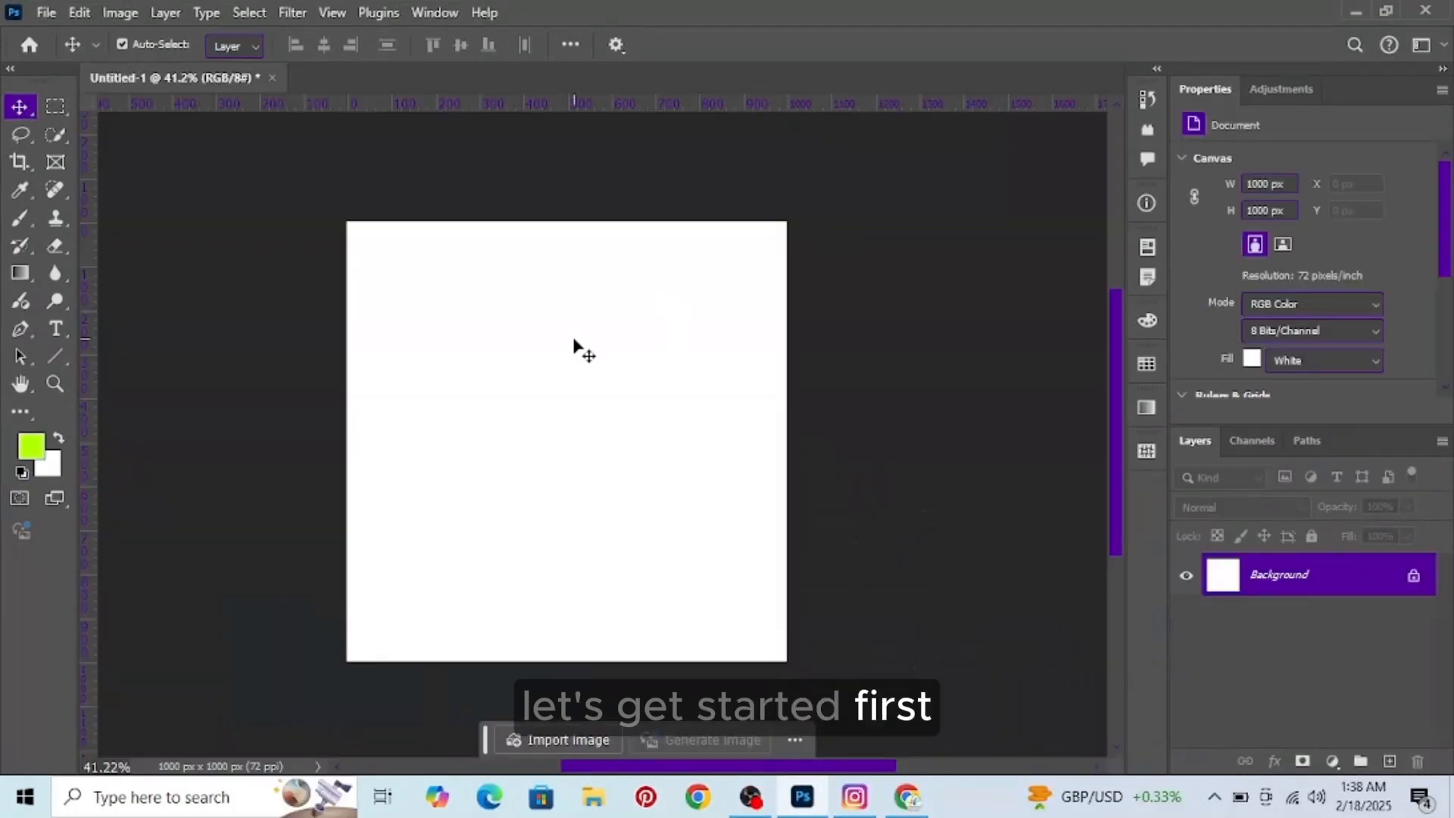
Step: Place the file "image 1" of the monster hand holding a green can onto the blank canvas
{"action": "key", "text": "alt+f"}
{"action": "key", "text": "l"}
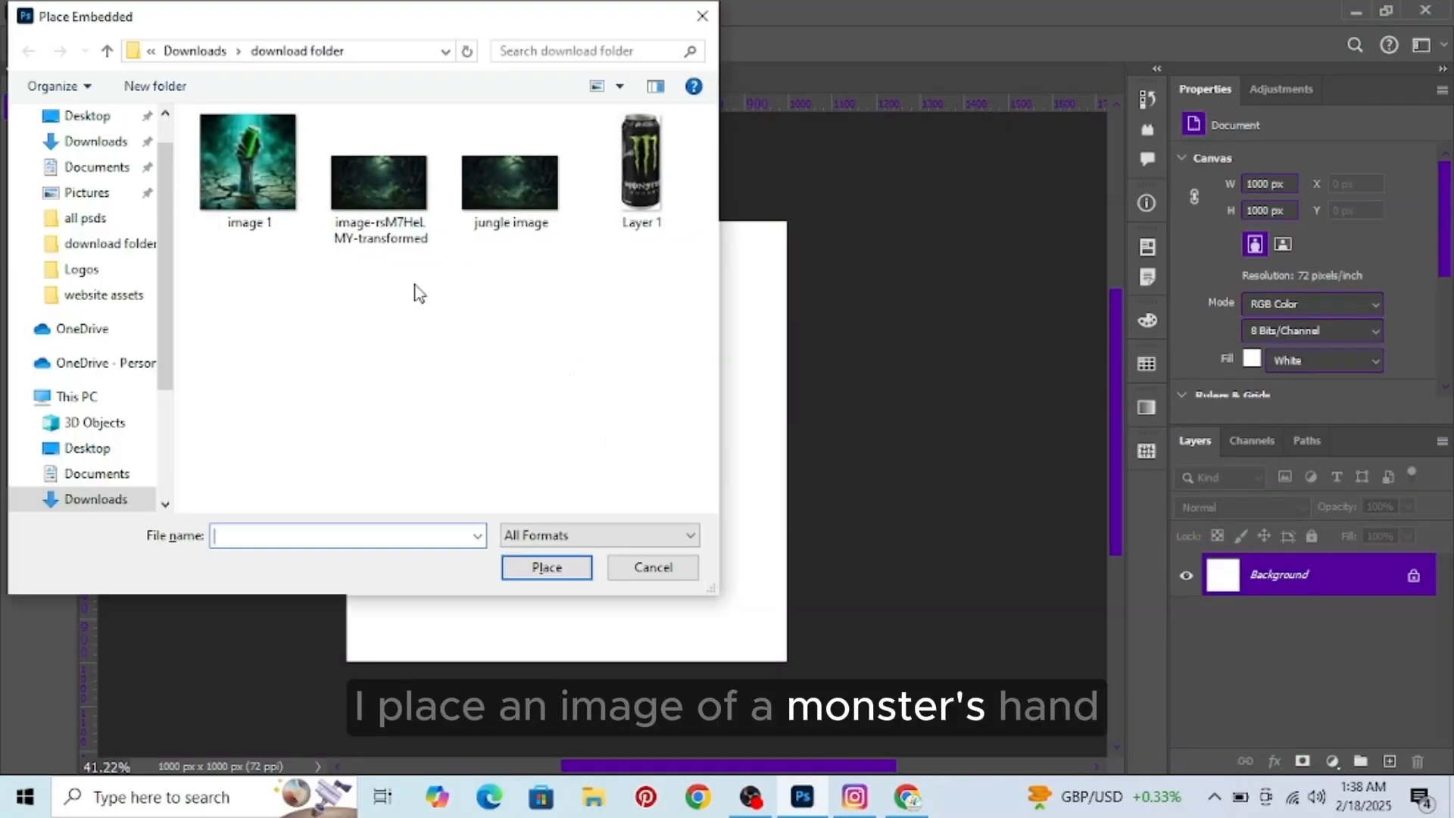
{"action": "left_click", "coordinate": [275, 184]}
{"action": "left_click", "coordinate": [524, 574]}
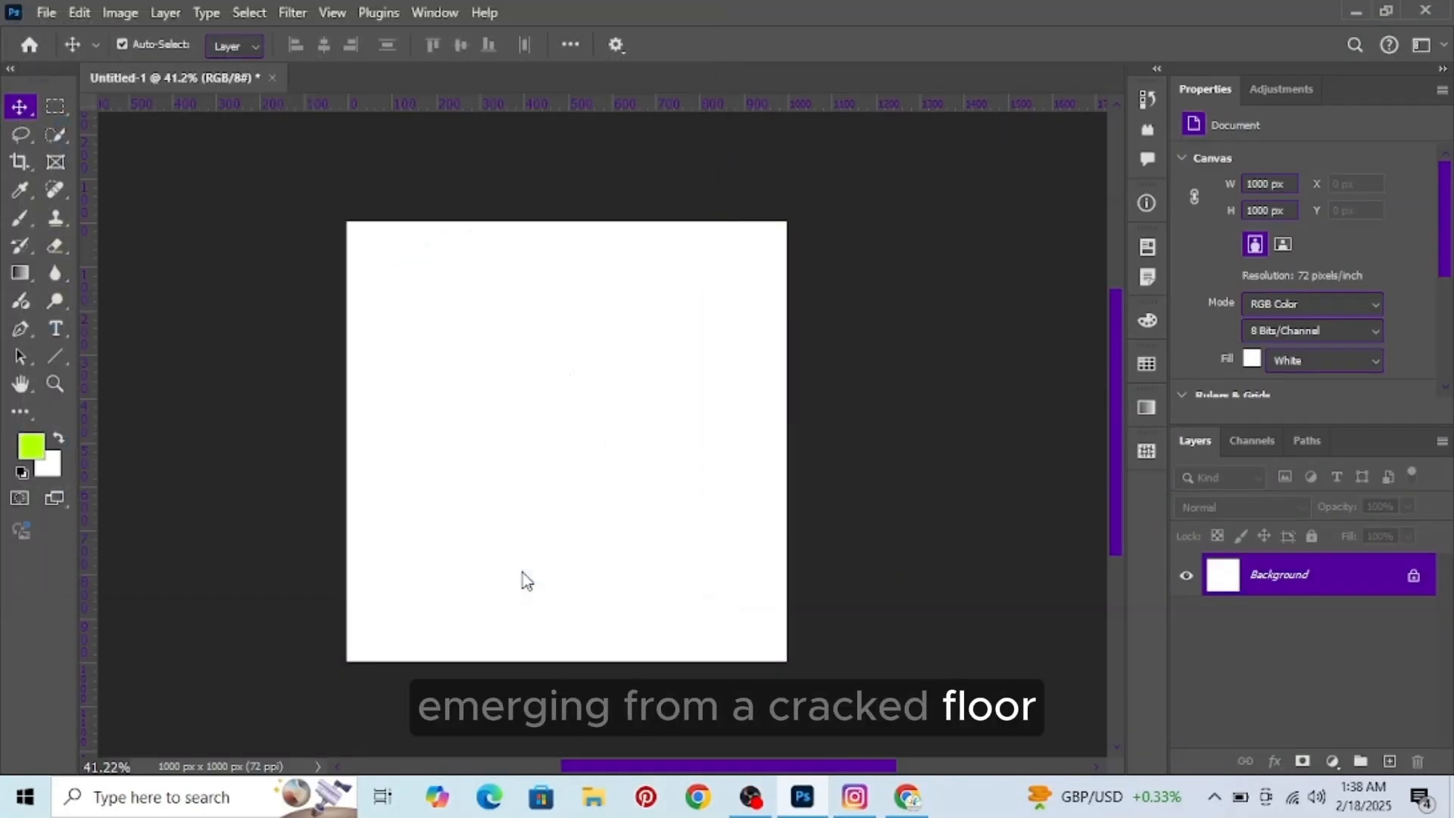
{"action": "left_click", "coordinate": [818, 473]}
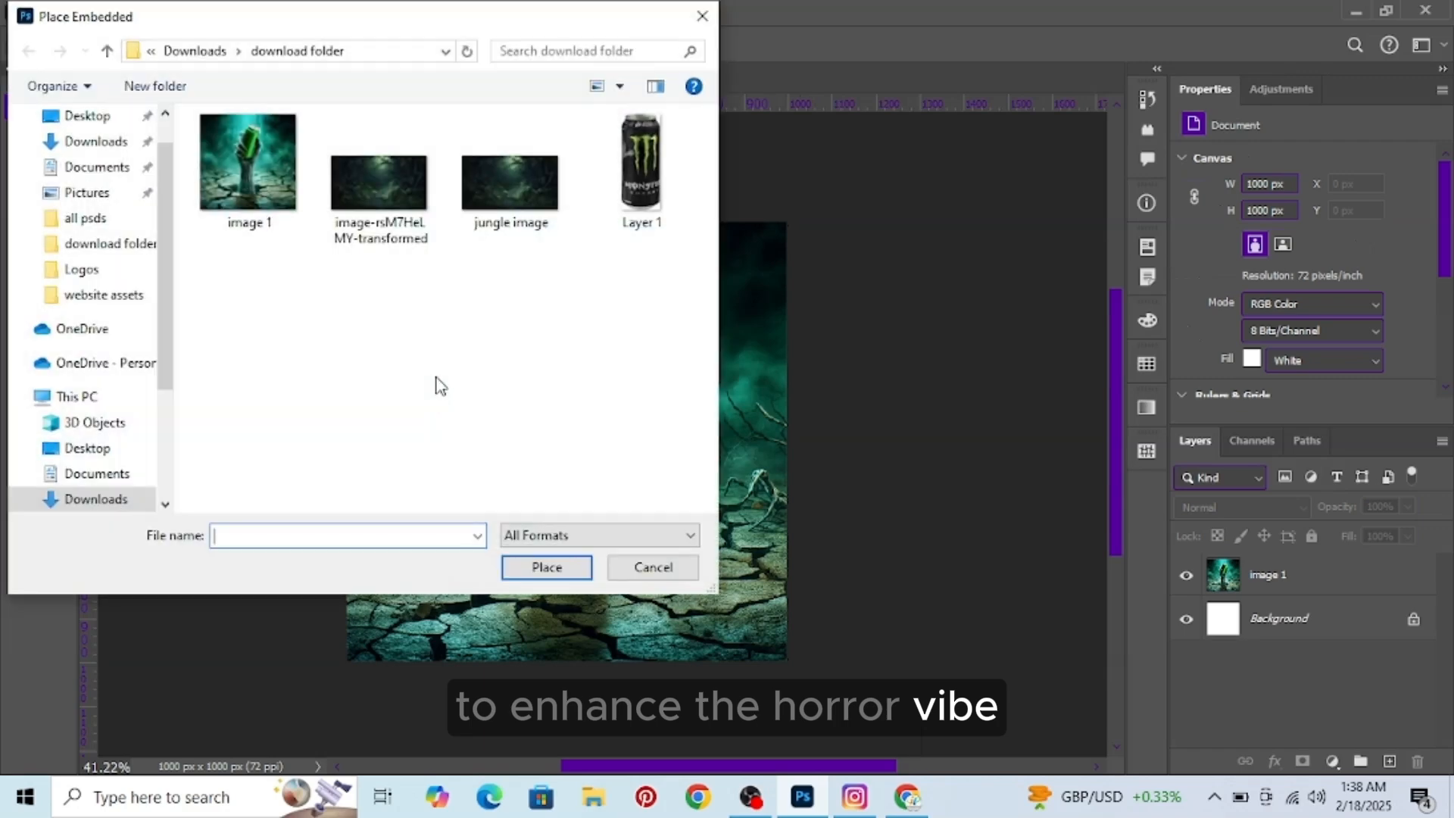
Step: Place image-rsM7HeLMY-transformed above the hand image and scale it to about 178% so the forest covers the full canvas
{"action": "left_click", "coordinate": [396, 173]}
{"action": "left_click", "coordinate": [545, 580]}
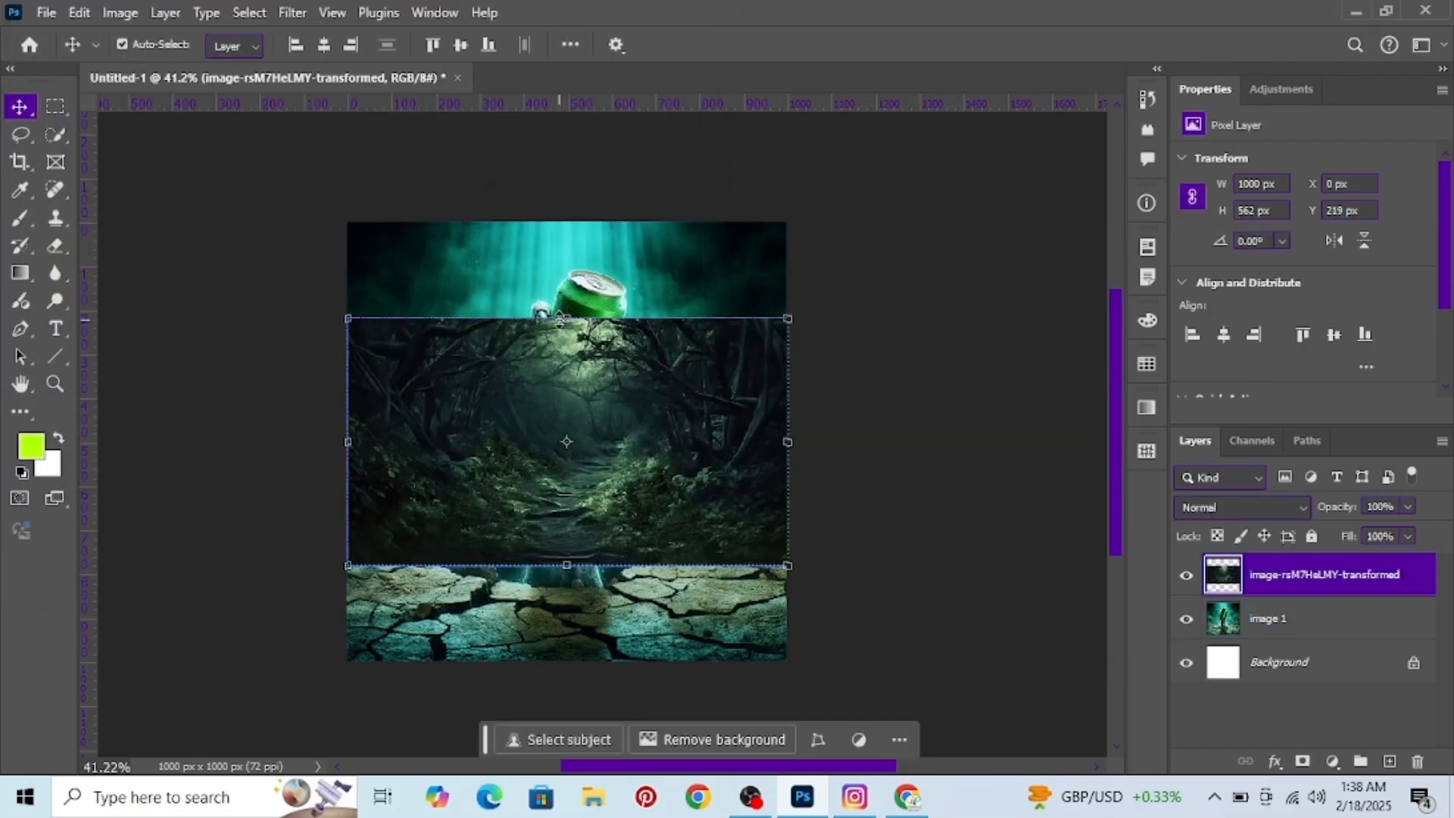
{"action": "left_click_drag", "start_coordinate": [566, 317], "coordinate": [563, 225]}
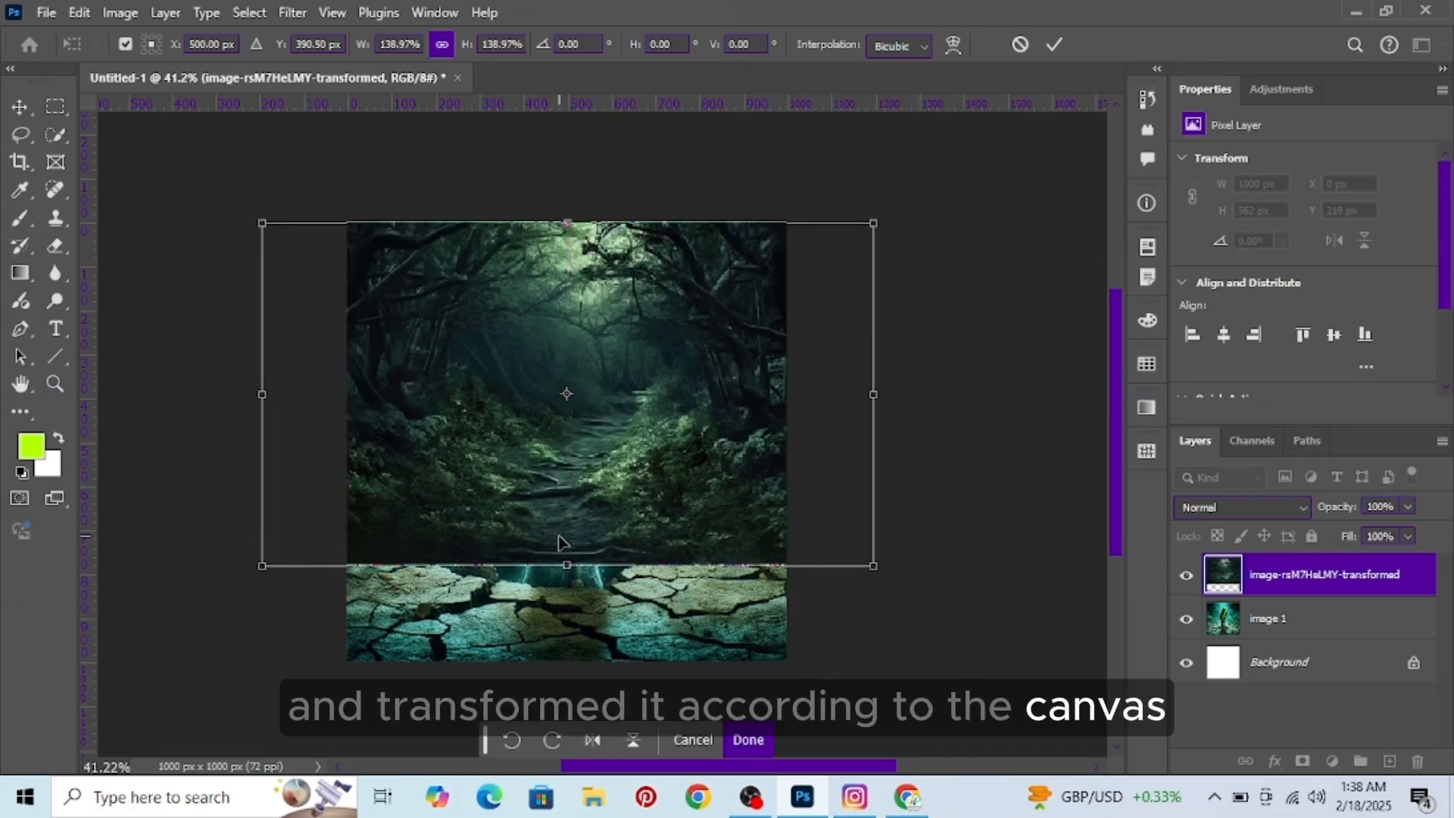
{"action": "left_click_drag", "start_coordinate": [570, 558], "coordinate": [564, 658]}
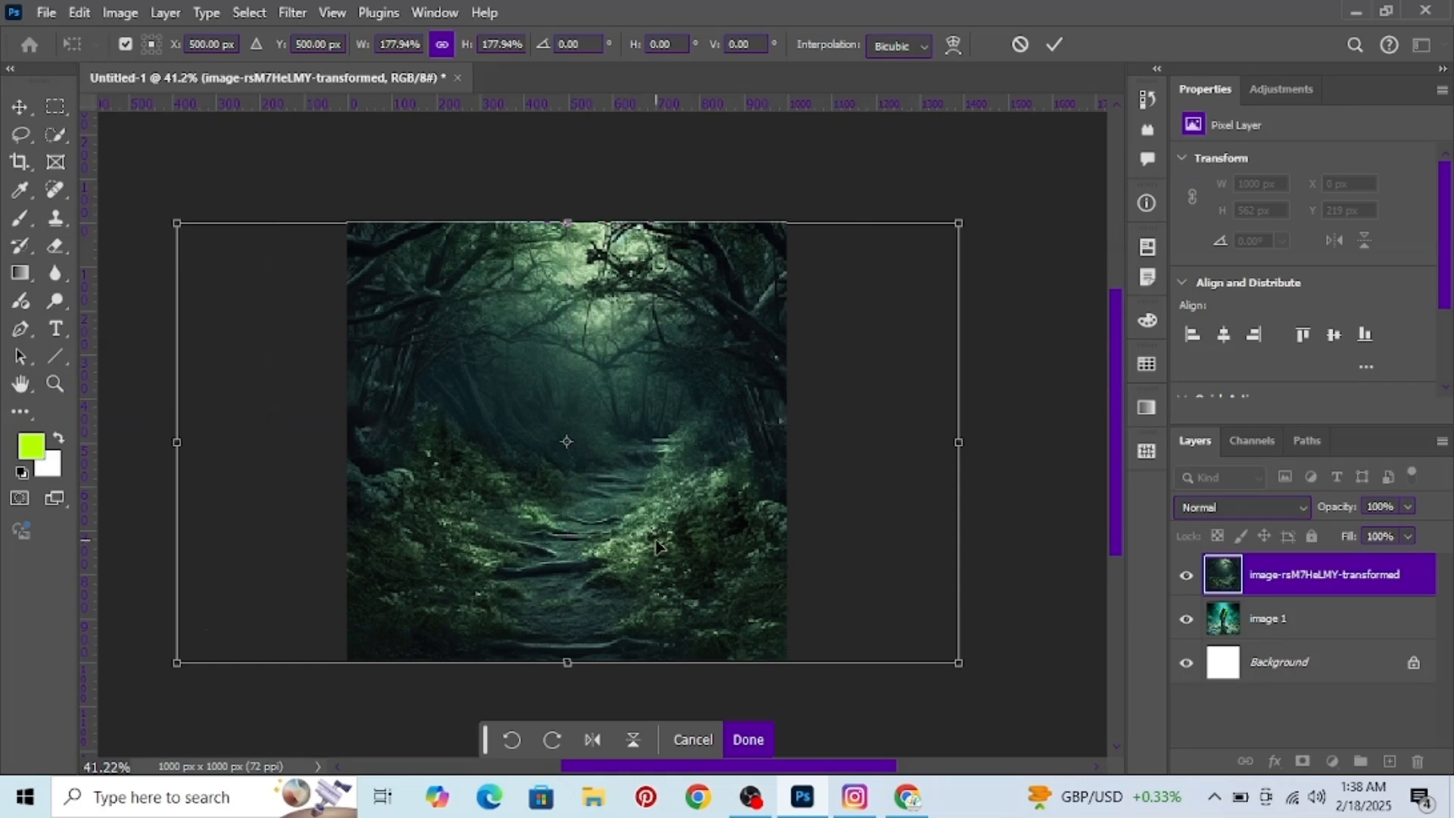
{"action": "left_click", "coordinate": [1057, 53]}
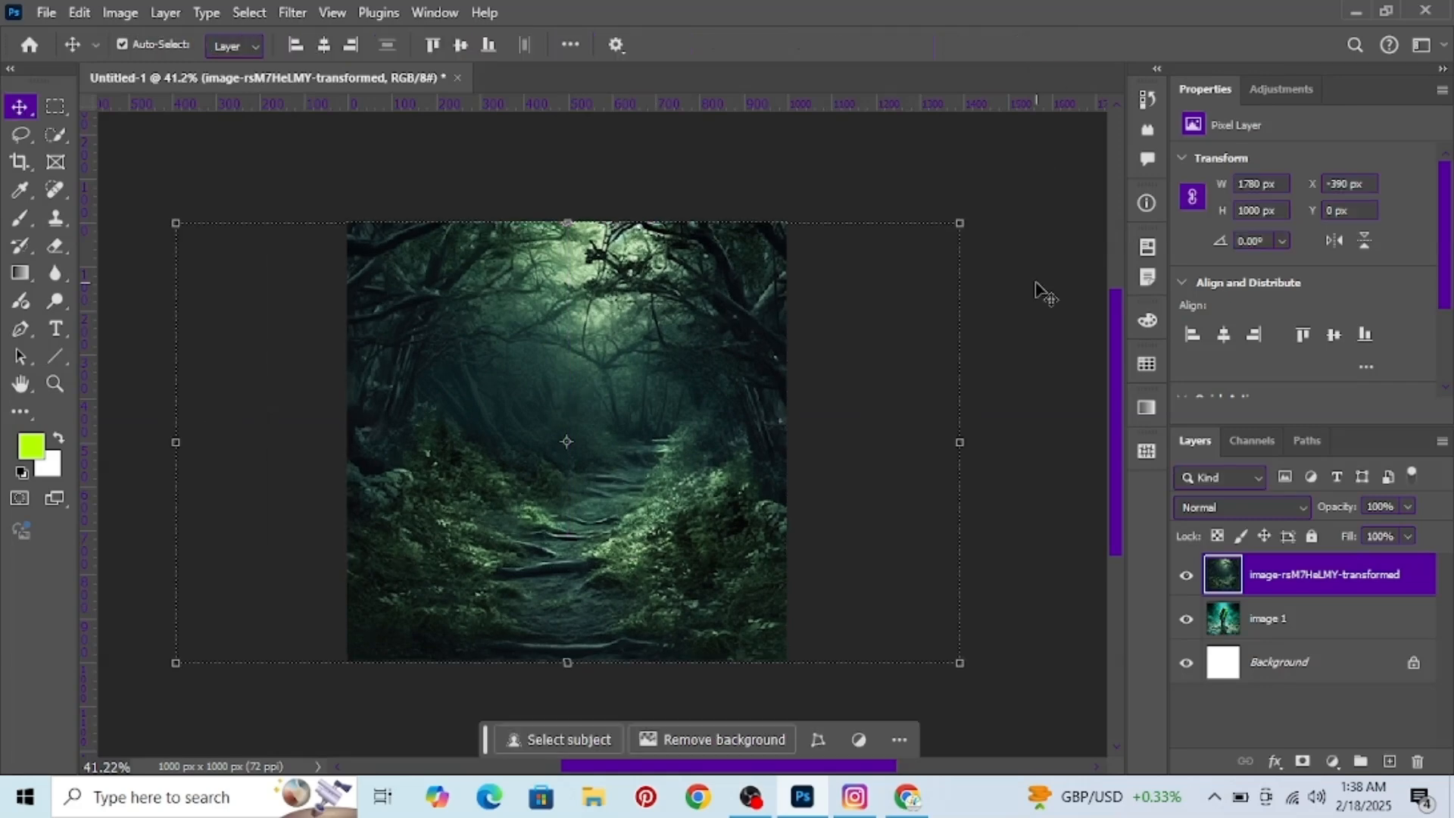
{"action": "left_click", "coordinate": [1042, 291]}
Step: Add a layer mask to the forest layer and brush black down its centre to reveal the hand, can and cracked ground
{"action": "scroll", "coordinate": [617, 436], "scroll_direction": "up", "scroll_amount": 4}
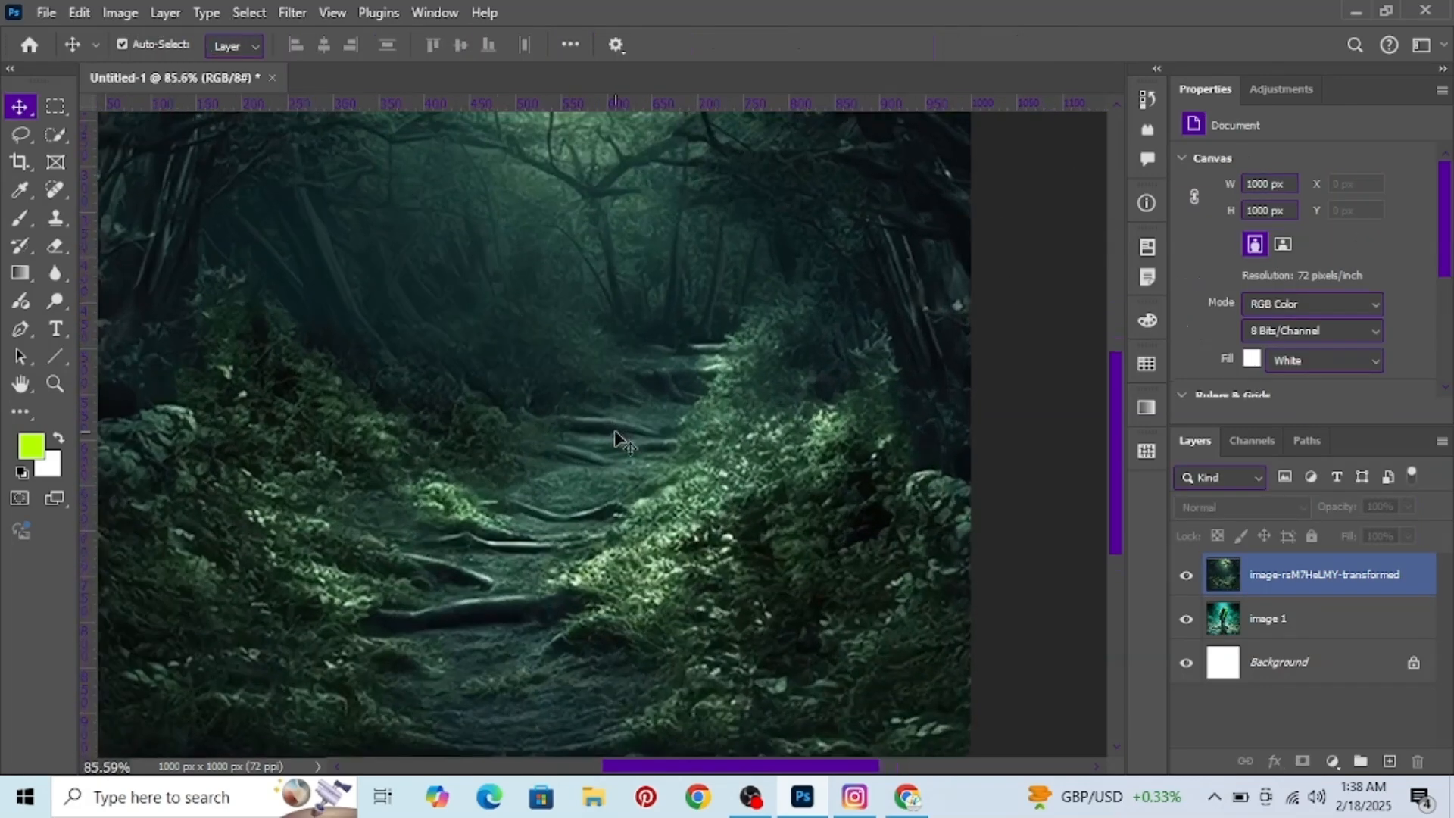
{"action": "left_click", "coordinate": [615, 438]}
{"action": "left_click", "coordinate": [1303, 761]}
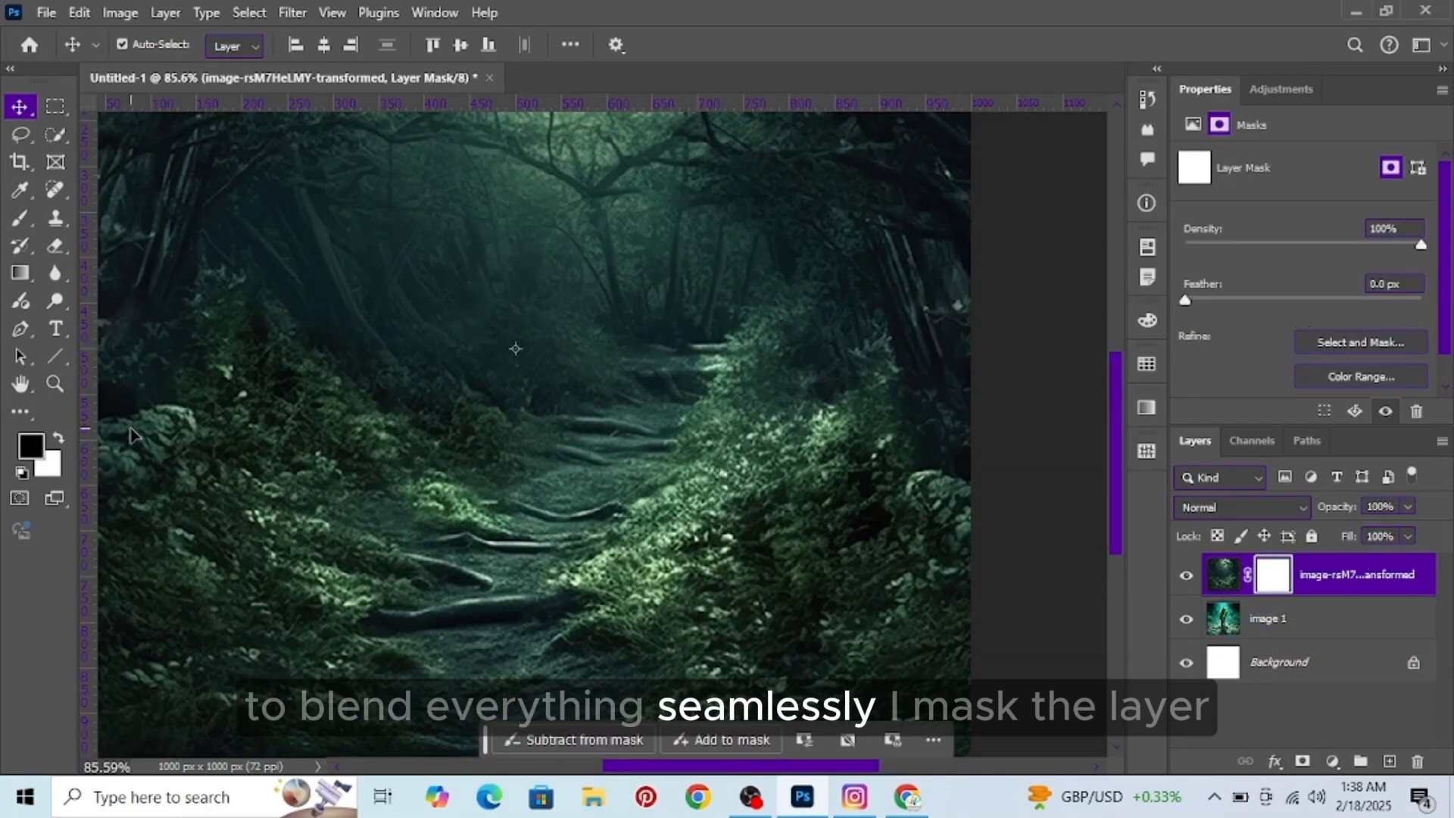
{"action": "left_click", "coordinate": [21, 214]}
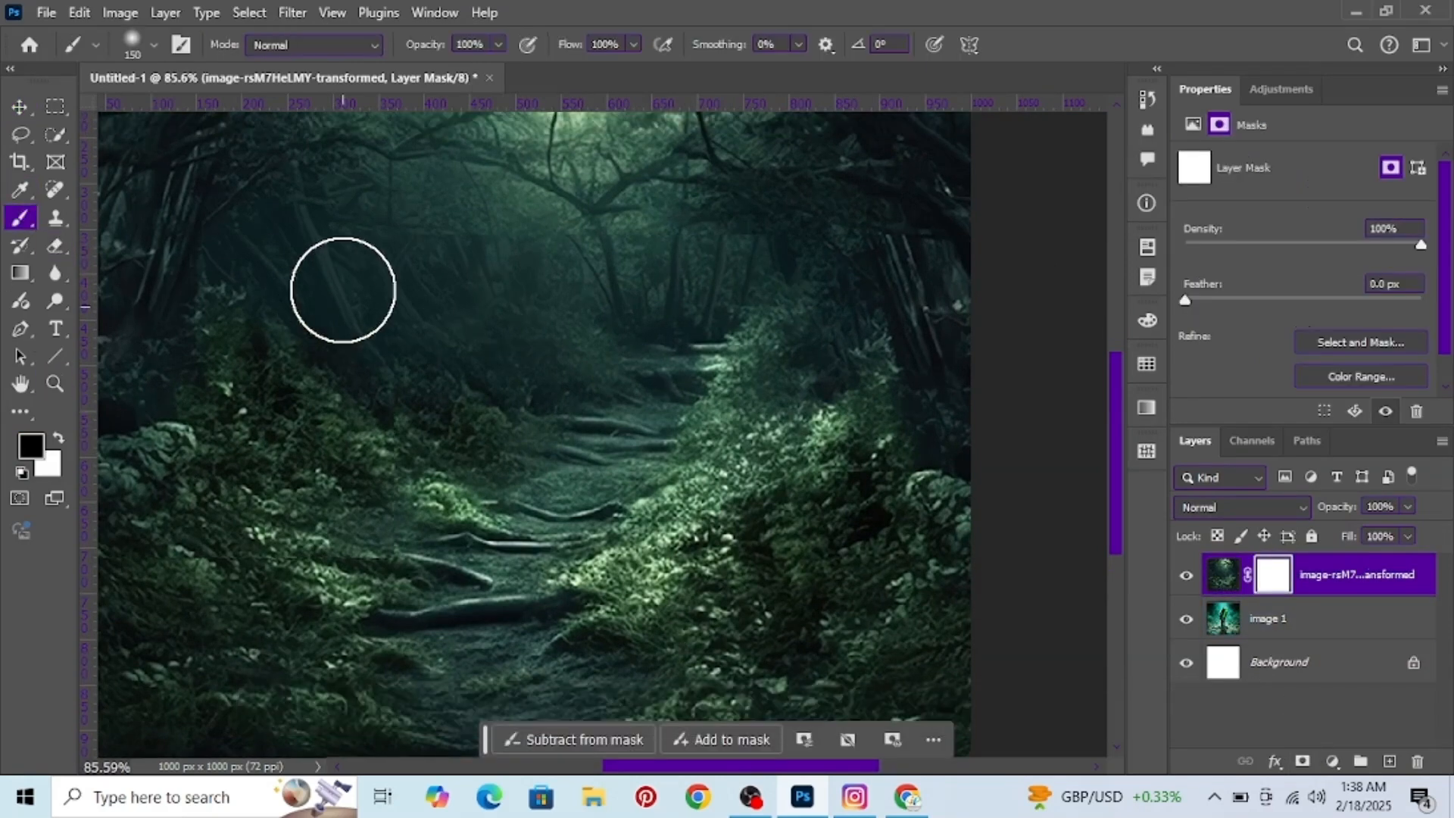
{"action": "scroll", "coordinate": [494, 233], "scroll_direction": "up", "scroll_amount": 3}
{"action": "mouse_move", "coordinate": [495, 232]}
{"action": "left_mouse_down"}
{"action": "mouse_move", "coordinate": [484, 313]}
{"action": "mouse_move", "coordinate": [487, 240]}
{"action": "mouse_move", "coordinate": [511, 230]}
{"action": "mouse_move", "coordinate": [525, 238]}
{"action": "mouse_move", "coordinate": [532, 368]}
{"action": "mouse_move", "coordinate": [485, 219]}
{"action": "mouse_move", "coordinate": [455, 369]}
{"action": "mouse_move", "coordinate": [472, 285]}
{"action": "mouse_move", "coordinate": [510, 457]}
{"action": "mouse_move", "coordinate": [489, 447]}
{"action": "mouse_move", "coordinate": [492, 510]}
{"action": "mouse_move", "coordinate": [477, 495]}
{"action": "mouse_move", "coordinate": [466, 547]}
{"action": "mouse_move", "coordinate": [443, 483]}
{"action": "mouse_move", "coordinate": [510, 605]}
{"action": "mouse_move", "coordinate": [518, 515]}
{"action": "mouse_move", "coordinate": [500, 499]}
{"action": "mouse_move", "coordinate": [480, 593]}
{"action": "left_mouse_up"}
{"action": "scroll", "coordinate": [488, 227], "scroll_direction": "down", "scroll_amount": 4}
{"action": "key", "text": "bracketright"}
{"action": "key", "text": "bracketright"}
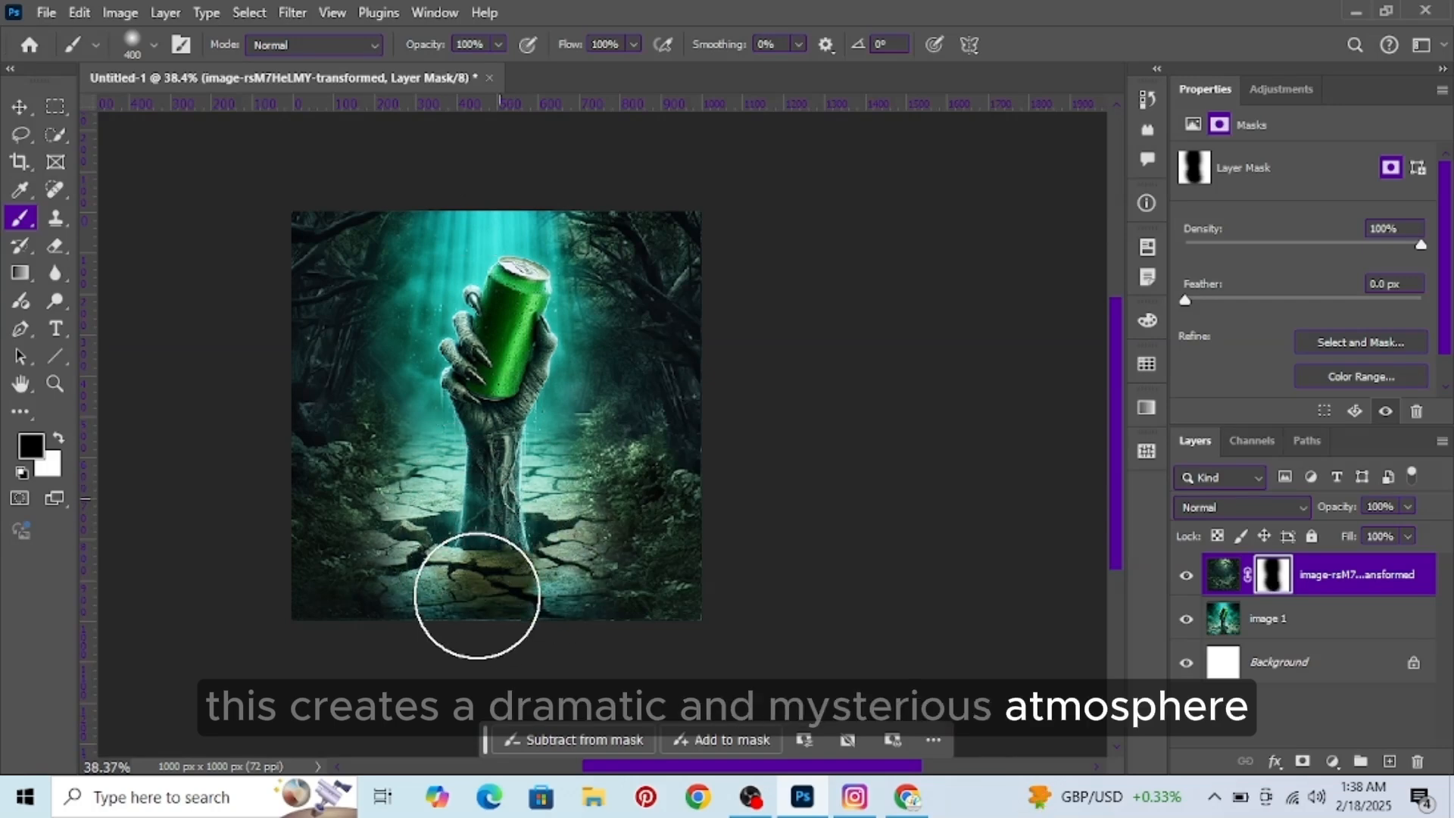
{"action": "scroll", "coordinate": [607, 244], "scroll_direction": "up", "scroll_amount": 3}
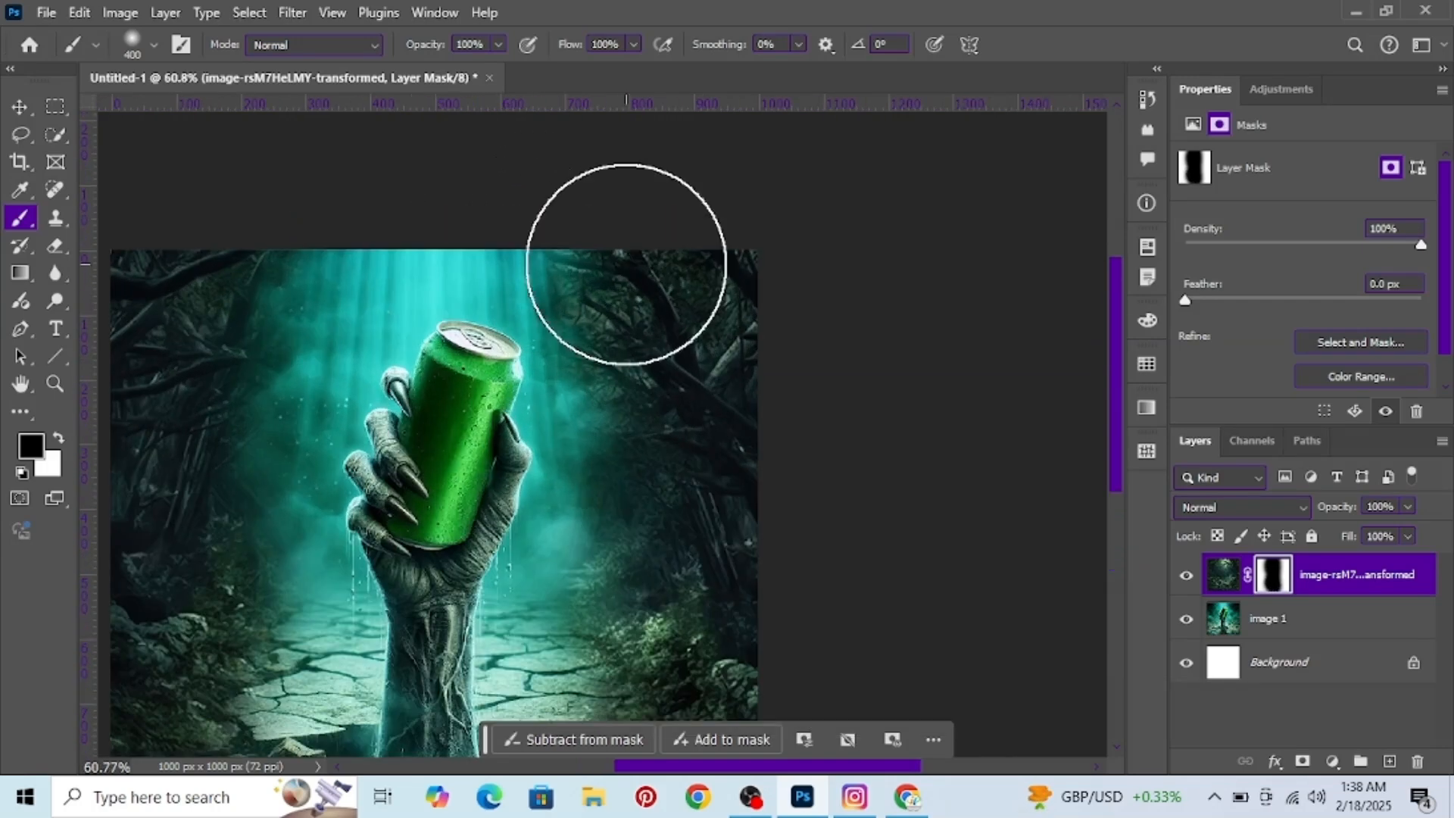
Step: Brush white onto the forest mask at 30% opacity and 42% flow to soften the blend along the path's left side
{"action": "key", "text": "x"}
{"action": "scroll", "coordinate": [317, 293], "scroll_direction": "up", "scroll_amount": 2}
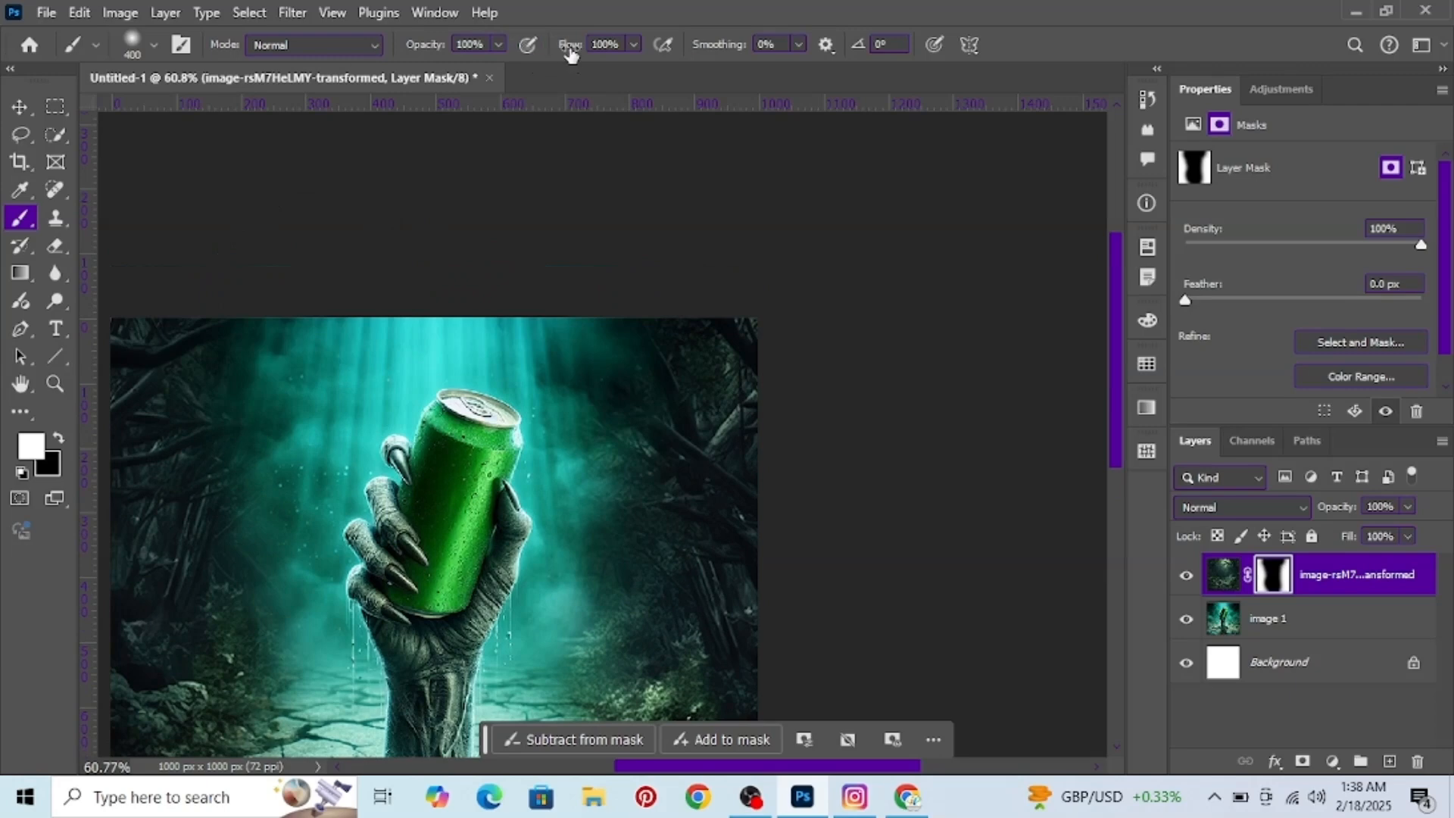
{"action": "scroll", "coordinate": [377, 324], "scroll_direction": "left", "scroll_amount": 3}
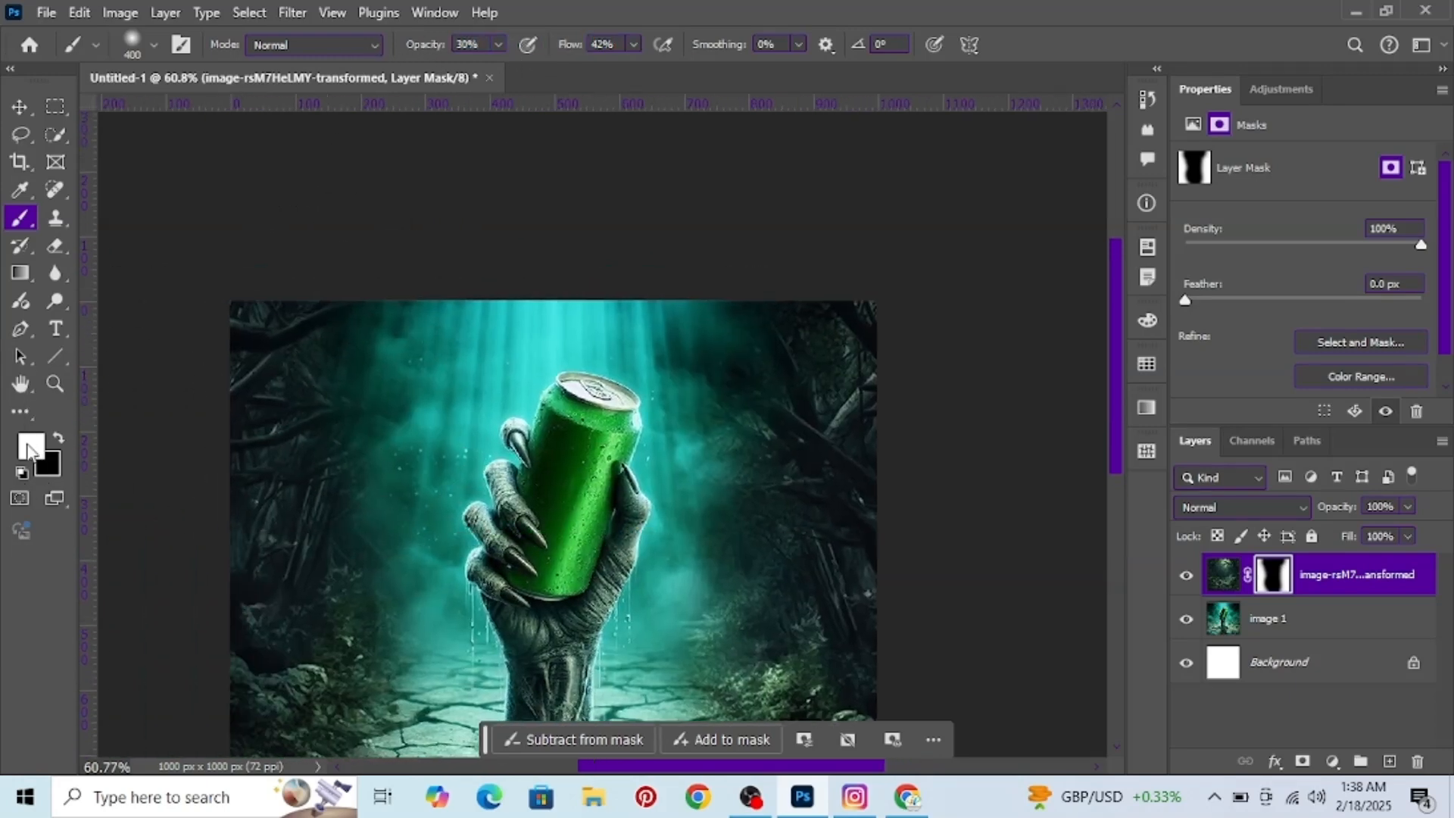
{"action": "left_click", "coordinate": [31, 445]}
{"action": "left_click", "coordinate": [1345, 307]}
{"action": "key", "text": "b"}
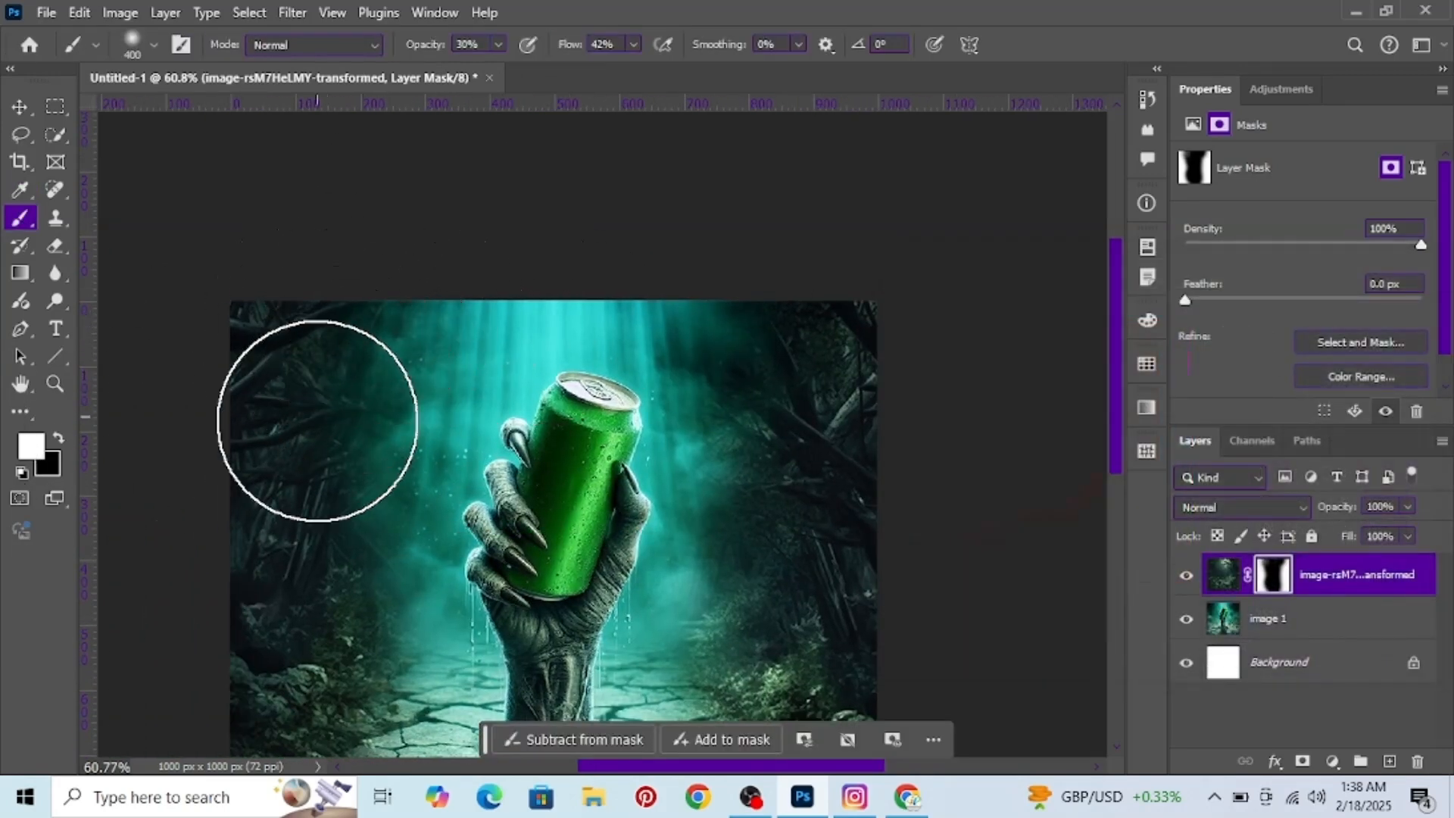
{"action": "scroll", "coordinate": [331, 535], "scroll_direction": "up", "scroll_amount": 3}
{"action": "key", "text": "bracketleft"}
{"action": "key", "text": "bracketleft"}
{"action": "scroll", "coordinate": [355, 530], "scroll_direction": "down", "scroll_amount": 3}
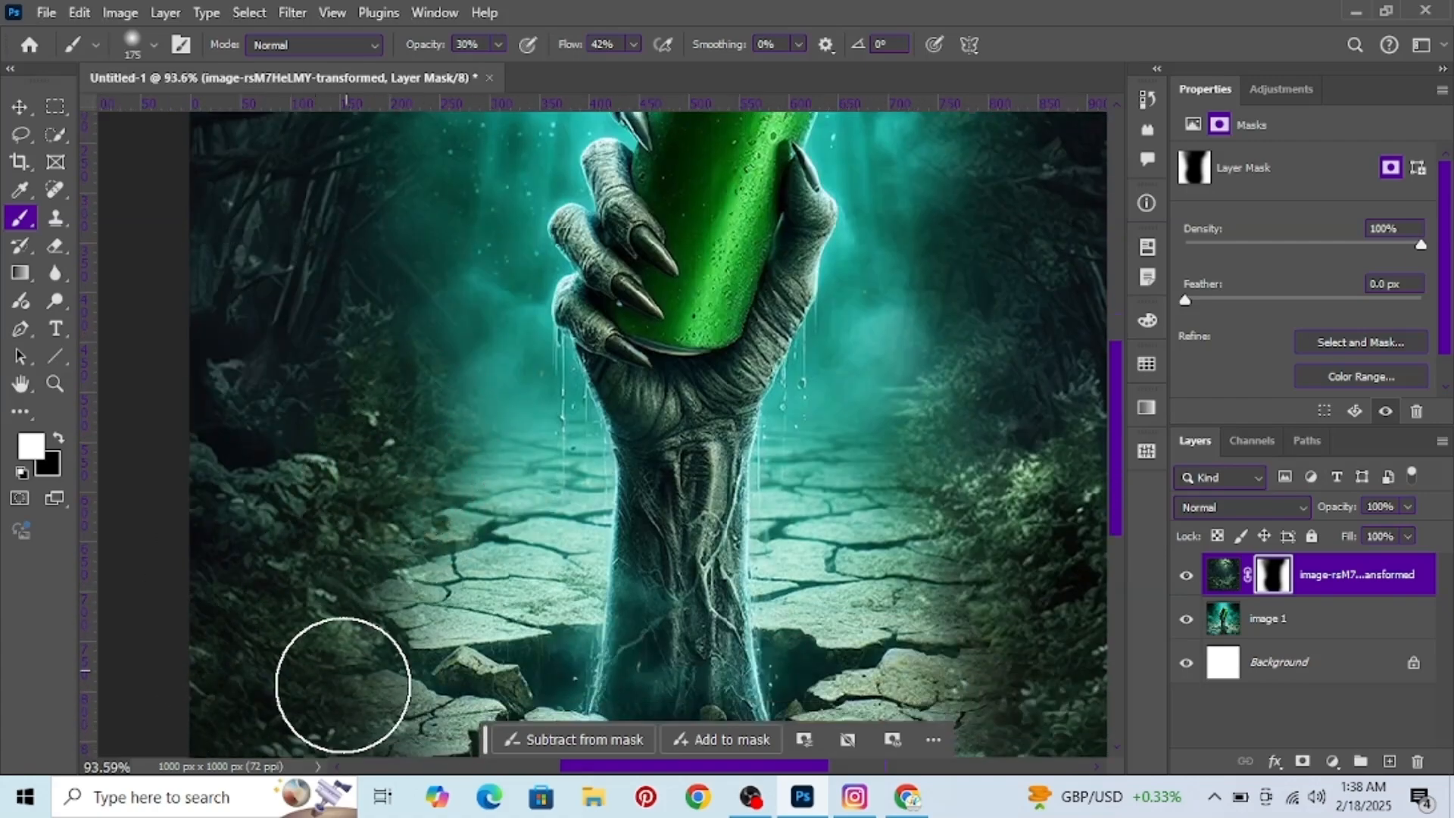
Step: Restore the forest along the image's lower edge and upper corners by brushing white on the mask at 58% opacity and 73% flow
{"action": "scroll", "coordinate": [341, 682], "scroll_direction": "down", "scroll_amount": 3}
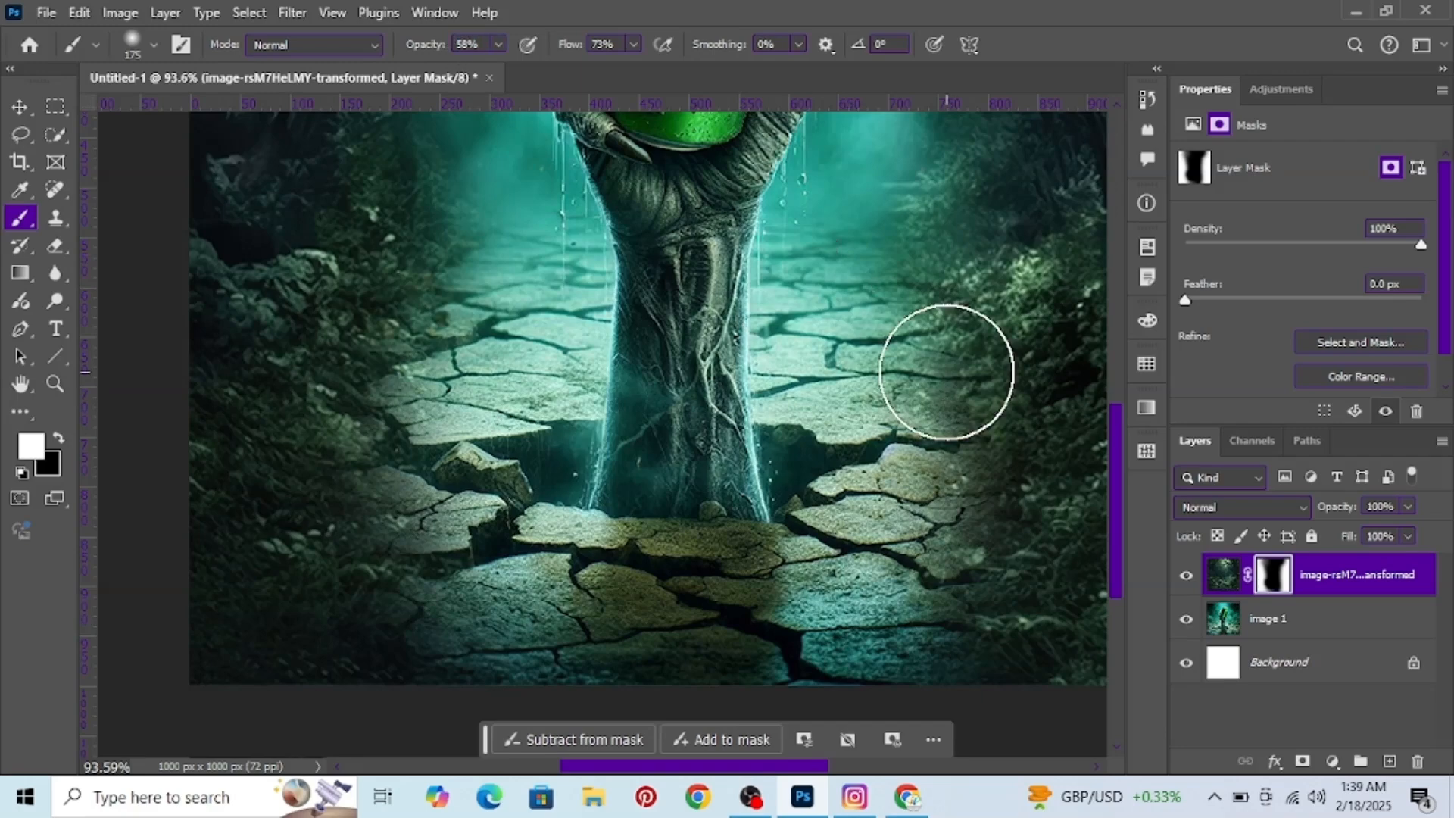
{"action": "left_click_drag", "start_coordinate": [990, 639], "coordinate": [480, 633]}
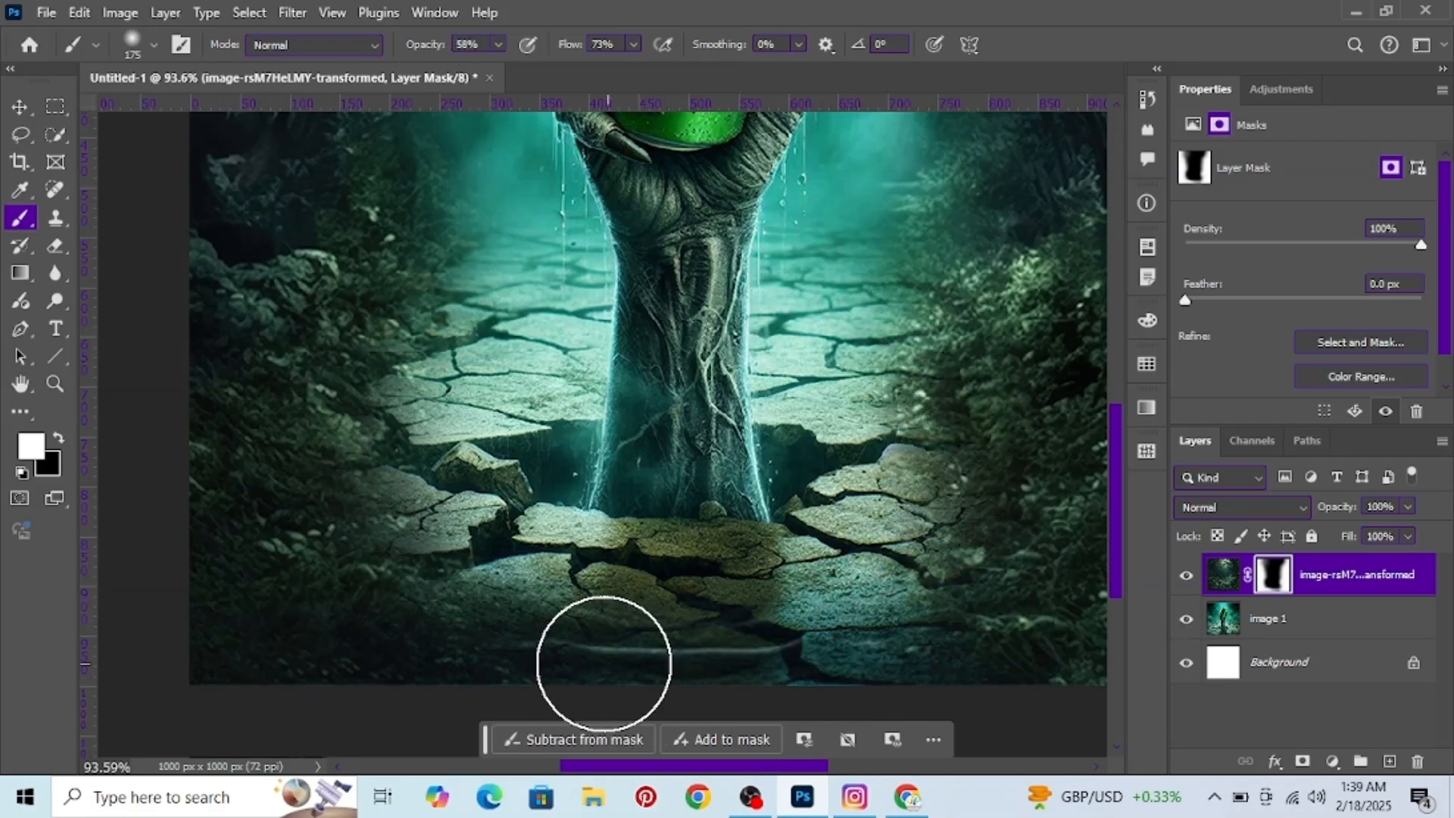
{"action": "scroll", "coordinate": [947, 480], "scroll_direction": "up", "scroll_amount": 3}
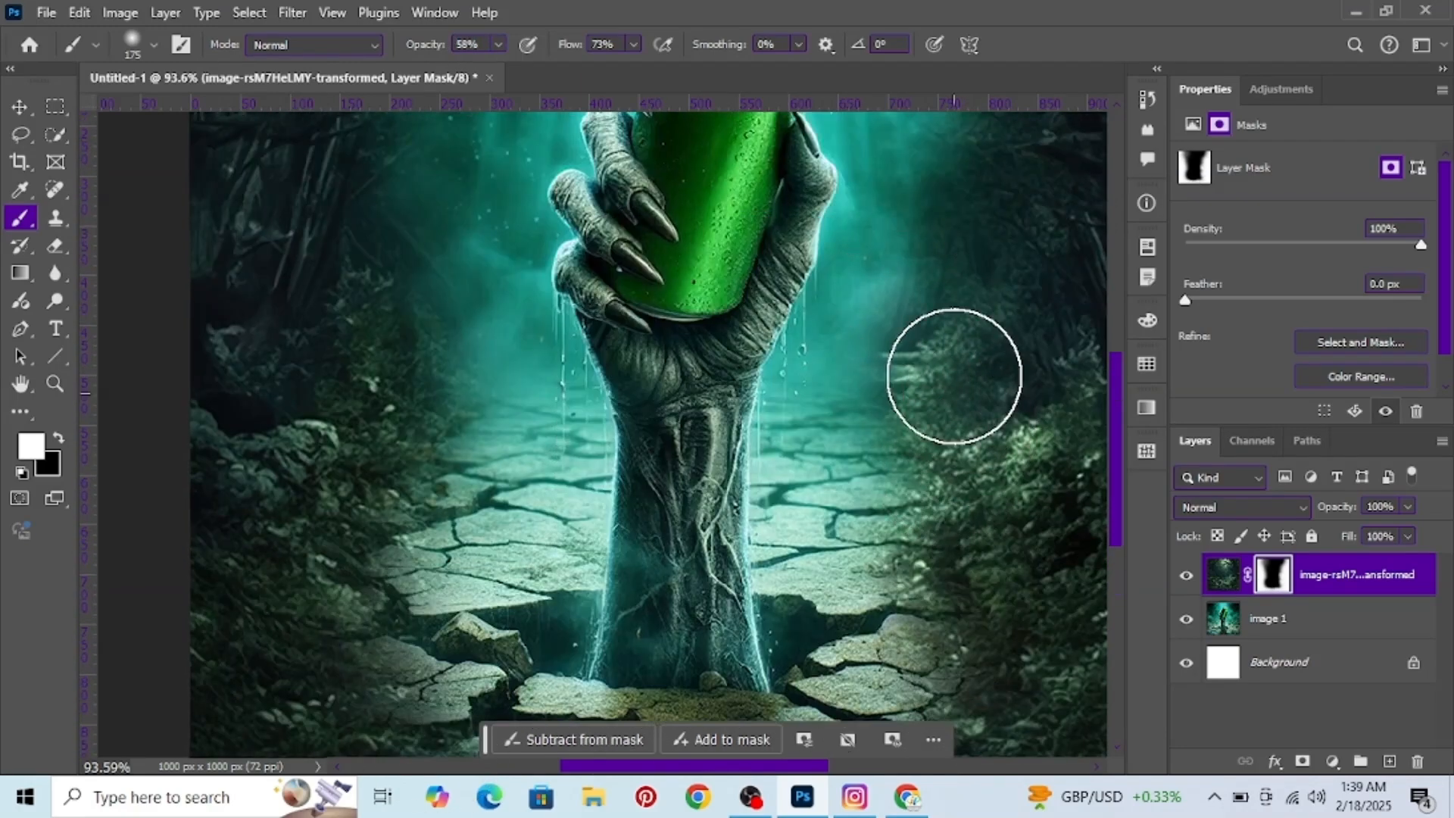
{"action": "scroll", "coordinate": [954, 377], "scroll_direction": "down", "scroll_amount": 3}
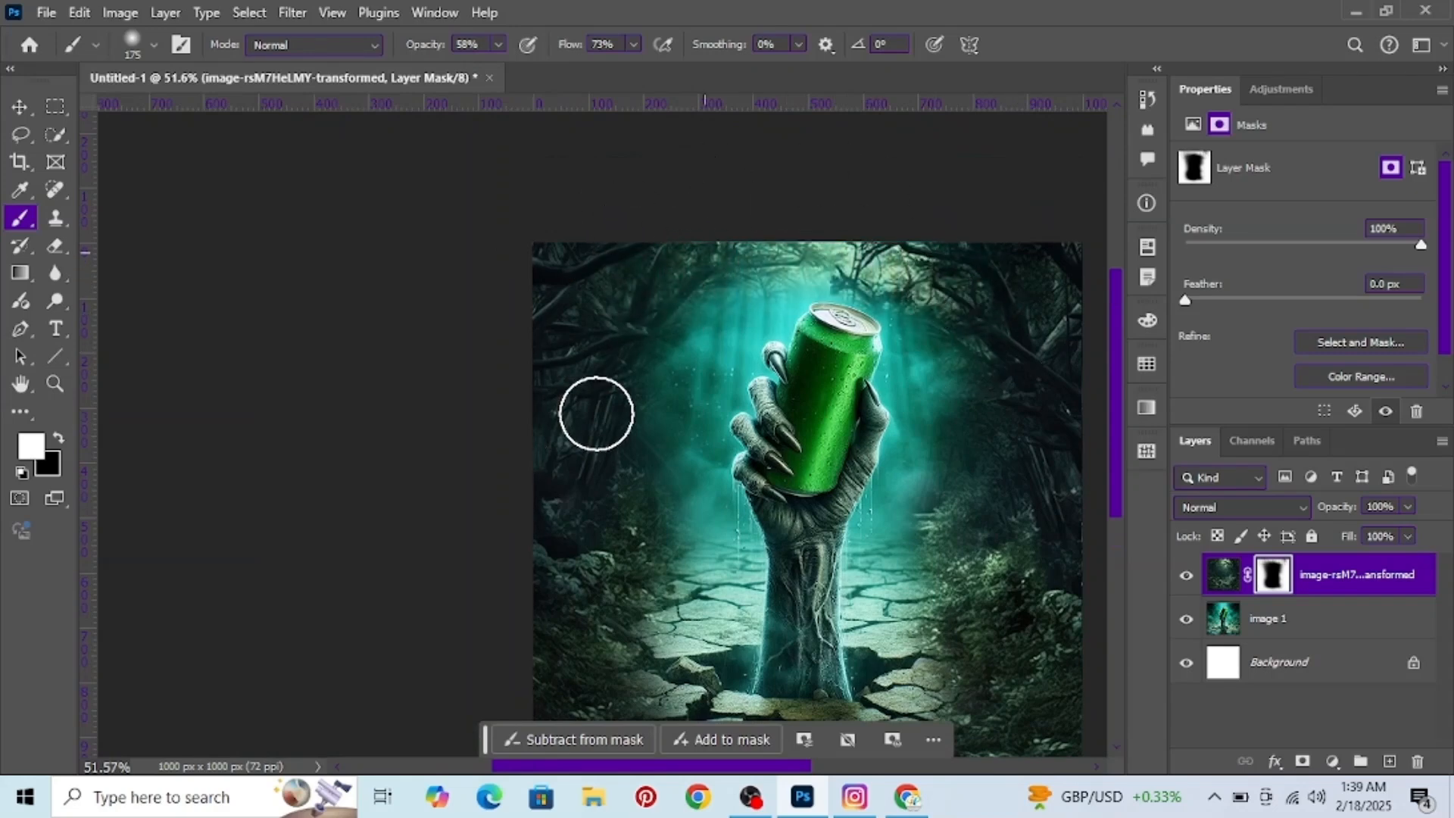
{"action": "left_click_drag", "start_coordinate": [596, 414], "coordinate": [947, 242]}
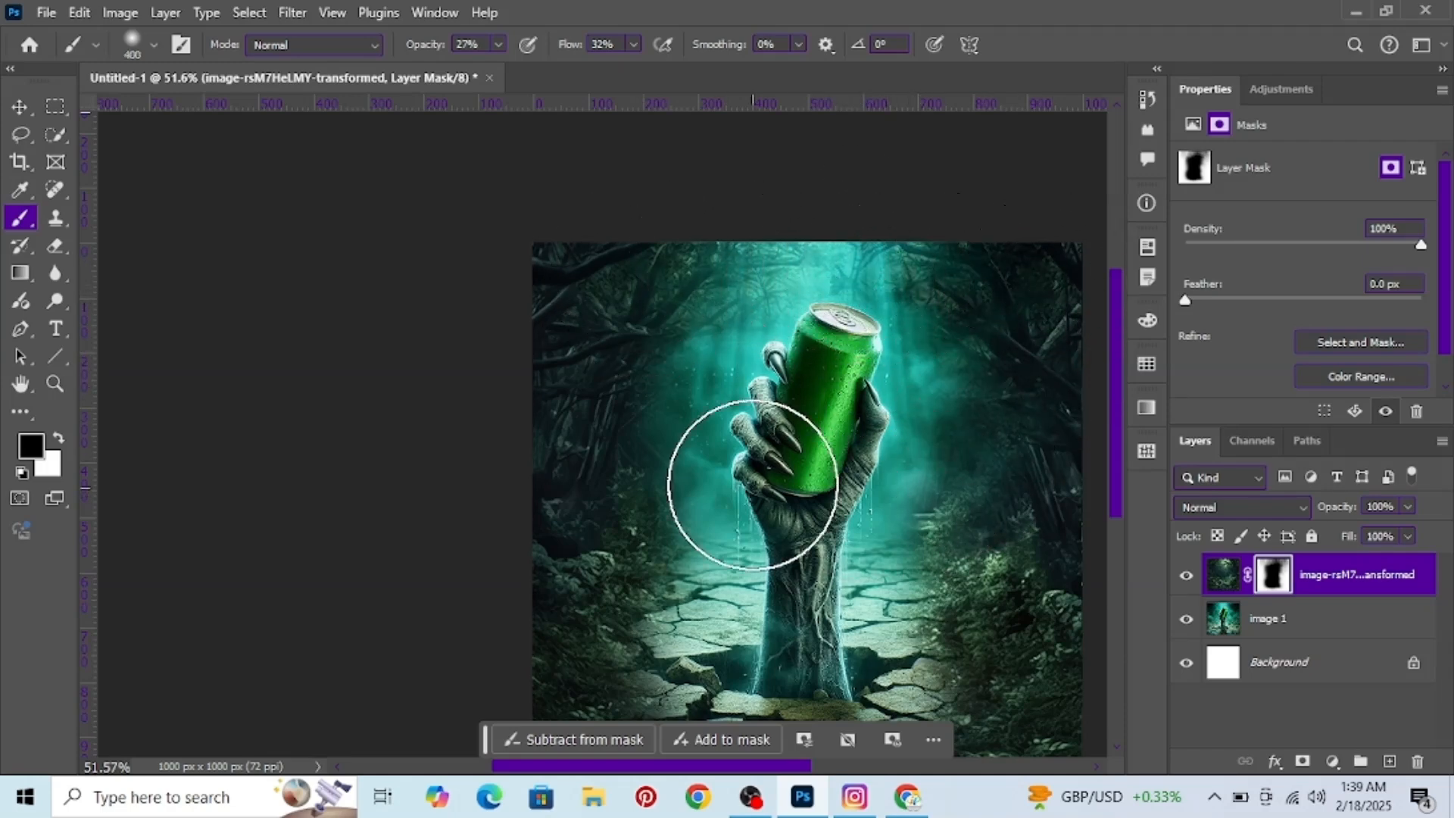
Step: Refine the forest mask around the light rays and hand with black and white strokes, starting at 27% opacity and 32% flow
{"action": "key", "text": "x"}
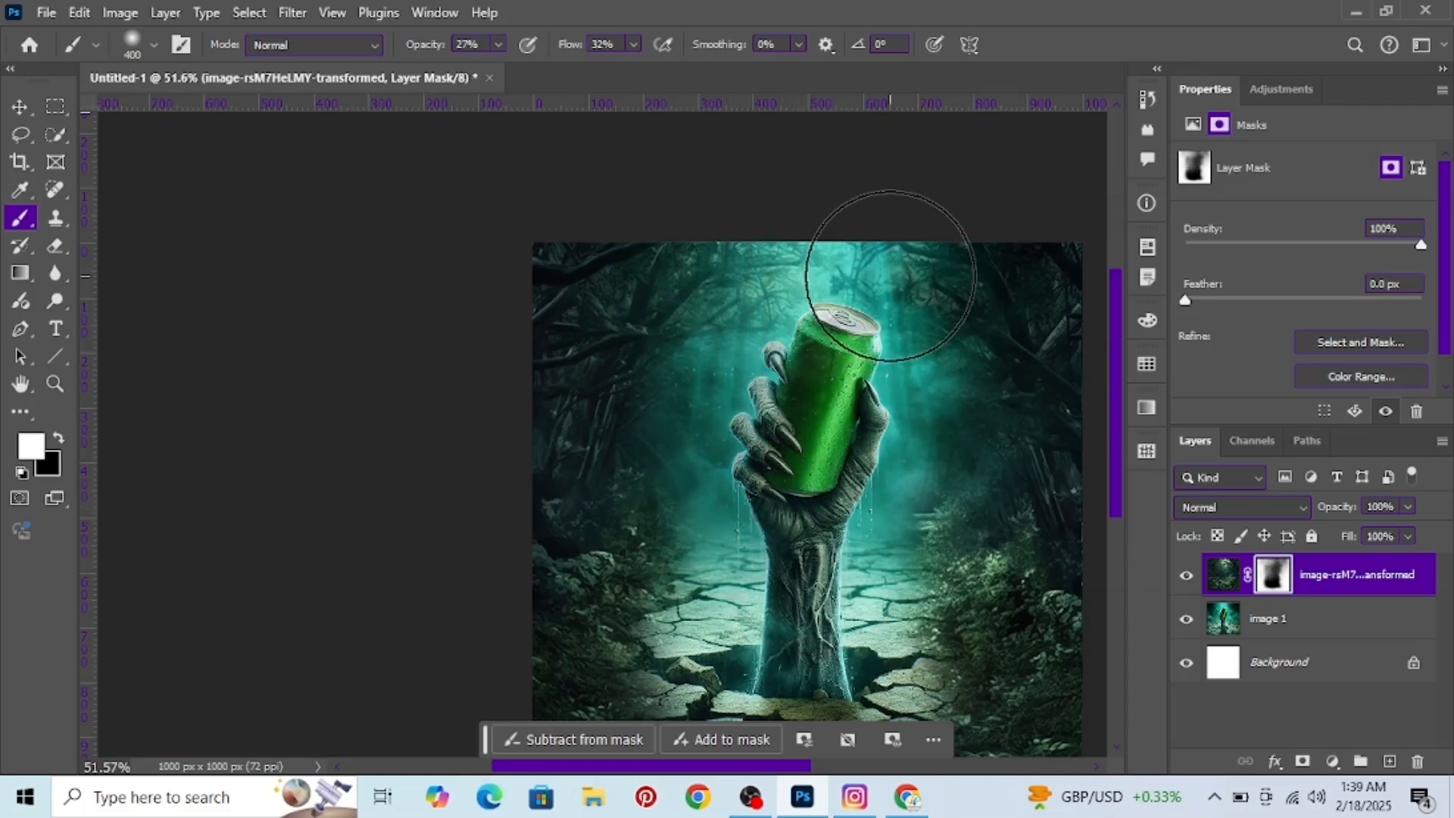
{"action": "scroll", "coordinate": [876, 243], "scroll_direction": "up", "scroll_amount": 3}
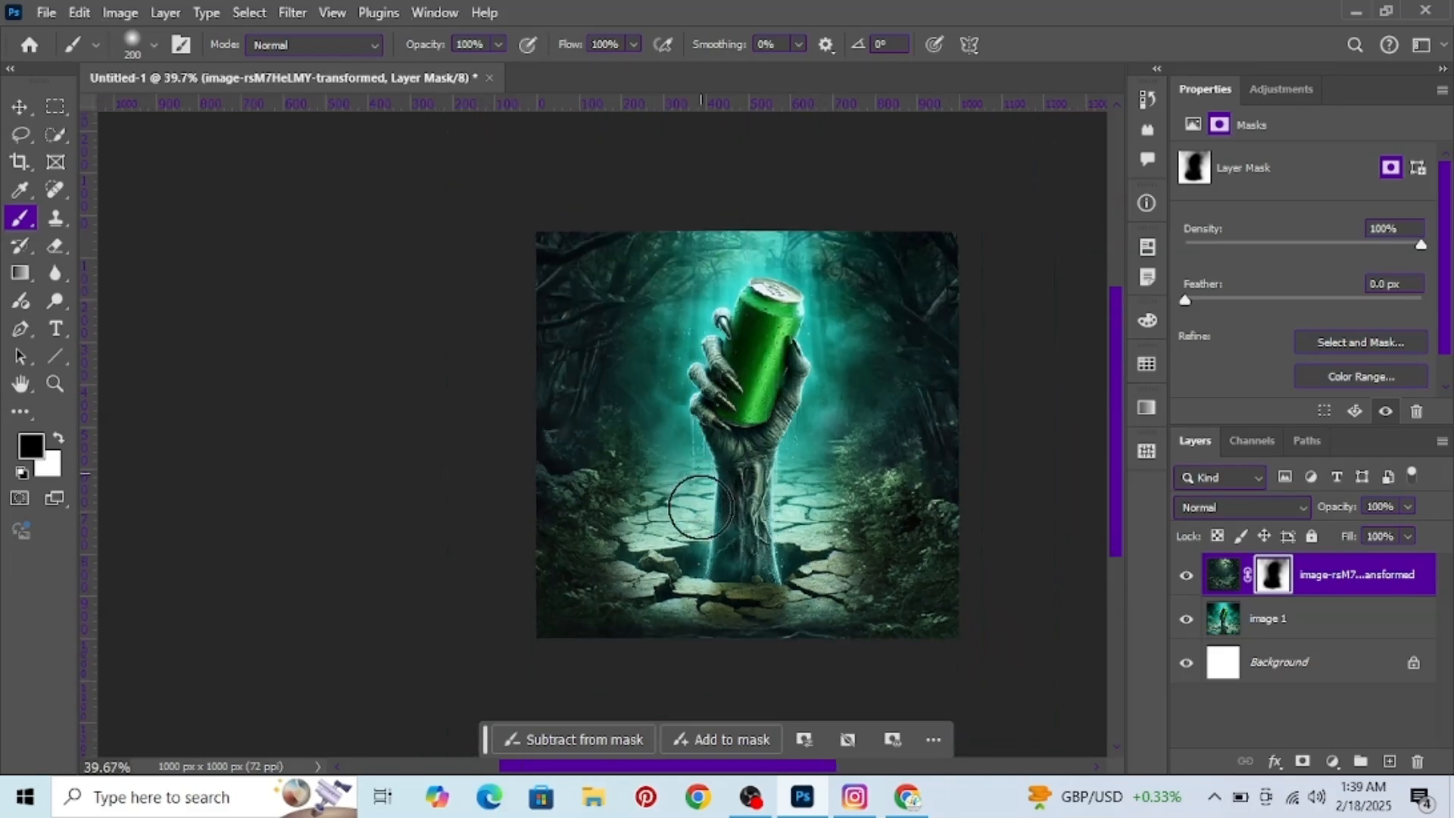
{"action": "scroll", "coordinate": [778, 510], "scroll_direction": "down", "scroll_amount": 3}
{"action": "key", "text": "ctrl+2"}
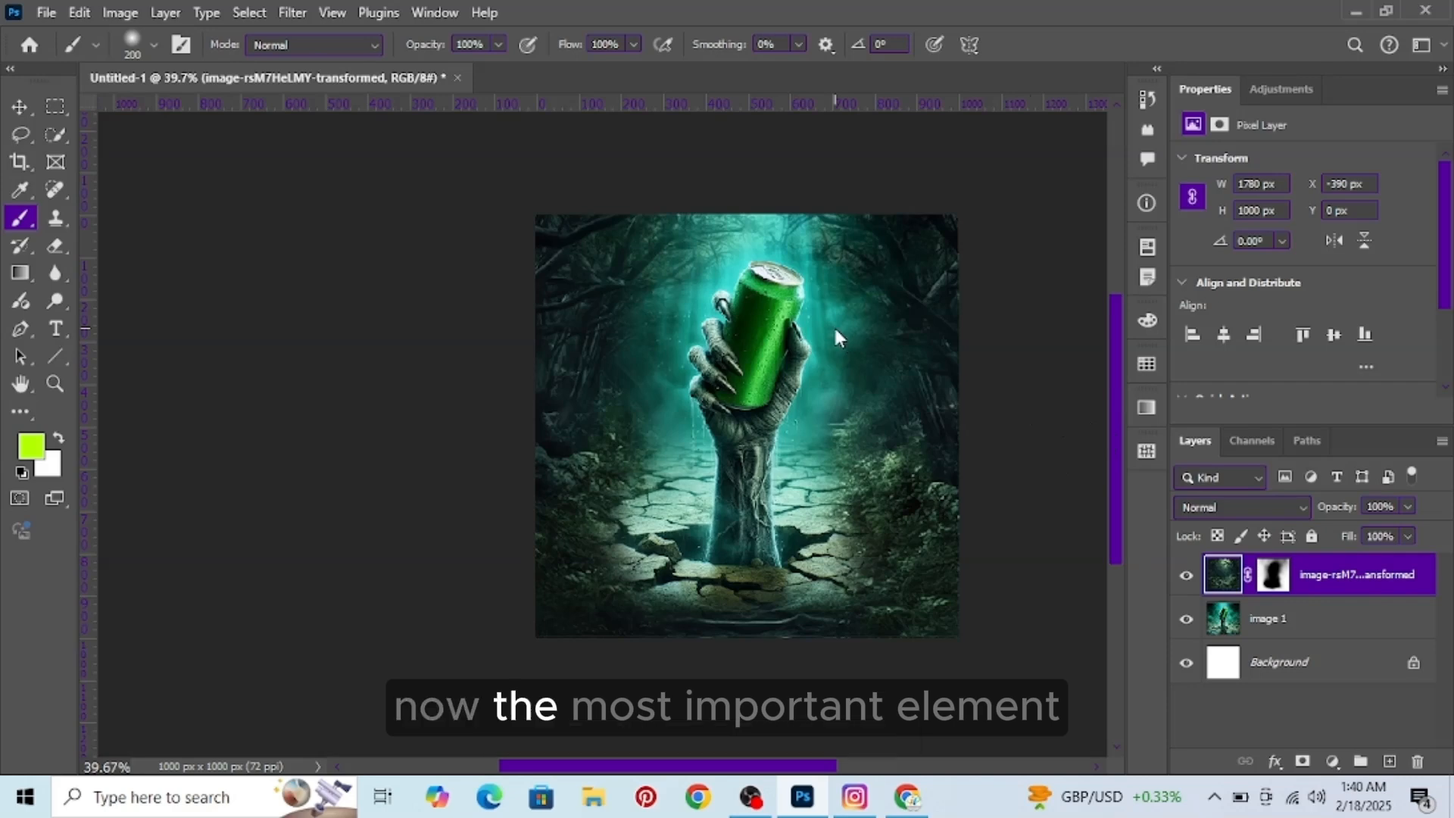
Step: Place the Monster Energy can image "Layer 1" into the composition
{"action": "key", "text": "ctrl+shift+p"}
{"action": "left_click", "coordinate": [642, 171]}
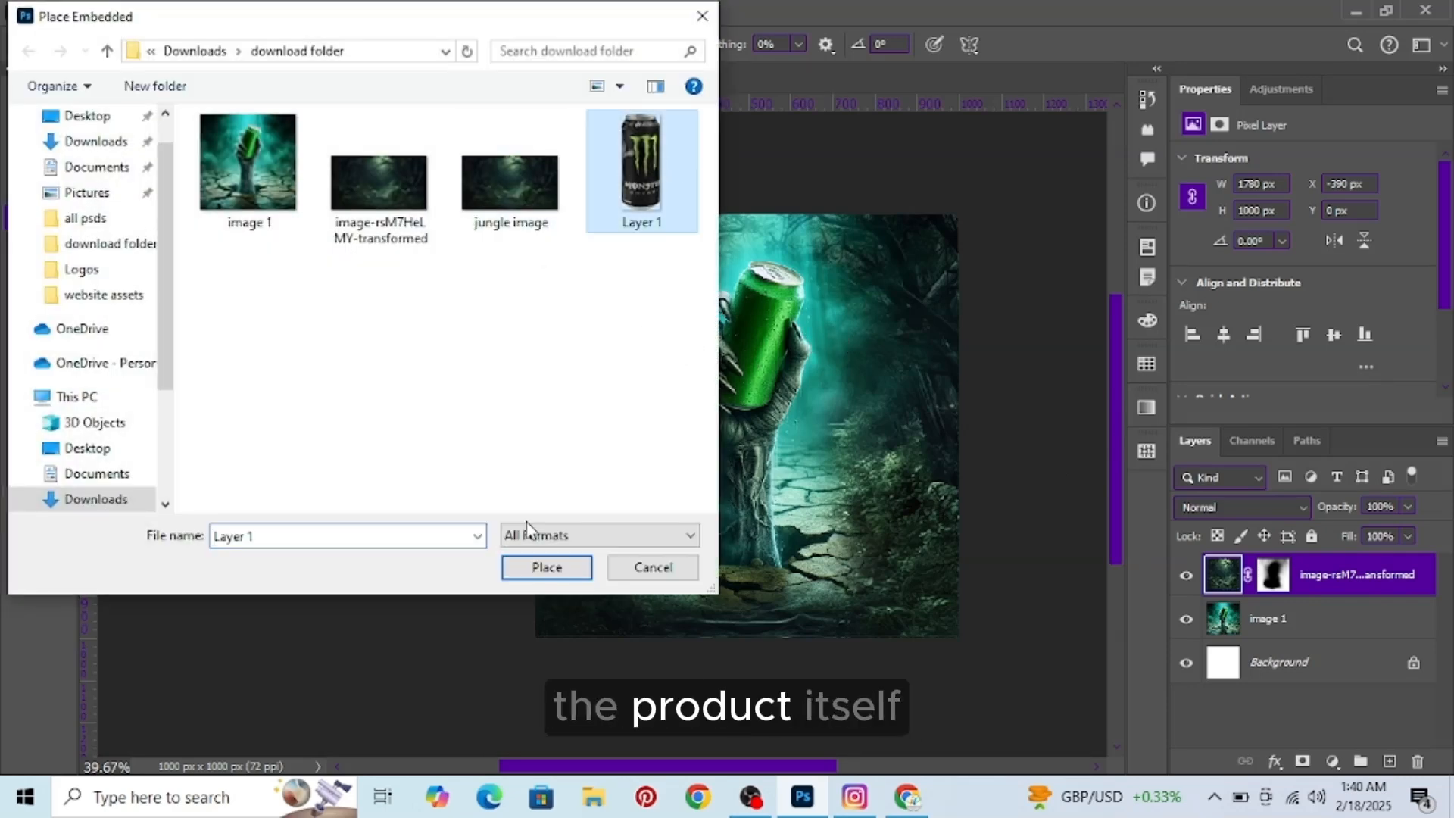
{"action": "left_click", "coordinate": [547, 568]}
Step: Move the Monster can up into the hand's grip and convert its layer to a smart object
{"action": "scroll", "coordinate": [757, 334], "scroll_direction": "up", "scroll_amount": 5}
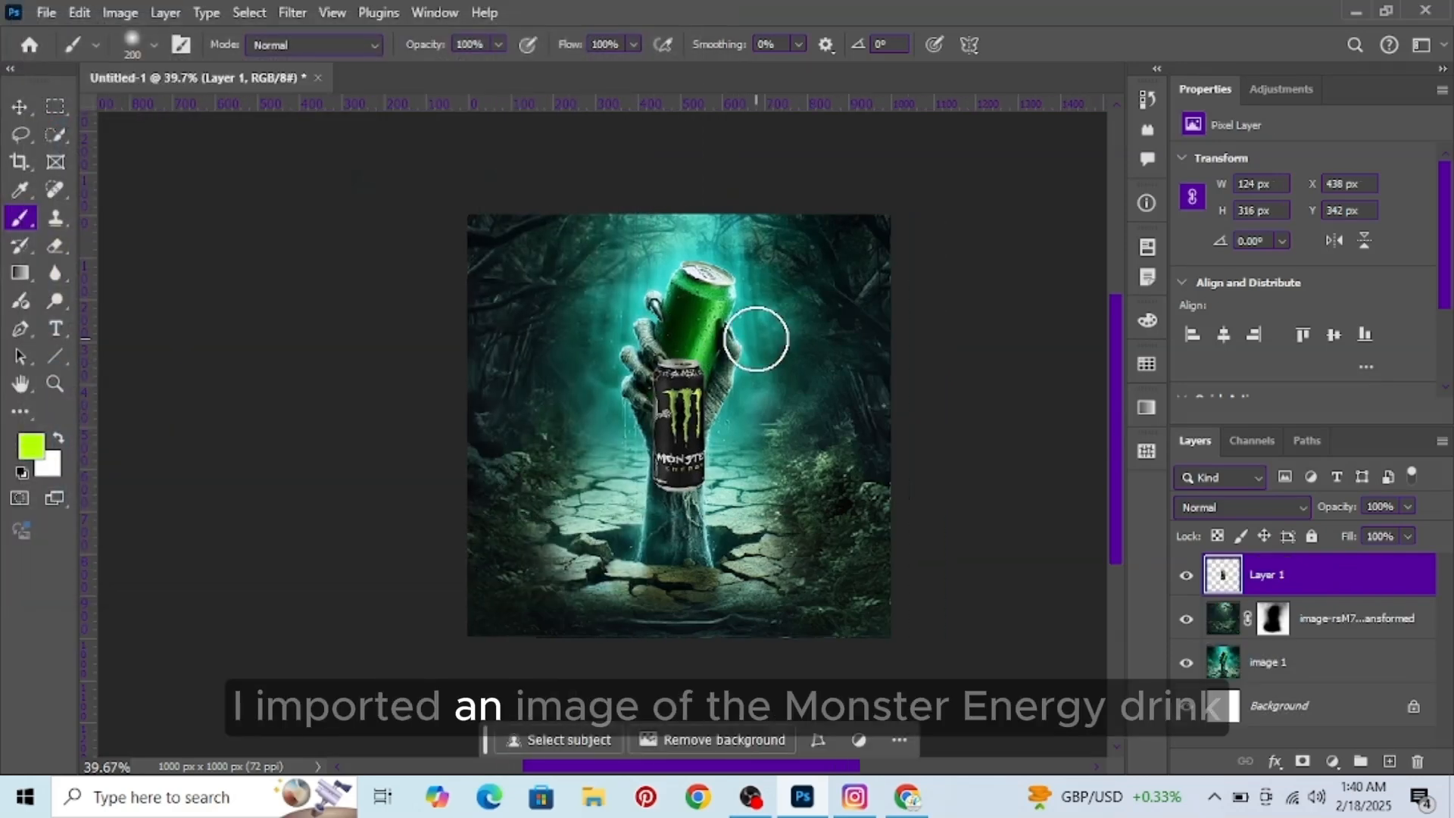
{"action": "left_click", "coordinate": [13, 111]}
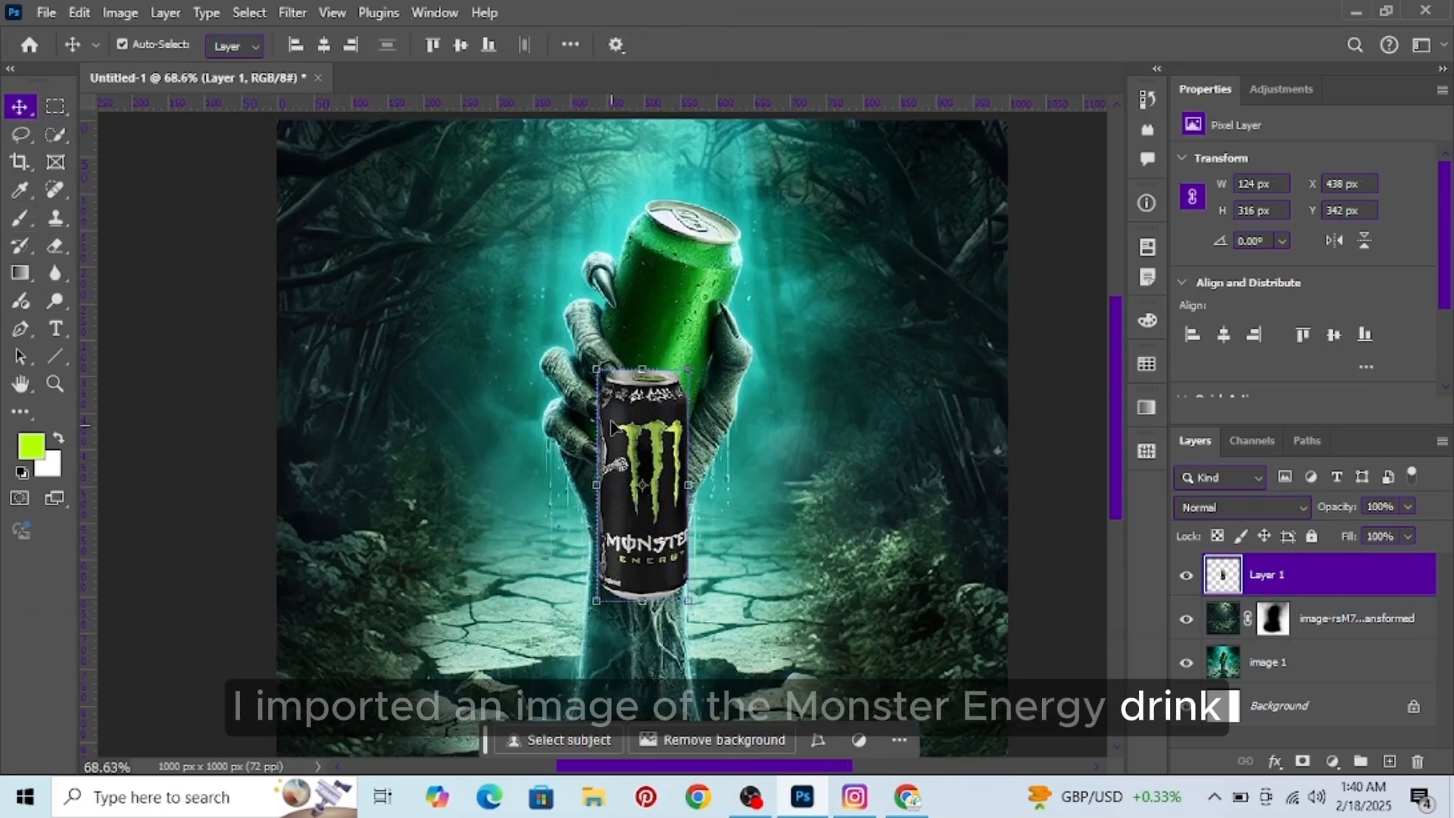
{"action": "left_click_drag", "start_coordinate": [615, 425], "coordinate": [631, 300]}
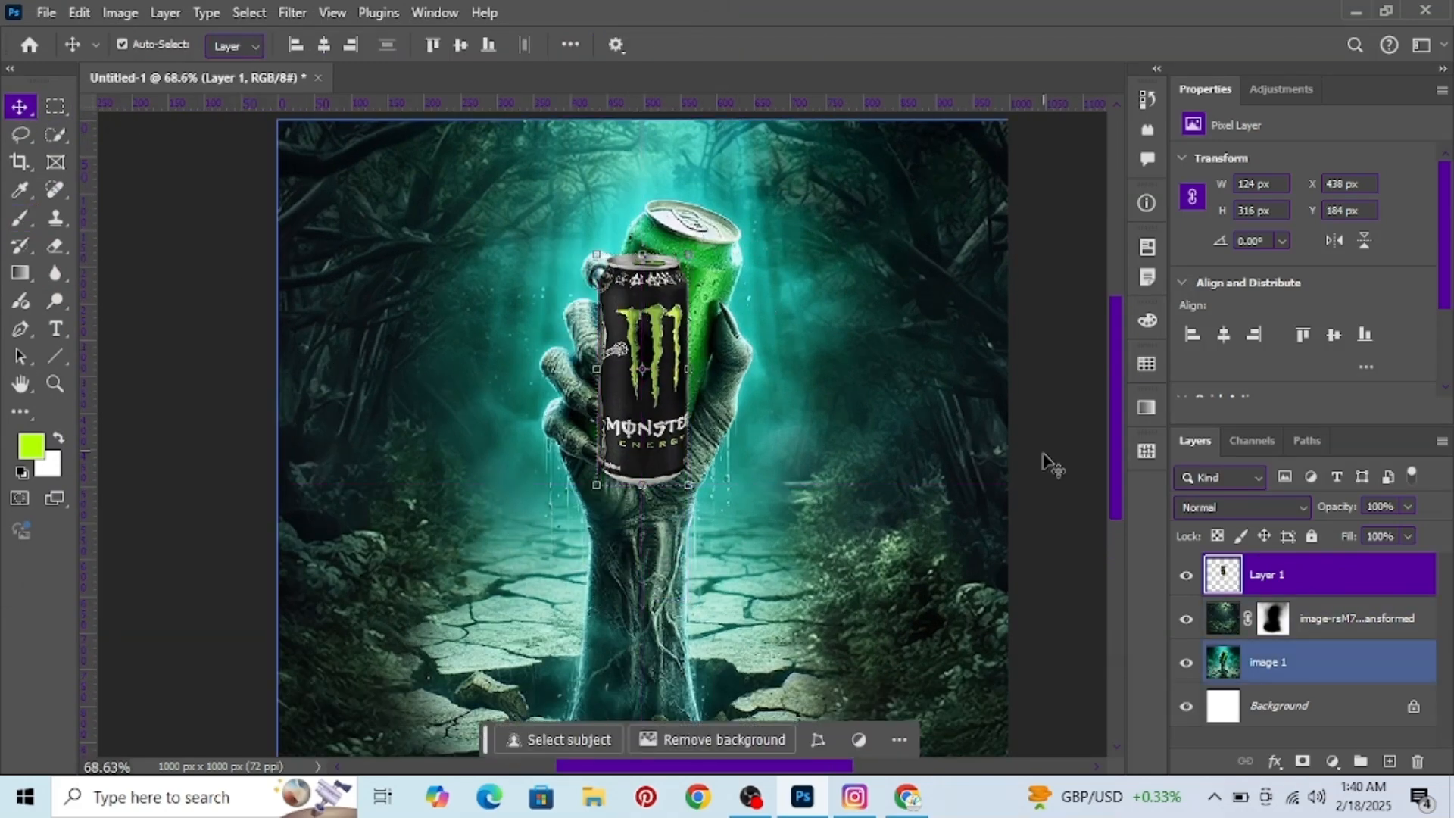
{"action": "right_click", "coordinate": [1295, 575]}
{"action": "left_click", "coordinate": [1140, 625]}
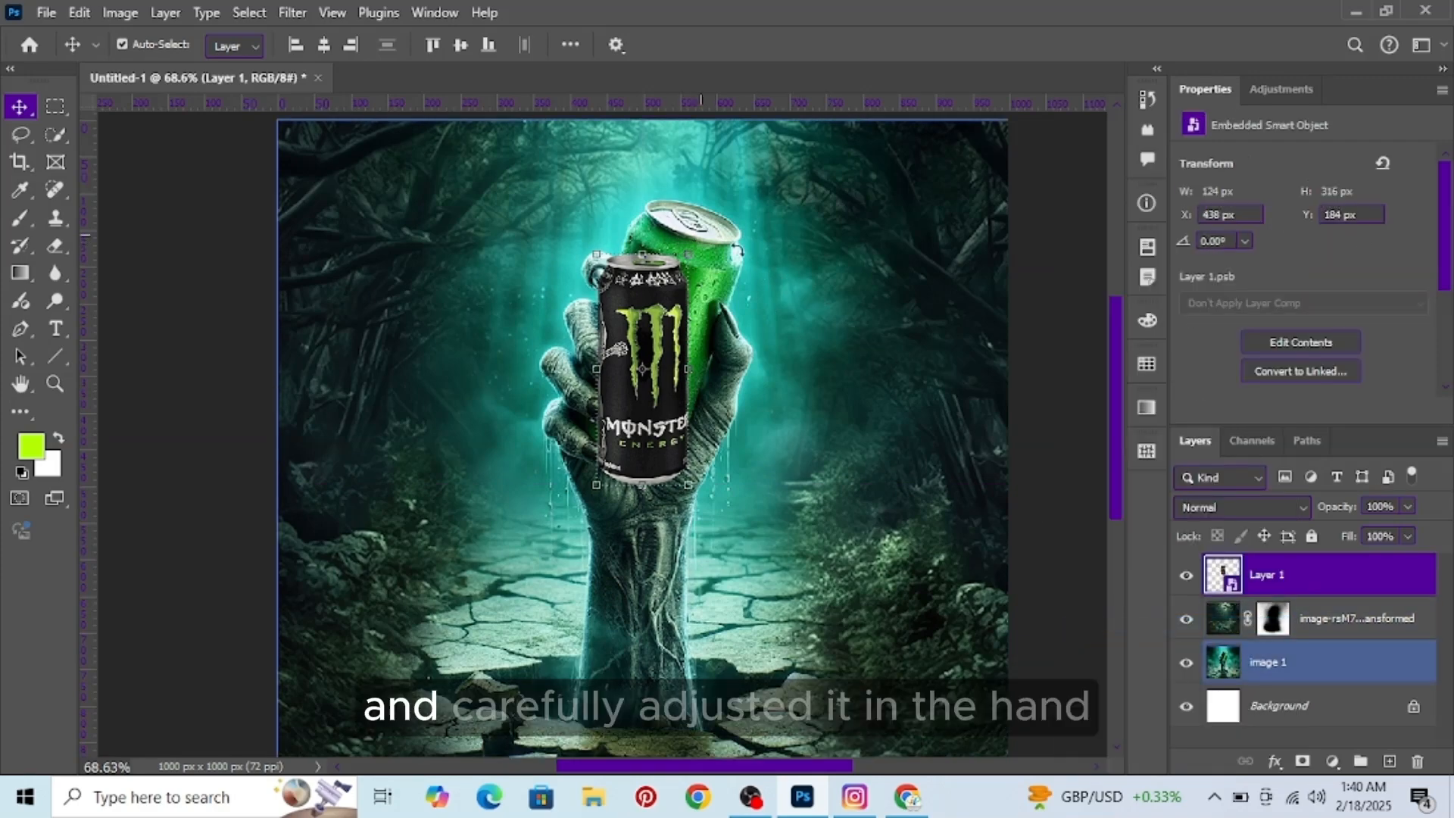
Step: Rotate the Monster can about 18° and scale it to about 113%, laying it over the green can
{"action": "key", "text": "ctrl+t"}
{"action": "left_click_drag", "start_coordinate": [701, 241], "coordinate": [715, 189]}
{"action": "scroll", "coordinate": [698, 247], "scroll_direction": "up", "scroll_amount": 3}
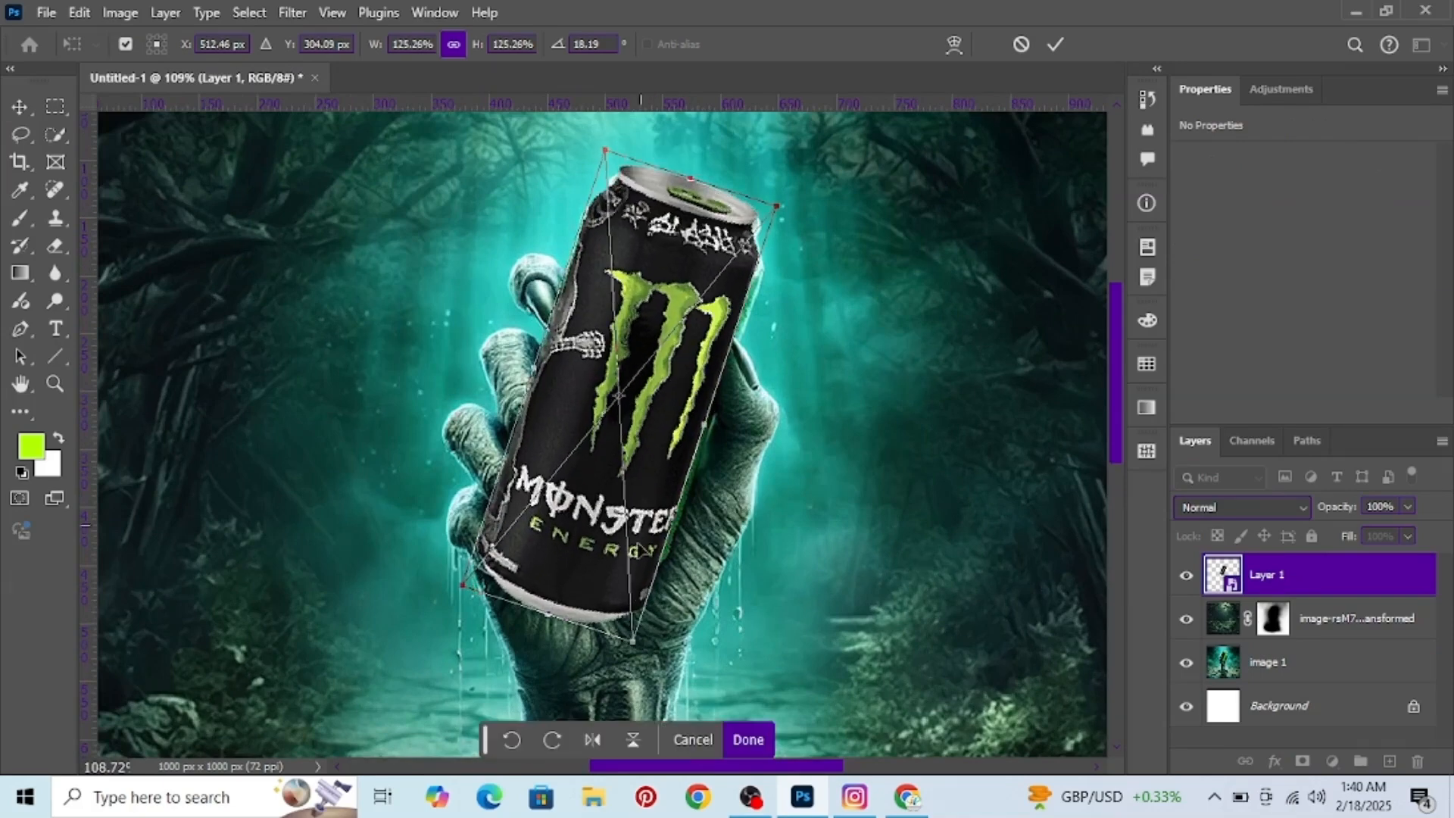
{"action": "left_click_drag", "start_coordinate": [583, 586], "coordinate": [584, 574]}
{"action": "scroll", "coordinate": [674, 425], "scroll_direction": "up", "scroll_amount": 2}
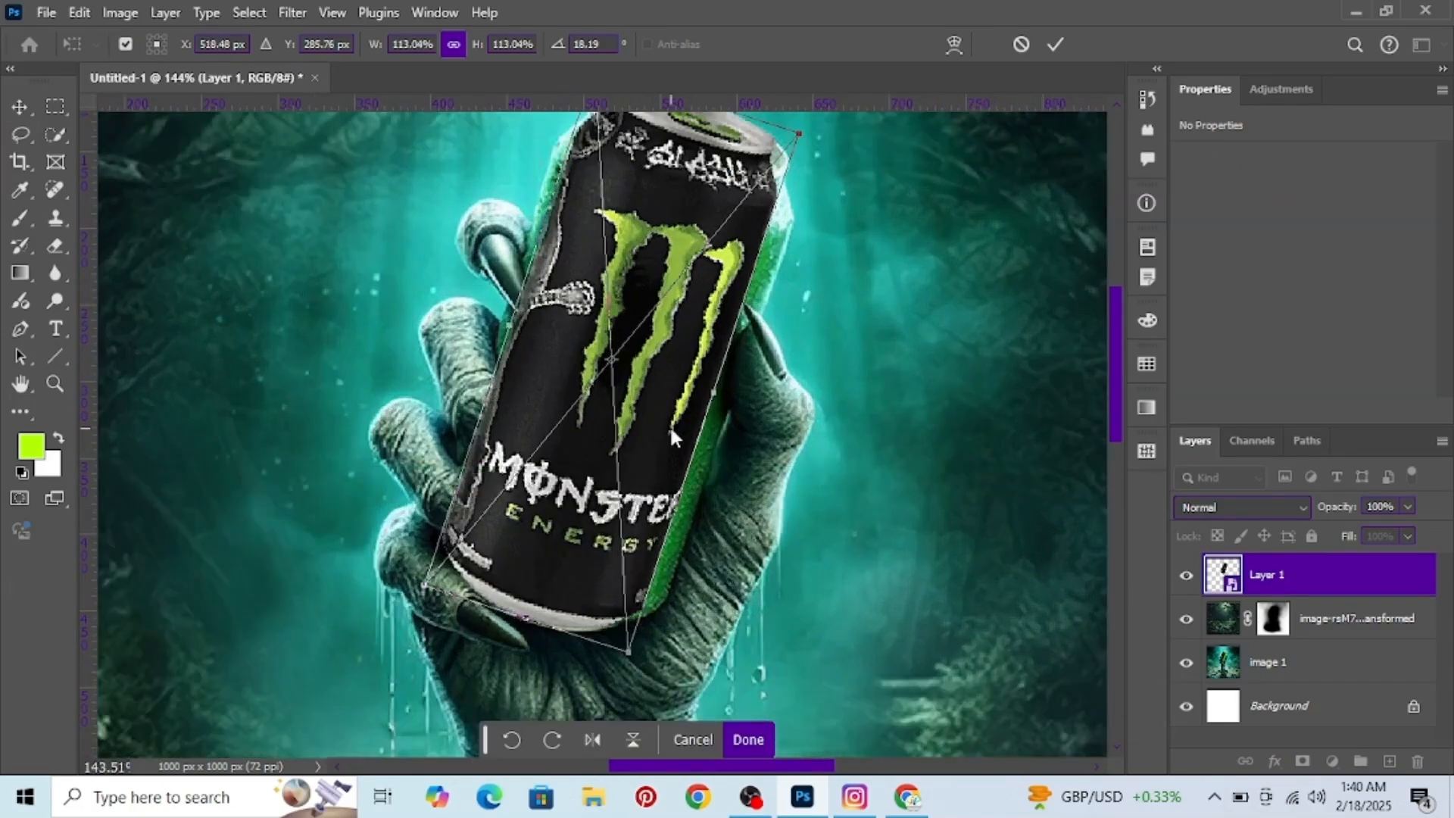
Step: Enlarge the Monster can to about 134%, rotate it to about 17.5° and reposition it over the green can
{"action": "left_click_drag", "start_coordinate": [647, 447], "coordinate": [655, 439]}
{"action": "scroll", "coordinate": [654, 439], "scroll_direction": "up", "scroll_amount": 3}
{"action": "left_click_drag", "start_coordinate": [705, 239], "coordinate": [747, 144]}
{"action": "scroll", "coordinate": [746, 145], "scroll_direction": "up", "scroll_amount": 3}
{"action": "left_click_drag", "start_coordinate": [616, 200], "coordinate": [612, 197]}
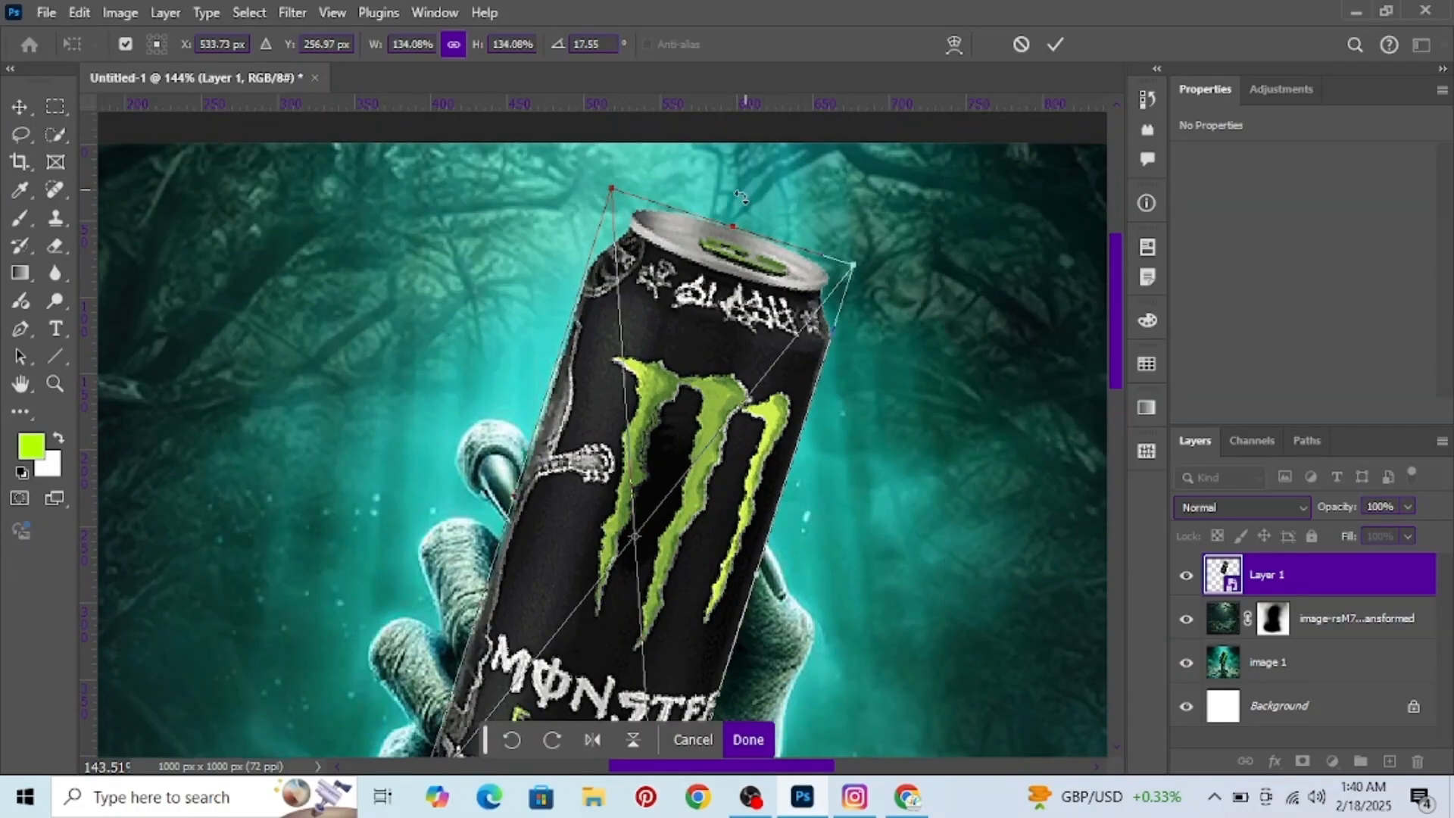
{"action": "scroll", "coordinate": [587, 624], "scroll_direction": "down", "scroll_amount": 6}
{"action": "left_click_drag", "start_coordinate": [589, 628], "coordinate": [572, 607]}
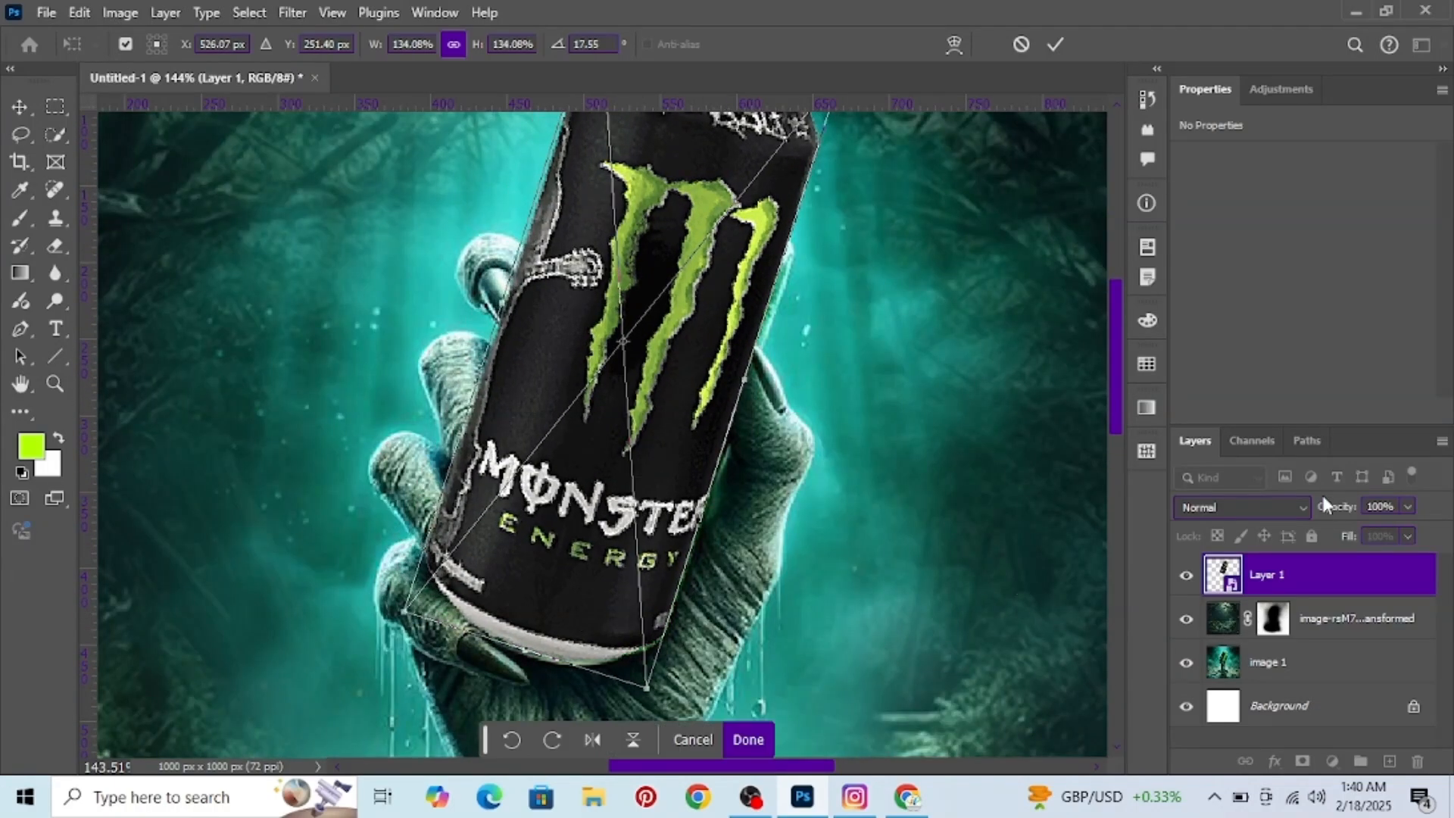
Step: Lower the Monster can layer's opacity to 77%, align it to the green can at about 138% scale and 19° rotation, and apply the transform
{"action": "left_click_drag", "start_coordinate": [1330, 514], "coordinate": [1313, 513]}
{"action": "scroll", "coordinate": [871, 303], "scroll_direction": "up", "scroll_amount": 3}
{"action": "mouse_move", "coordinate": [863, 219]}
{"action": "left_mouse_down"}
{"action": "mouse_move", "coordinate": [871, 197]}
{"action": "mouse_move", "coordinate": [858, 205]}
{"action": "left_mouse_up"}
{"action": "left_click_drag", "start_coordinate": [745, 521], "coordinate": [752, 526]}
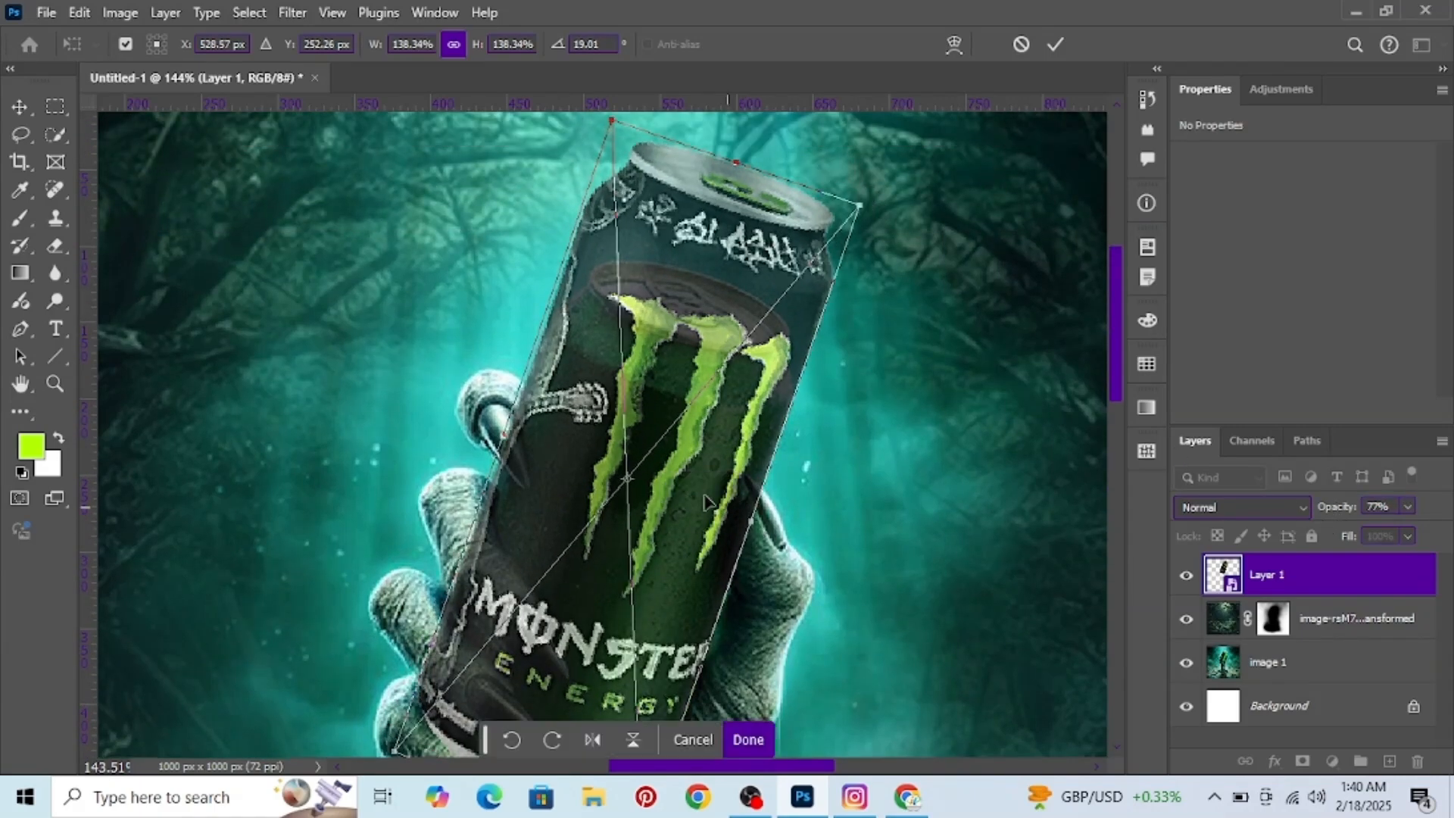
{"action": "scroll", "coordinate": [645, 478], "scroll_direction": "down", "scroll_amount": 3}
{"action": "mouse_move", "coordinate": [645, 478]}
{"action": "left_mouse_down"}
{"action": "mouse_move", "coordinate": [602, 483]}
{"action": "mouse_move", "coordinate": [651, 476]}
{"action": "left_mouse_up"}
{"action": "left_click_drag", "start_coordinate": [518, 284], "coordinate": [525, 292]}
{"action": "left_click_drag", "start_coordinate": [558, 418], "coordinate": [567, 439]}
{"action": "scroll", "coordinate": [758, 303], "scroll_direction": "up", "scroll_amount": 3}
{"action": "left_click", "coordinate": [1055, 44]}
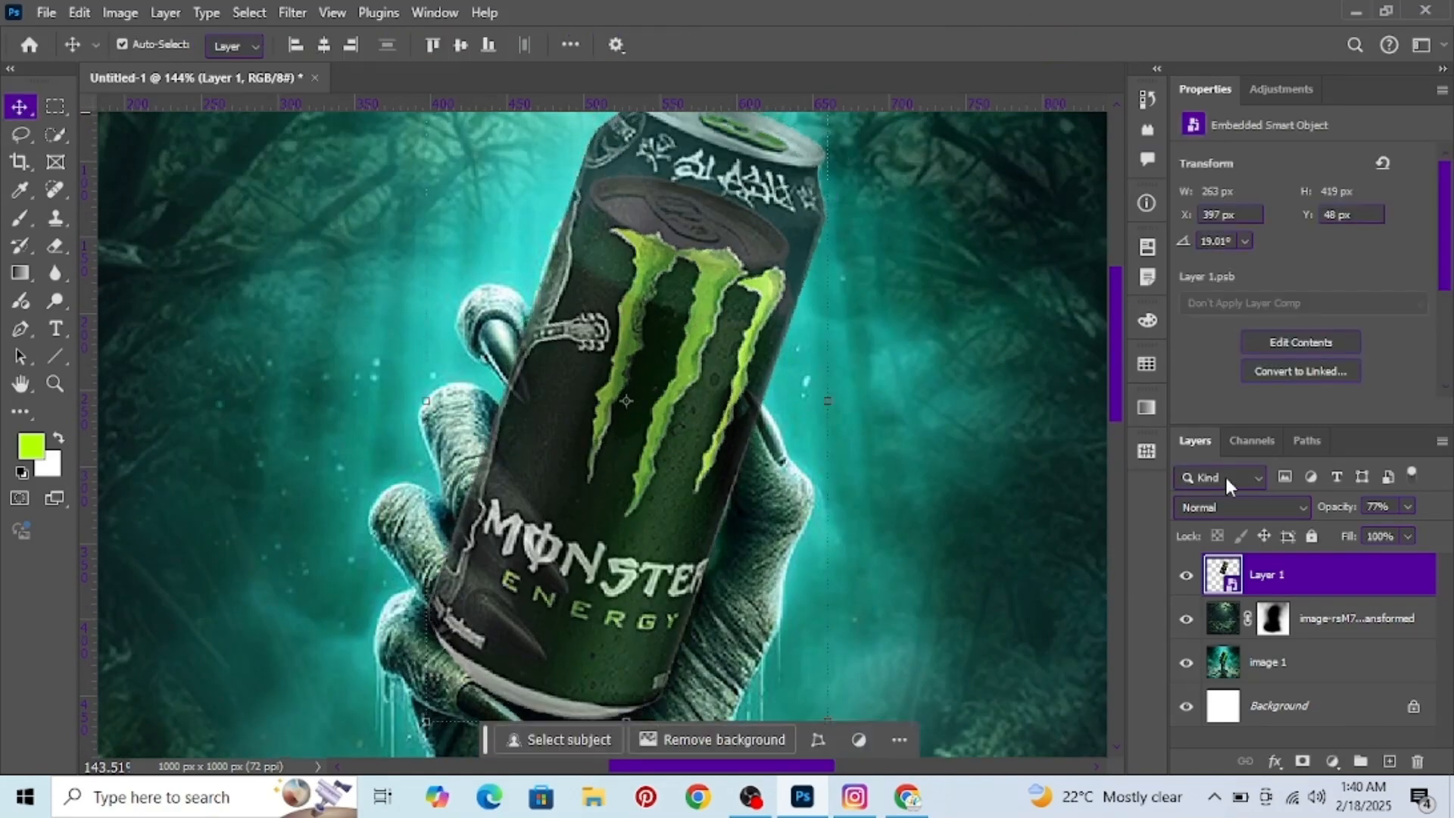
Step: Restore the Monster can layer's opacity to 100% and add a layer mask to it
{"action": "left_click", "coordinate": [1328, 596]}
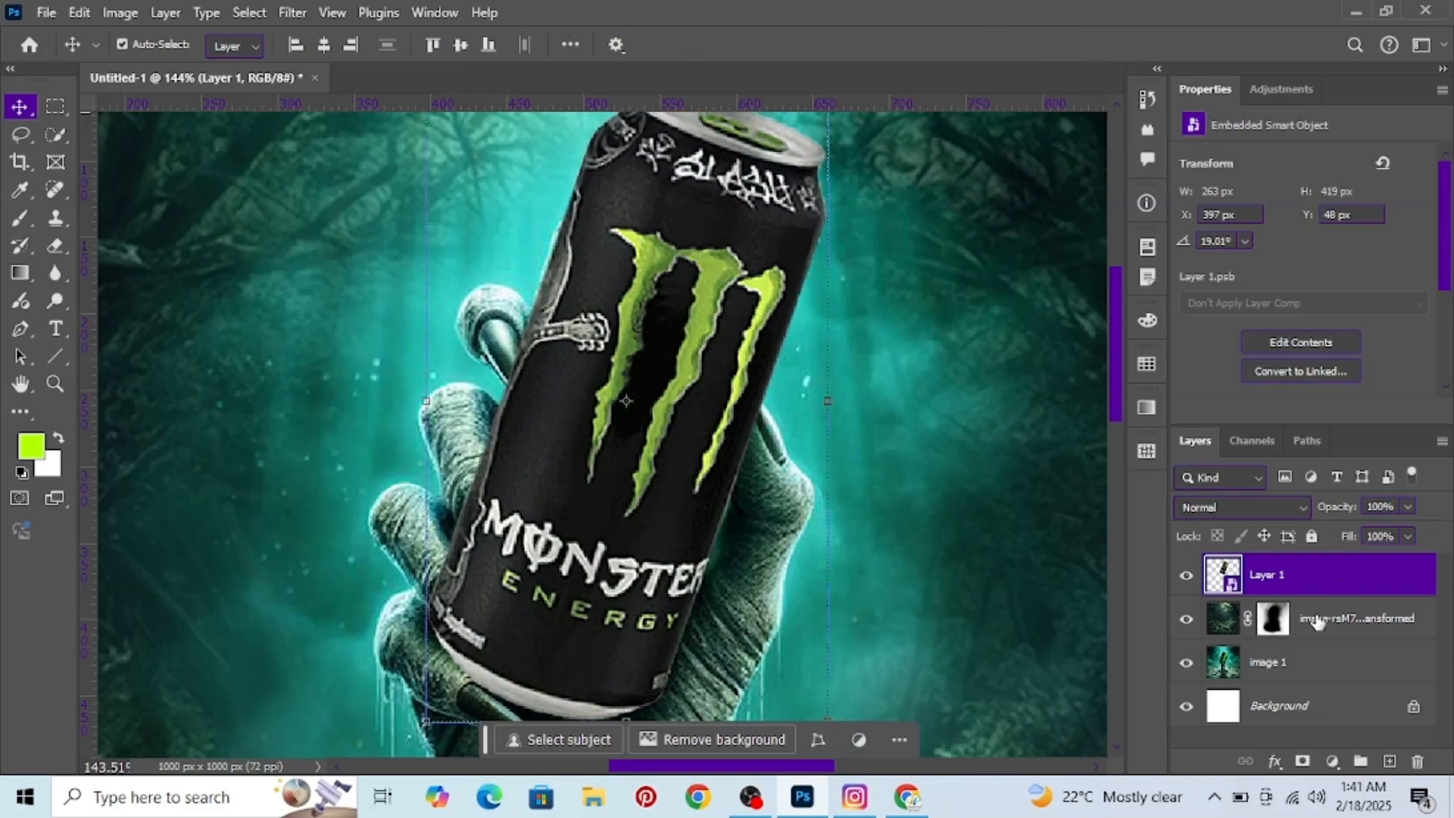
{"action": "left_click", "coordinate": [1301, 763]}
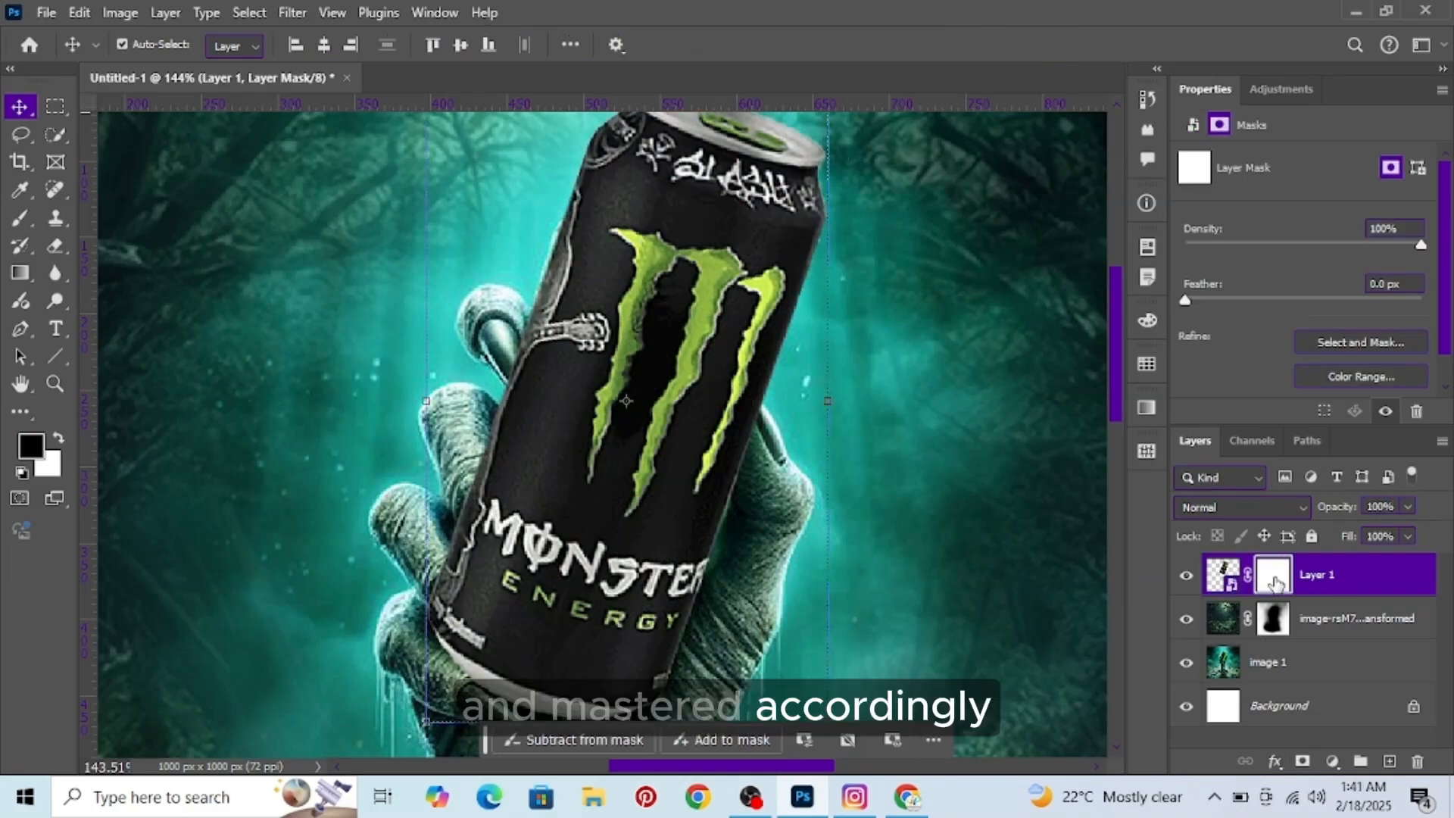
Step: Set up a hard round Brush at 35 px with black as the foreground for painting on the can's mask
{"action": "scroll", "coordinate": [693, 365], "scroll_direction": "up", "scroll_amount": 3}
{"action": "left_click", "coordinate": [20, 219]}
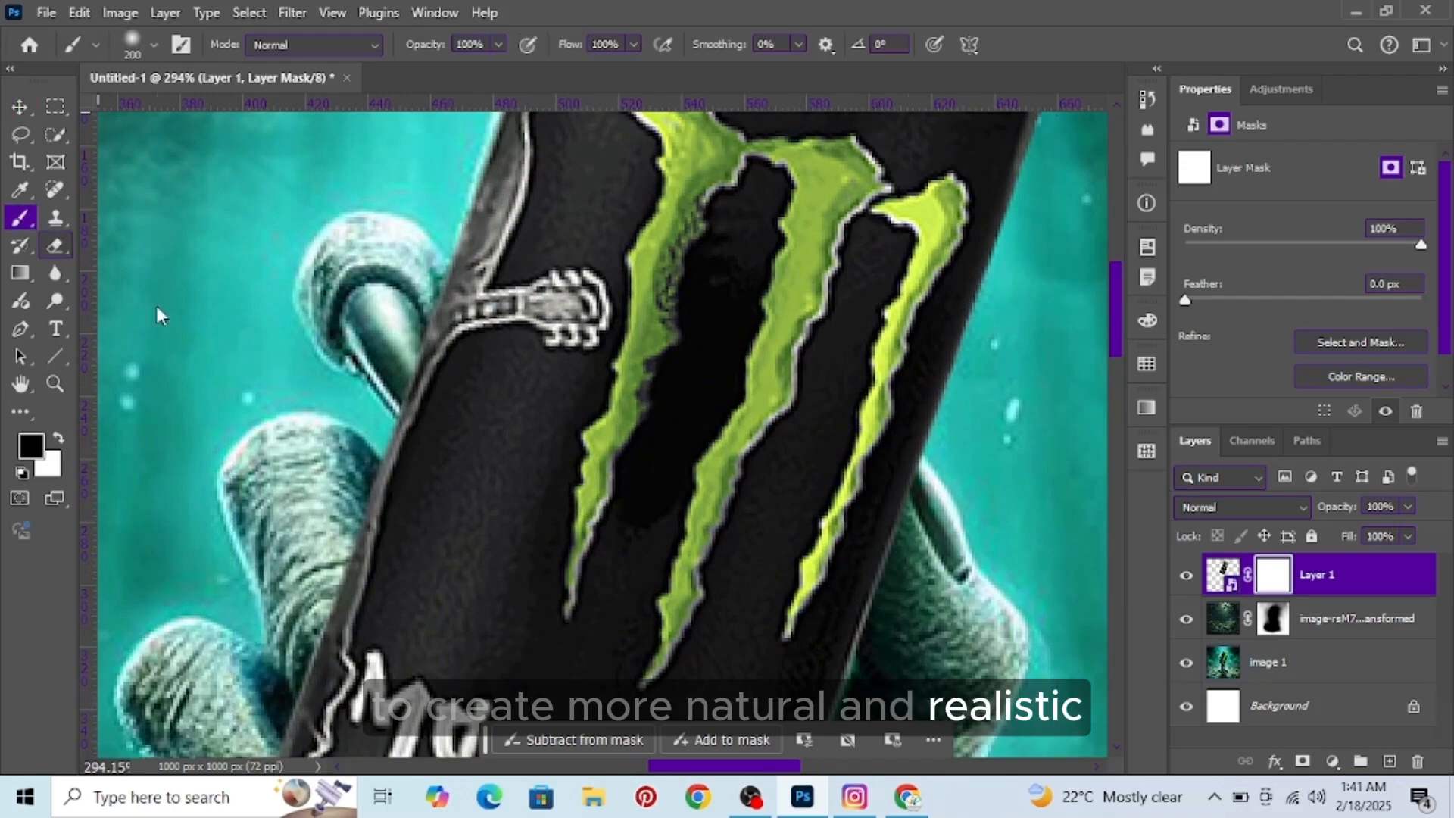
{"action": "key", "text": "bracketleft"}
{"action": "key", "text": "bracketleft"}
{"action": "key", "text": "bracketleft"}
{"action": "key", "text": "bracketleft"}
{"action": "key", "text": "bracketleft"}
{"action": "key", "text": "bracketleft"}
{"action": "key", "text": "bracketleft"}
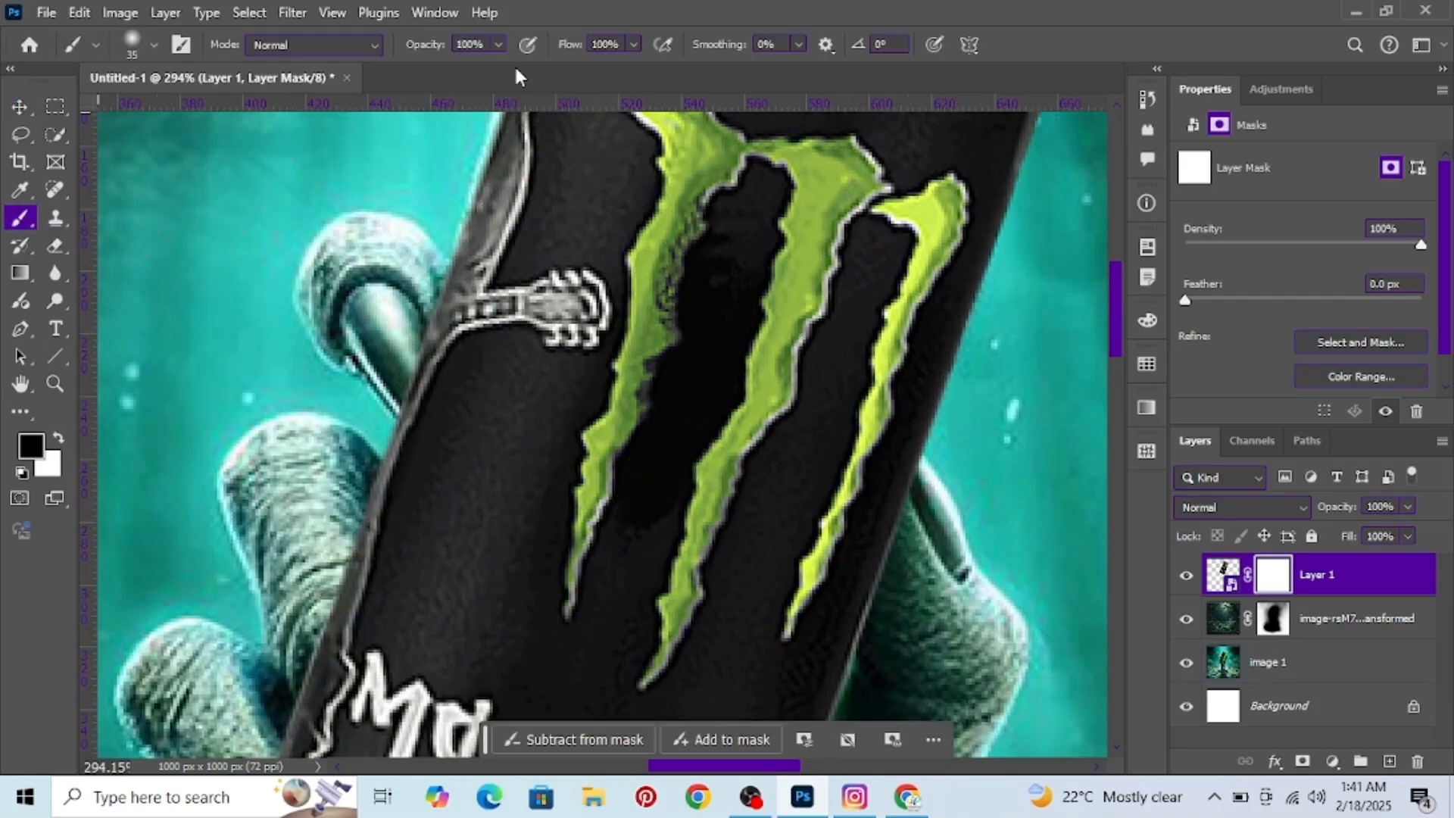
{"action": "right_click", "coordinate": [603, 292]}
{"action": "double_click", "coordinate": [698, 628]}
Step: Paint black on the can's mask along its left side to reveal the monster's fingers and claws gripping it
{"action": "scroll", "coordinate": [389, 416], "scroll_direction": "down", "scroll_amount": 3}
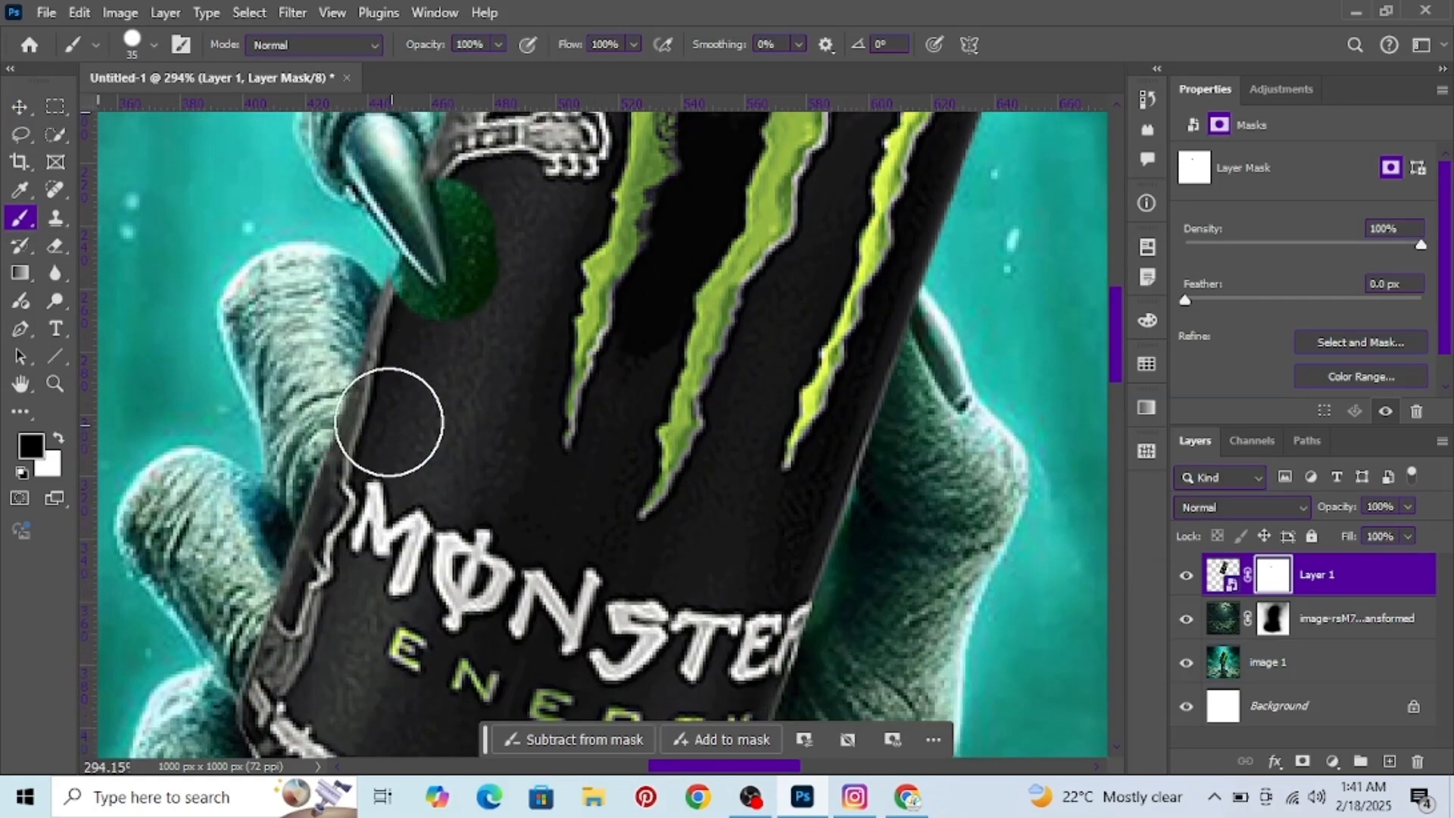
{"action": "mouse_move", "coordinate": [390, 416]}
{"action": "left_mouse_down"}
{"action": "mouse_move", "coordinate": [359, 466]}
{"action": "mouse_move", "coordinate": [407, 498]}
{"action": "mouse_move", "coordinate": [354, 574]}
{"action": "mouse_move", "coordinate": [347, 492]}
{"action": "left_mouse_up"}
{"action": "scroll", "coordinate": [347, 492], "scroll_direction": "down", "scroll_amount": 1}
{"action": "scroll", "coordinate": [347, 492], "scroll_direction": "down", "scroll_amount": 1}
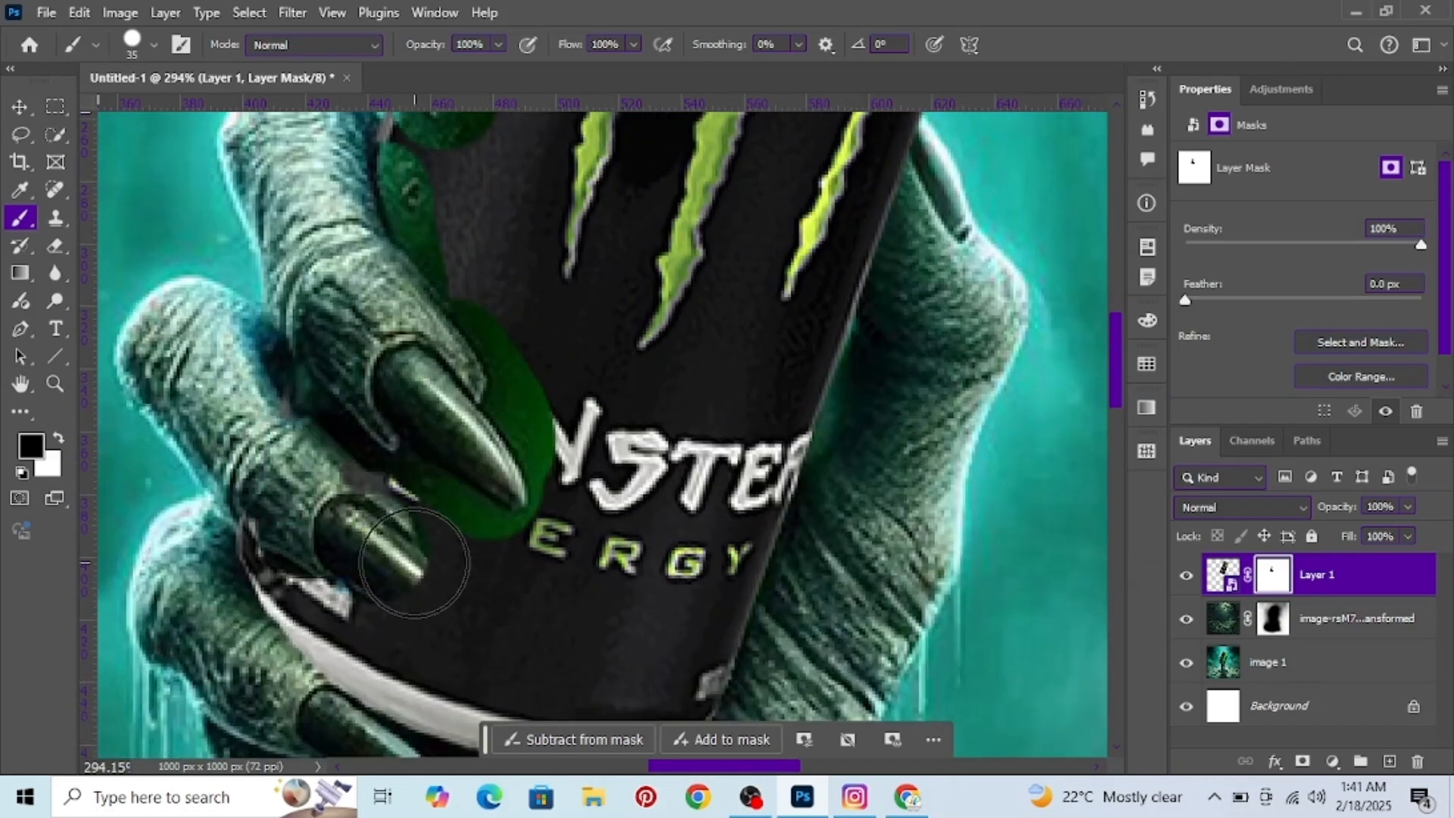
{"action": "mouse_move", "coordinate": [409, 556]}
{"action": "left_mouse_down"}
{"action": "mouse_move", "coordinate": [325, 552]}
{"action": "mouse_move", "coordinate": [315, 415]}
{"action": "left_mouse_up"}
{"action": "scroll", "coordinate": [317, 607], "scroll_direction": "down", "scroll_amount": 1}
{"action": "scroll", "coordinate": [798, 383], "scroll_direction": "up", "scroll_amount": 2}
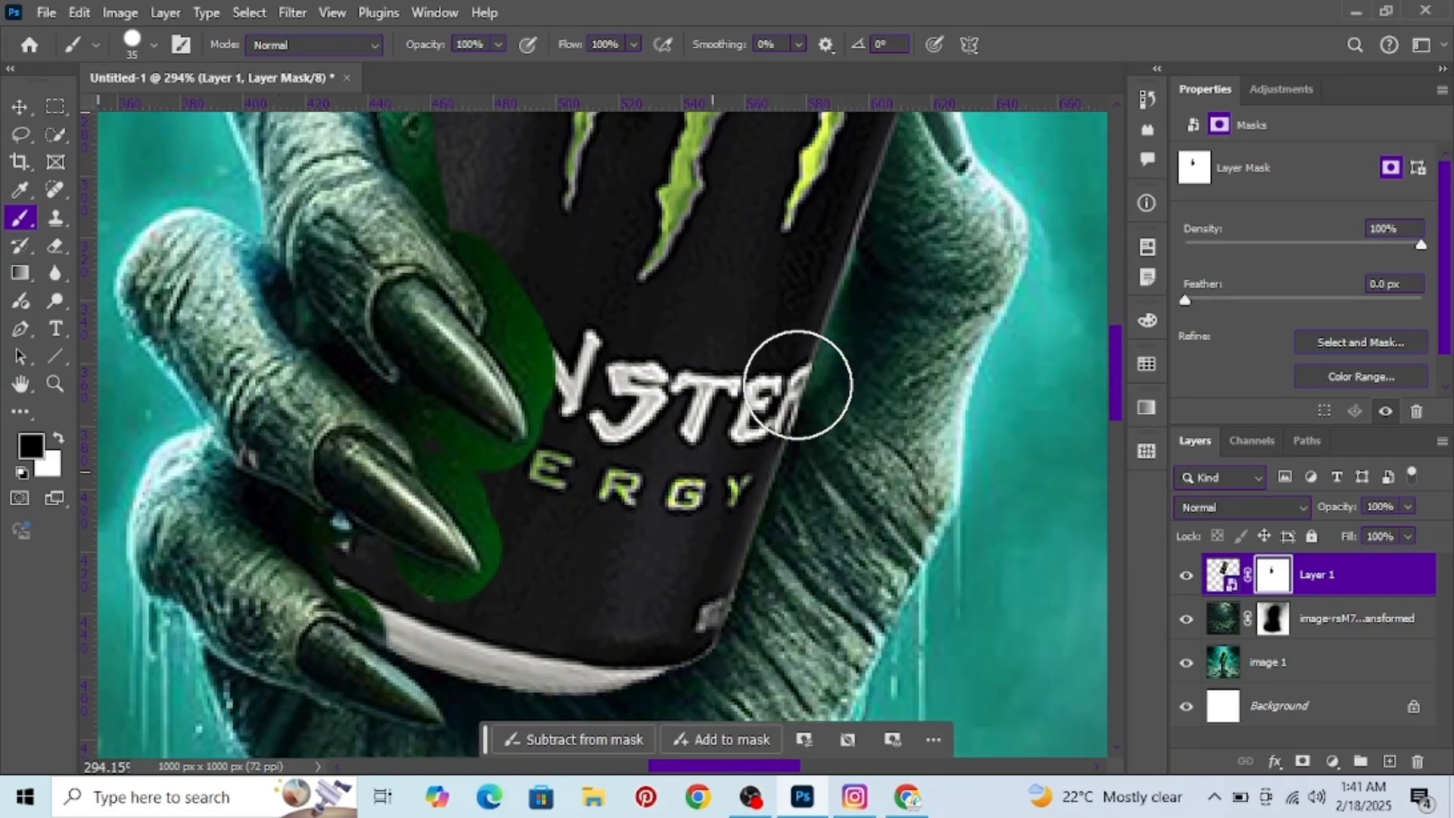
Step: Paint black on the can's mask to reveal the thumb on the right edge and more of the topmost finger's claw
{"action": "left_click_drag", "start_coordinate": [878, 163], "coordinate": [883, 208]}
{"action": "left_click_drag", "start_coordinate": [891, 404], "coordinate": [879, 324]}
{"action": "scroll", "coordinate": [879, 325], "scroll_direction": "up", "scroll_amount": 1}
{"action": "left_click", "coordinate": [913, 323]}
{"action": "scroll", "coordinate": [474, 214], "scroll_direction": "up", "scroll_amount": 1}
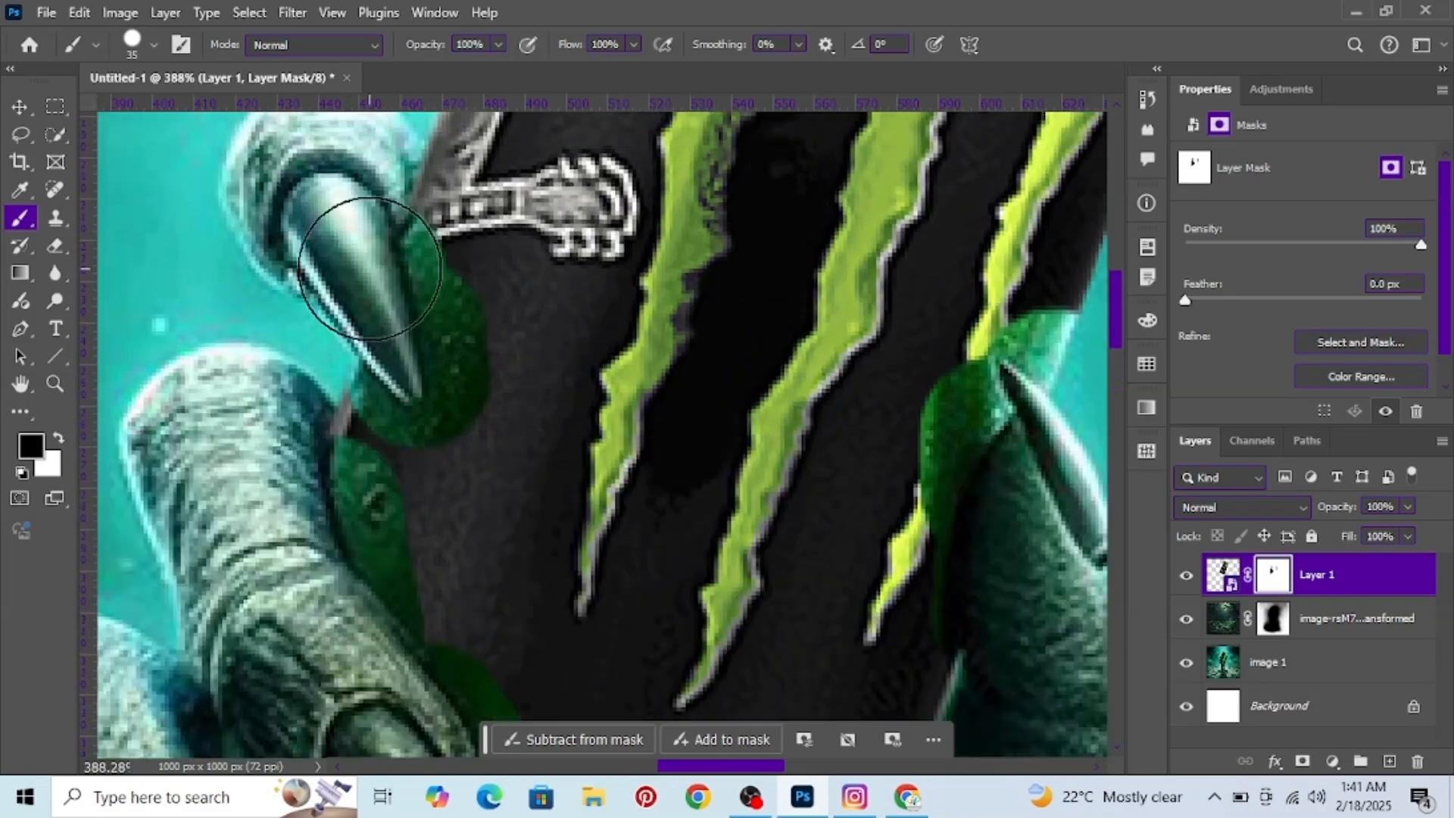
{"action": "mouse_move", "coordinate": [455, 227]}
{"action": "left_mouse_down"}
{"action": "mouse_move", "coordinate": [441, 275]}
{"action": "mouse_move", "coordinate": [406, 206]}
{"action": "mouse_move", "coordinate": [496, 276]}
{"action": "left_mouse_up"}
Step: Reduce the brush to 10 px and paint white on the mask to restore the can around the topmost claw
{"action": "key", "text": "bracketleft"}
{"action": "key", "text": "bracketleft"}
{"action": "scroll", "coordinate": [454, 182], "scroll_direction": "up", "scroll_amount": 2}
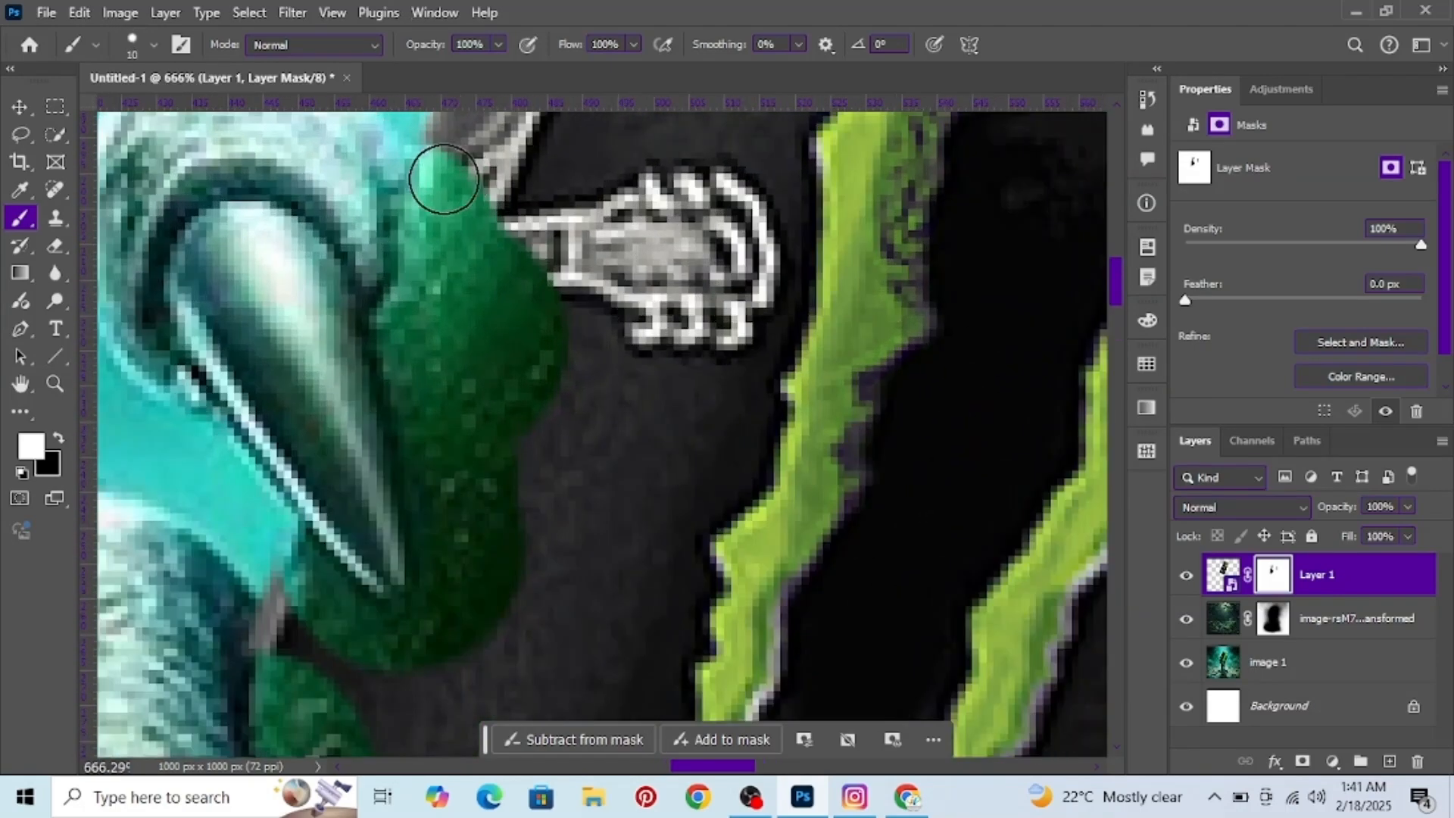
{"action": "left_click_drag", "start_coordinate": [439, 432], "coordinate": [456, 488]}
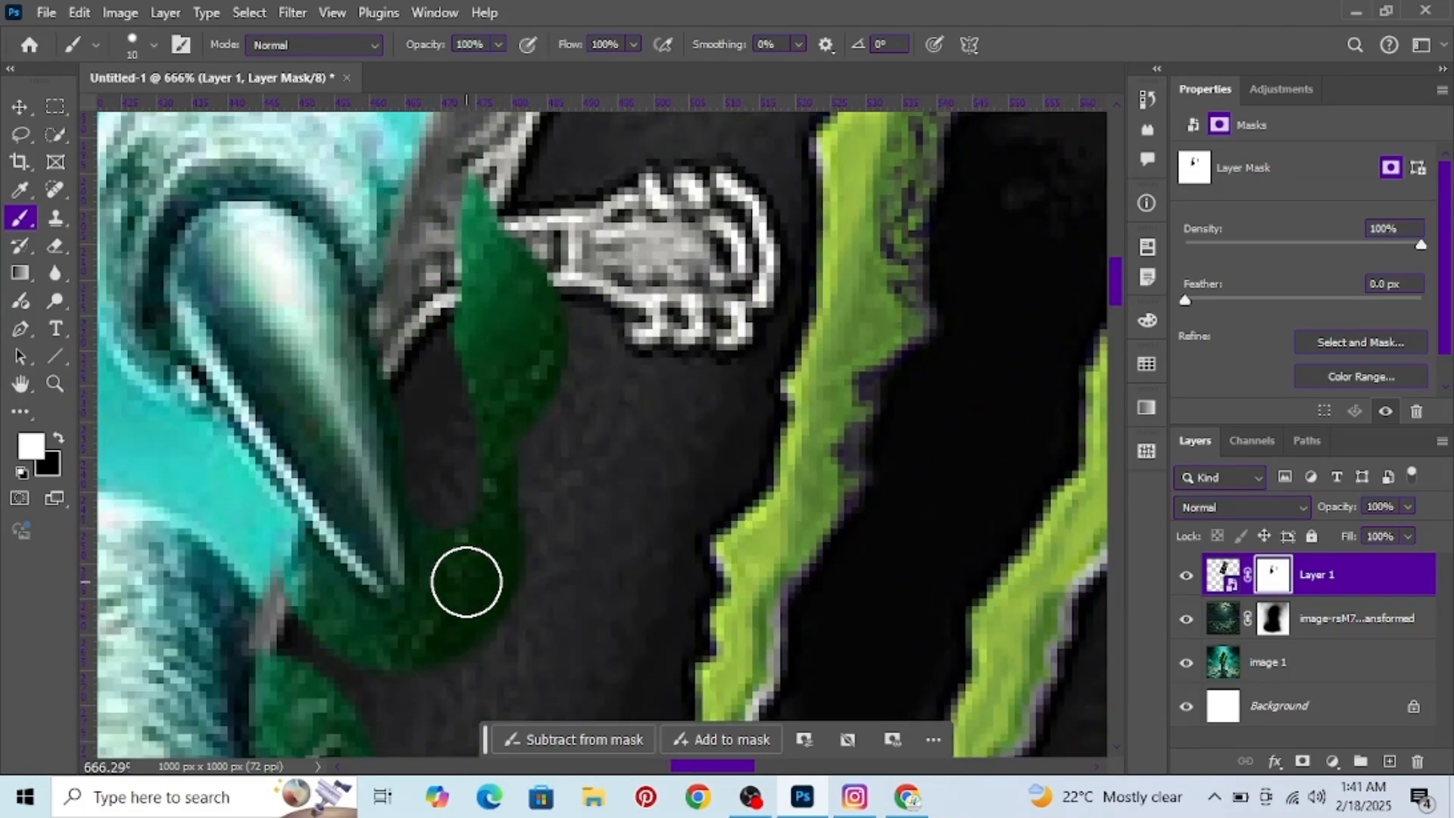
{"action": "mouse_move", "coordinate": [507, 624]}
{"action": "left_mouse_down"}
{"action": "mouse_move", "coordinate": [526, 408]}
{"action": "mouse_move", "coordinate": [506, 154]}
{"action": "left_mouse_up"}
{"action": "scroll", "coordinate": [444, 458], "scroll_direction": "up", "scroll_amount": 2}
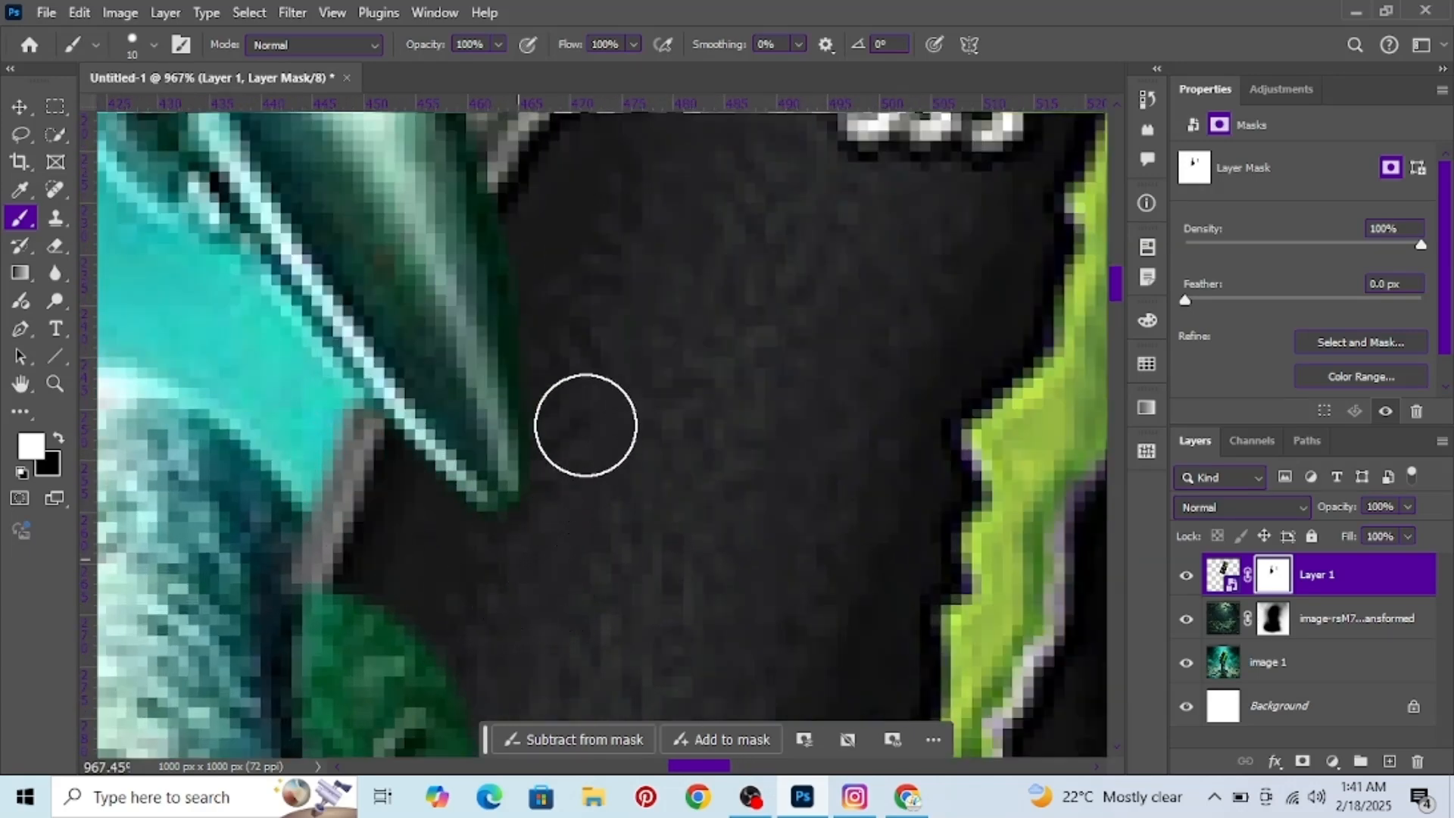
Step: Paint white on the mask along the second finger's outer edge to restore the can tightly up to the finger
{"action": "scroll", "coordinate": [585, 425], "scroll_direction": "up", "scroll_amount": 2}
{"action": "scroll", "coordinate": [570, 495], "scroll_direction": "down", "scroll_amount": 3}
{"action": "scroll", "coordinate": [649, 366], "scroll_direction": "up", "scroll_amount": 3}
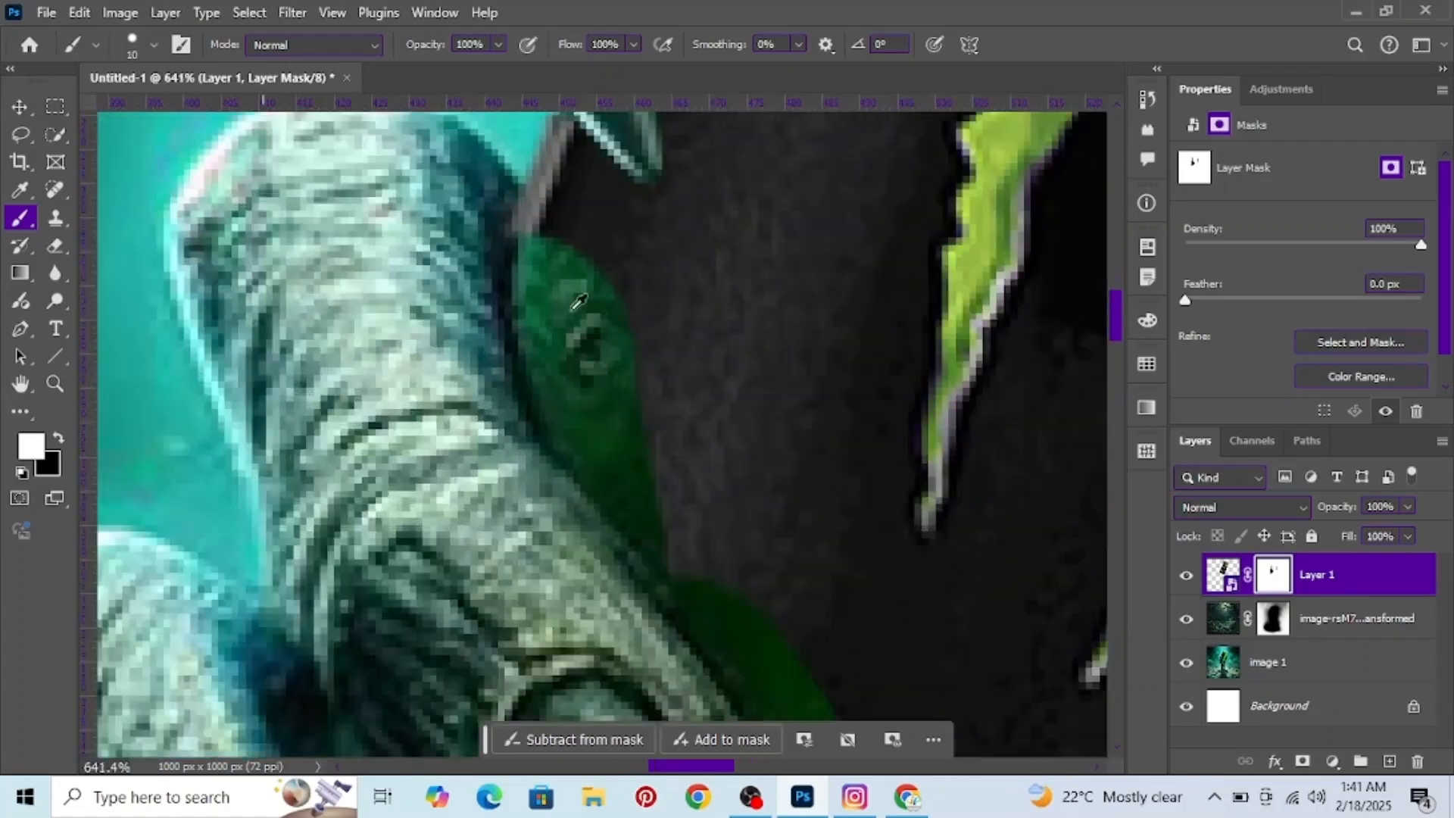
{"action": "mouse_move", "coordinate": [530, 167]}
{"action": "left_mouse_down"}
{"action": "mouse_move", "coordinate": [559, 403]}
{"action": "mouse_move", "coordinate": [678, 563]}
{"action": "left_mouse_up"}
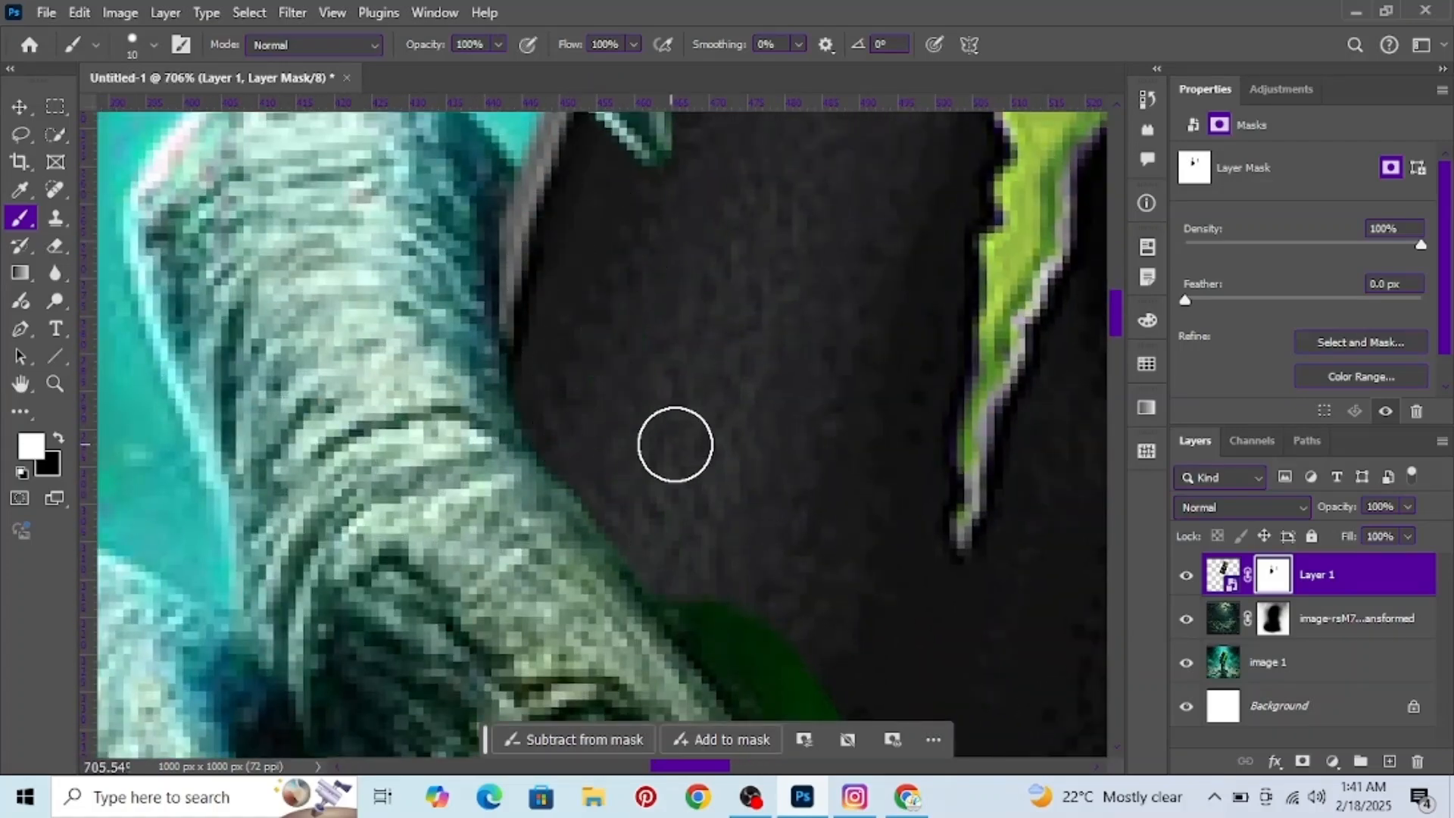
{"action": "scroll", "coordinate": [675, 445], "scroll_direction": "down", "scroll_amount": 5}
{"action": "mouse_move", "coordinate": [669, 234]}
{"action": "left_mouse_down"}
{"action": "mouse_move", "coordinate": [820, 522]}
{"action": "mouse_move", "coordinate": [842, 417]}
{"action": "mouse_move", "coordinate": [866, 445]}
{"action": "left_mouse_up"}
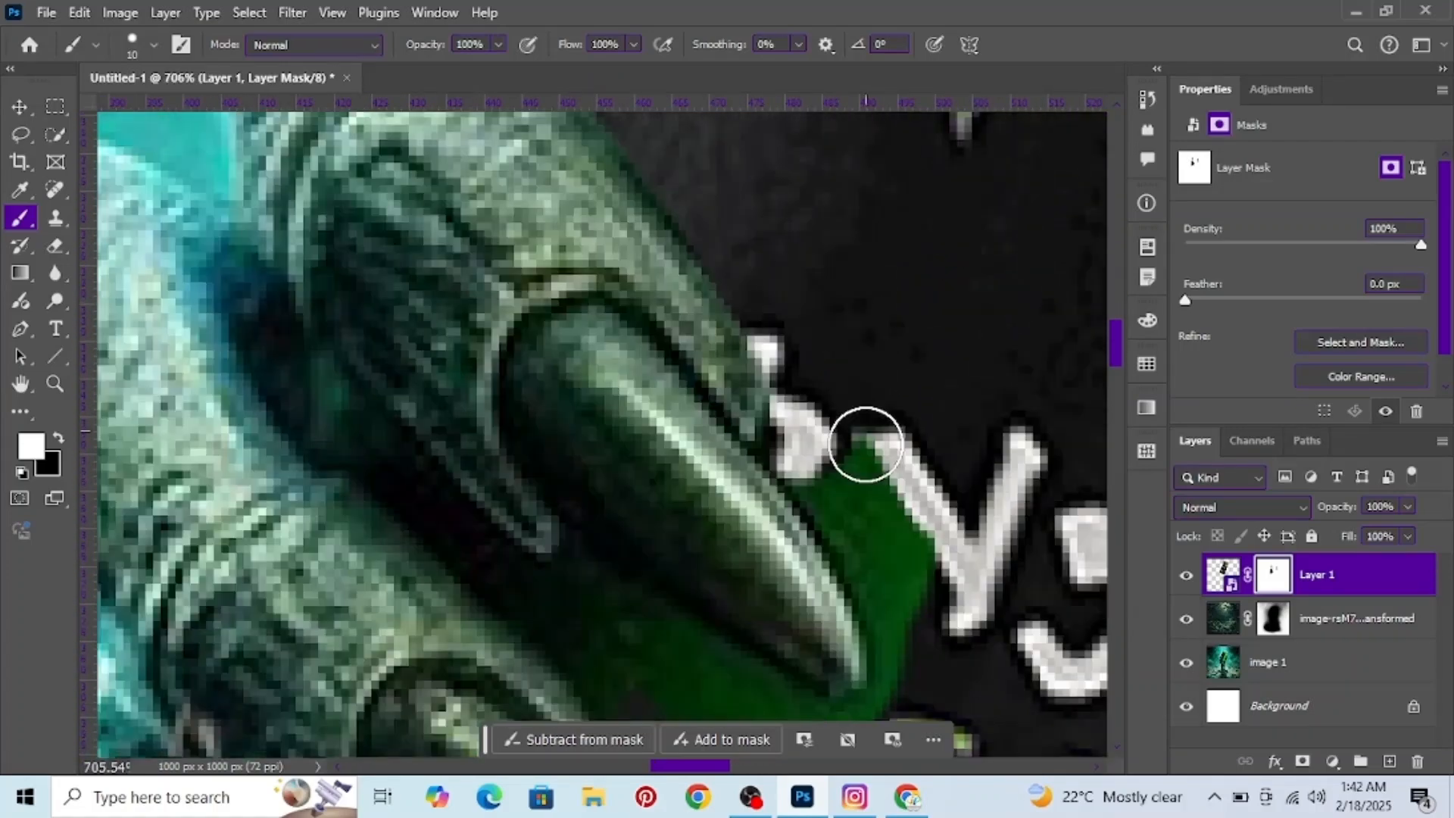
Step: Paint white around the tip and underside of the second finger's claw to restore the can's lettering there
{"action": "scroll", "coordinate": [821, 356], "scroll_direction": "down", "scroll_amount": 2}
{"action": "mouse_move", "coordinate": [821, 357]}
{"action": "left_mouse_down"}
{"action": "mouse_move", "coordinate": [902, 524]}
{"action": "mouse_move", "coordinate": [882, 315]}
{"action": "left_mouse_up"}
{"action": "scroll", "coordinate": [883, 315], "scroll_direction": "up", "scroll_amount": 2}
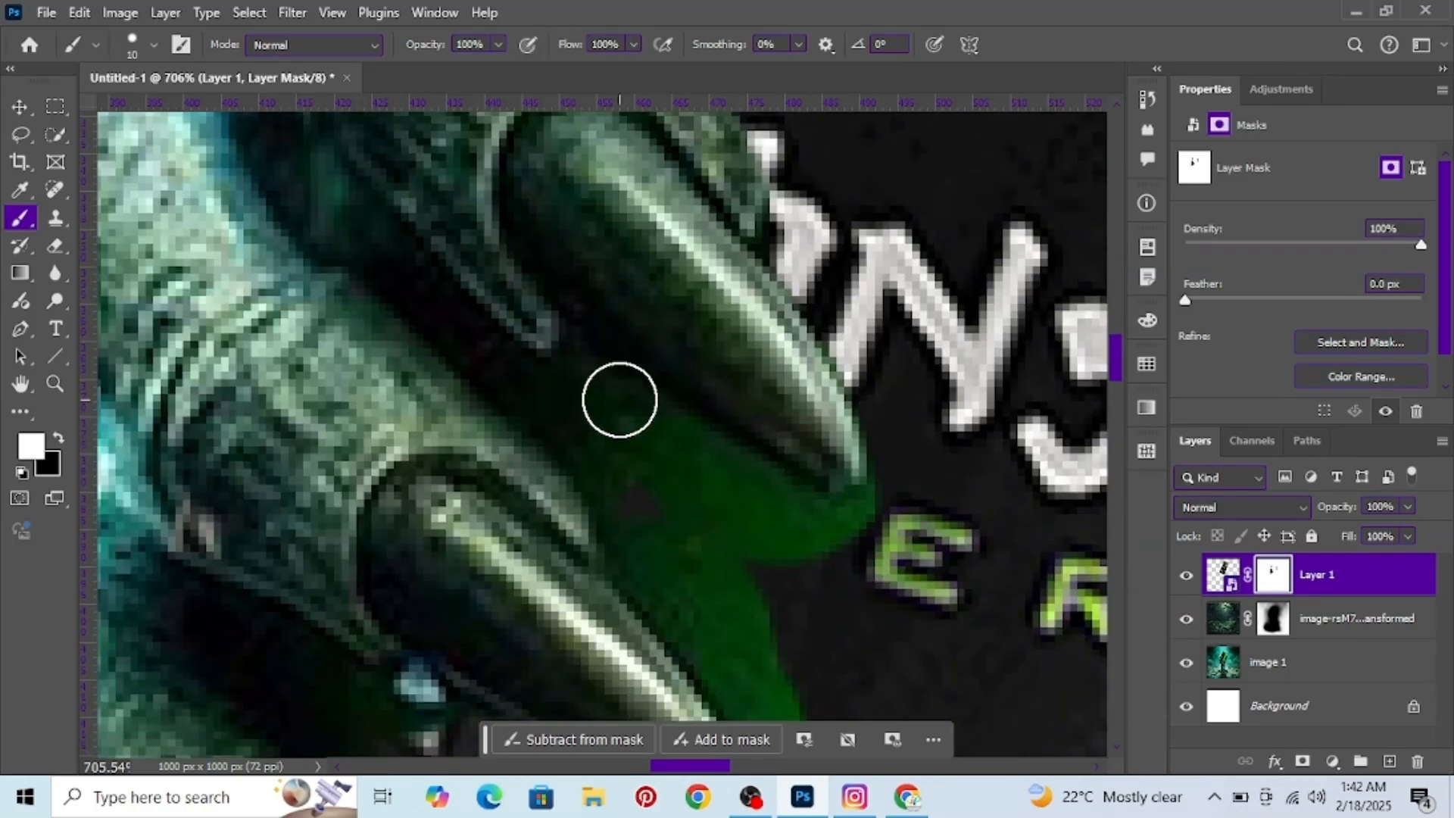
{"action": "mouse_move", "coordinate": [619, 400]}
{"action": "left_mouse_down"}
{"action": "mouse_move", "coordinate": [653, 451]}
{"action": "mouse_move", "coordinate": [804, 537]}
{"action": "mouse_move", "coordinate": [901, 515]}
{"action": "left_mouse_up"}
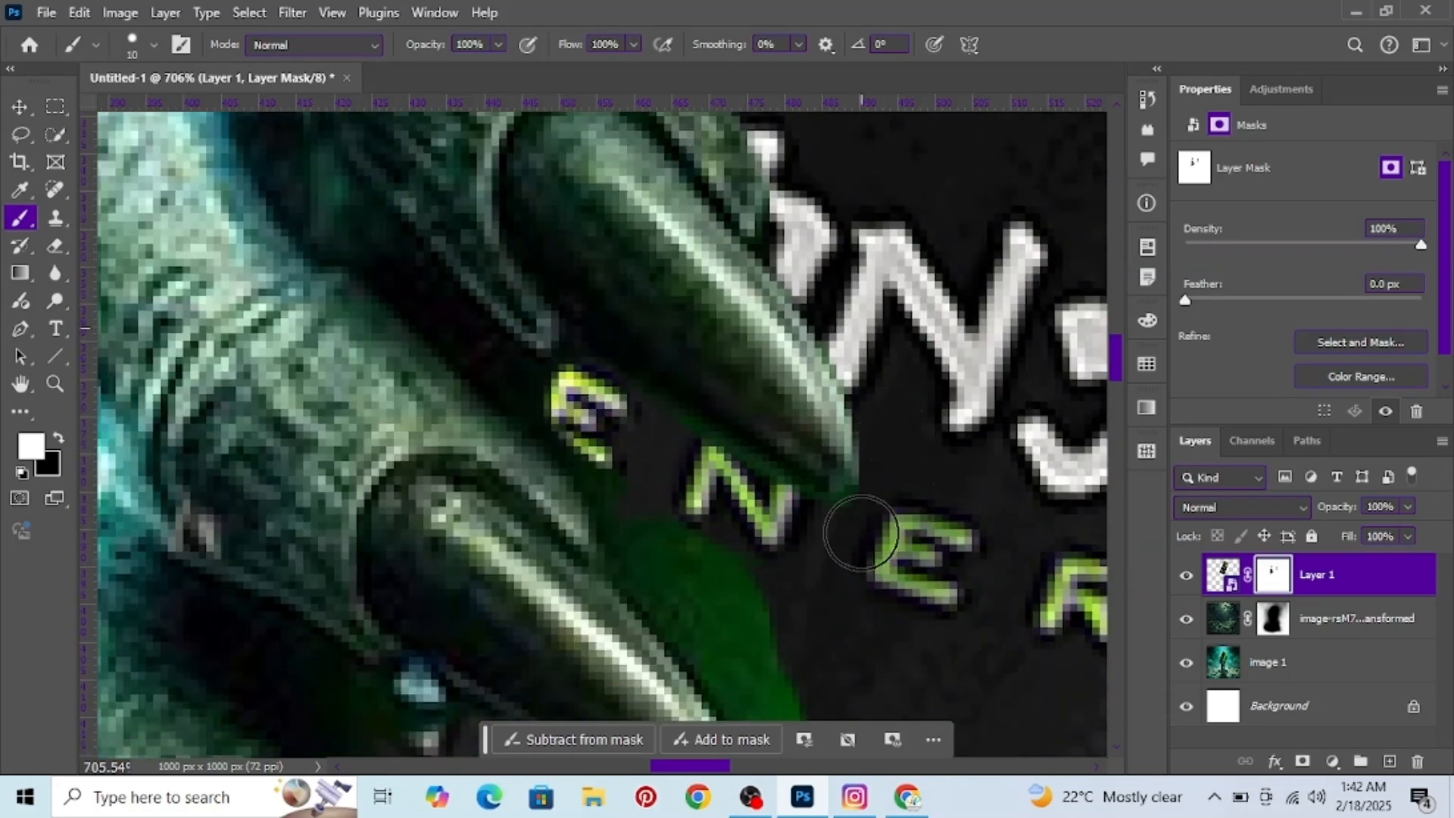
Step: Reduce the brush to 6 px and paint white on the mask to restore the can in the gap between the second and third fingers
{"action": "scroll", "coordinate": [341, 247], "scroll_direction": "down", "scroll_amount": 2}
{"action": "key", "text": "["}
{"action": "key", "text": "["}
{"action": "key", "text": "["}
{"action": "key", "text": "["}
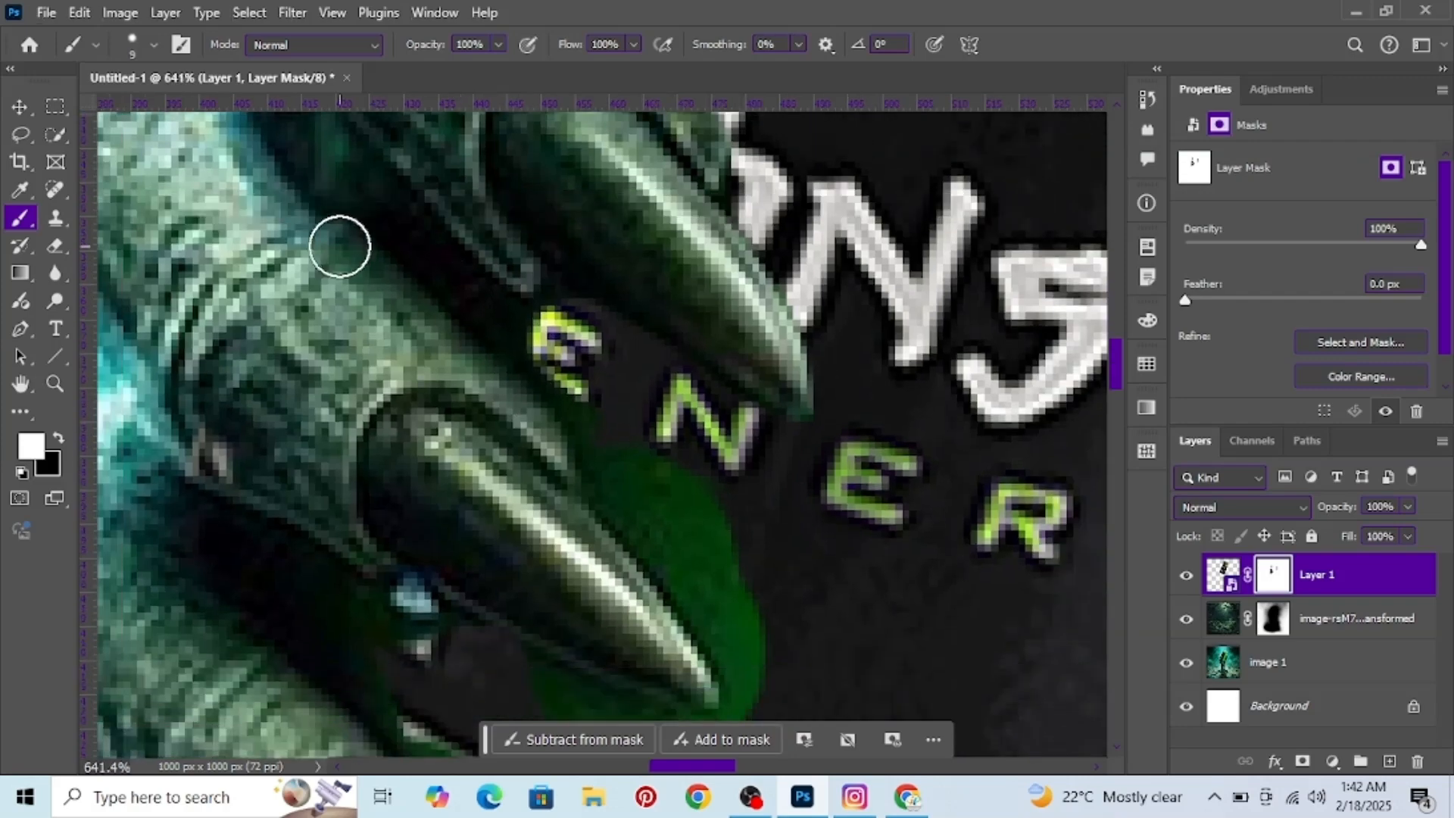
{"action": "scroll", "coordinate": [299, 220], "scroll_direction": "up", "scroll_amount": 4}
{"action": "mouse_move", "coordinate": [285, 215]}
{"action": "left_mouse_down"}
{"action": "mouse_move", "coordinate": [529, 463]}
{"action": "mouse_move", "coordinate": [482, 440]}
{"action": "left_mouse_up"}
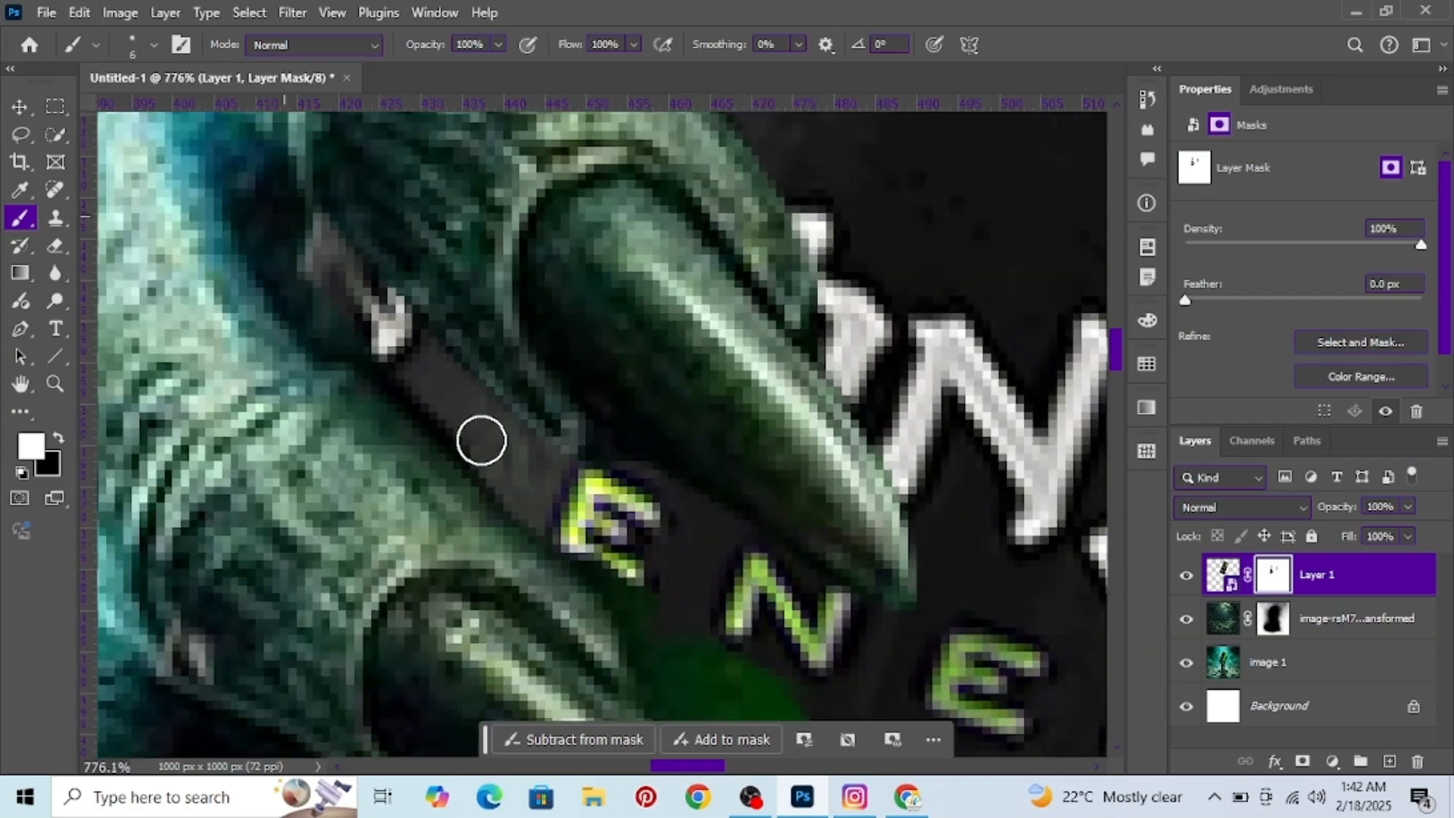
{"action": "scroll", "coordinate": [295, 311], "scroll_direction": "down", "scroll_amount": 2}
{"action": "scroll", "coordinate": [404, 347], "scroll_direction": "up", "scroll_amount": 2}
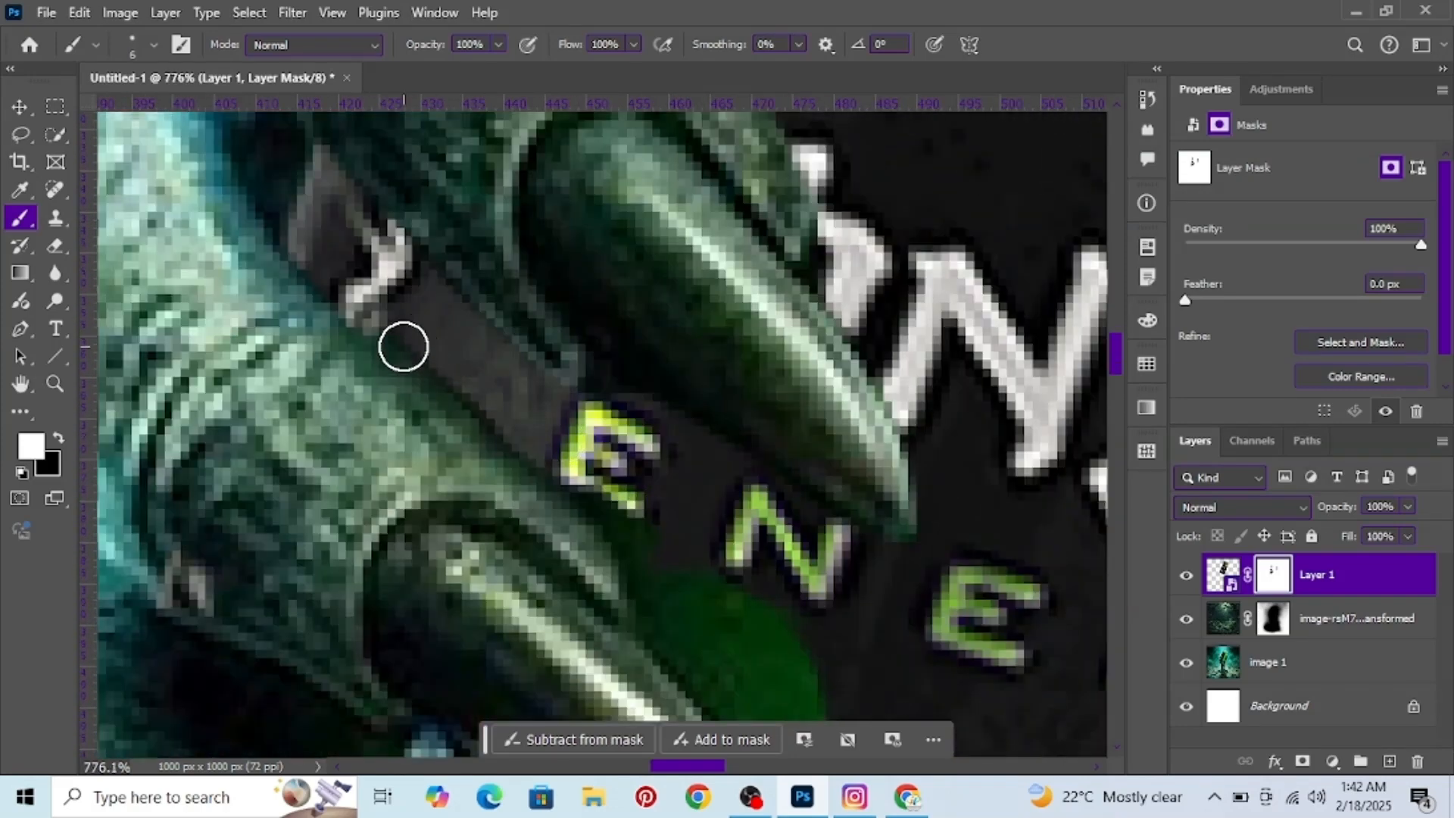
Step: Paint white on the mask around the third finger's claw to restore the can right up to the claw's edges
{"action": "scroll", "coordinate": [593, 497], "scroll_direction": "down", "scroll_amount": 2}
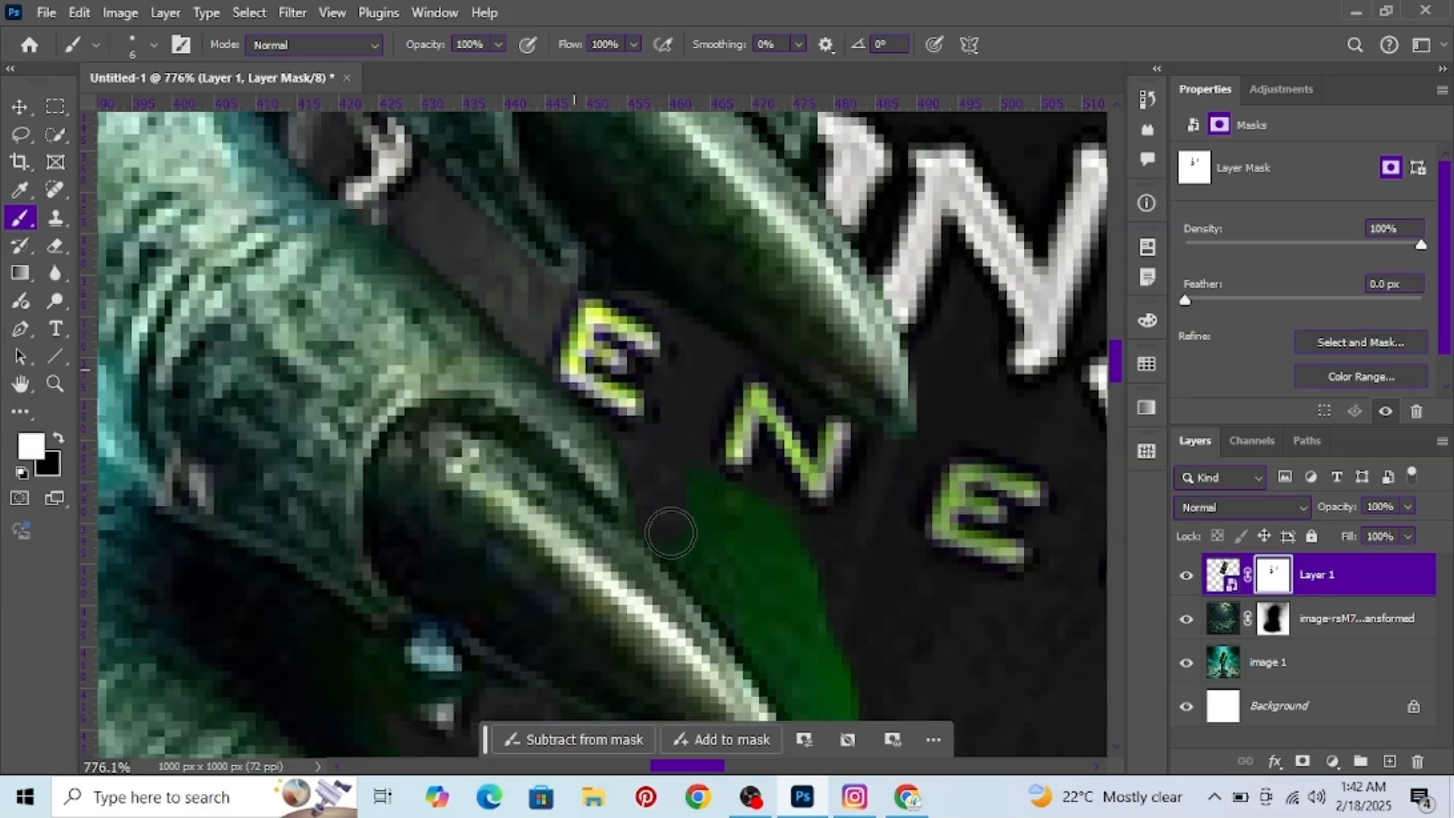
{"action": "scroll", "coordinate": [670, 533], "scroll_direction": "down", "scroll_amount": 2}
{"action": "scroll", "coordinate": [667, 268], "scroll_direction": "up", "scroll_amount": 2}
{"action": "mouse_move", "coordinate": [705, 367]}
{"action": "left_mouse_down"}
{"action": "mouse_move", "coordinate": [832, 559]}
{"action": "mouse_move", "coordinate": [828, 606]}
{"action": "mouse_move", "coordinate": [660, 573]}
{"action": "left_mouse_up"}
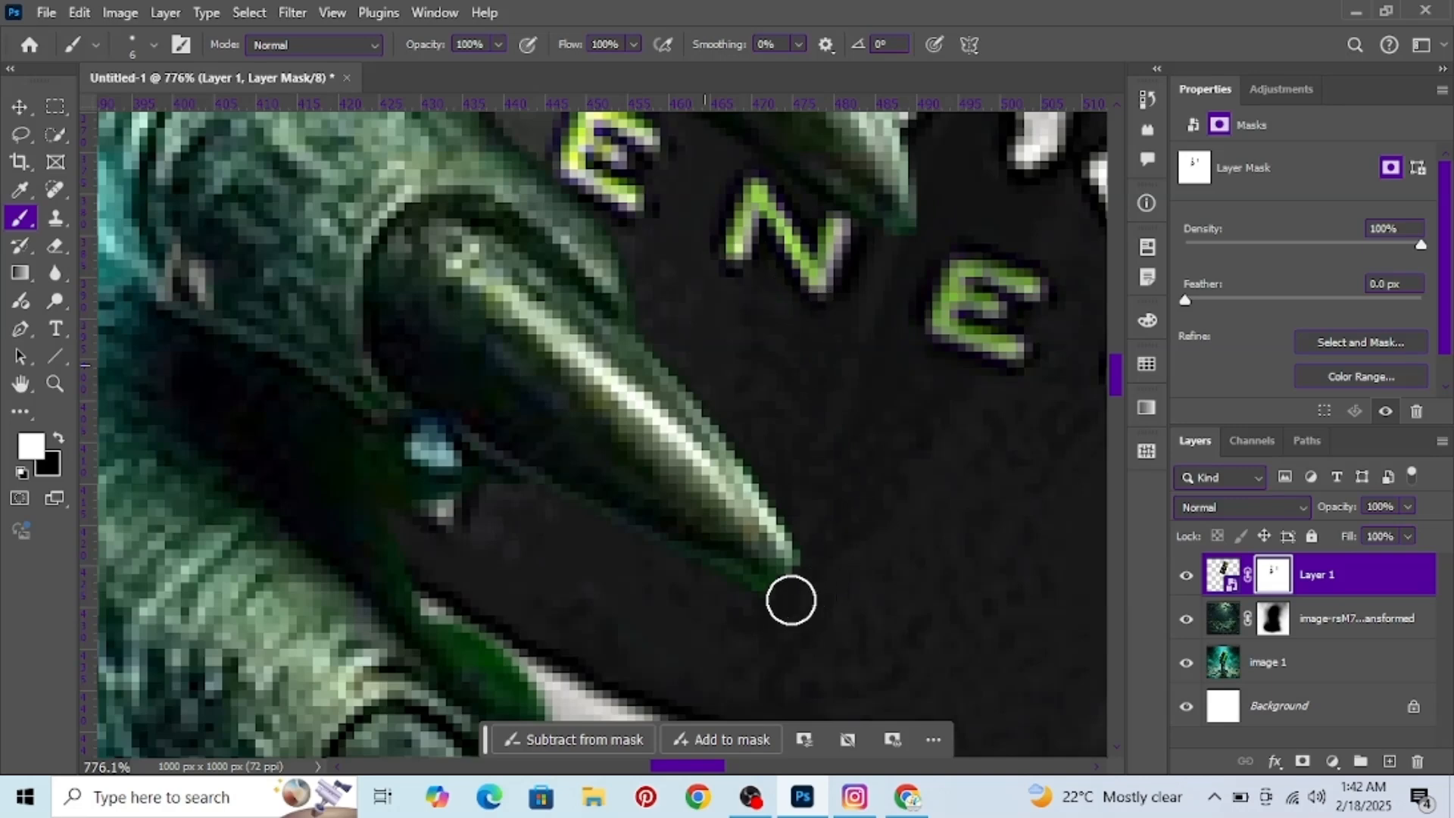
Step: Paint white on the mask between the third and lowest fingers to restore the can's small print and silver bottom rim
{"action": "left_click_drag", "start_coordinate": [369, 463], "coordinate": [480, 493]}
{"action": "scroll", "coordinate": [351, 351], "scroll_direction": "left", "scroll_amount": 3}
{"action": "left_click_drag", "start_coordinate": [351, 350], "coordinate": [477, 421]}
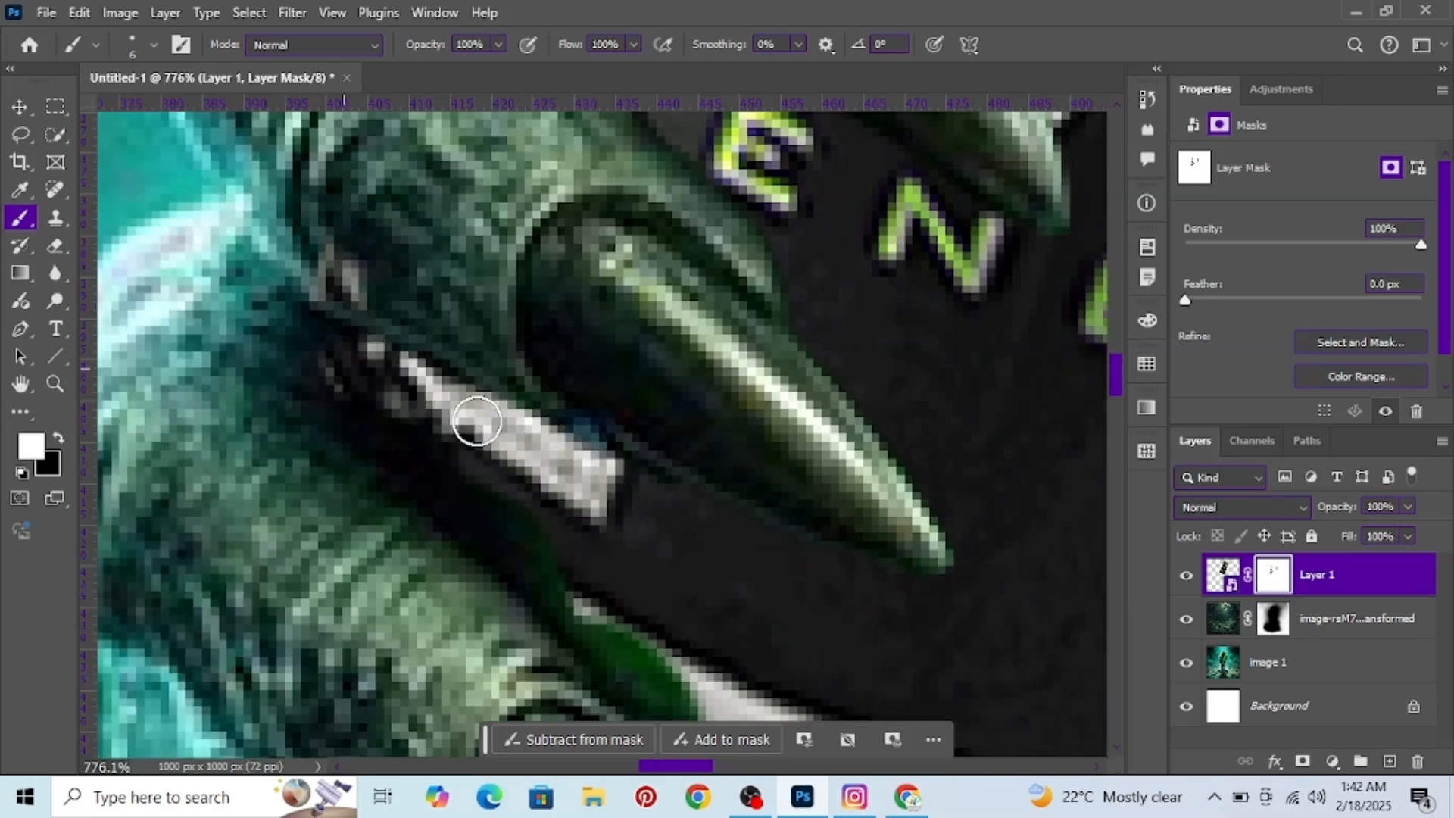
{"action": "left_click_drag", "start_coordinate": [347, 395], "coordinate": [598, 651]}
{"action": "scroll", "coordinate": [578, 444], "scroll_direction": "down", "scroll_amount": 3}
{"action": "left_click_drag", "start_coordinate": [577, 445], "coordinate": [662, 525]}
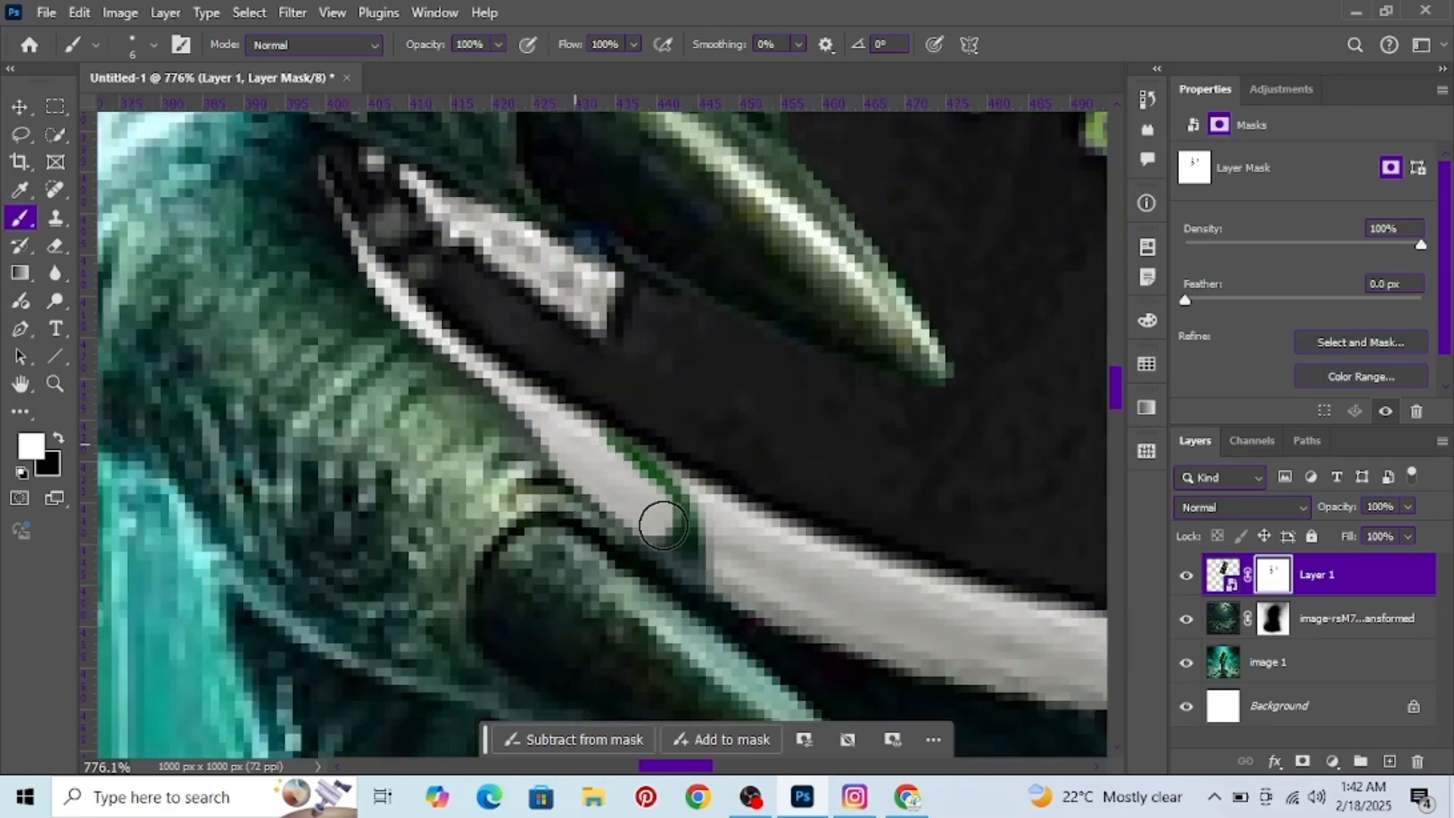
Step: Paint white on the mask around the thumb to restore the can's claw logo and dark surface up to the thumb's edge
{"action": "scroll", "coordinate": [488, 295], "scroll_direction": "down", "scroll_amount": 5}
{"action": "scroll", "coordinate": [866, 198], "scroll_direction": "up", "scroll_amount": 4}
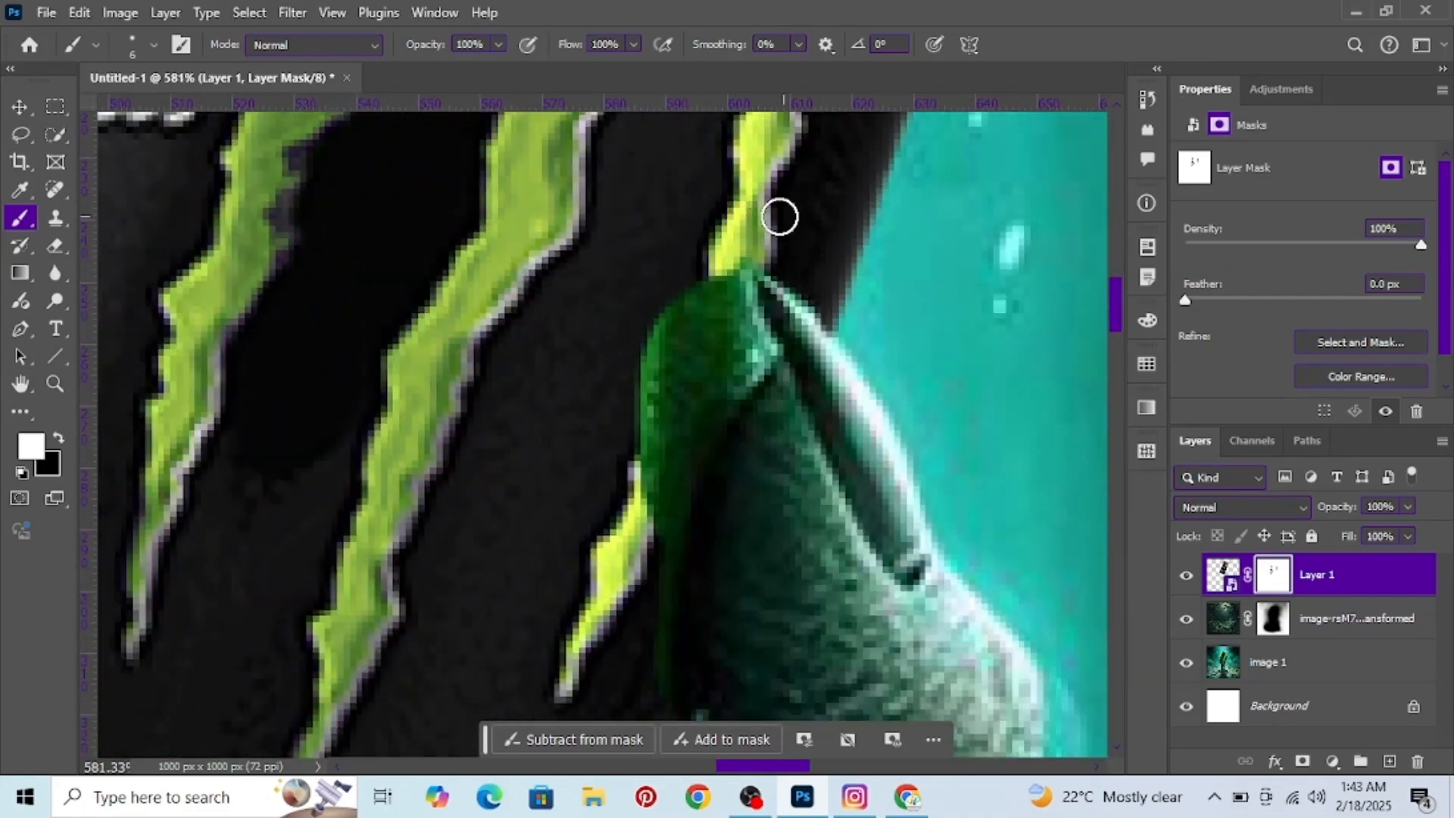
{"action": "scroll", "coordinate": [779, 217], "scroll_direction": "up", "scroll_amount": 2}
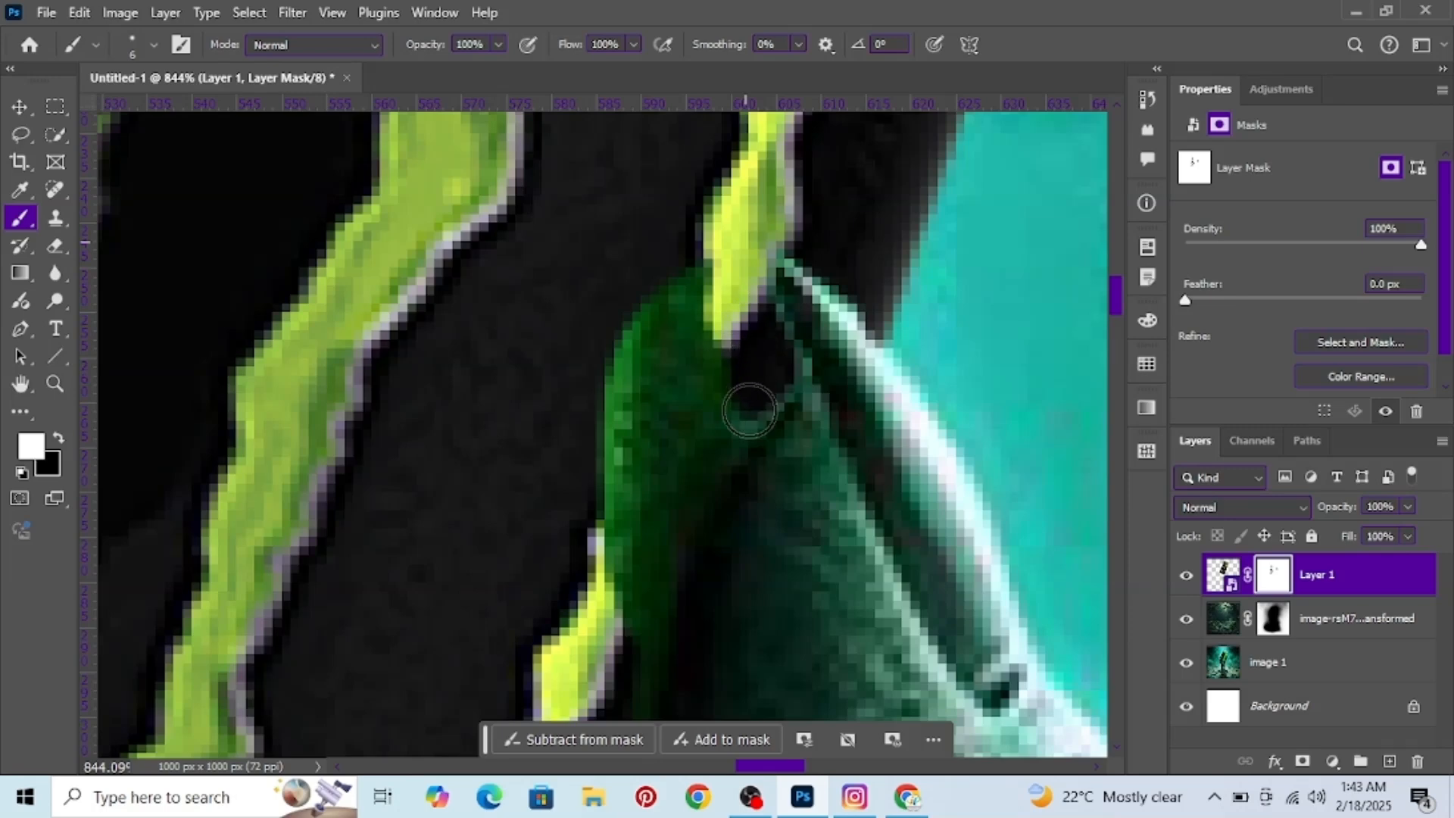
{"action": "mouse_move", "coordinate": [750, 411]}
{"action": "left_mouse_down"}
{"action": "mouse_move", "coordinate": [702, 466]}
{"action": "mouse_move", "coordinate": [645, 611]}
{"action": "mouse_move", "coordinate": [645, 388]}
{"action": "mouse_move", "coordinate": [630, 397]}
{"action": "mouse_move", "coordinate": [640, 302]}
{"action": "mouse_move", "coordinate": [636, 503]}
{"action": "left_mouse_up"}
{"action": "scroll", "coordinate": [640, 340], "scroll_direction": "down", "scroll_amount": 3}
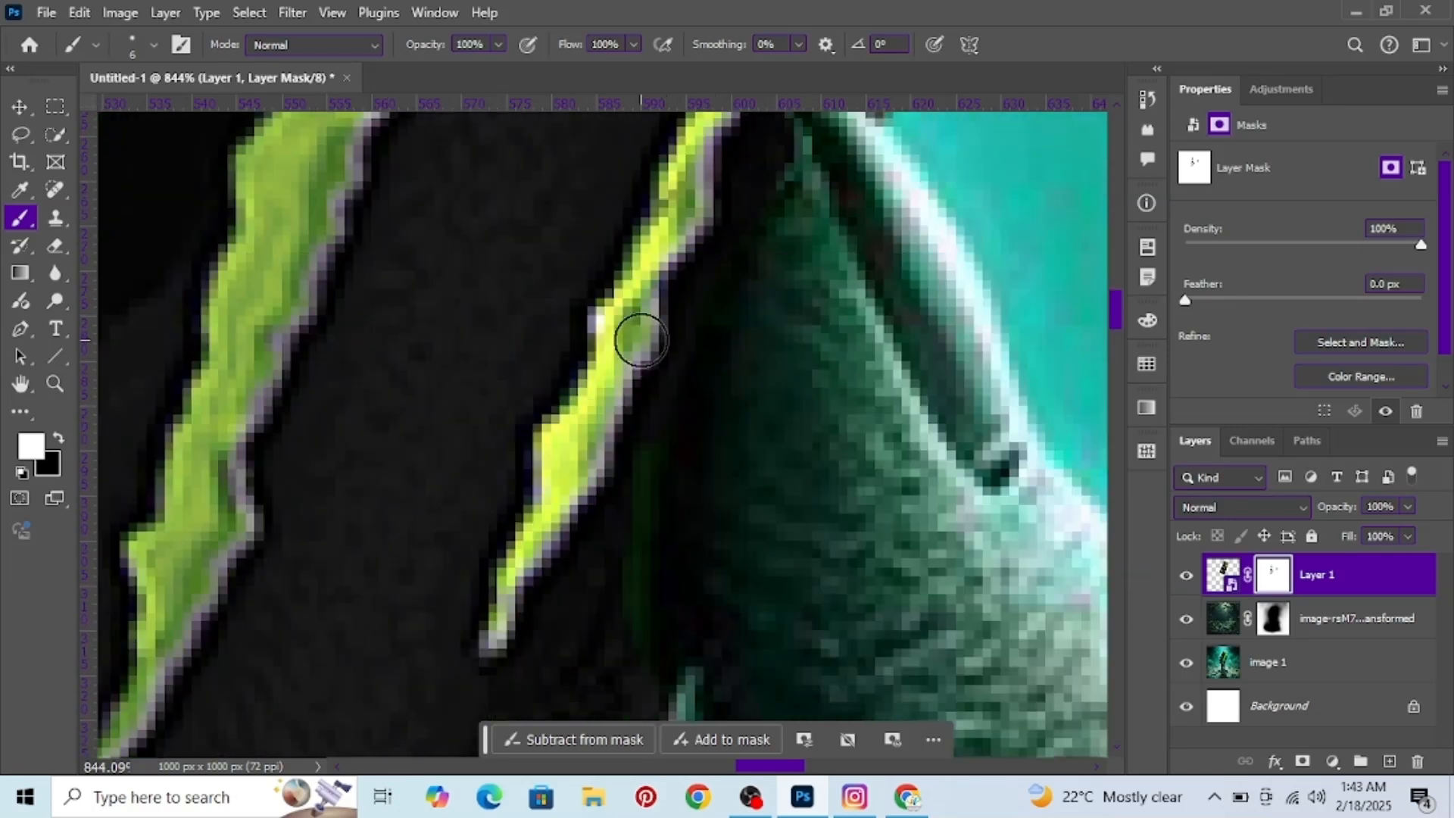
{"action": "scroll", "coordinate": [640, 674], "scroll_direction": "down", "scroll_amount": 5}
{"action": "scroll", "coordinate": [616, 487], "scroll_direction": "down", "scroll_amount": 1}
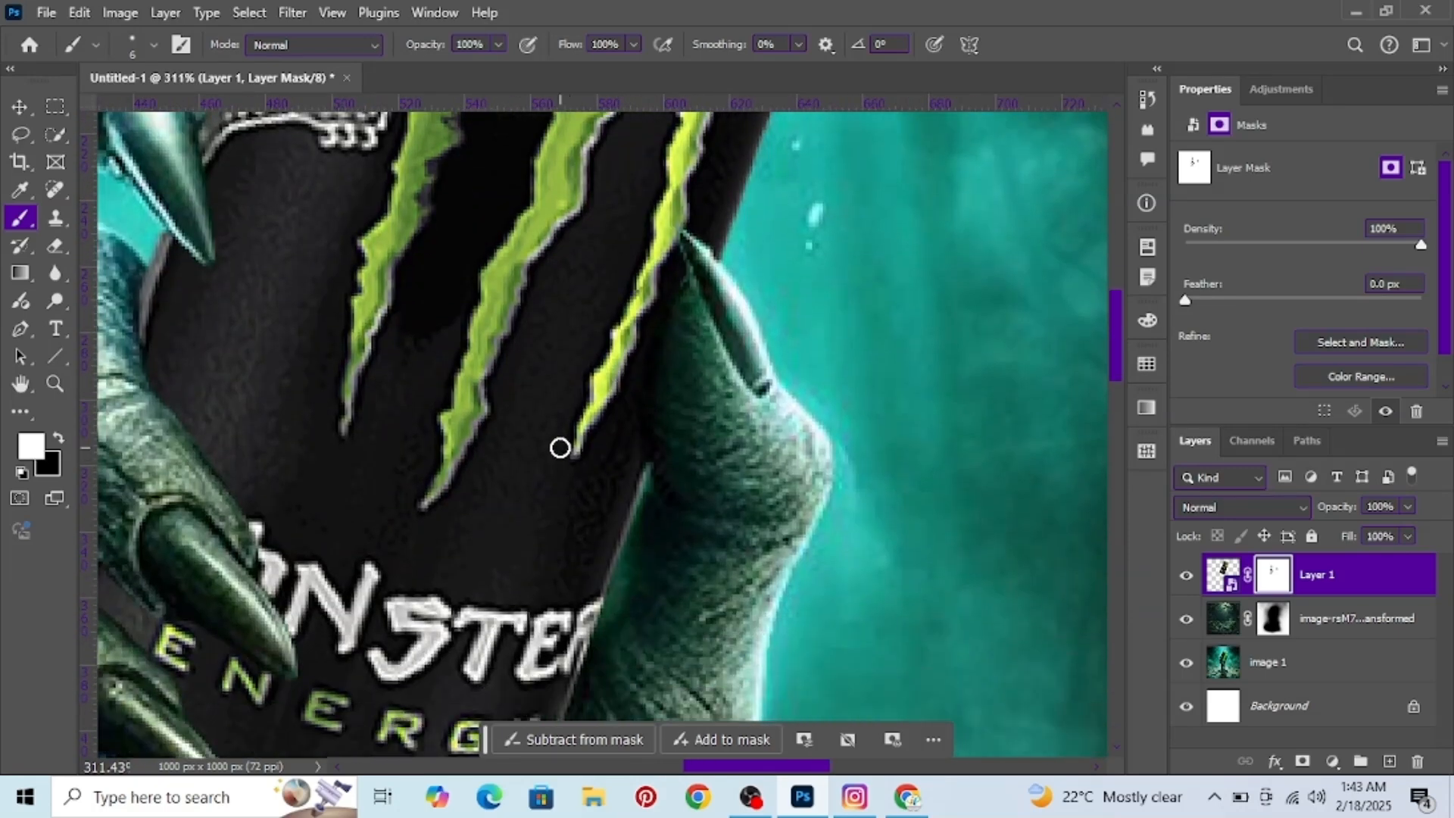
{"action": "scroll", "coordinate": [594, 383], "scroll_direction": "down", "scroll_amount": 3}
{"action": "scroll", "coordinate": [612, 448], "scroll_direction": "up", "scroll_amount": 6}
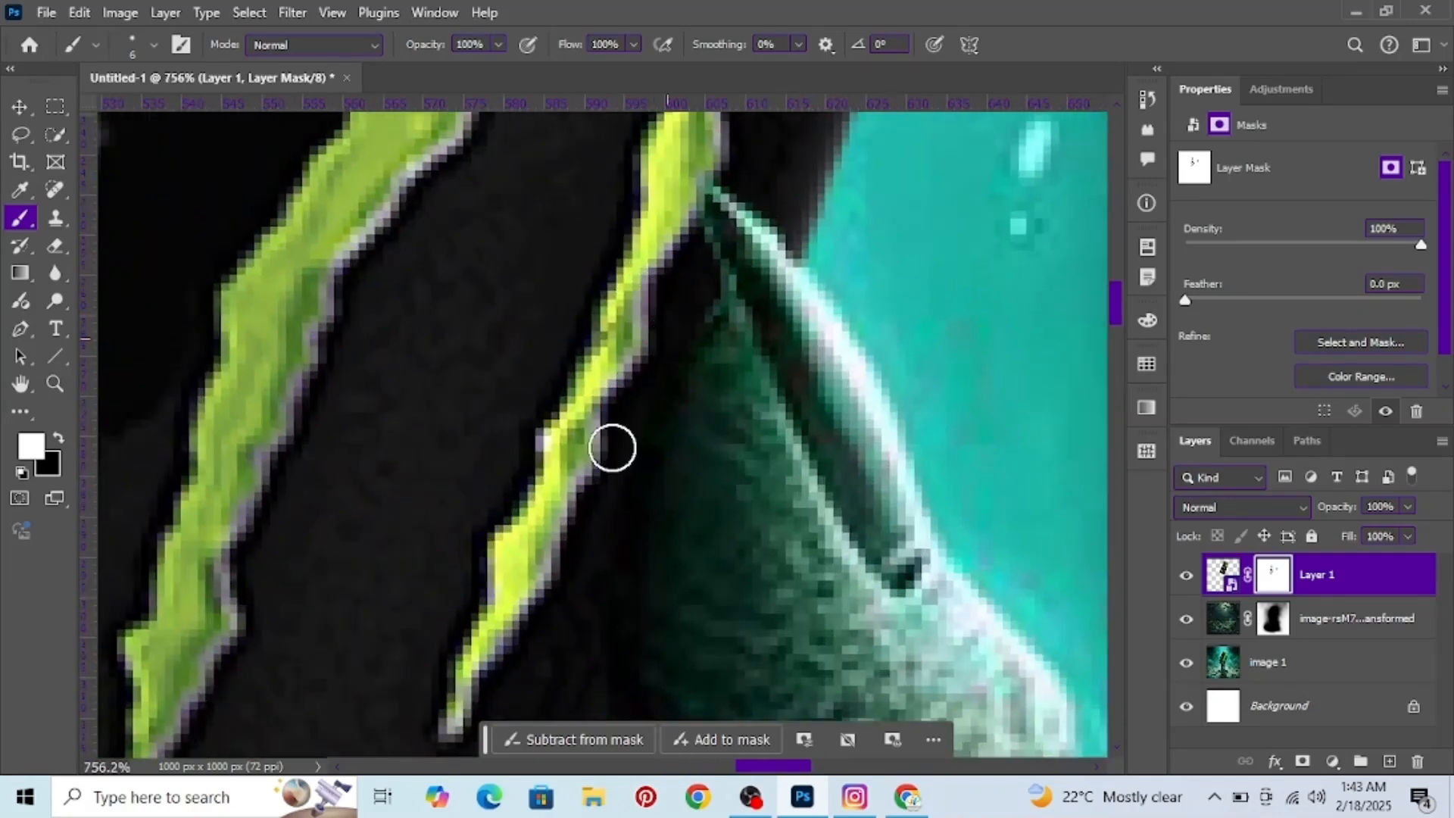
{"action": "scroll", "coordinate": [686, 336], "scroll_direction": "down", "scroll_amount": 8}
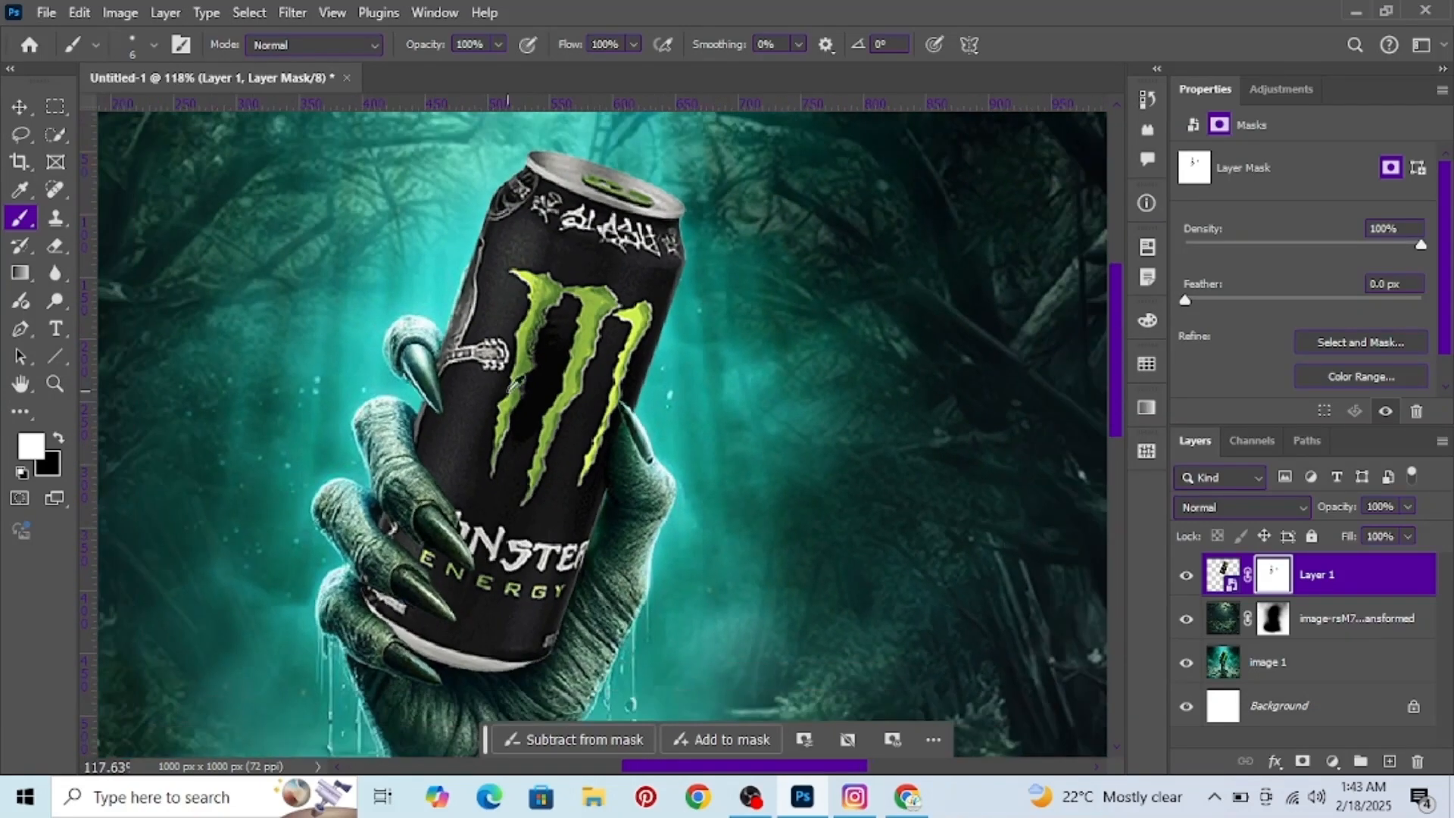
Step: Add an Exposure adjustment layer above image 1 with exposure -1.80 and gamma correction 0.74
{"action": "left_click", "coordinate": [15, 111]}
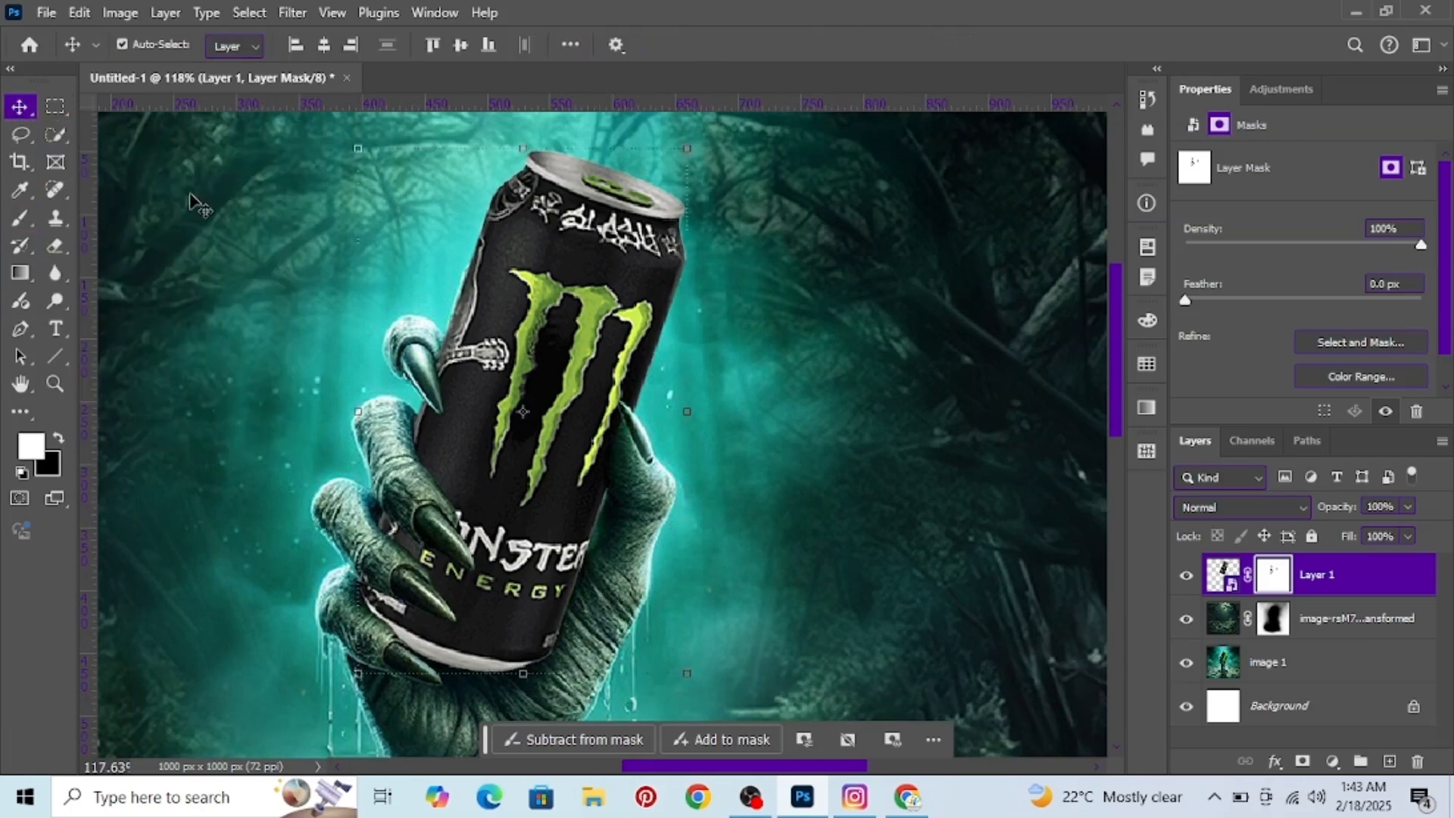
{"action": "left_click", "coordinate": [1338, 670]}
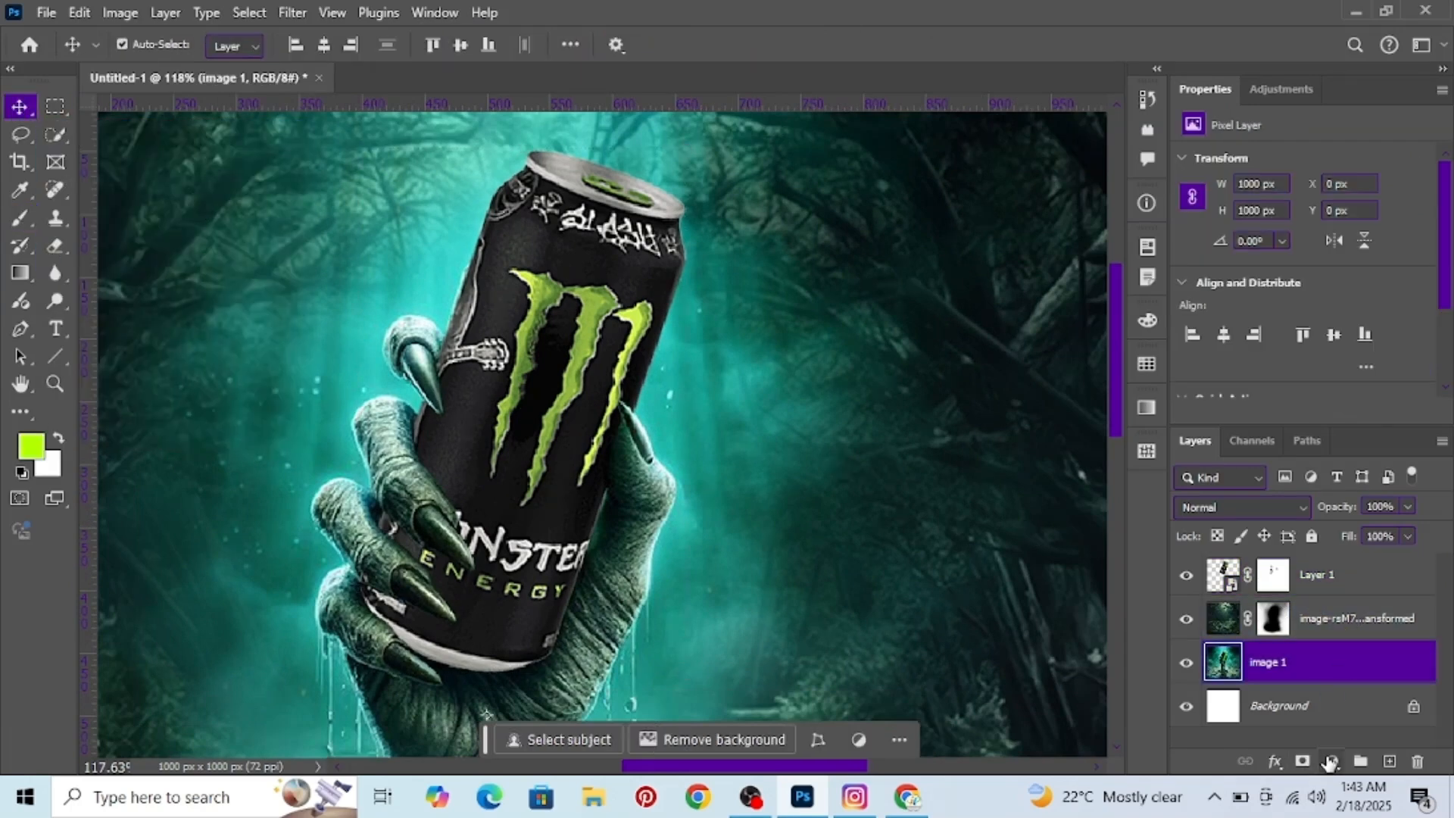
{"action": "left_click", "coordinate": [1332, 762]}
{"action": "left_click", "coordinate": [1324, 510]}
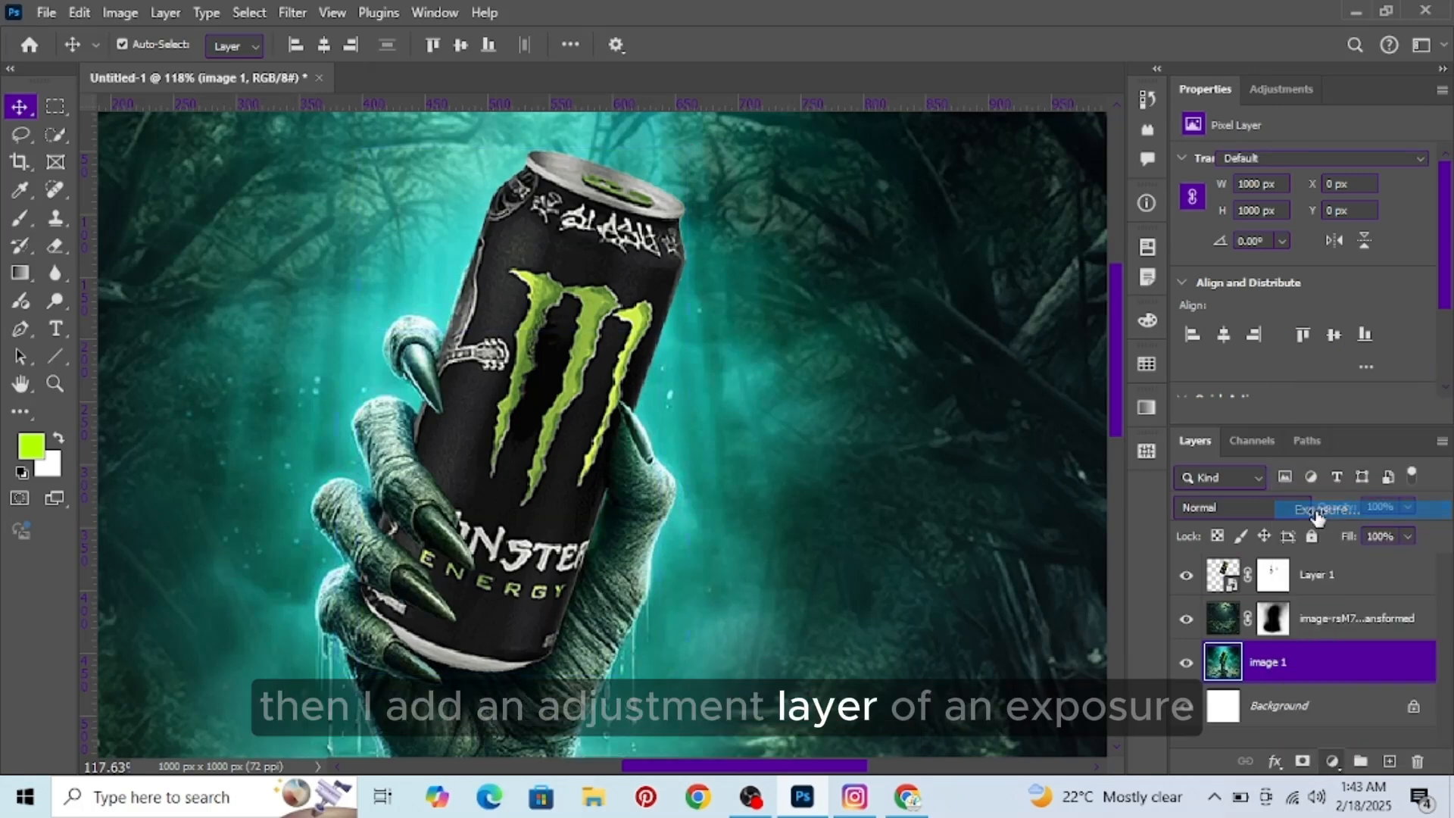
{"action": "left_click_drag", "start_coordinate": [1302, 219], "coordinate": [1272, 219]}
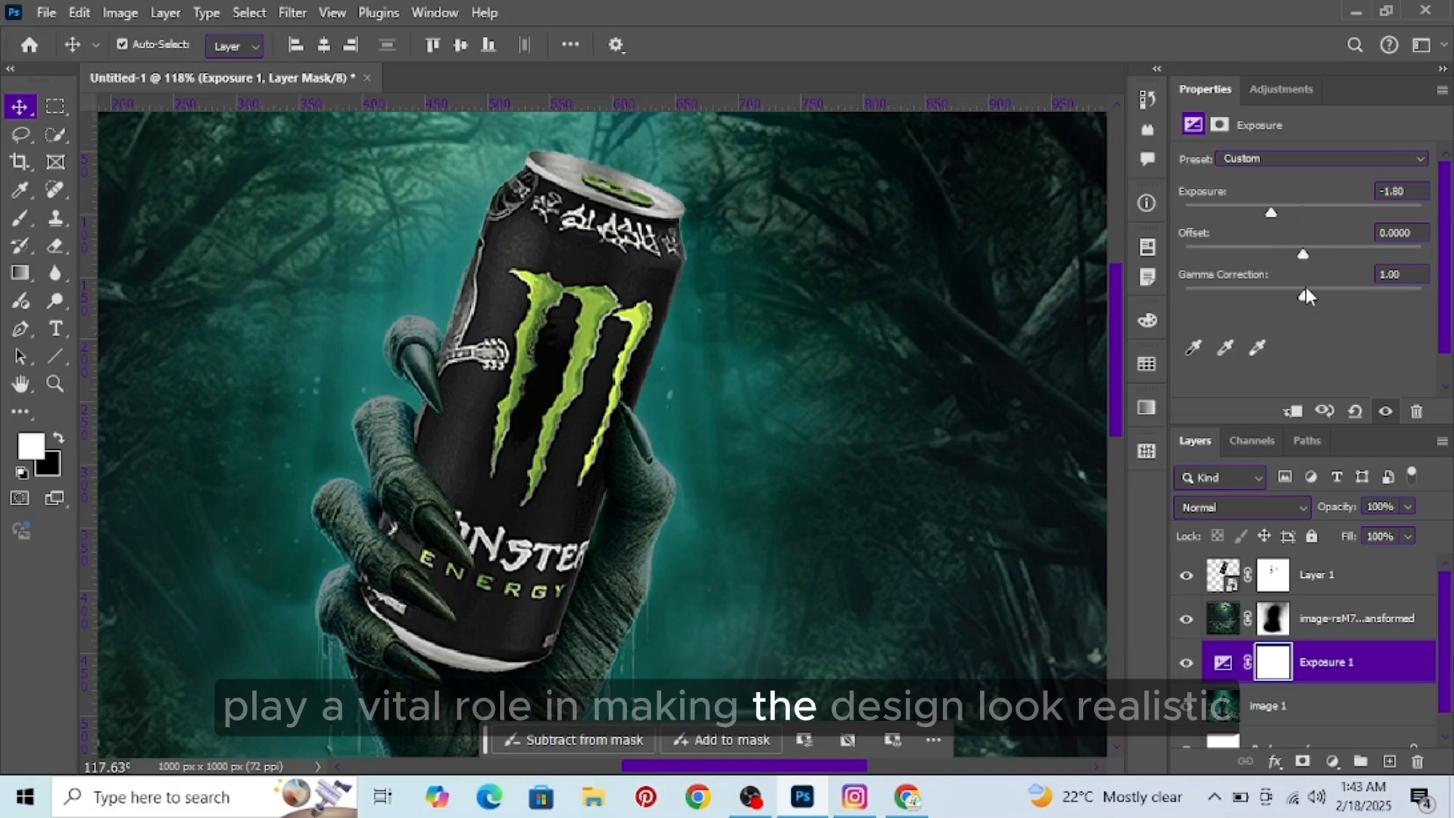
{"action": "left_click_drag", "start_coordinate": [1306, 292], "coordinate": [1328, 296]}
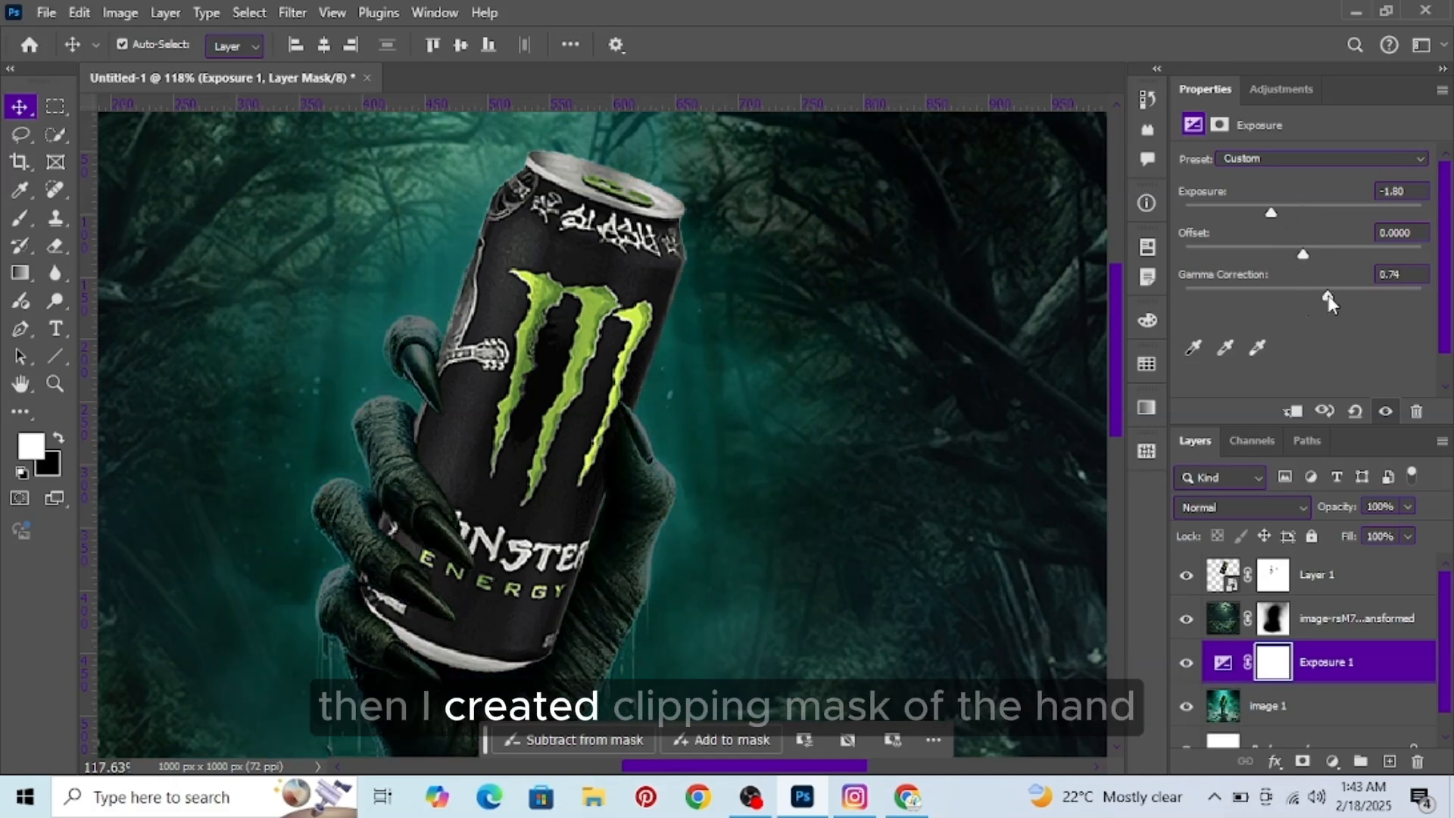
Step: Clip the Exposure 1 adjustment to image 1 and invert its layer mask to black
{"action": "left_click", "coordinate": [1292, 672]}
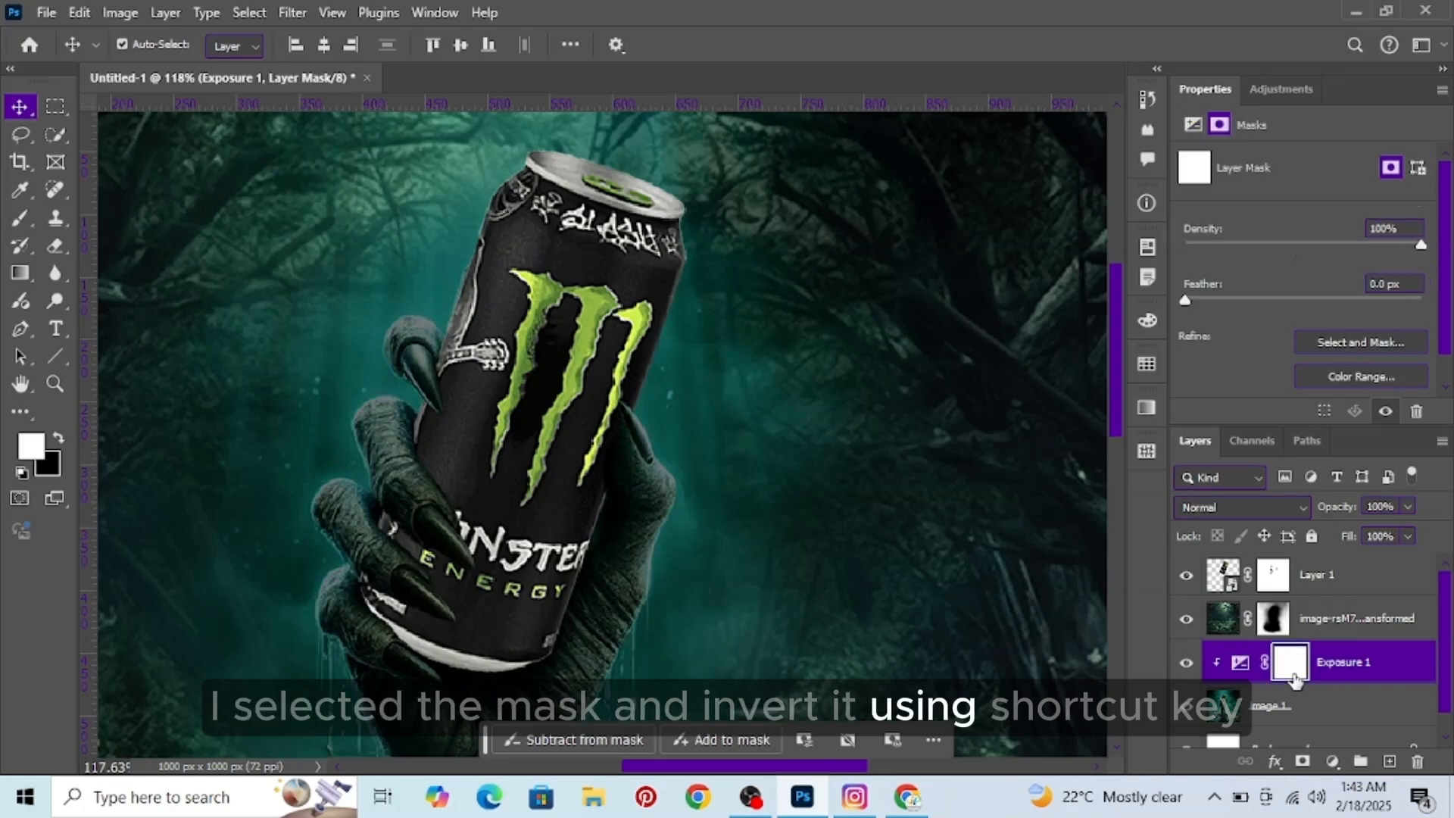
{"action": "scroll", "coordinate": [691, 523], "scroll_direction": "up", "scroll_amount": 5}
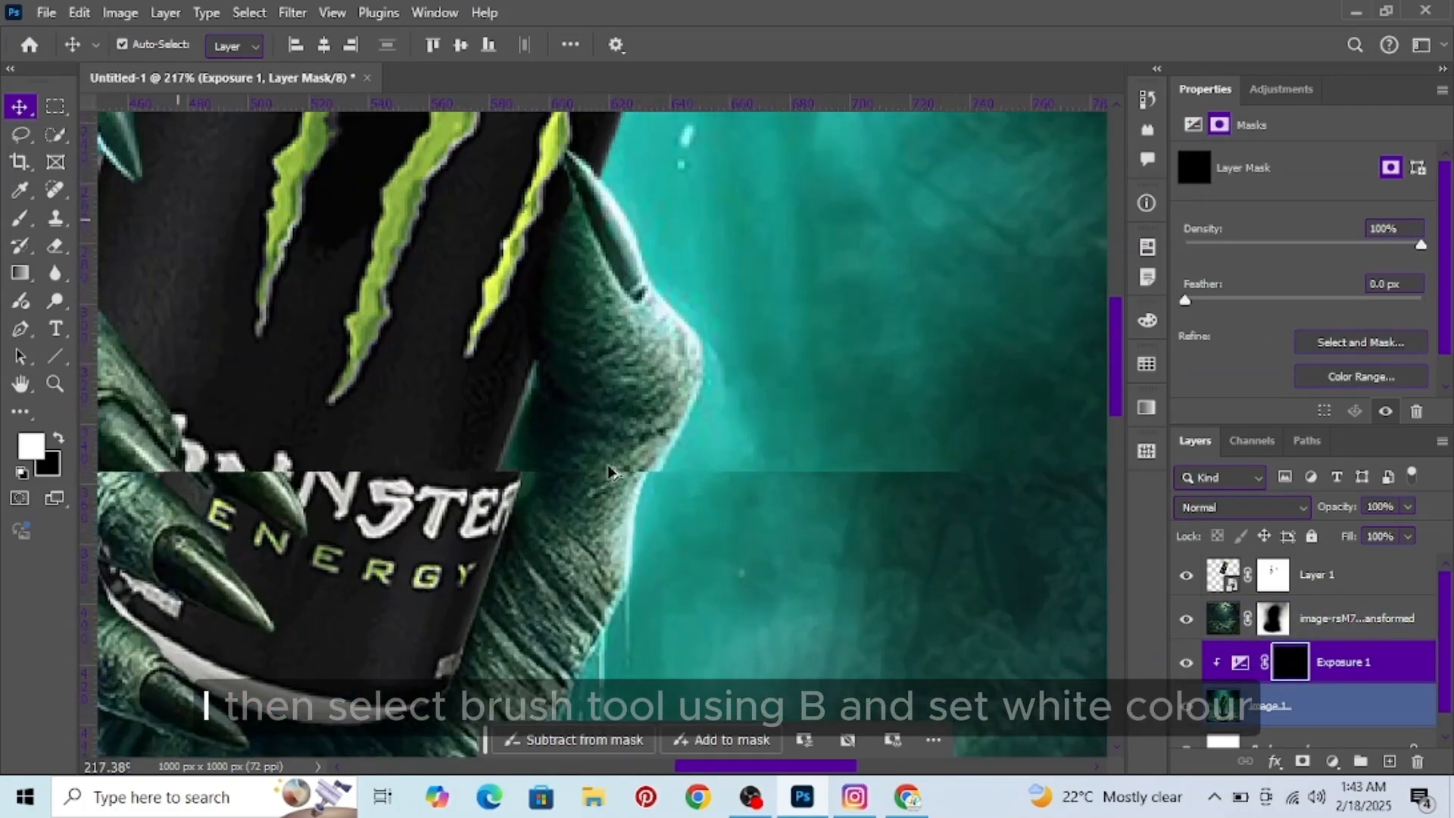
Step: Paint shadow on the thumb beside the can with a white 60 px brush at 20% opacity and 42% flow
{"action": "key", "text": "b"}
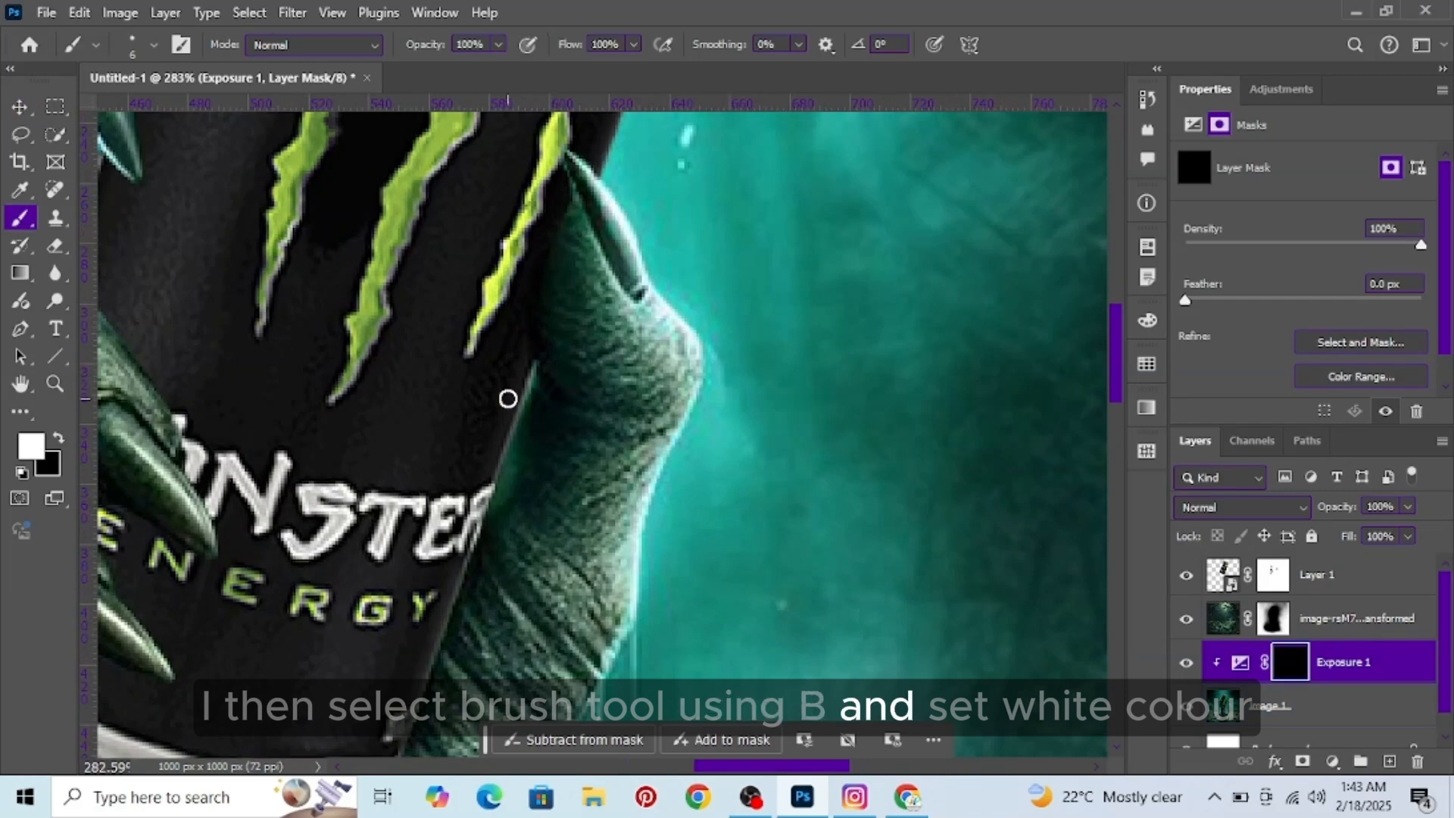
{"action": "key", "text": "bracketright"}
{"action": "key", "text": "bracketright"}
{"action": "key", "text": "bracketright"}
{"action": "key", "text": "bracketright"}
{"action": "key", "text": "bracketright"}
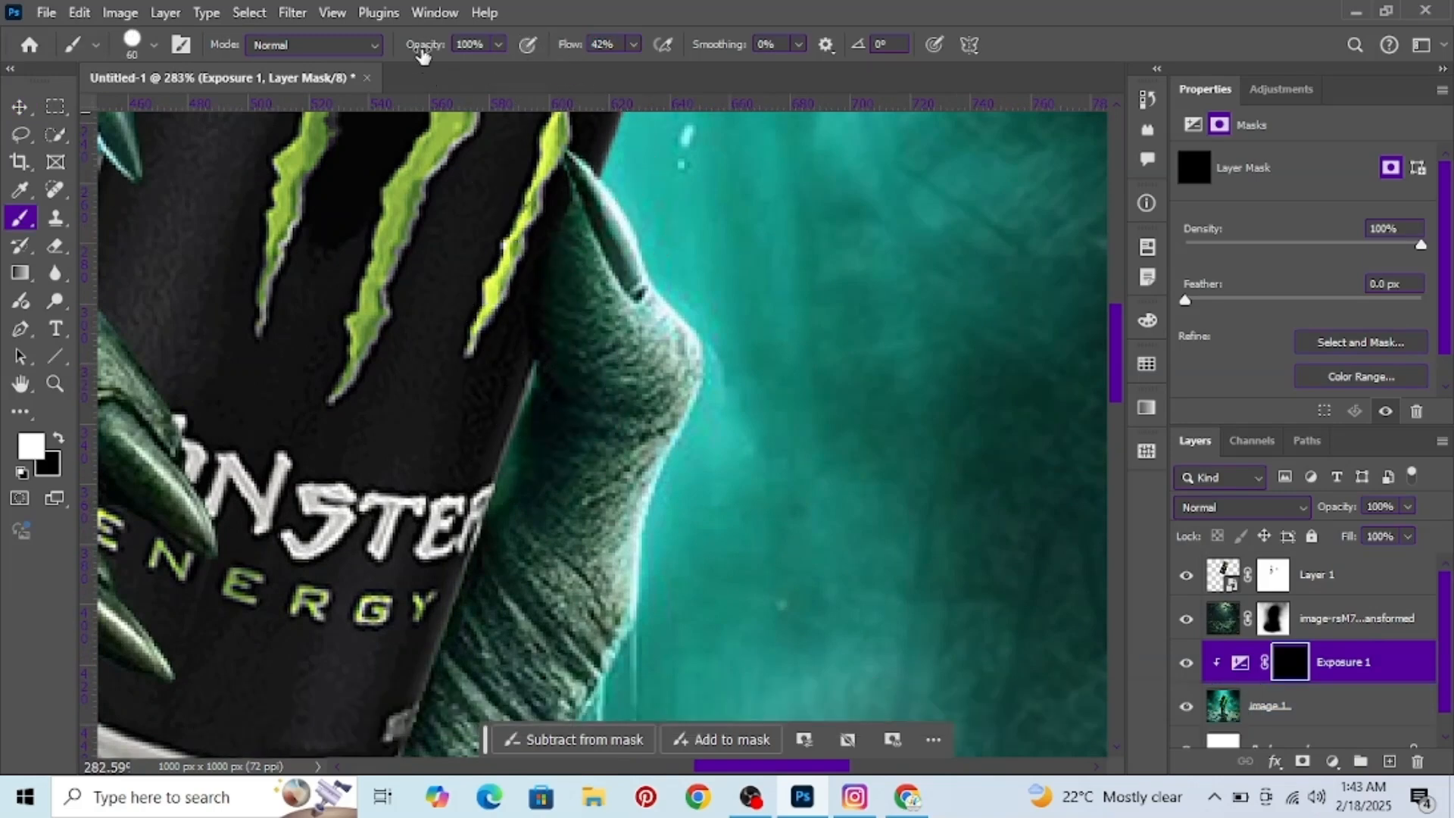
{"action": "left_click_drag", "start_coordinate": [338, 76], "coordinate": [336, 77]}
{"action": "left_click_drag", "start_coordinate": [480, 351], "coordinate": [514, 415]}
{"action": "mouse_move", "coordinate": [496, 470]}
{"action": "left_mouse_down"}
{"action": "mouse_move", "coordinate": [456, 566]}
{"action": "mouse_move", "coordinate": [537, 247]}
{"action": "mouse_move", "coordinate": [513, 357]}
{"action": "left_mouse_up"}
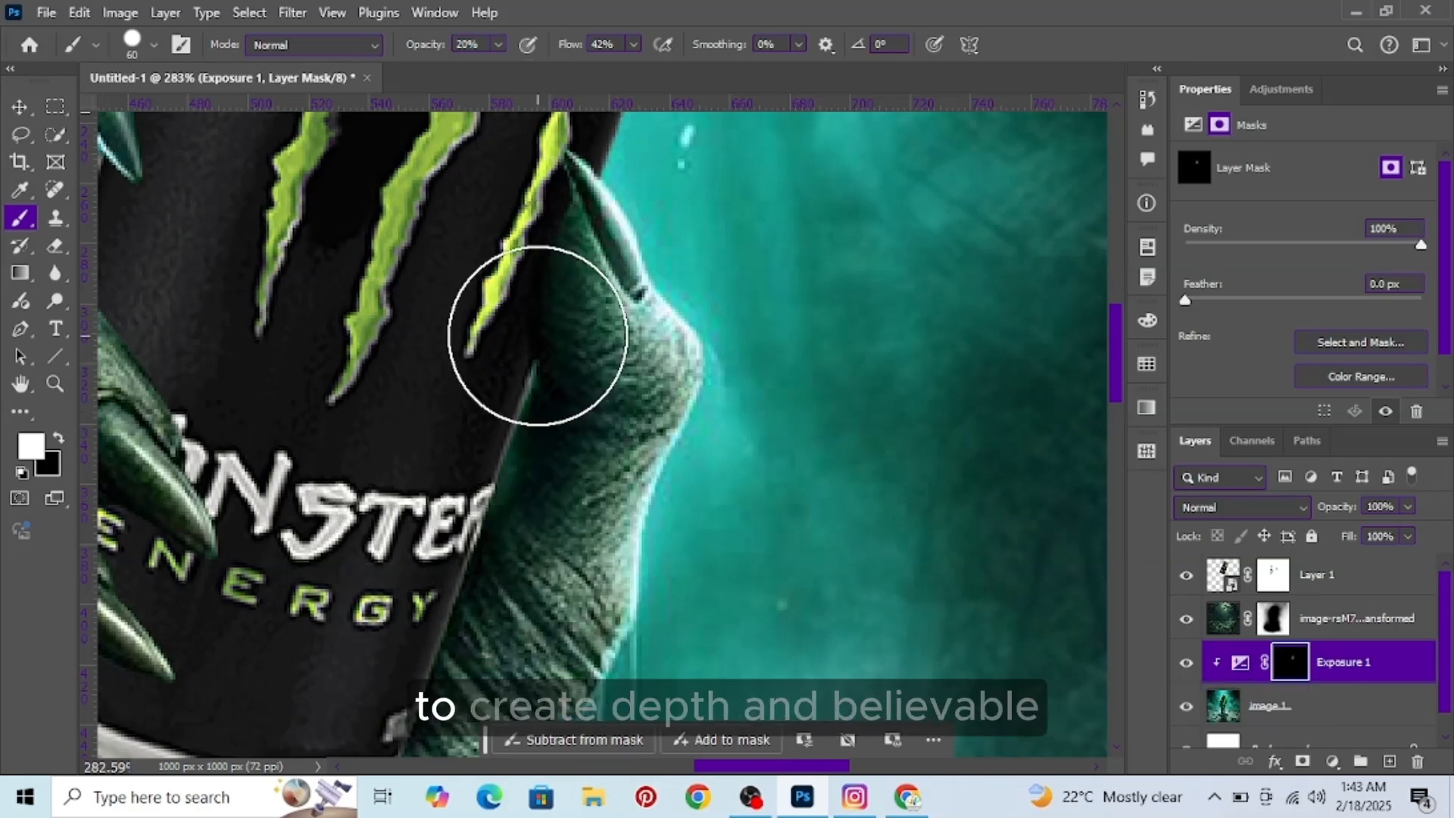
Step: Deepen the shadow on the thumb and palm along the can's edge with a 50 px Soft Round brush at 72% opacity
{"action": "key", "text": "bracketleft"}
{"action": "left_click_drag", "start_coordinate": [433, 48], "coordinate": [473, 47]}
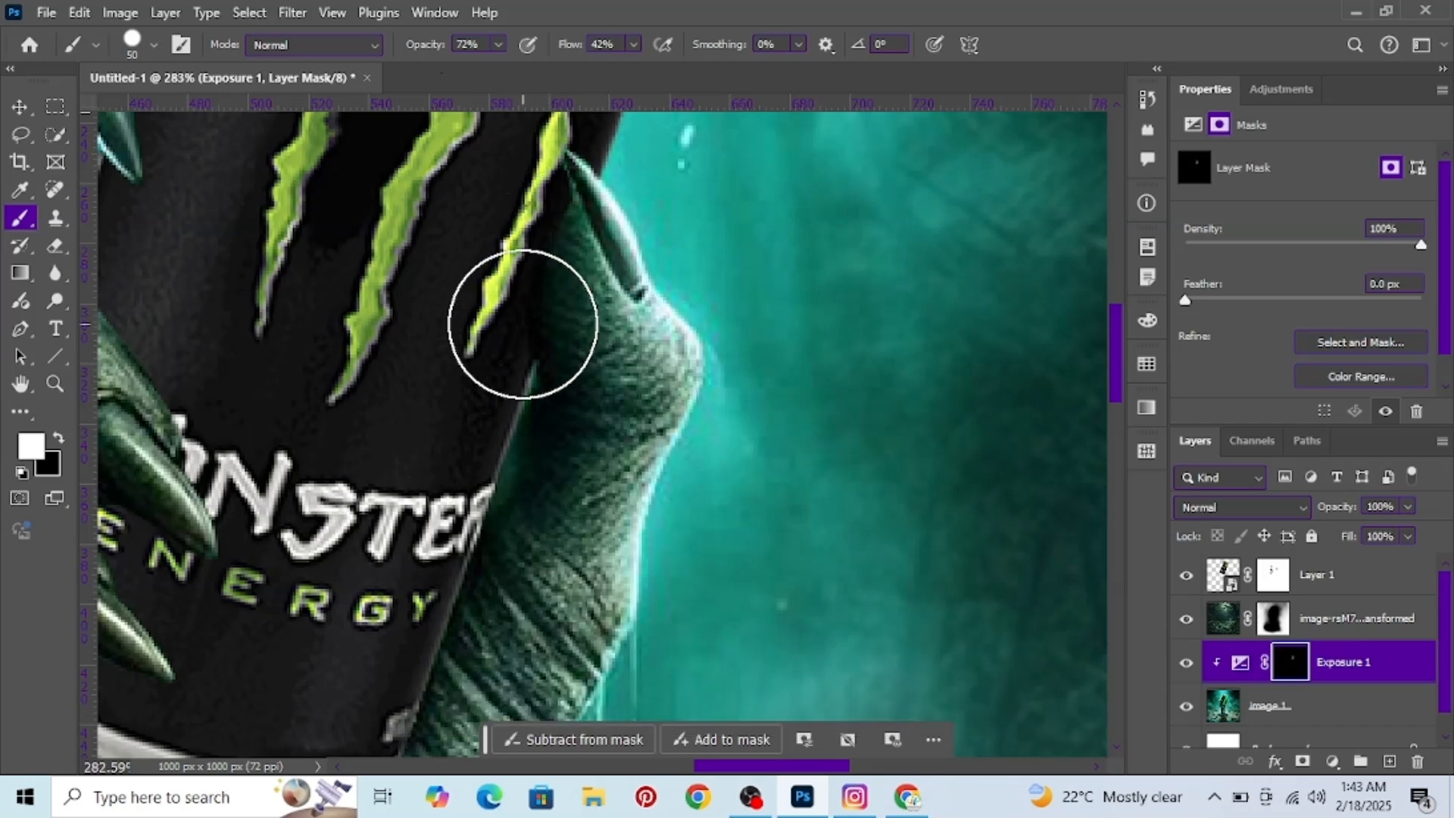
{"action": "mouse_move", "coordinate": [520, 324]}
{"action": "left_mouse_down"}
{"action": "mouse_move", "coordinate": [515, 454]}
{"action": "mouse_move", "coordinate": [481, 480]}
{"action": "left_mouse_up"}
{"action": "scroll", "coordinate": [492, 446], "scroll_direction": "down", "scroll_amount": 2}
{"action": "right_click", "coordinate": [507, 388]}
{"action": "left_click", "coordinate": [575, 653]}
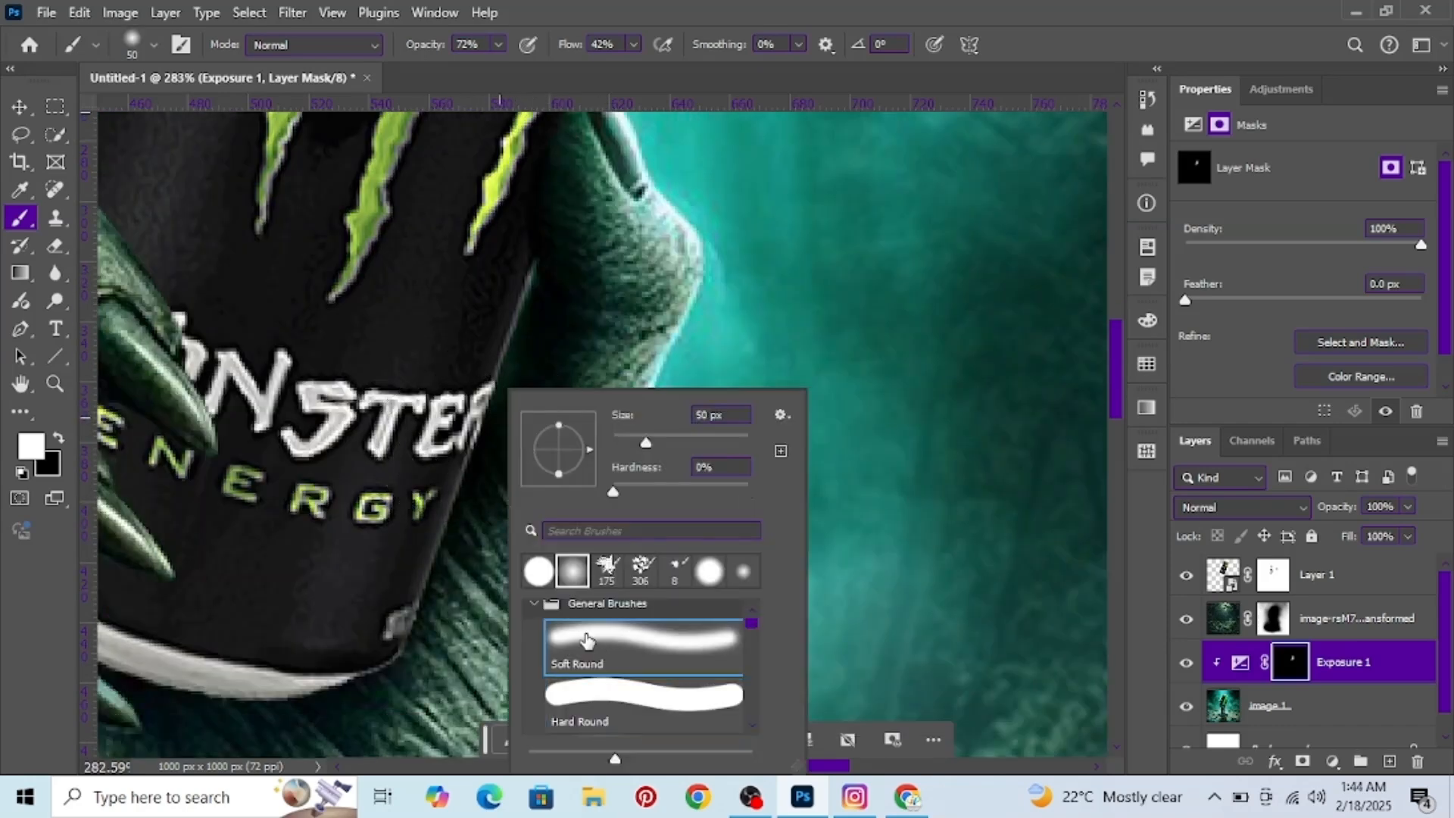
{"action": "key", "text": "Return"}
{"action": "mouse_move", "coordinate": [615, 291]}
{"action": "left_mouse_down"}
{"action": "mouse_move", "coordinate": [634, 183]}
{"action": "mouse_move", "coordinate": [612, 250]}
{"action": "mouse_move", "coordinate": [533, 295]}
{"action": "mouse_move", "coordinate": [503, 410]}
{"action": "mouse_move", "coordinate": [372, 634]}
{"action": "left_mouse_up"}
{"action": "scroll", "coordinate": [372, 634], "scroll_direction": "left", "scroll_amount": 4}
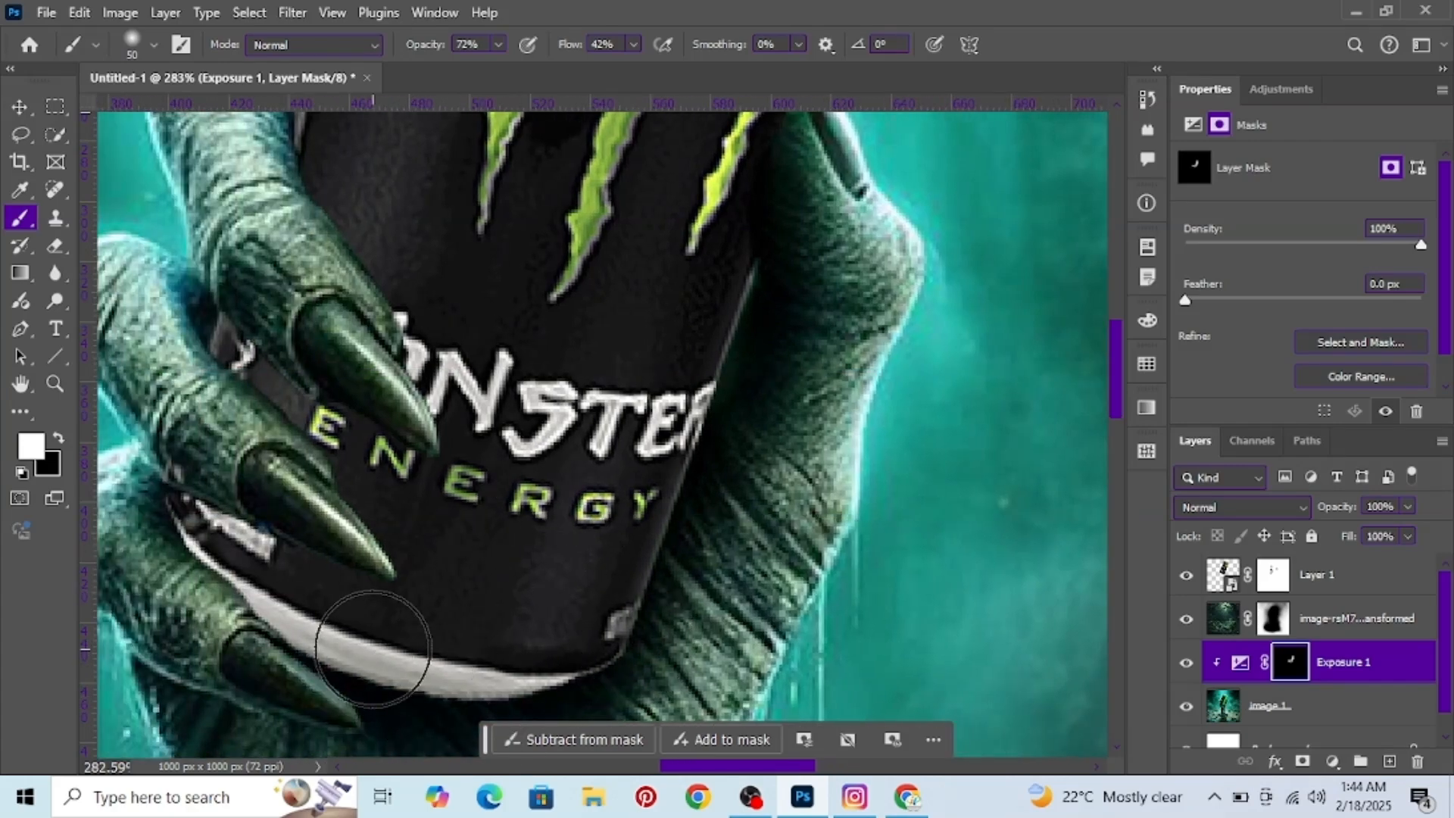
Step: Shade the top two fingers where they meet the can's edge, using a white 15 px soft brush on the Exposure 1 mask
{"action": "scroll", "coordinate": [742, 355], "scroll_direction": "up", "scroll_amount": 6}
{"action": "scroll", "coordinate": [598, 379], "scroll_direction": "down", "scroll_amount": 3}
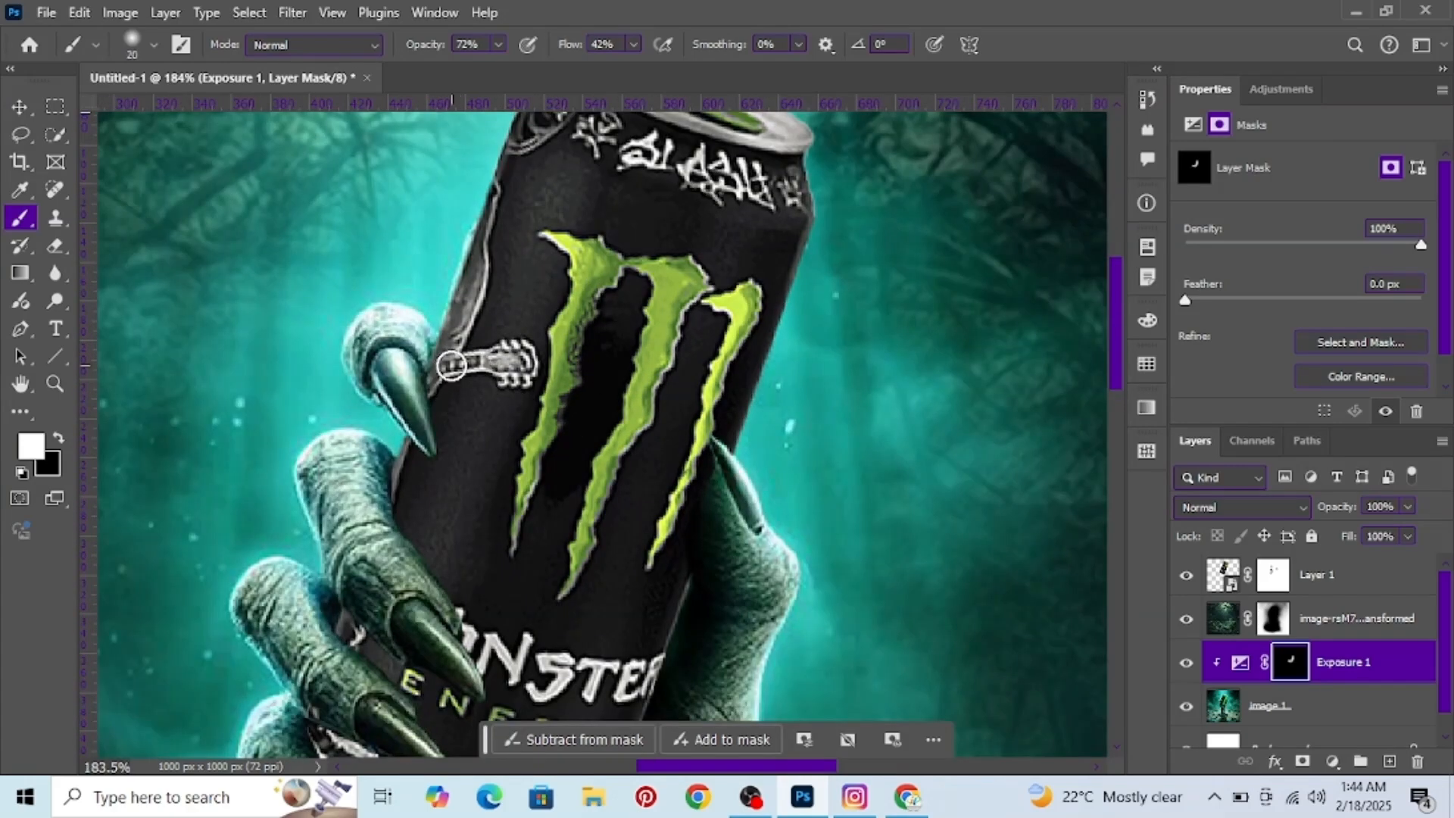
{"action": "scroll", "coordinate": [464, 380], "scroll_direction": "up", "scroll_amount": 5}
{"action": "key", "text": "bracketleft"}
{"action": "key", "text": "bracketleft"}
{"action": "key", "text": "bracketleft"}
{"action": "key", "text": "bracketleft"}
{"action": "key", "text": "bracketleft"}
{"action": "key", "text": "bracketleft"}
{"action": "key", "text": "bracketleft"}
{"action": "left_click_drag", "start_coordinate": [436, 373], "coordinate": [440, 343]}
{"action": "scroll", "coordinate": [327, 522], "scroll_direction": "down", "scroll_amount": 2}
{"action": "left_click_drag", "start_coordinate": [325, 522], "coordinate": [309, 621]}
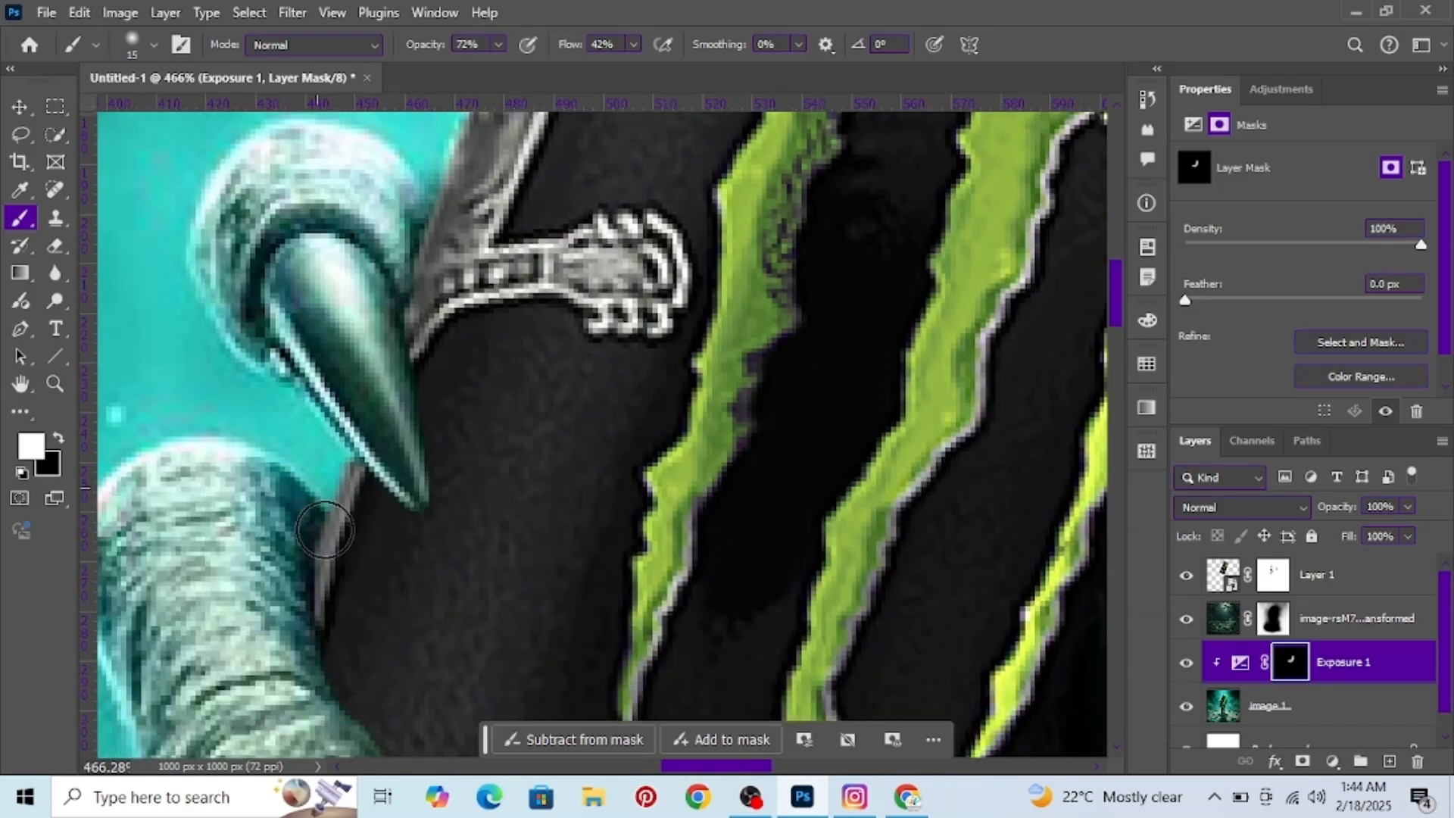
Step: Paint white on the Exposure 1 mask to shade the lower fingers where they wrap around the can
{"action": "scroll", "coordinate": [286, 629], "scroll_direction": "down", "scroll_amount": 5}
{"action": "scroll", "coordinate": [279, 614], "scroll_direction": "up", "scroll_amount": 3}
{"action": "left_click_drag", "start_coordinate": [257, 548], "coordinate": [252, 516]}
{"action": "scroll", "coordinate": [280, 594], "scroll_direction": "down", "scroll_amount": 2}
{"action": "scroll", "coordinate": [261, 604], "scroll_direction": "up", "scroll_amount": 2}
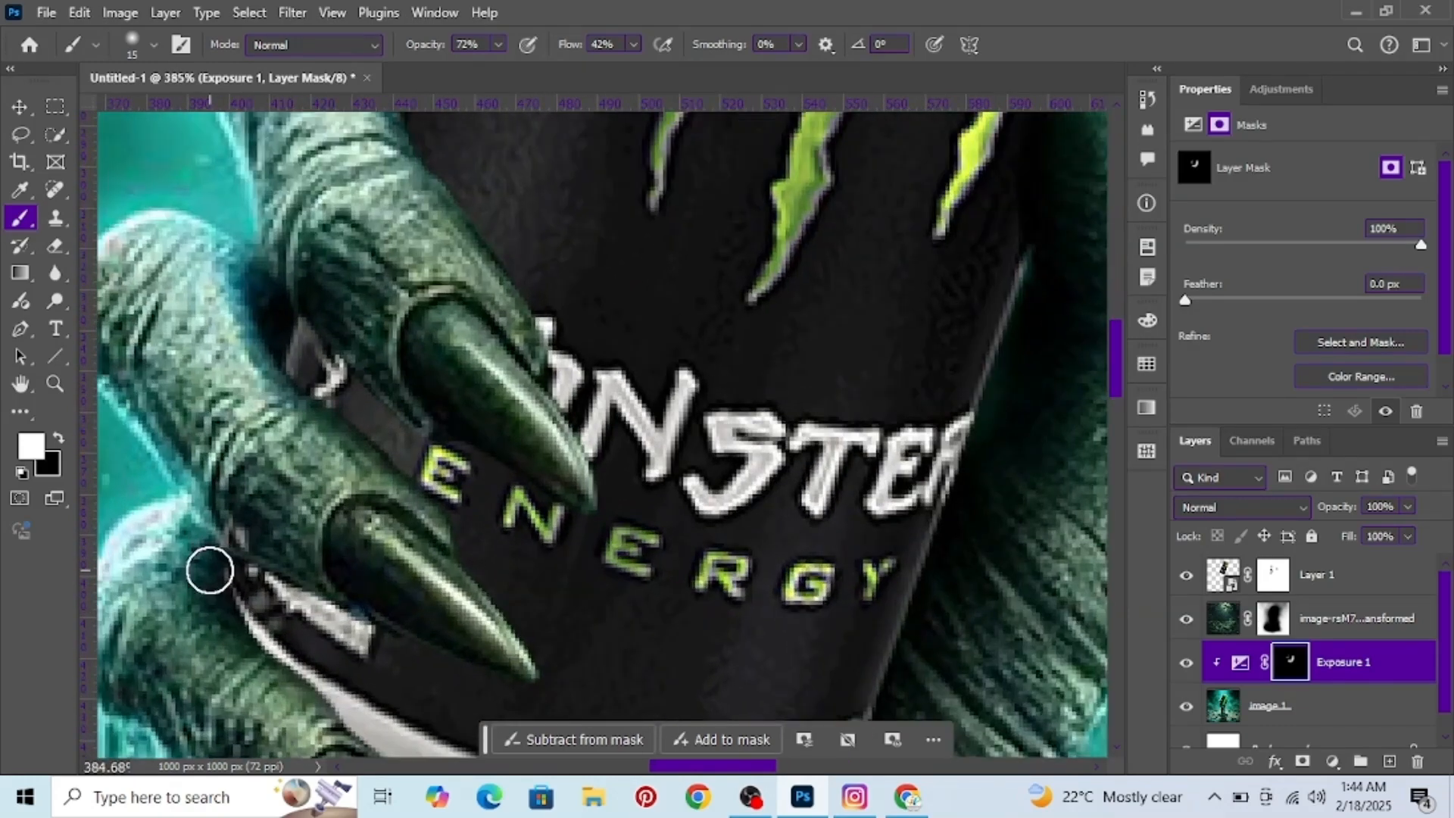
{"action": "scroll", "coordinate": [425, 169], "scroll_direction": "up", "scroll_amount": 2}
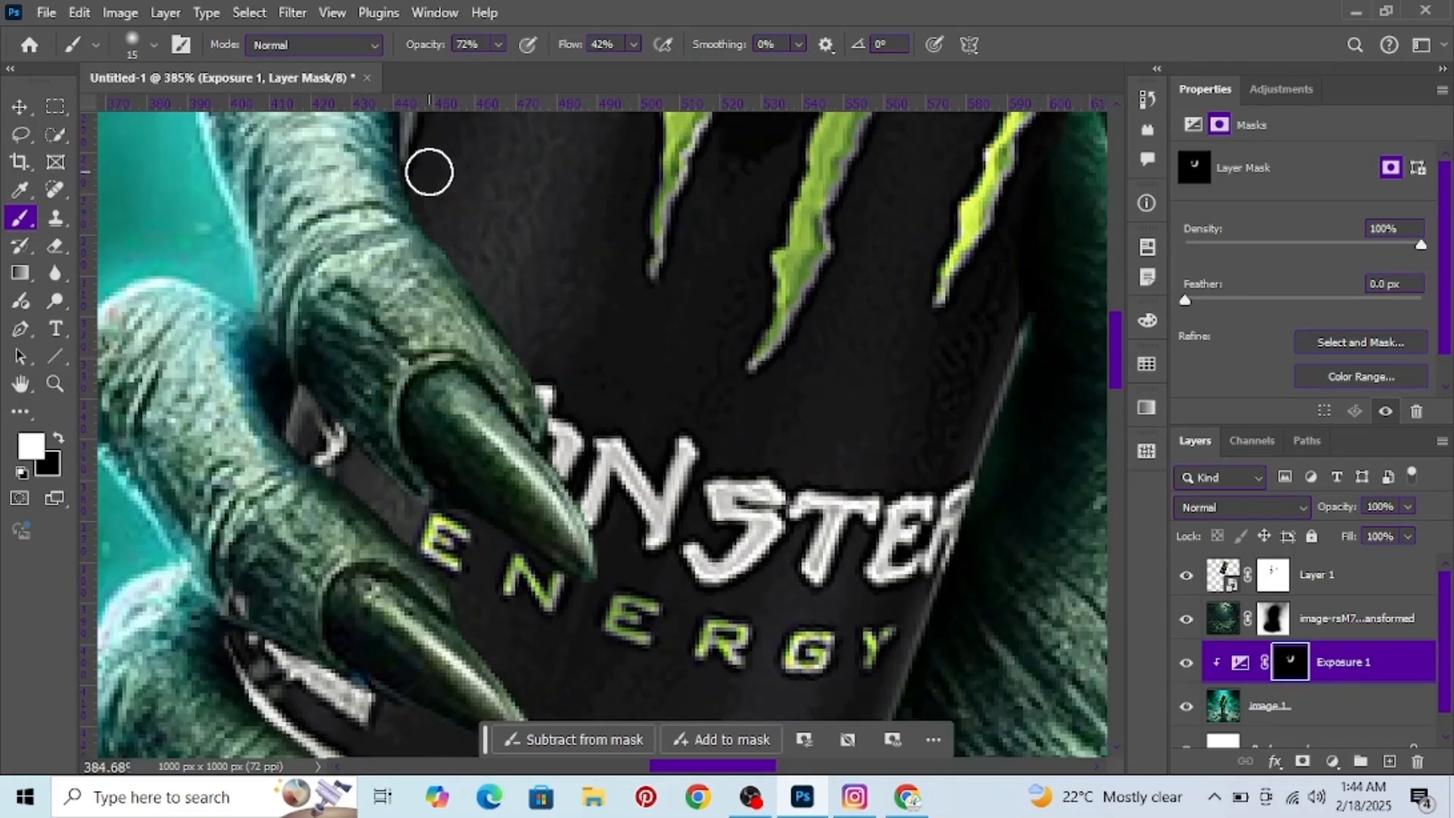
{"action": "scroll", "coordinate": [490, 481], "scroll_direction": "down", "scroll_amount": 2}
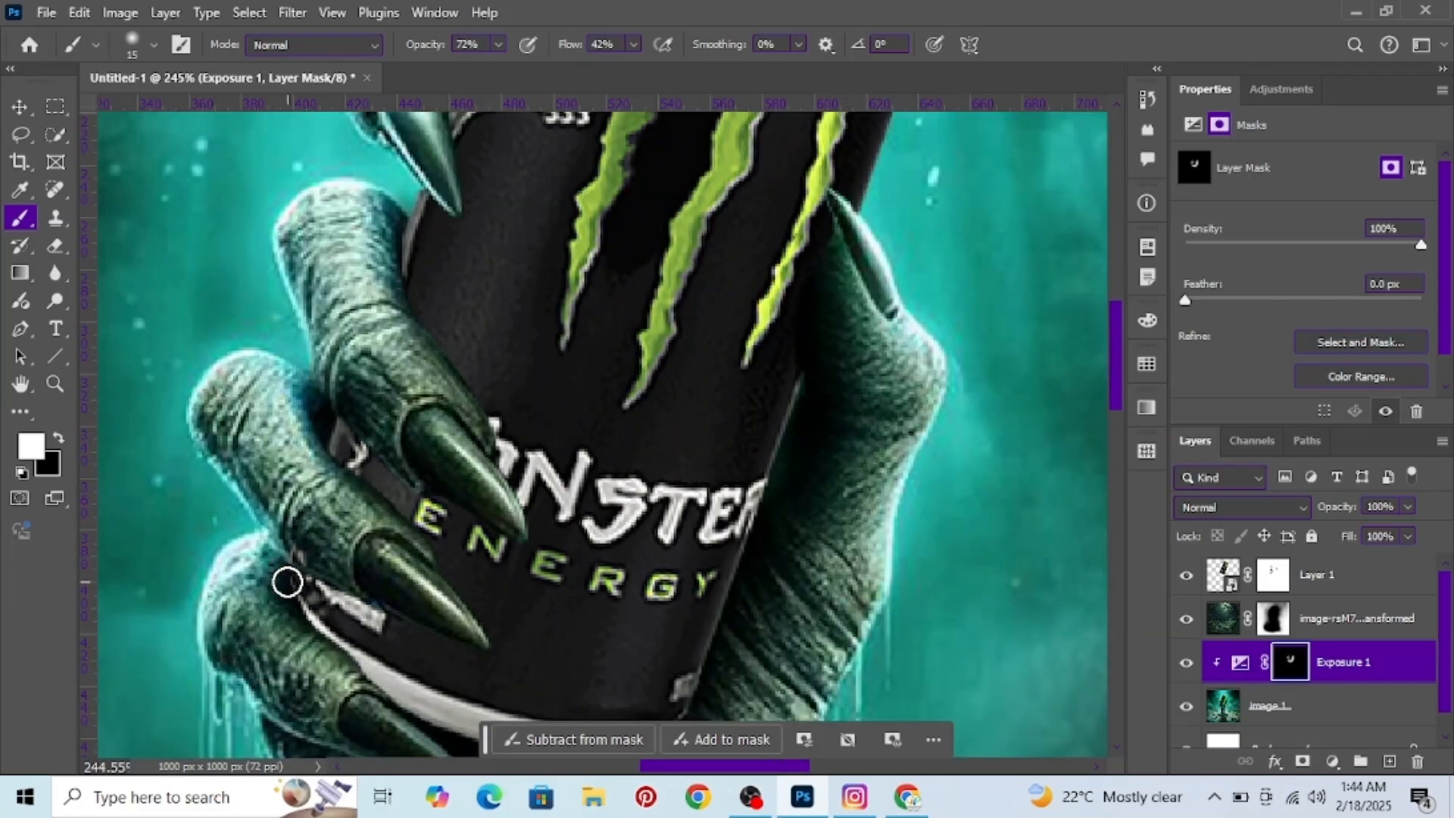
{"action": "scroll", "coordinate": [414, 671], "scroll_direction": "down", "scroll_amount": 2}
Step: Add an Exposure adjustment layer above the can's Layer 1 with exposure -1.38 and gamma correction 0.78
{"action": "left_click", "coordinate": [1332, 575]}
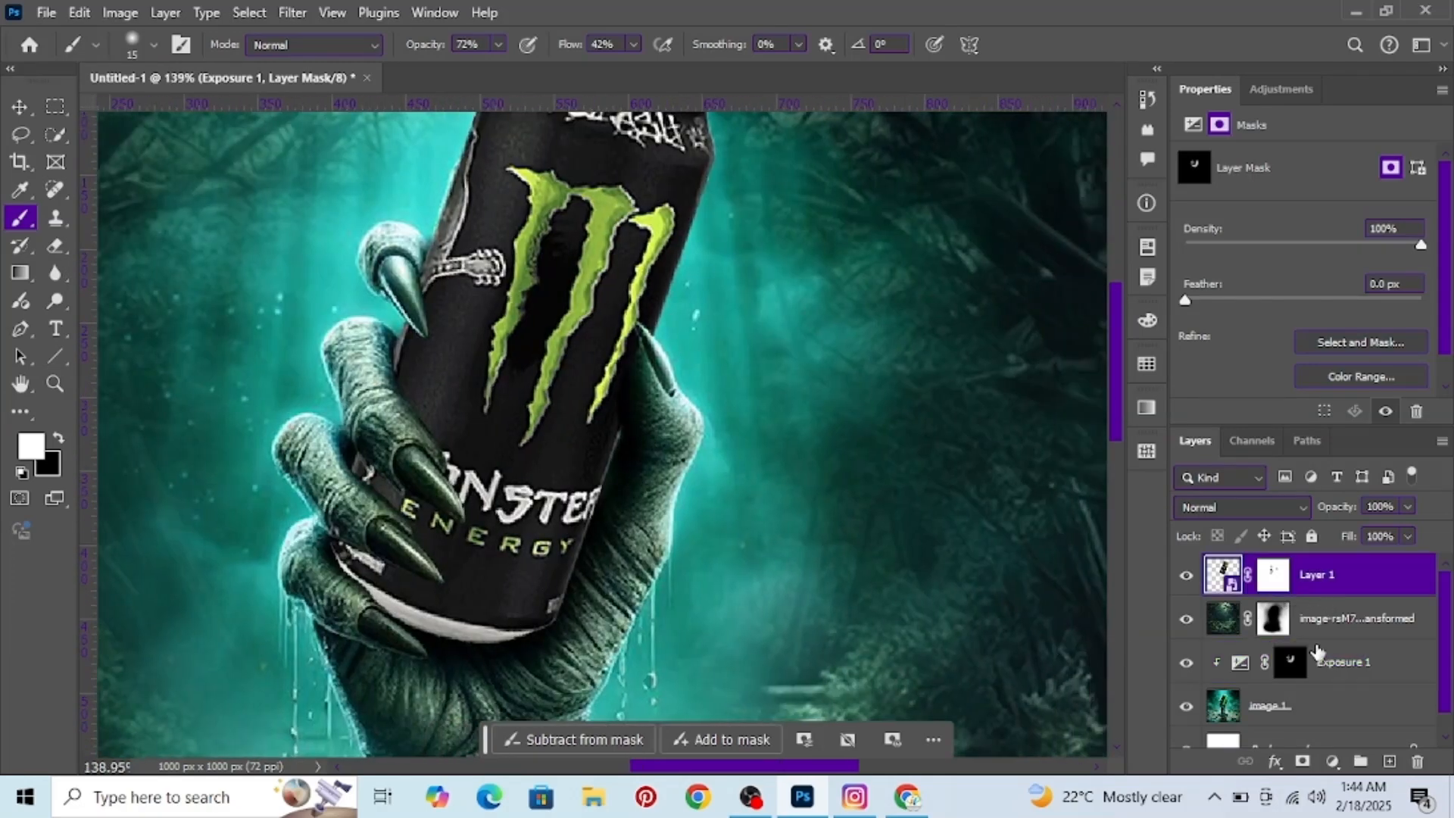
{"action": "left_click", "coordinate": [1330, 759]}
{"action": "left_click", "coordinate": [1312, 496]}
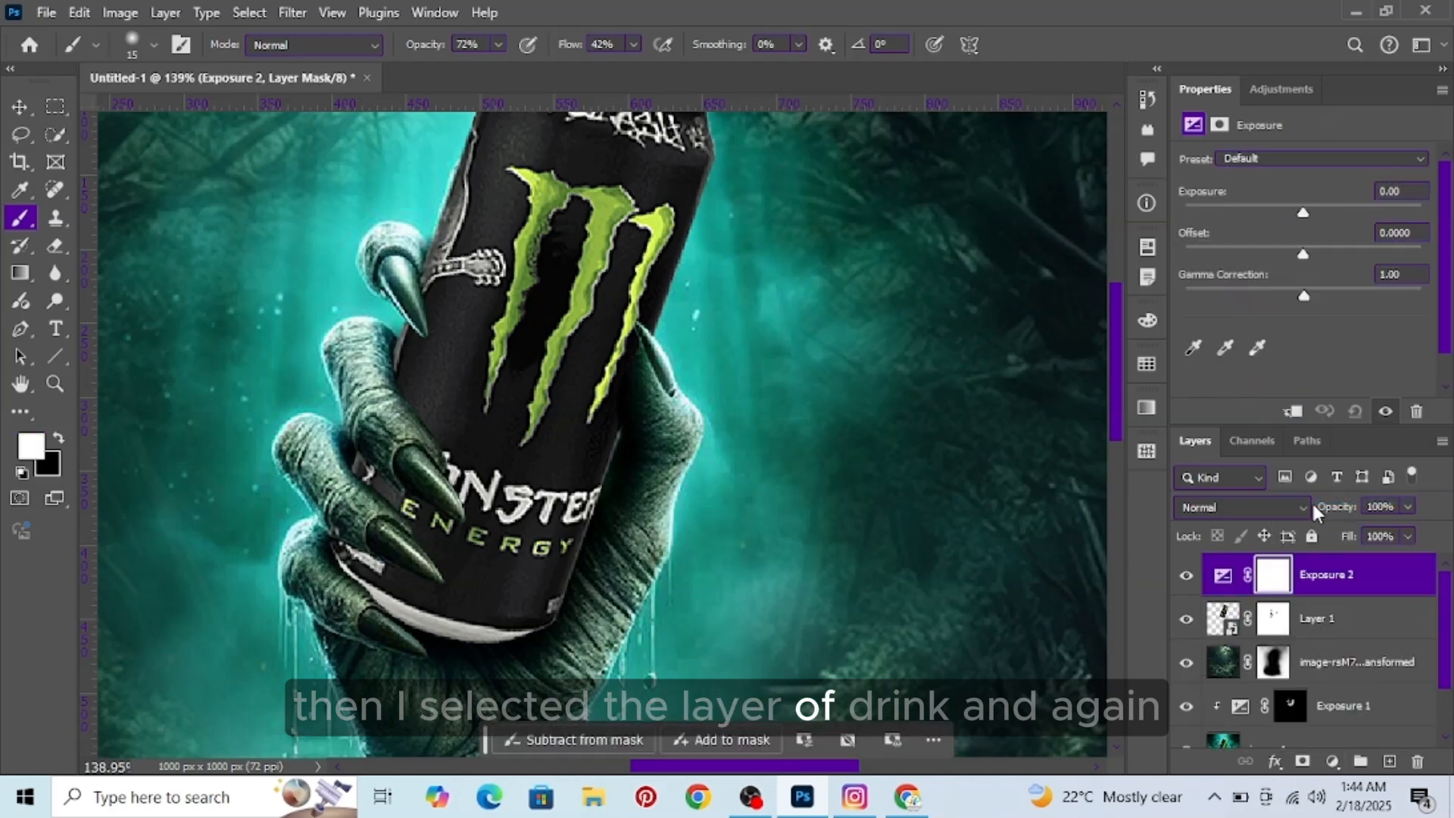
{"action": "left_click_drag", "start_coordinate": [1302, 213], "coordinate": [1279, 214]}
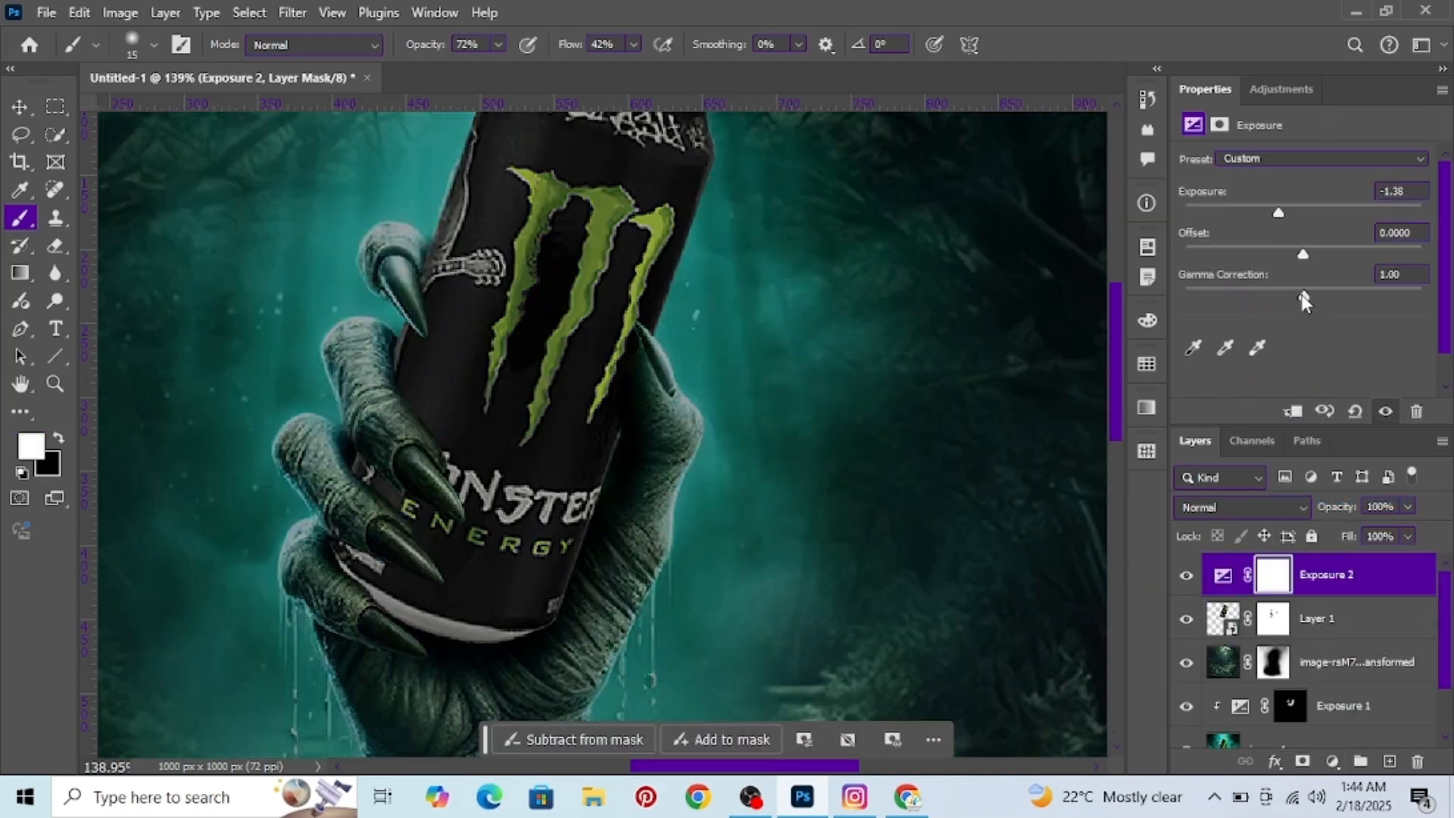
{"action": "left_click_drag", "start_coordinate": [1304, 297], "coordinate": [1324, 297]}
Step: Clip the Exposure 2 adjustment to Layer 1 and invert its mask to black
{"action": "left_click", "coordinate": [1258, 592], "text": "alt"}
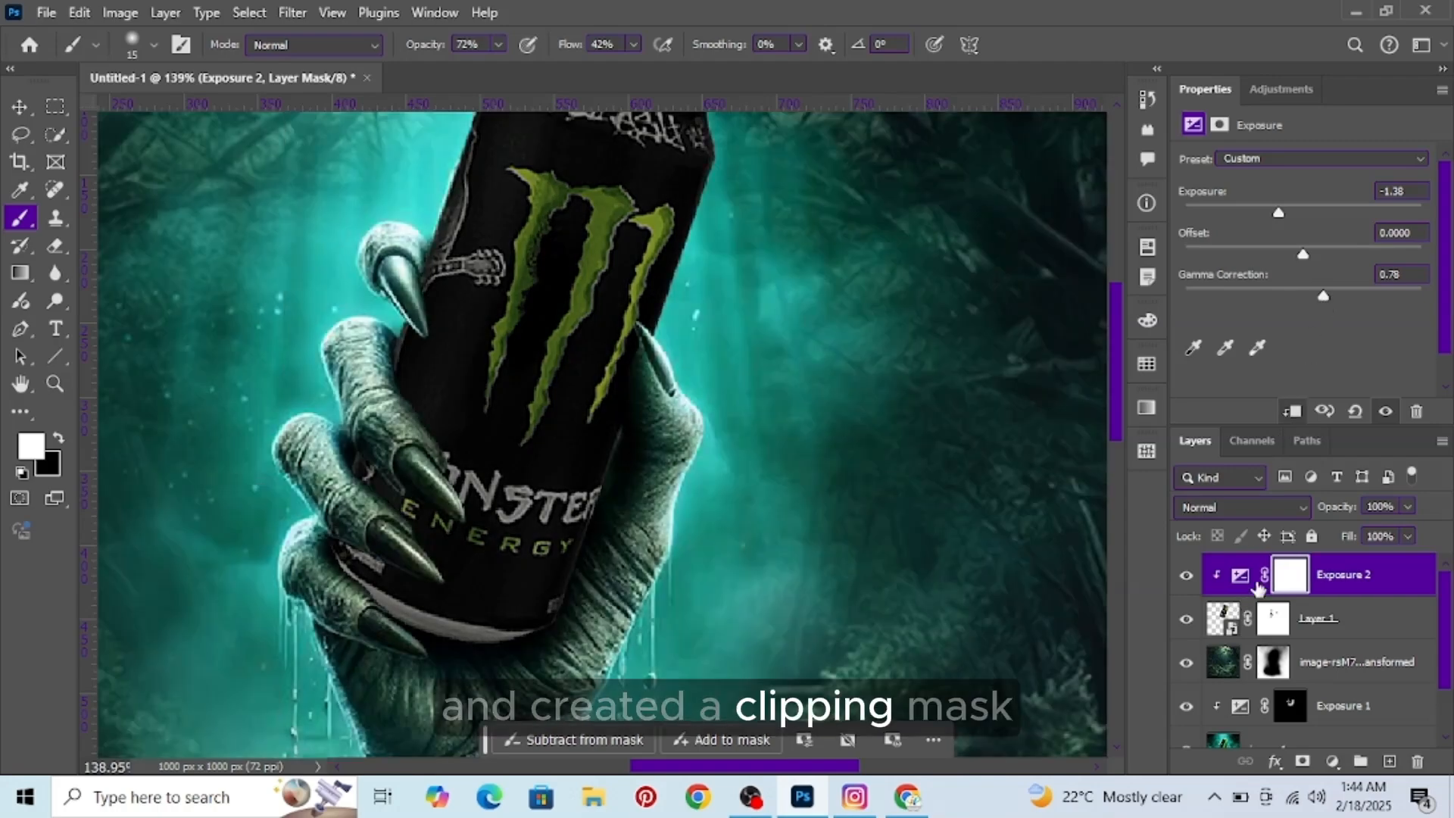
{"action": "left_click", "coordinate": [1289, 574]}
{"action": "key", "text": "ctrl+i"}
Step: Paint white on the Exposure 2 mask with a 25 to 30 px soft brush to cast shadows on the can beside the top two fingers
{"action": "scroll", "coordinate": [695, 379], "scroll_direction": "up", "scroll_amount": 1}
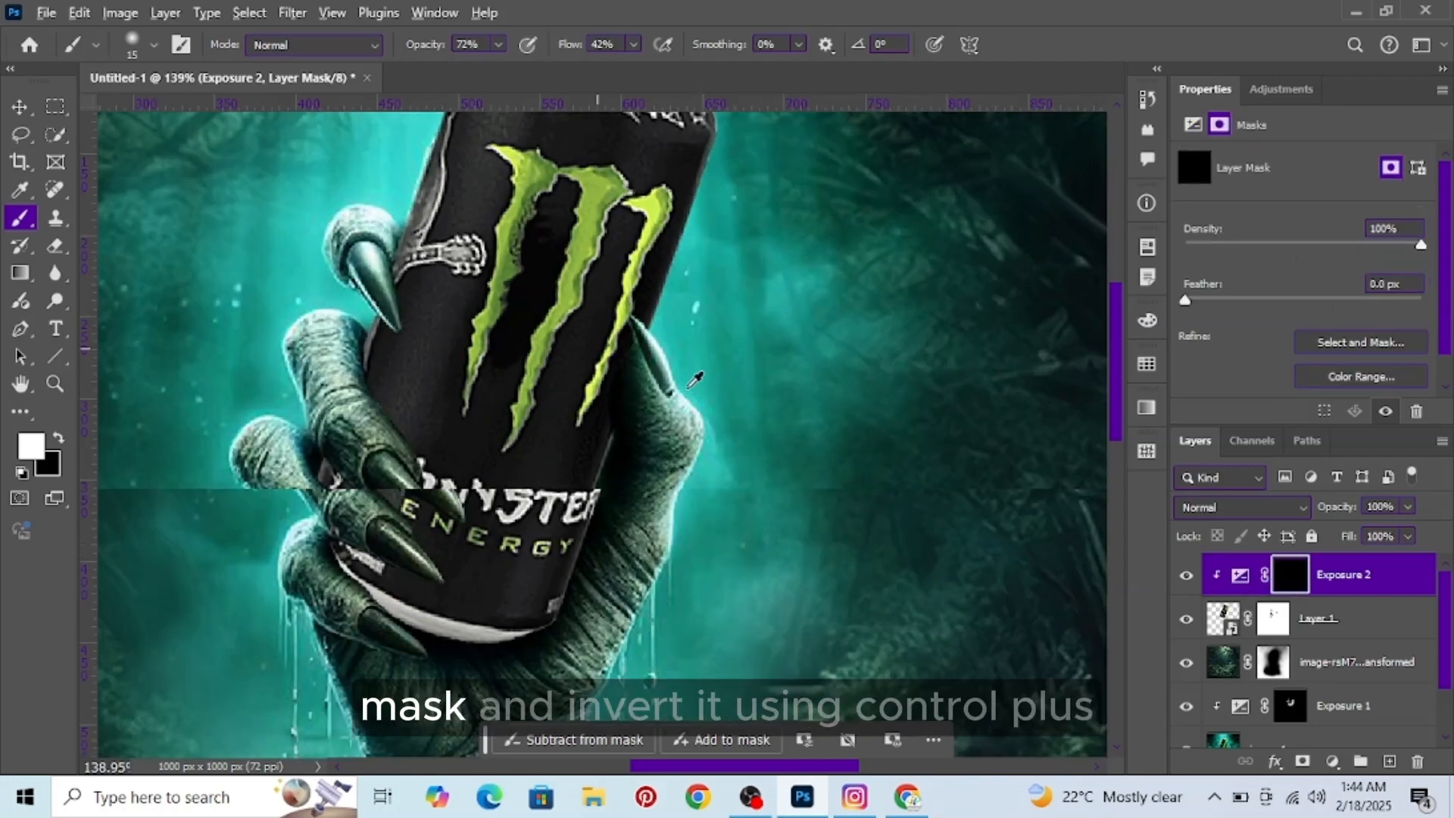
{"action": "scroll", "coordinate": [695, 379], "scroll_direction": "up", "scroll_amount": 5}
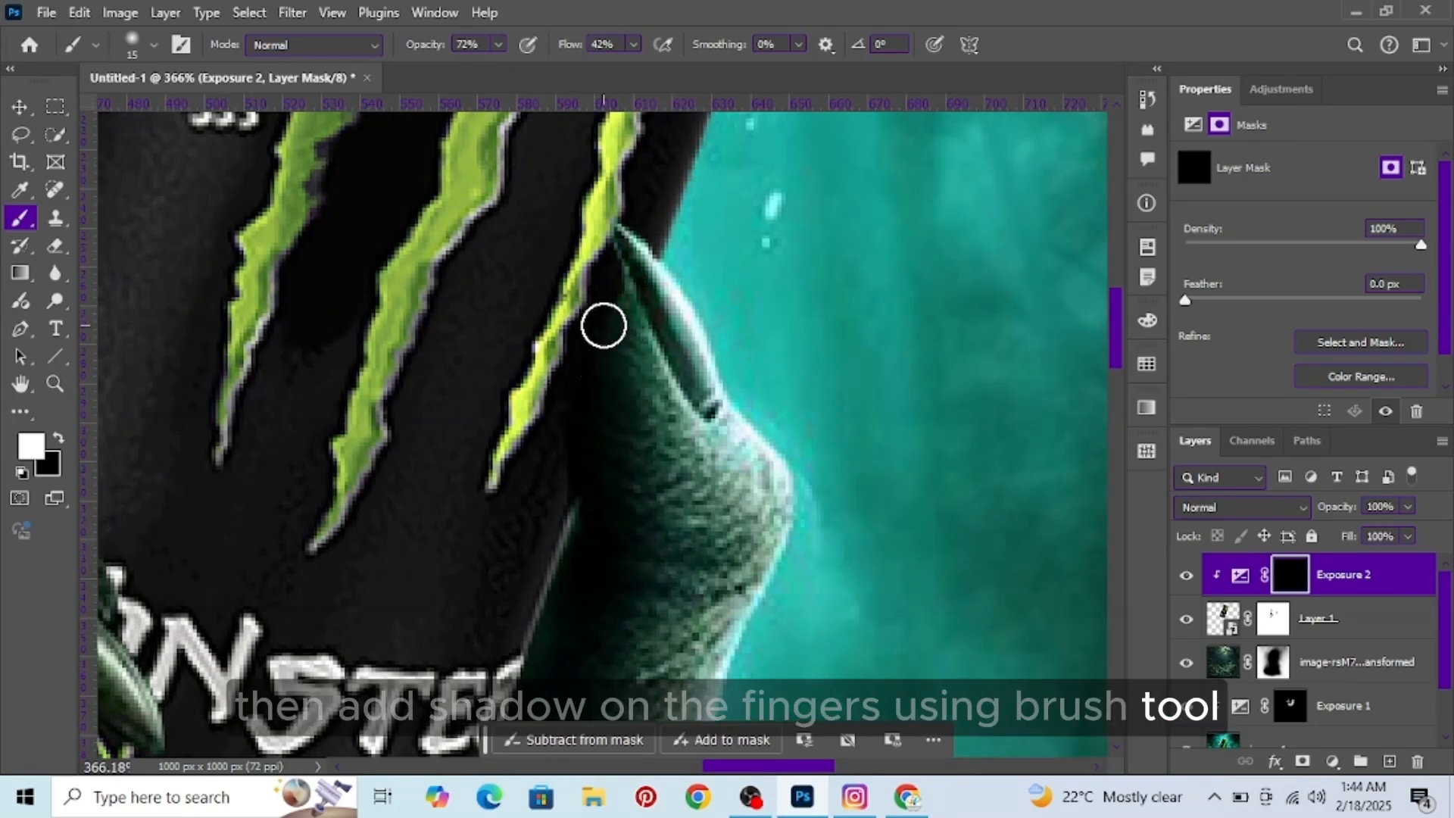
{"action": "scroll", "coordinate": [571, 422], "scroll_direction": "down", "scroll_amount": 5}
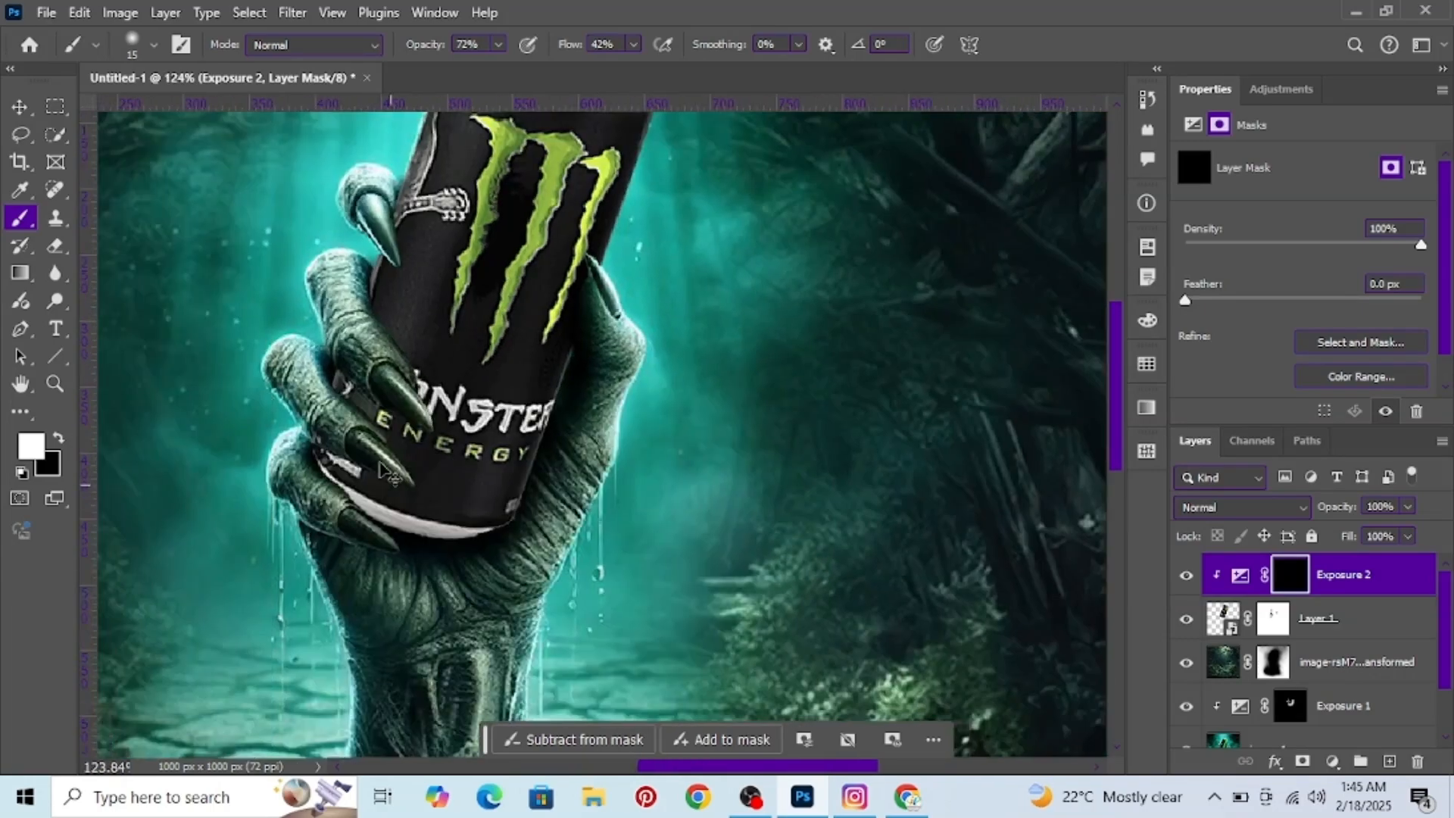
{"action": "scroll", "coordinate": [454, 219], "scroll_direction": "up", "scroll_amount": 2}
{"action": "key", "text": "bracketright"}
{"action": "key", "text": "bracketright"}
{"action": "scroll", "coordinate": [460, 223], "scroll_direction": "up", "scroll_amount": 3}
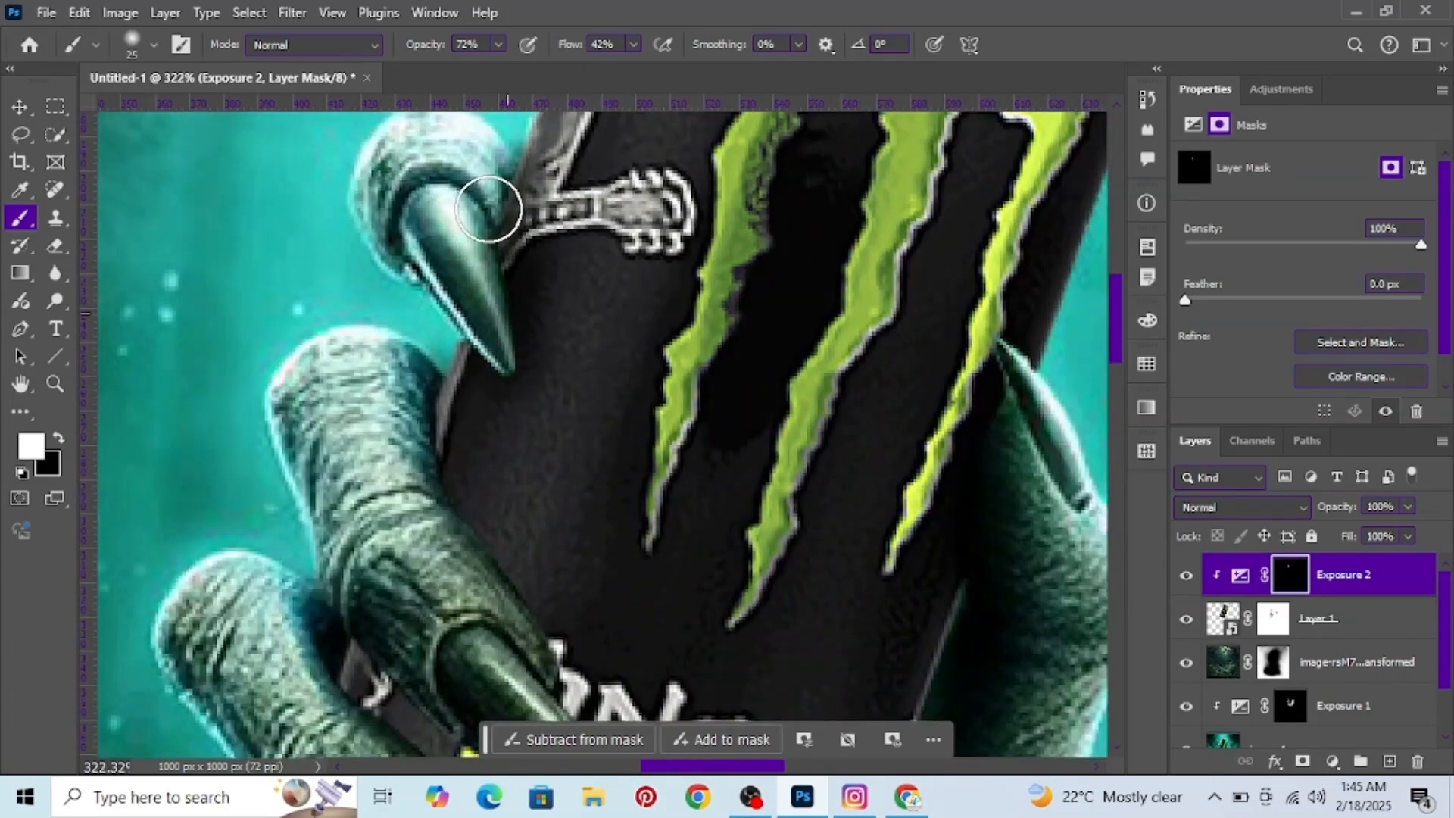
{"action": "scroll", "coordinate": [464, 416], "scroll_direction": "down", "scroll_amount": 2}
{"action": "left_click_drag", "start_coordinate": [511, 529], "coordinate": [443, 358]}
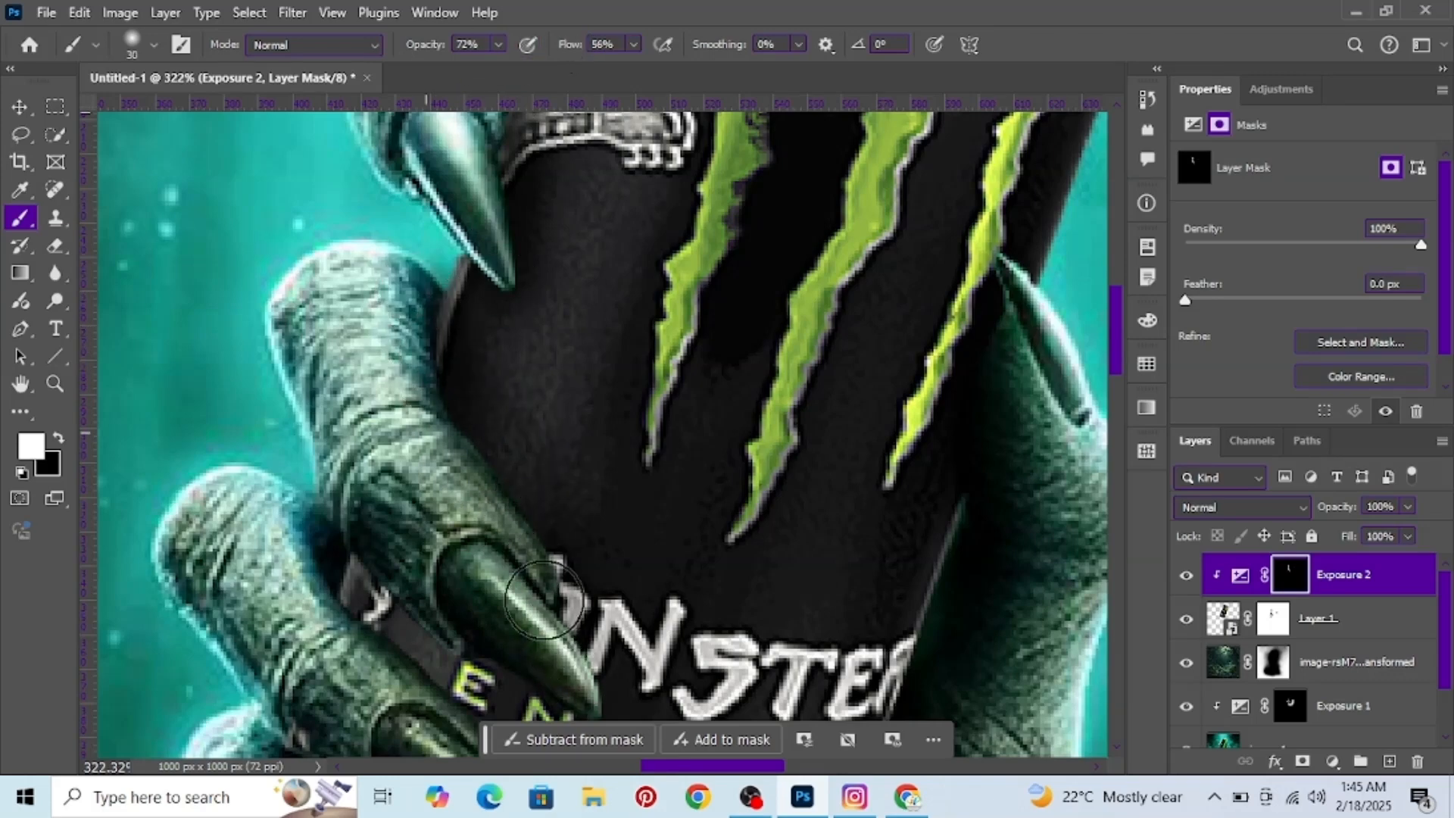
Step: Paint shadows on the can's lettering and bottom rim around the lower fingers and claws, using the 30 px brush at 56% flow
{"action": "scroll", "coordinate": [543, 598], "scroll_direction": "down", "scroll_amount": 2}
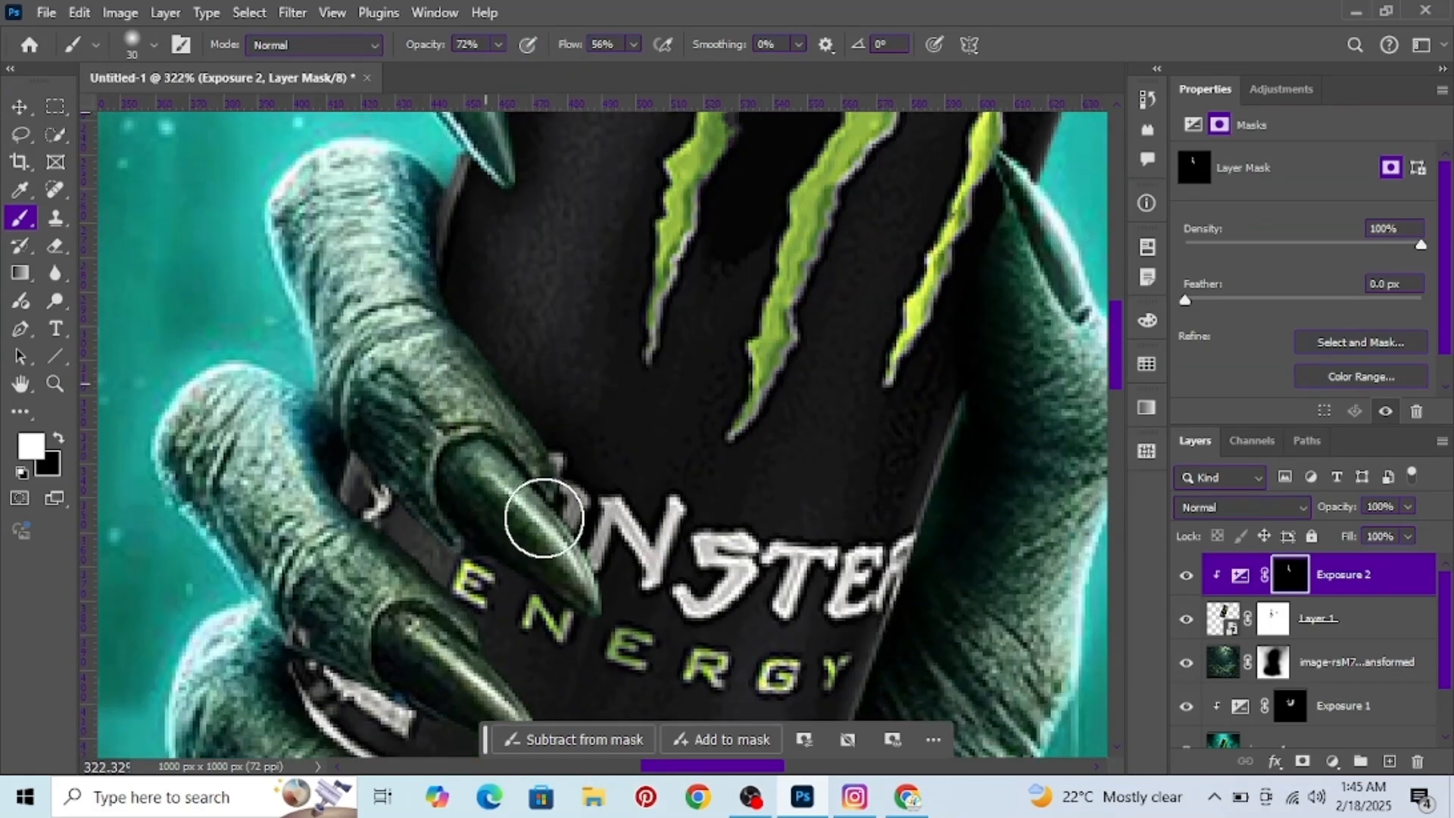
{"action": "scroll", "coordinate": [481, 626], "scroll_direction": "down", "scroll_amount": 2}
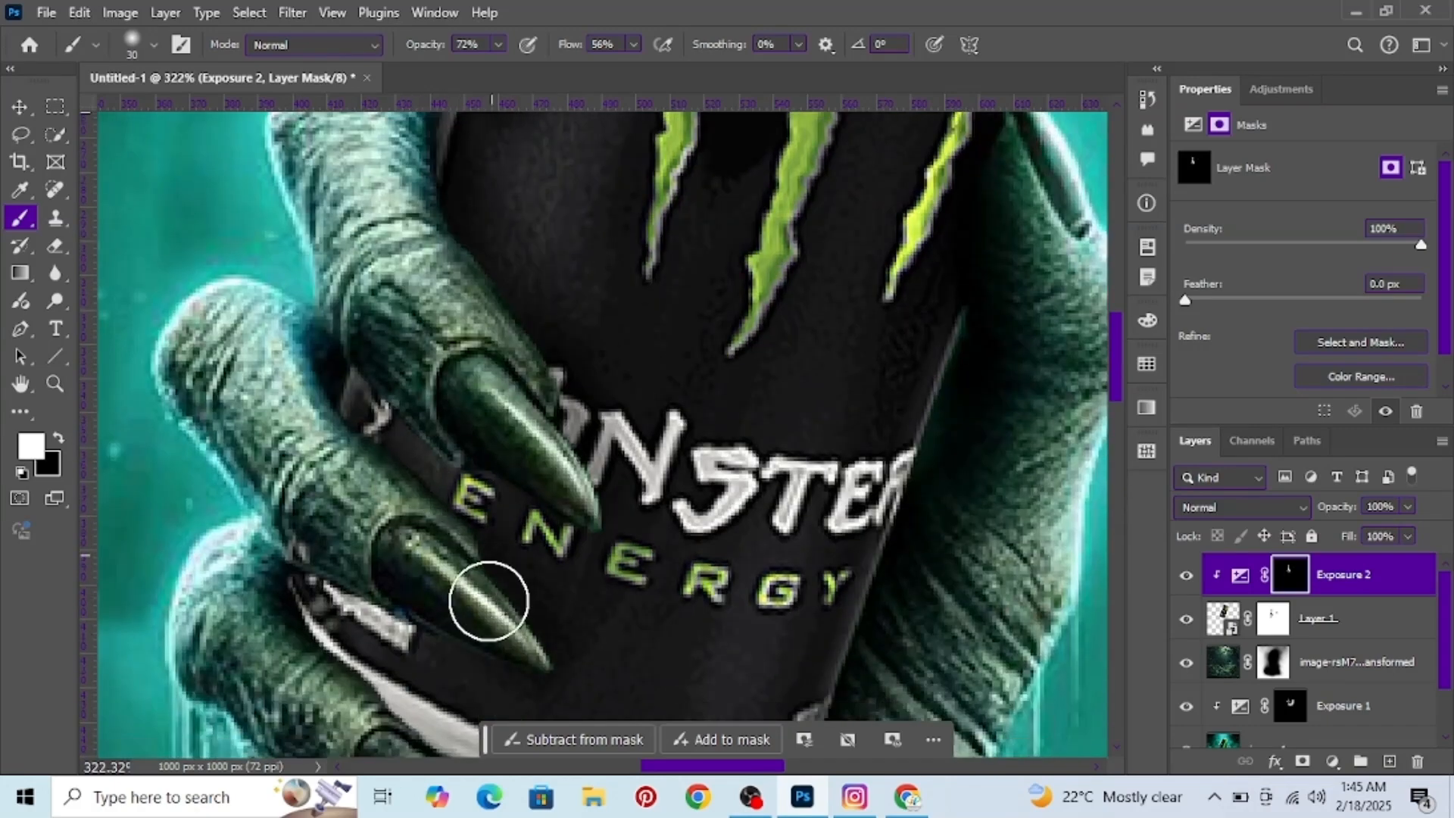
{"action": "scroll", "coordinate": [315, 370], "scroll_direction": "down", "scroll_amount": 2}
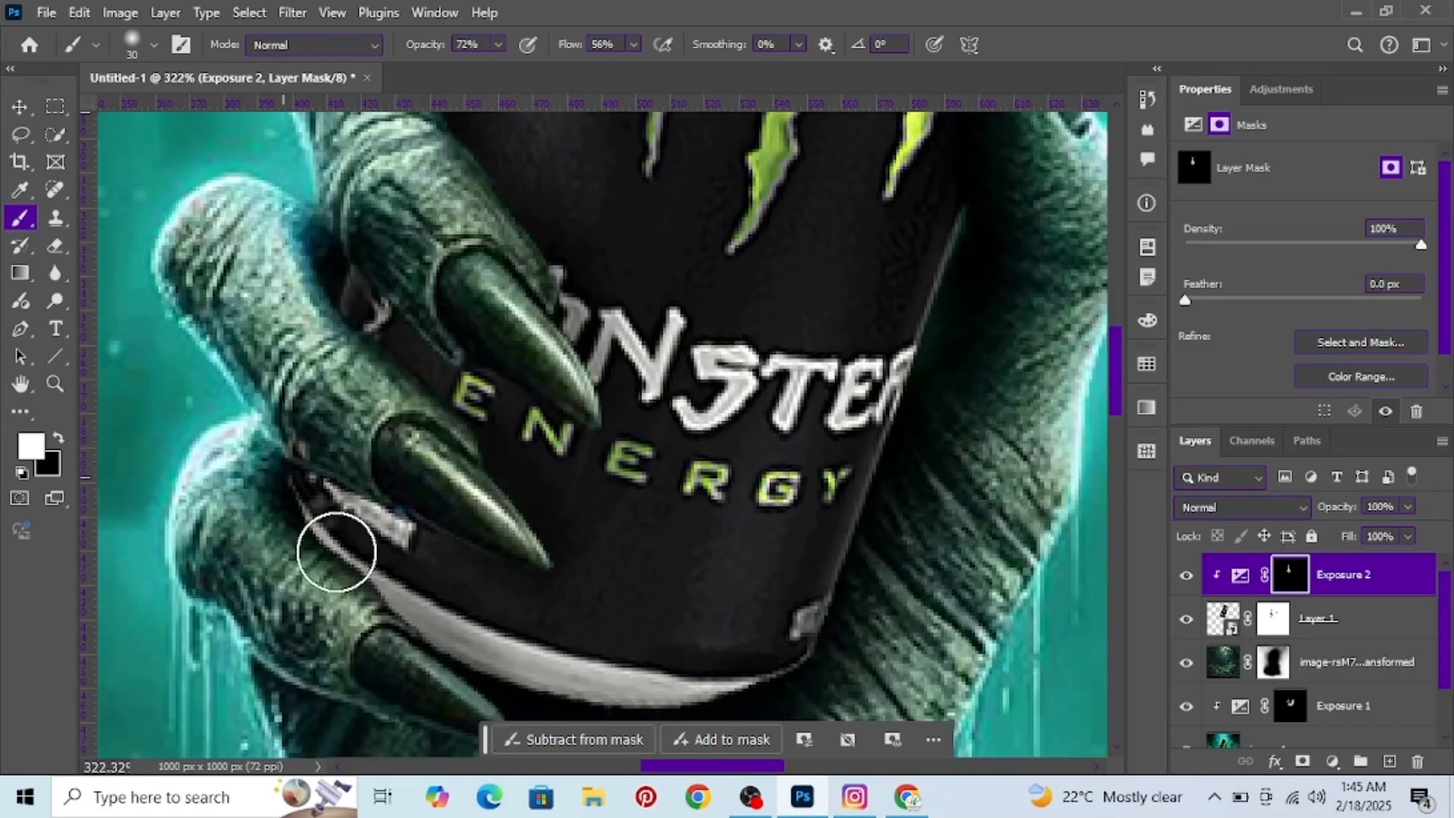
{"action": "scroll", "coordinate": [562, 399], "scroll_direction": "up", "scroll_amount": 2}
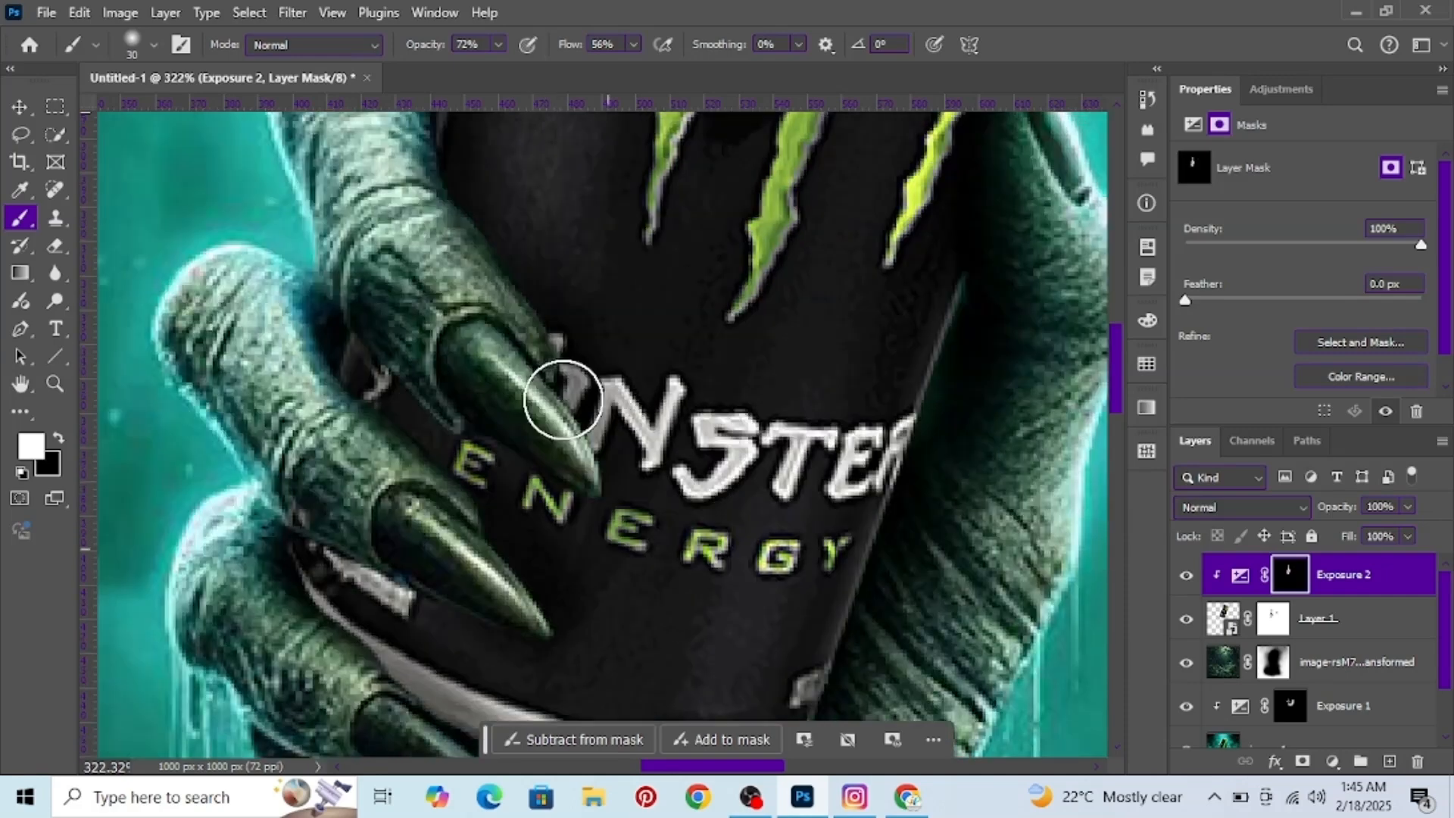
{"action": "scroll", "coordinate": [526, 338], "scroll_direction": "up", "scroll_amount": 3}
{"action": "scroll", "coordinate": [520, 318], "scroll_direction": "down", "scroll_amount": 5}
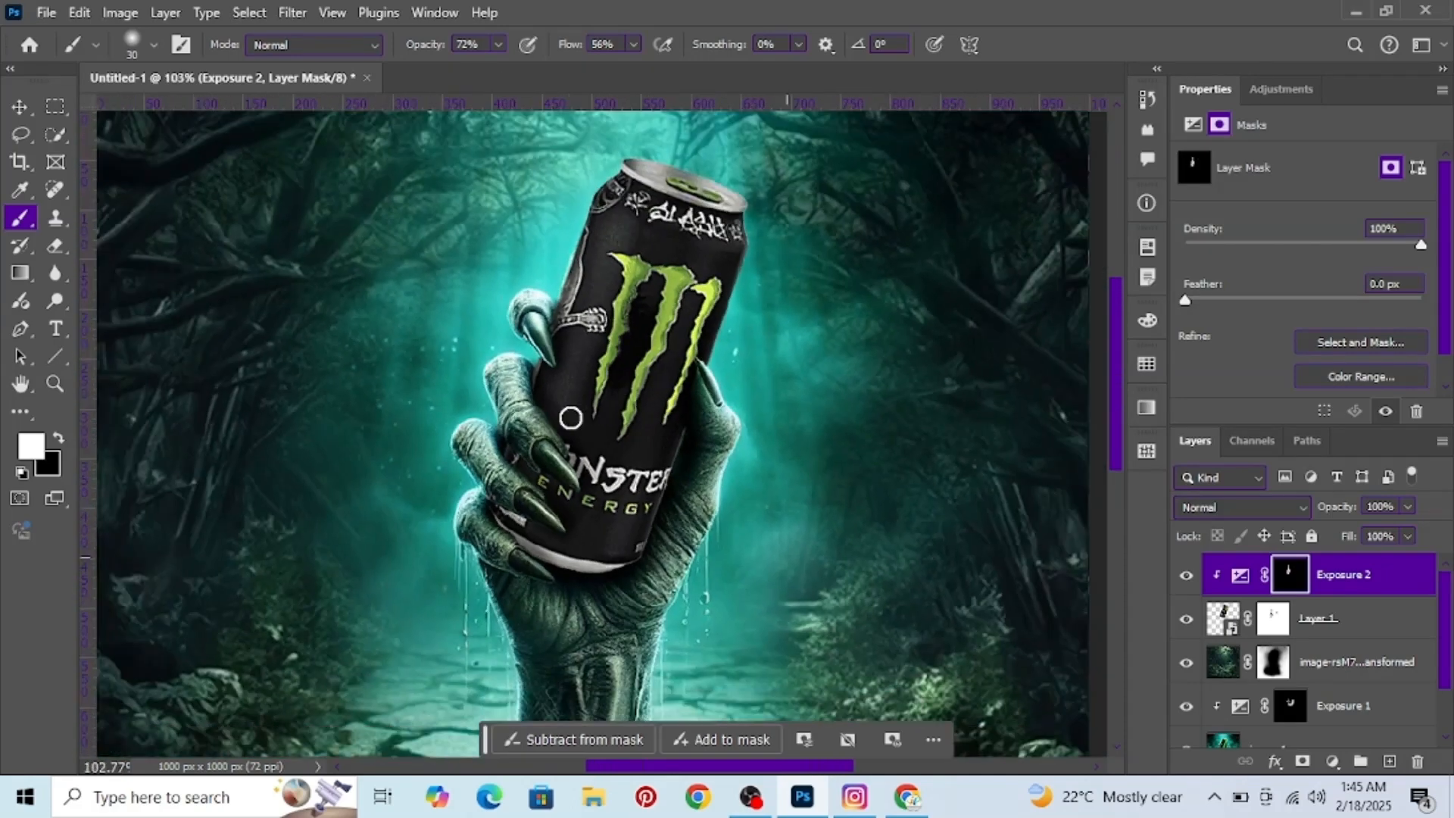
Step: Hide and show the Exposure 2 layer to compare the can with and without its finger shadows
{"action": "left_click", "coordinate": [27, 113]}
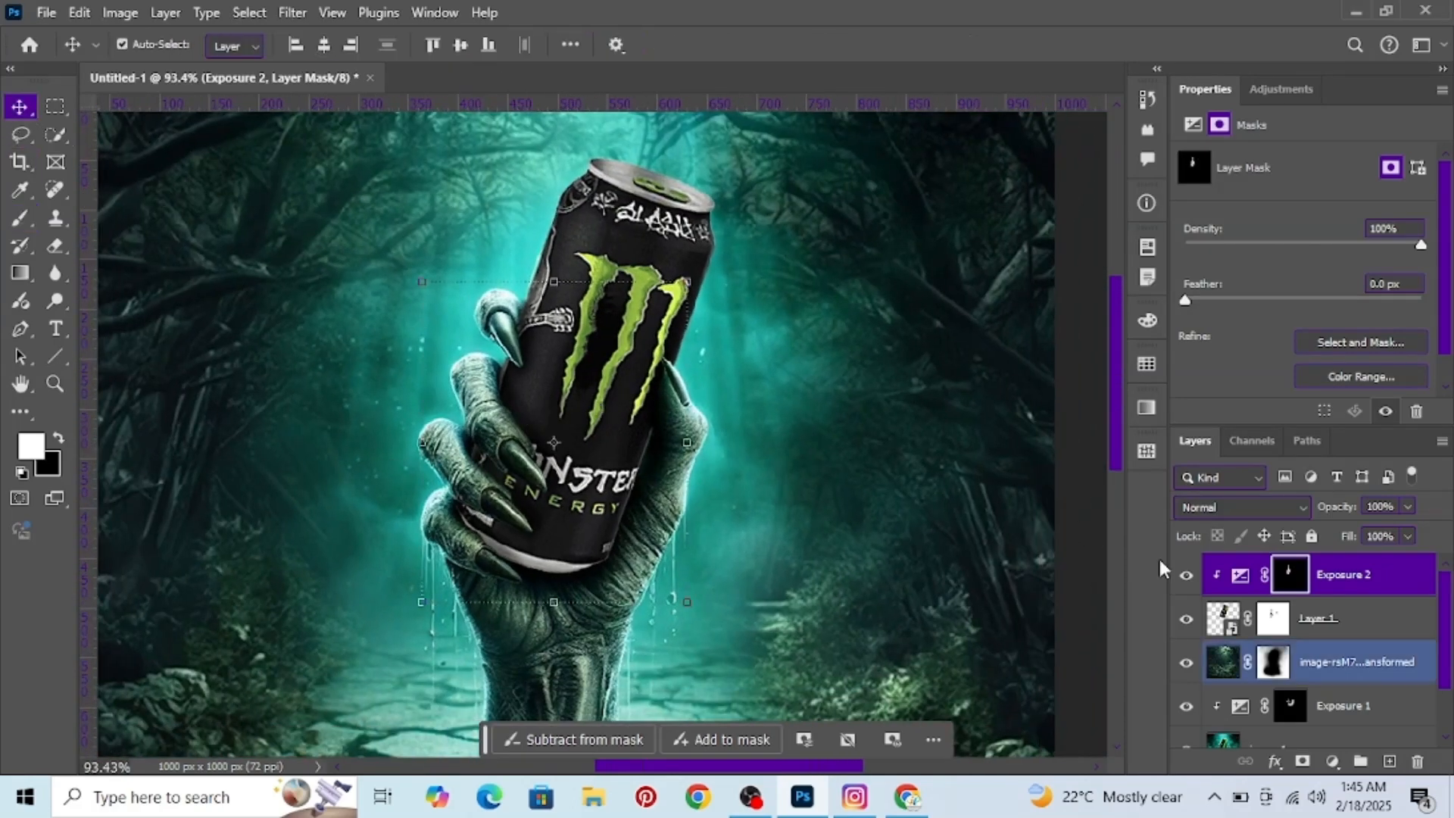
{"action": "left_click", "coordinate": [1187, 577]}
{"action": "left_click", "coordinate": [1187, 577]}
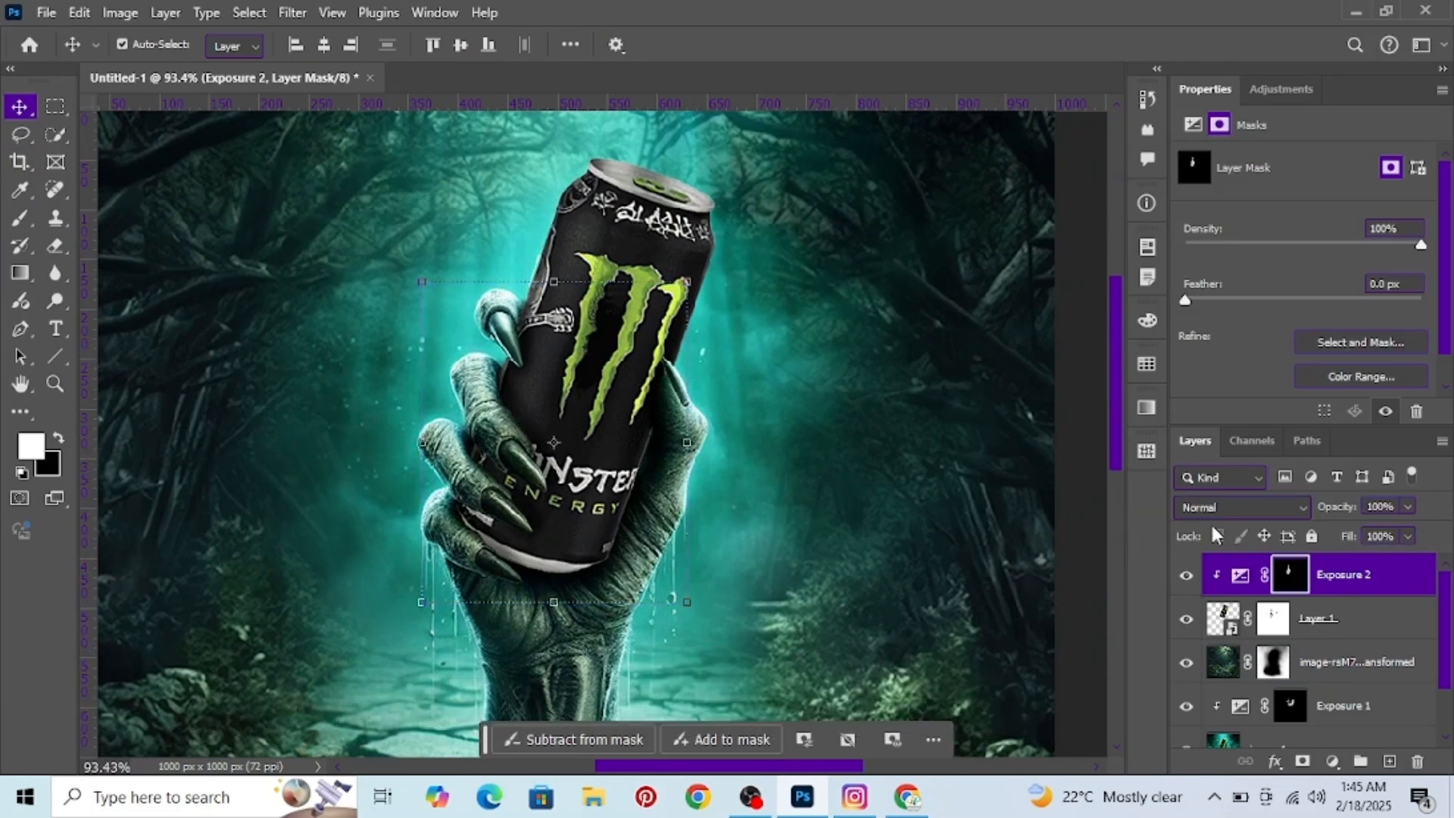
Step: Soften the can's shadows by setting the Exposure 2 adjustment to exposure -1.14 and gamma correction 0.91
{"action": "left_click", "coordinate": [1250, 576]}
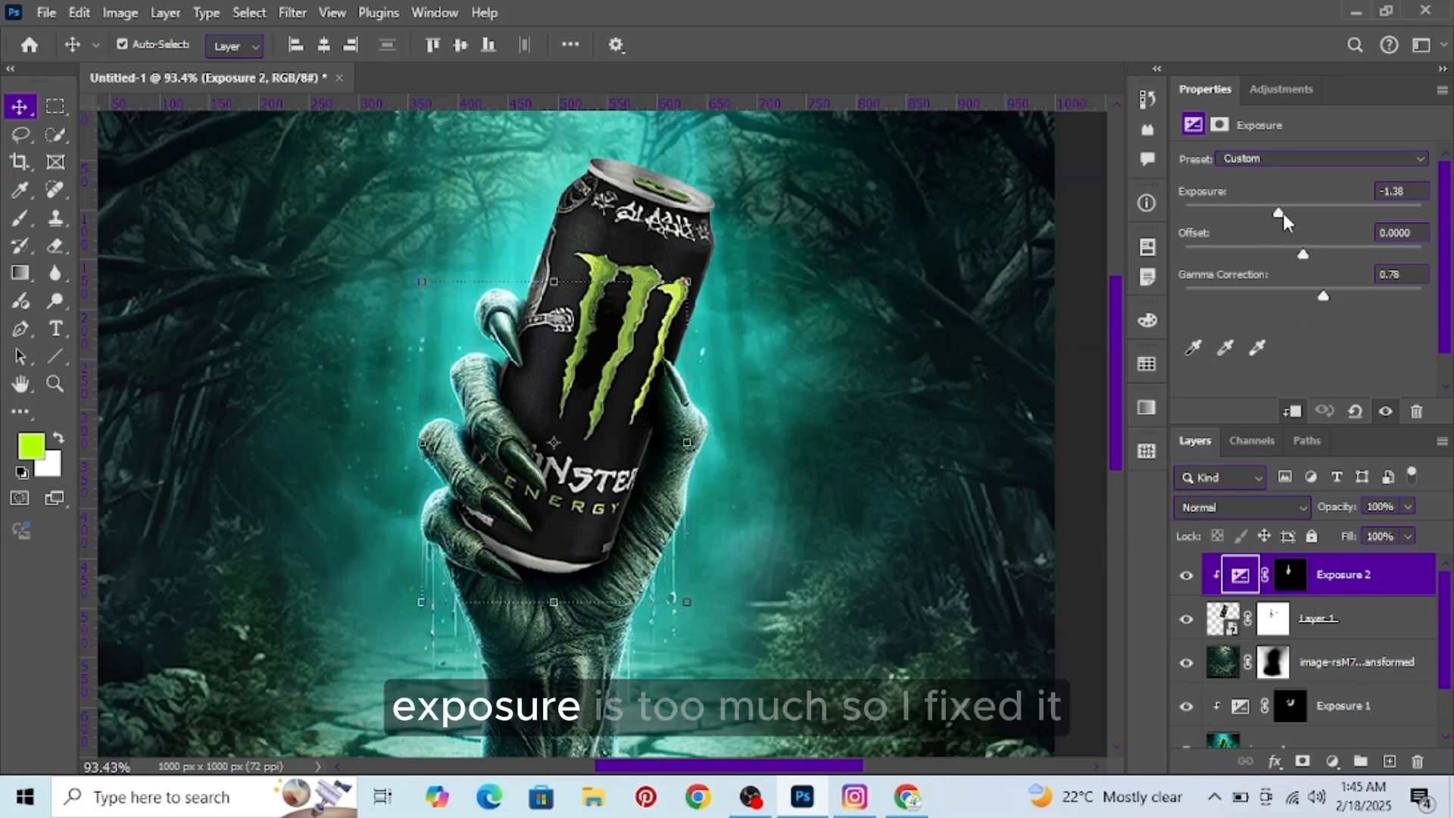
{"action": "left_click_drag", "start_coordinate": [1279, 213], "coordinate": [1290, 210]}
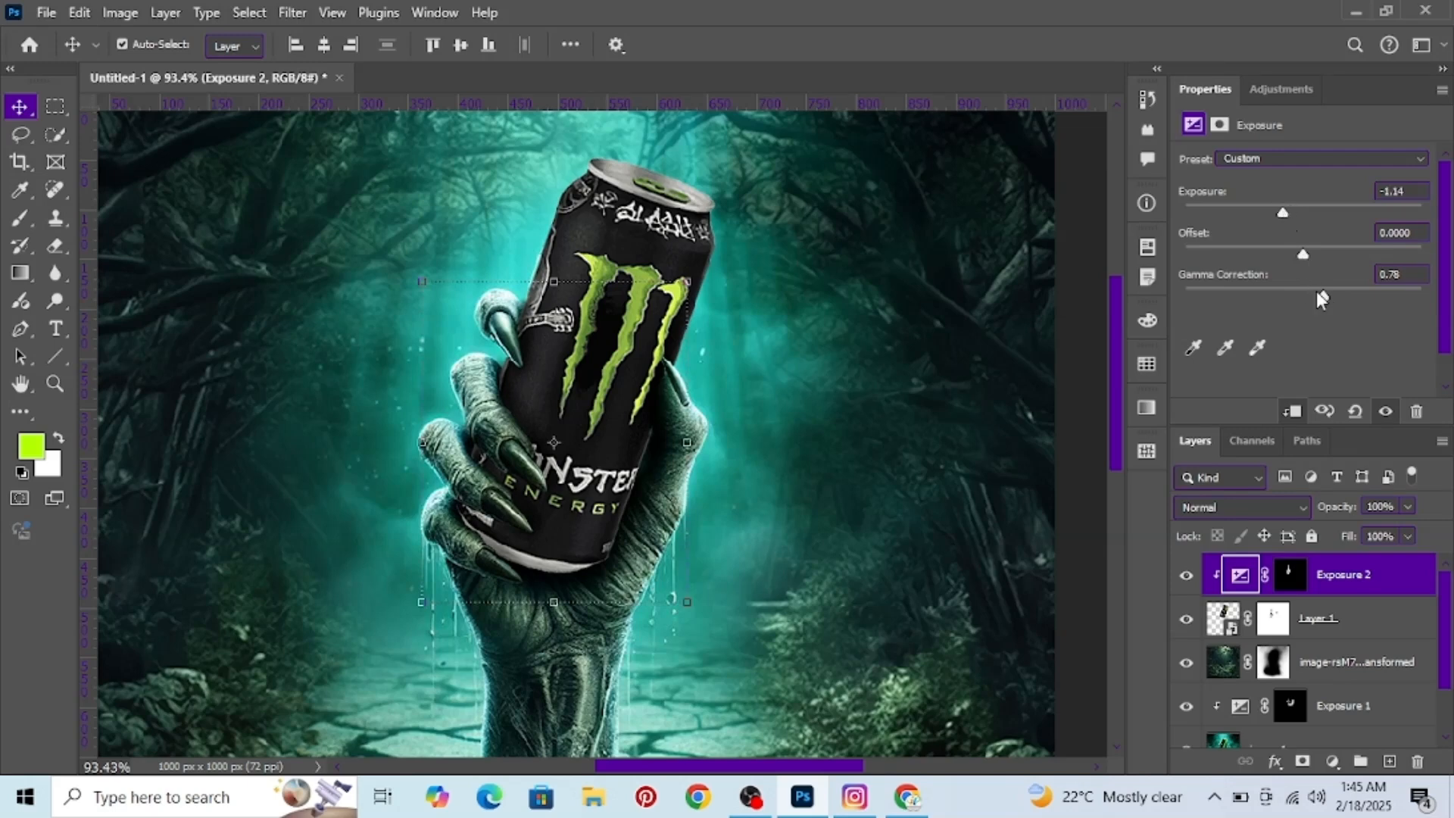
{"action": "left_click_drag", "start_coordinate": [1323, 299], "coordinate": [1312, 298]}
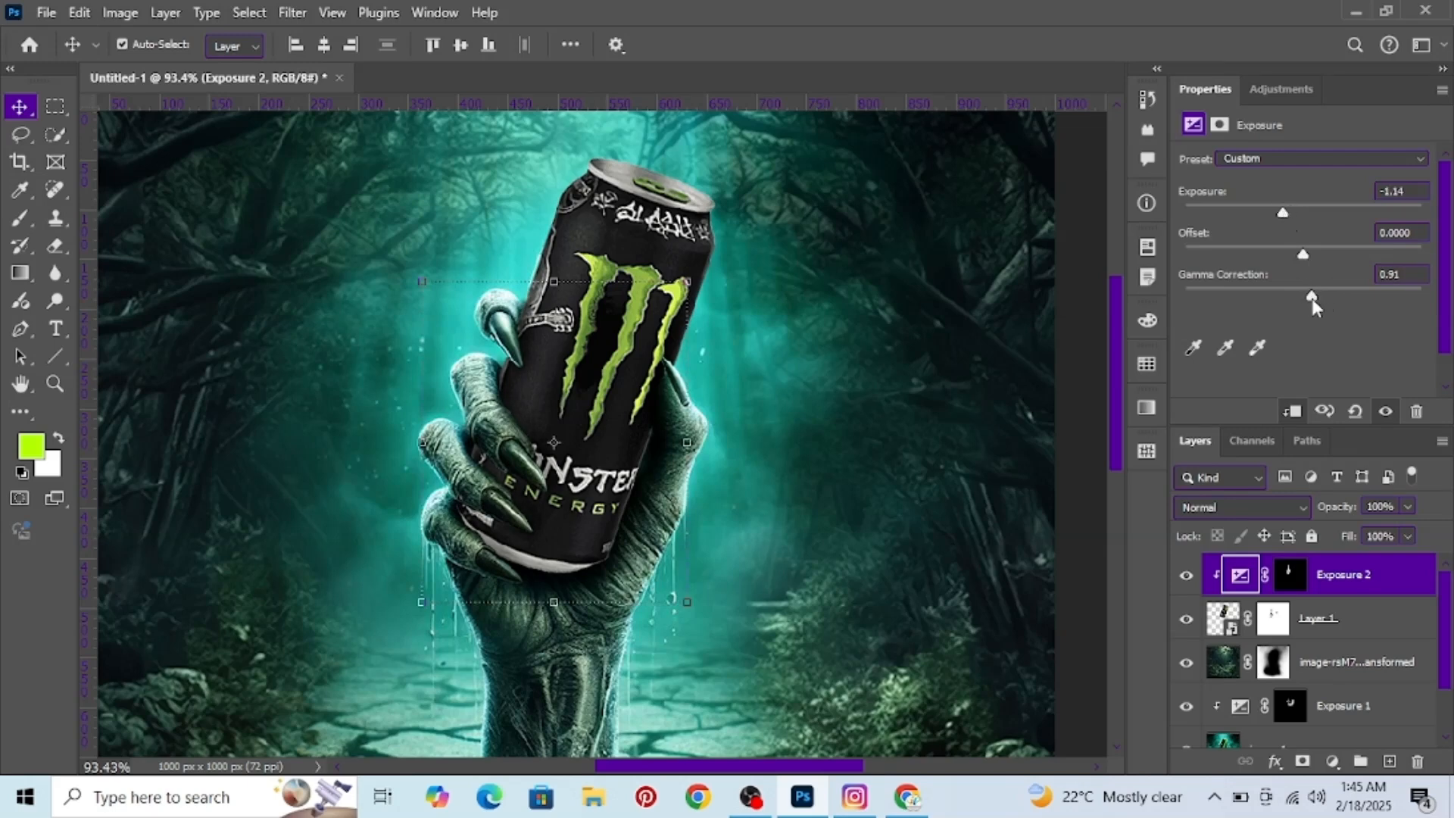
{"action": "left_click", "coordinate": [1086, 506]}
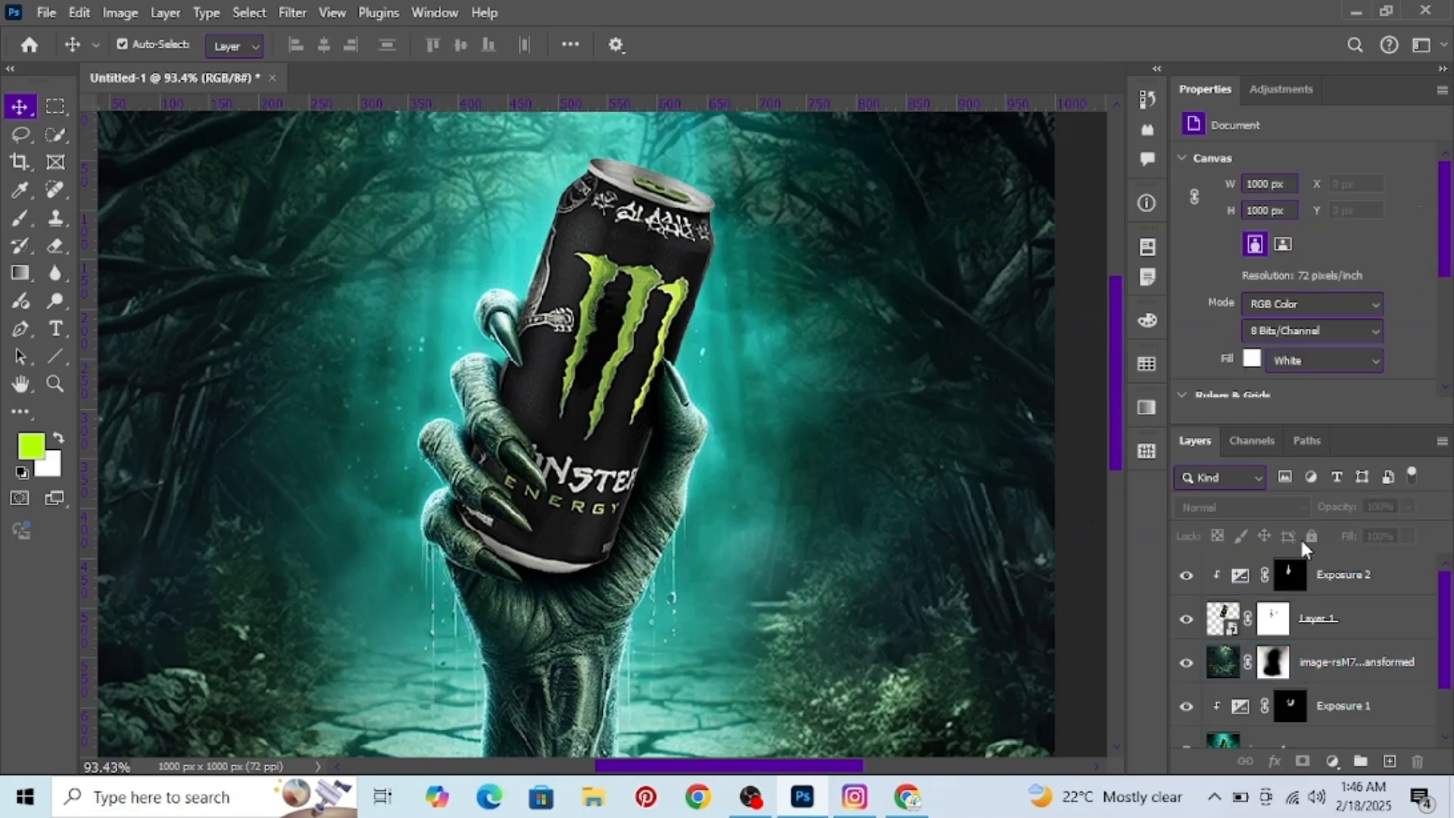
Step: Add a new layer above Exposure 2 and paint the three logo stripes lime green with a soft 30 px brush
{"action": "left_click", "coordinate": [1372, 577]}
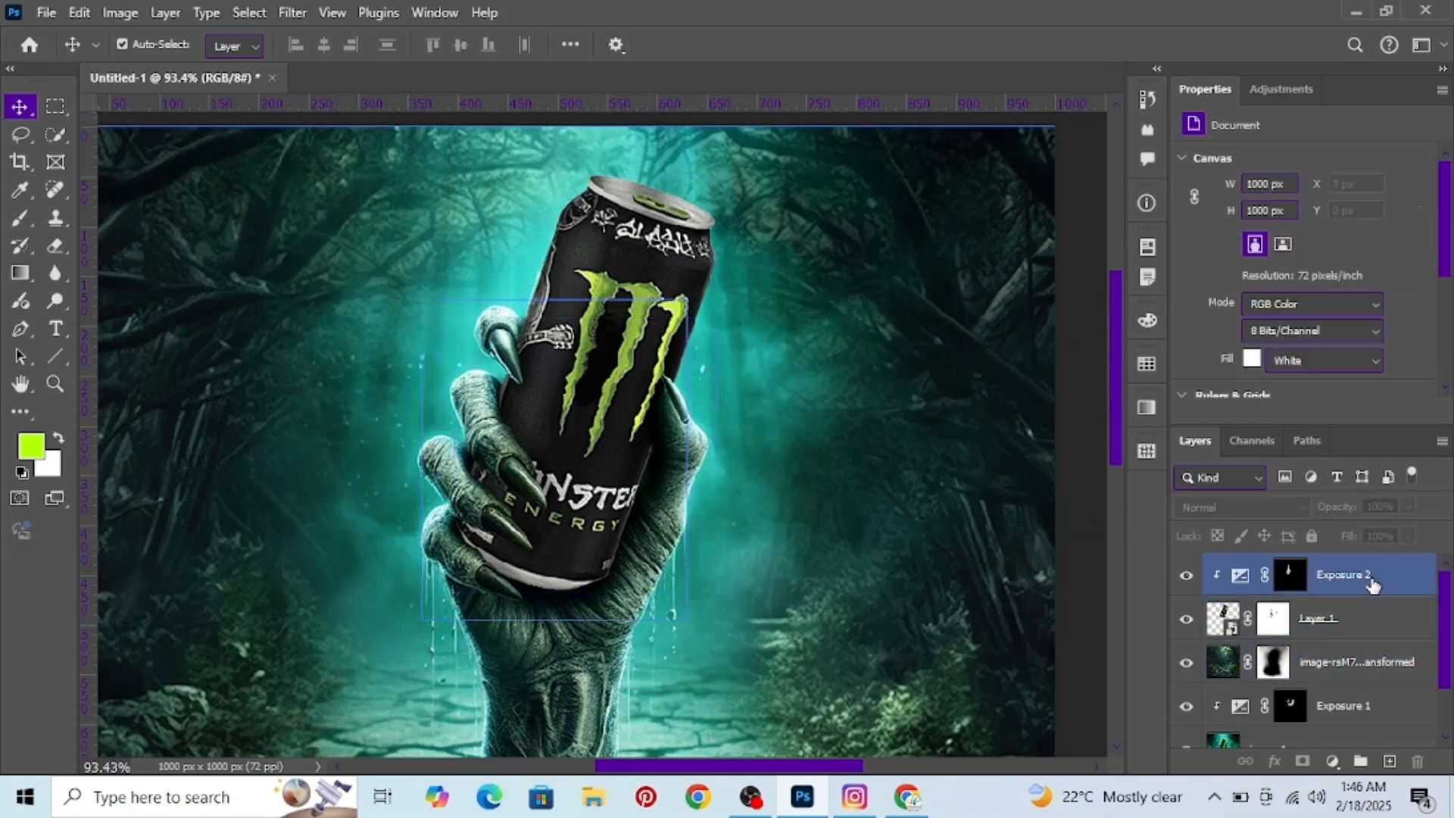
{"action": "left_click", "coordinate": [1372, 580]}
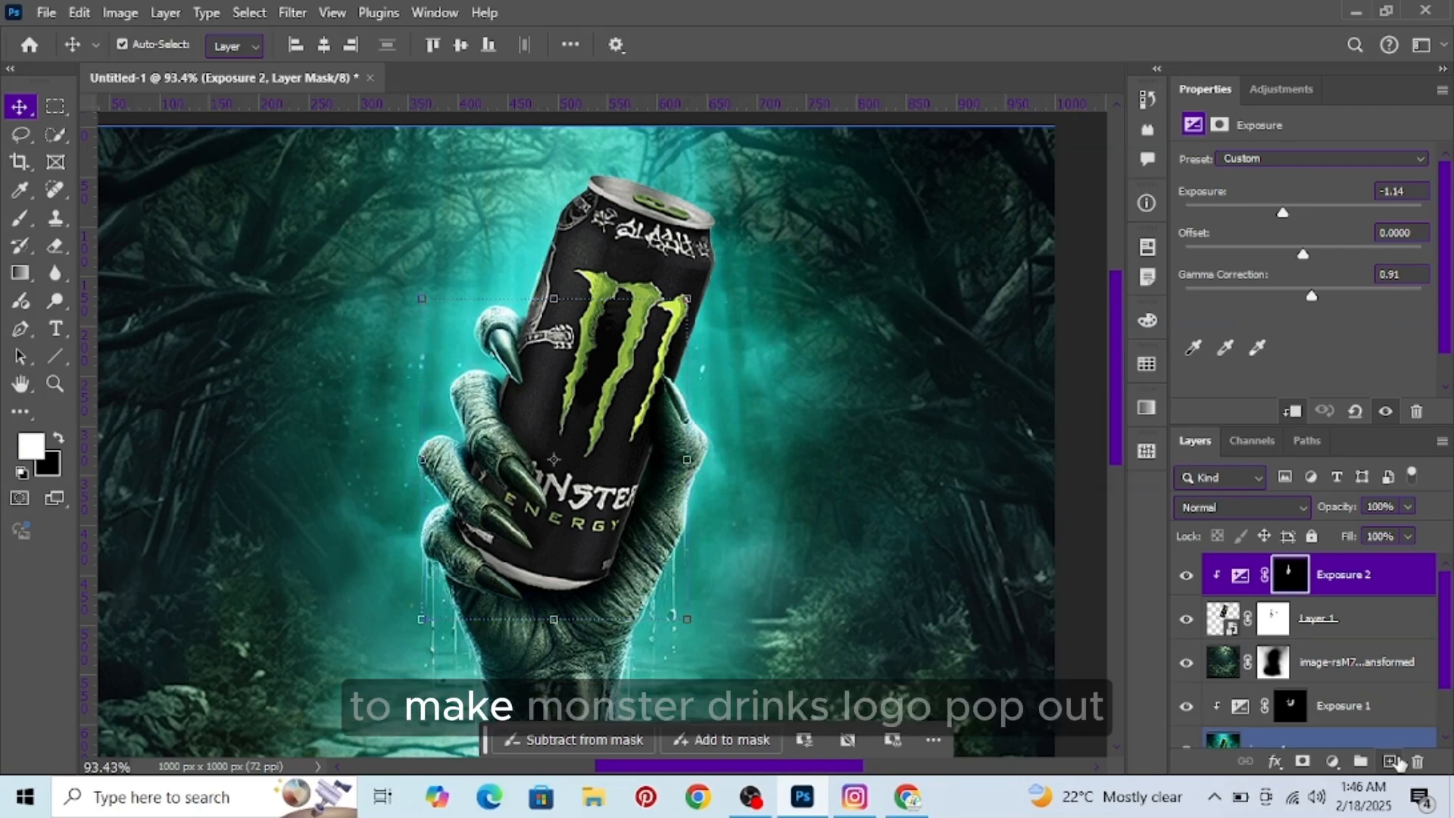
{"action": "left_click", "coordinate": [1390, 760]}
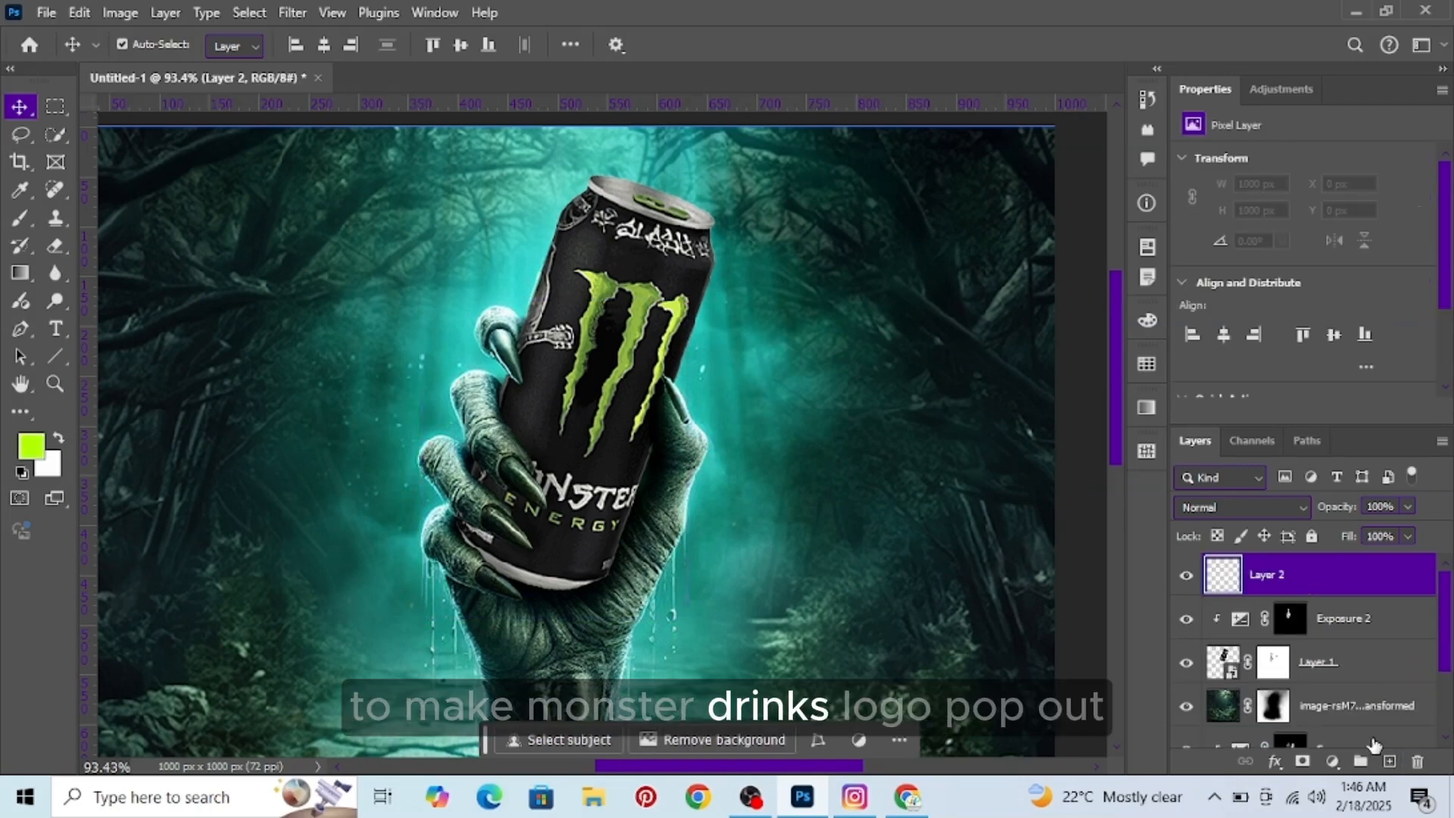
{"action": "left_click", "coordinate": [20, 217]}
{"action": "scroll", "coordinate": [587, 283], "scroll_direction": "up", "scroll_amount": 3}
{"action": "scroll", "coordinate": [586, 284], "scroll_direction": "up", "scroll_amount": 2}
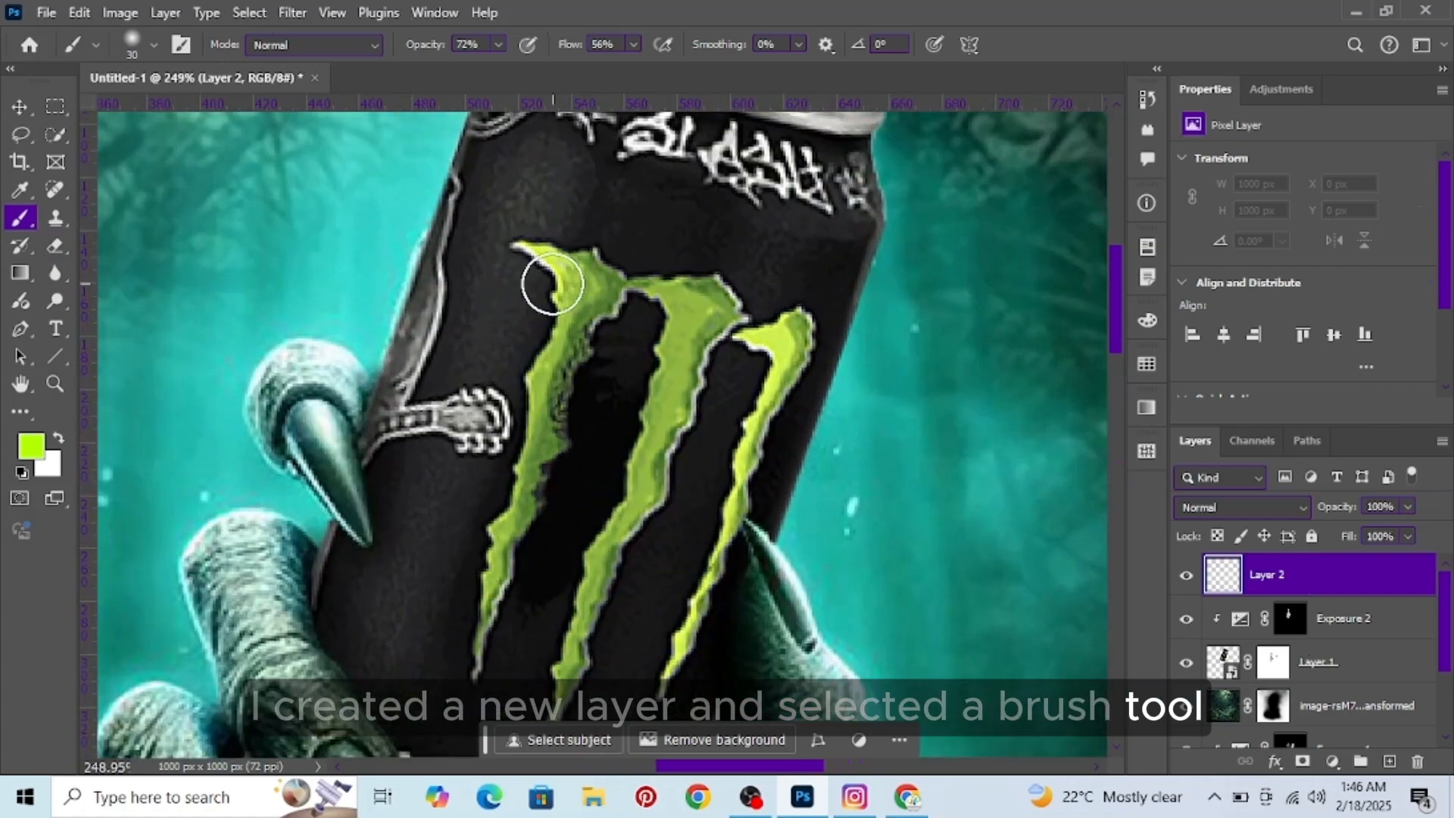
{"action": "mouse_move", "coordinate": [535, 243]}
{"action": "left_mouse_down"}
{"action": "mouse_move", "coordinate": [604, 293]}
{"action": "mouse_move", "coordinate": [553, 373]}
{"action": "mouse_move", "coordinate": [470, 686]}
{"action": "left_mouse_up"}
{"action": "mouse_move", "coordinate": [643, 288]}
{"action": "left_mouse_down"}
{"action": "mouse_move", "coordinate": [723, 298]}
{"action": "mouse_move", "coordinate": [671, 364]}
{"action": "mouse_move", "coordinate": [661, 440]}
{"action": "mouse_move", "coordinate": [553, 711]}
{"action": "left_mouse_up"}
{"action": "mouse_move", "coordinate": [764, 322]}
{"action": "left_mouse_down"}
{"action": "mouse_move", "coordinate": [742, 334]}
{"action": "mouse_move", "coordinate": [662, 693]}
{"action": "left_mouse_up"}
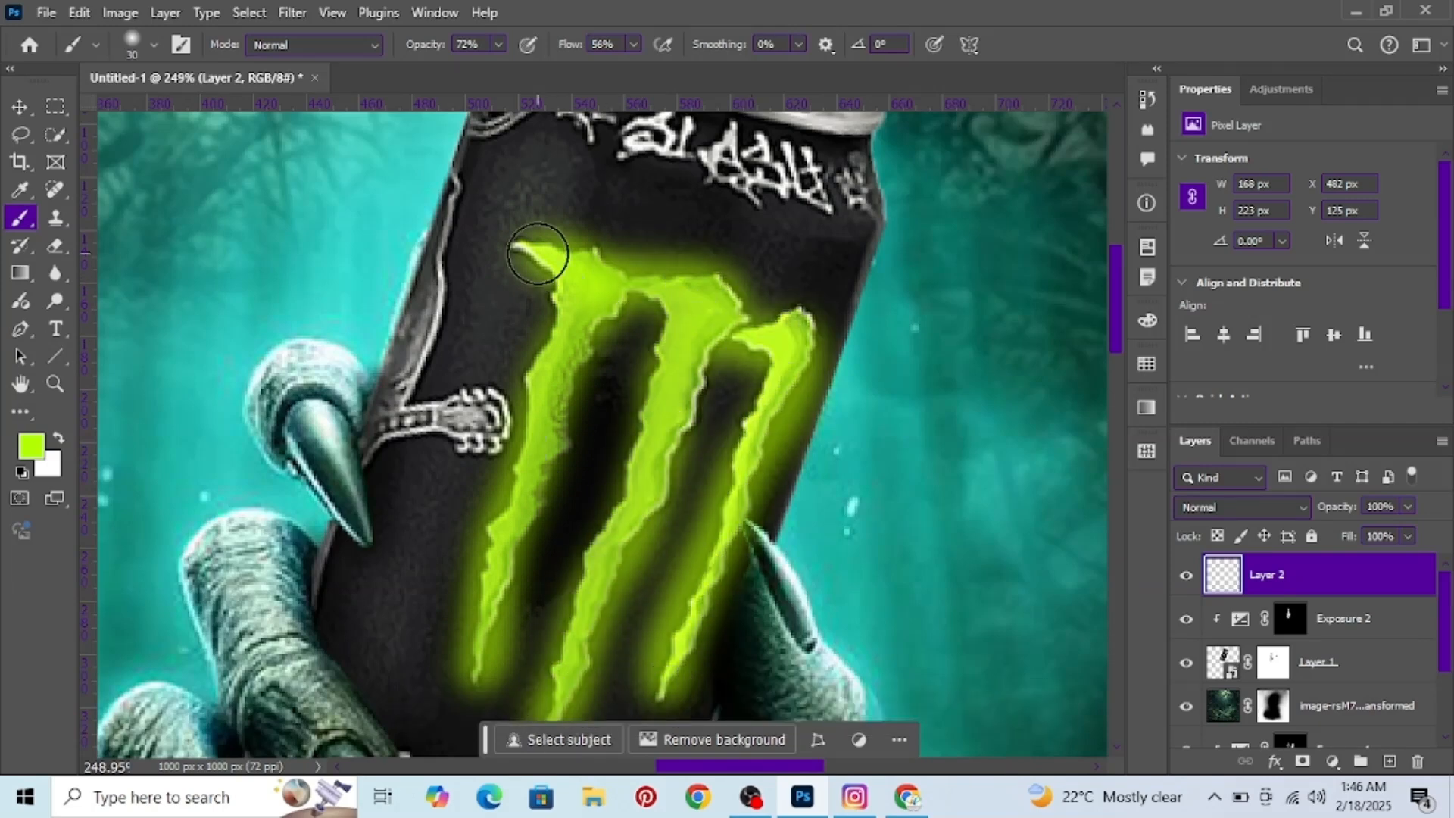
Step: Set the painted logo layer's blend mode to Soft Light and rename the layer highlight 1
{"action": "left_click", "coordinate": [20, 107]}
{"action": "left_click", "coordinate": [1246, 506]}
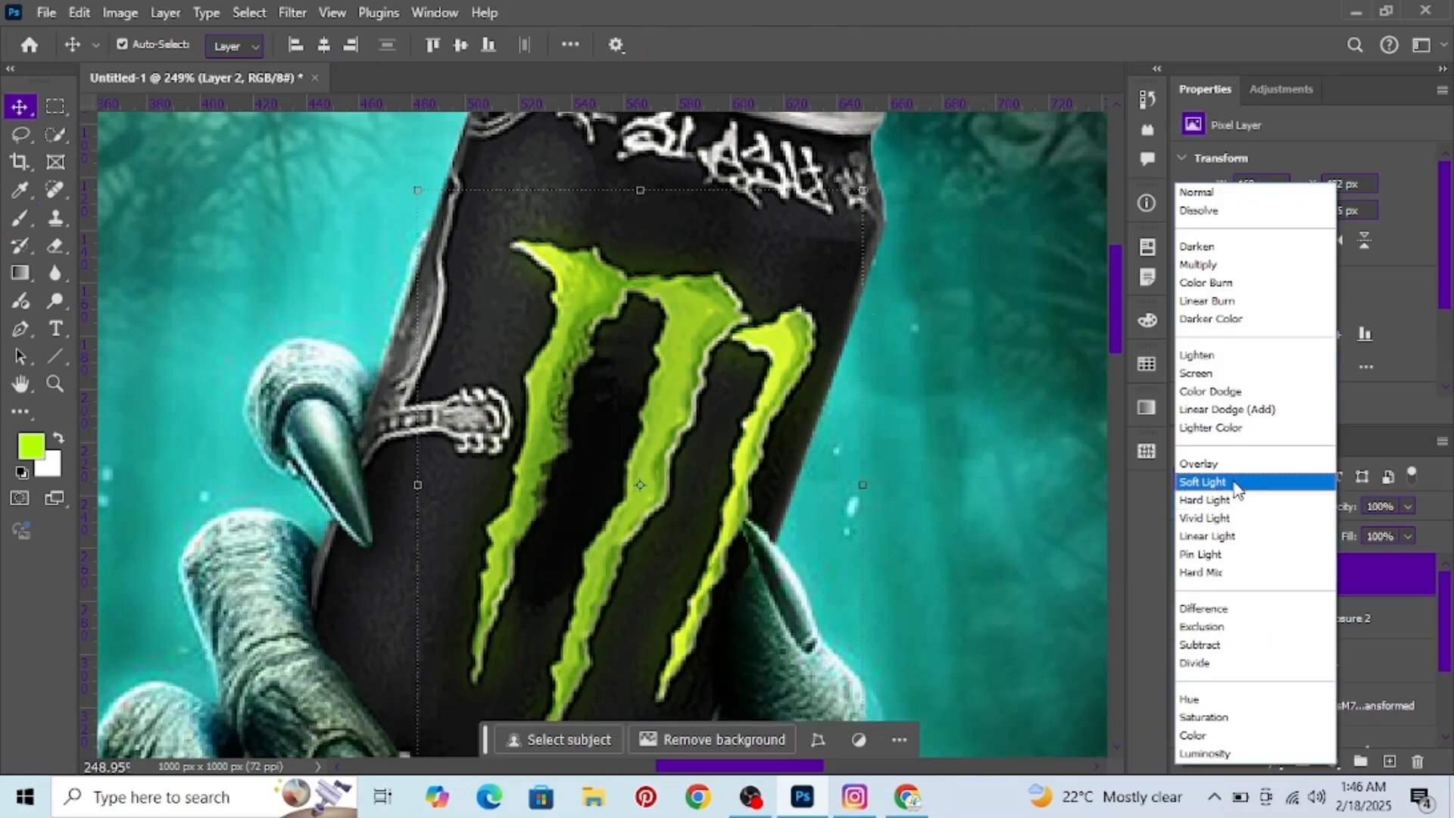
{"action": "left_click", "coordinate": [1234, 484]}
{"action": "left_click", "coordinate": [1186, 575]}
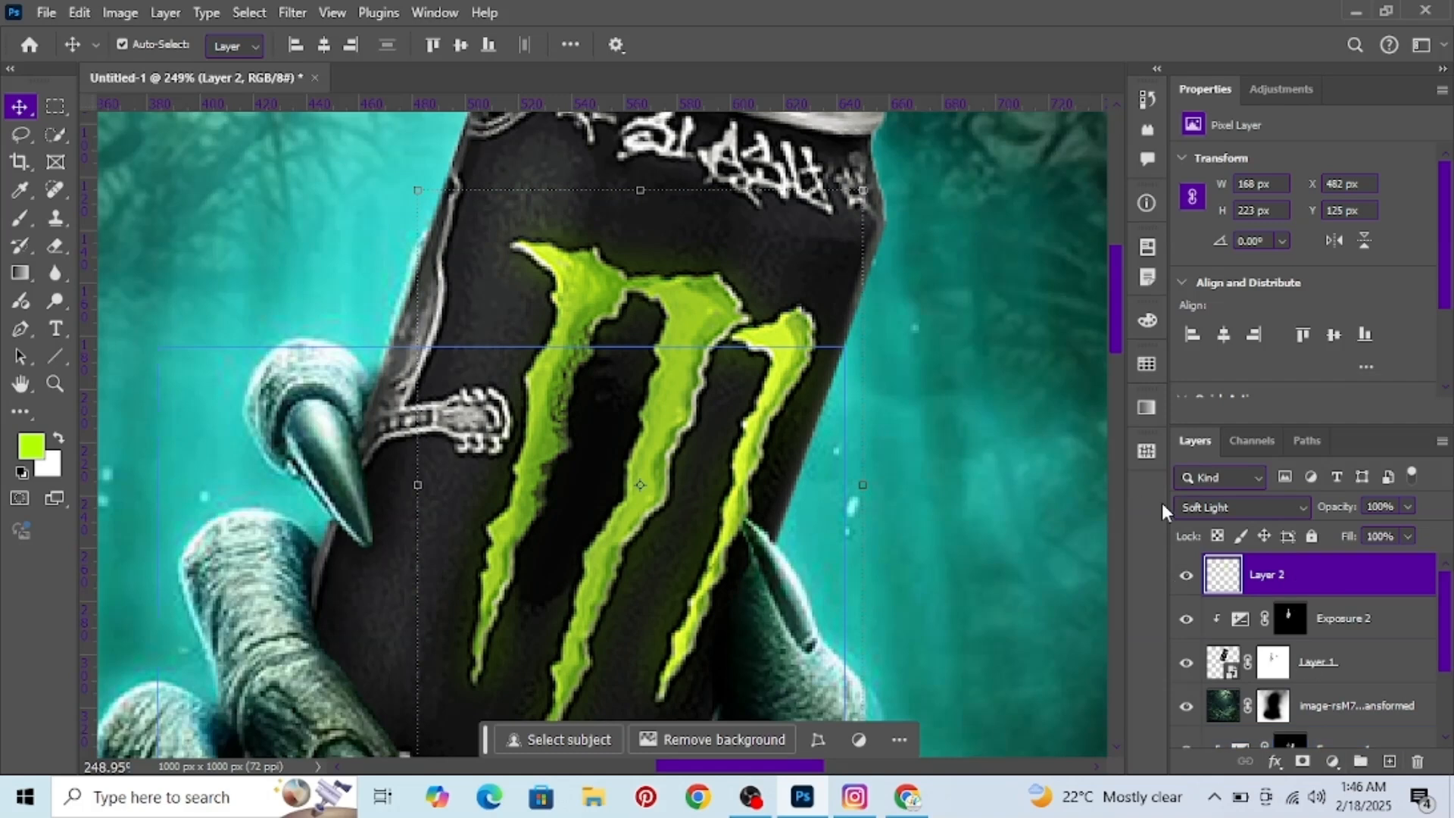
{"action": "double_click", "coordinate": [1265, 576]}
{"action": "type", "text": "highlight"}
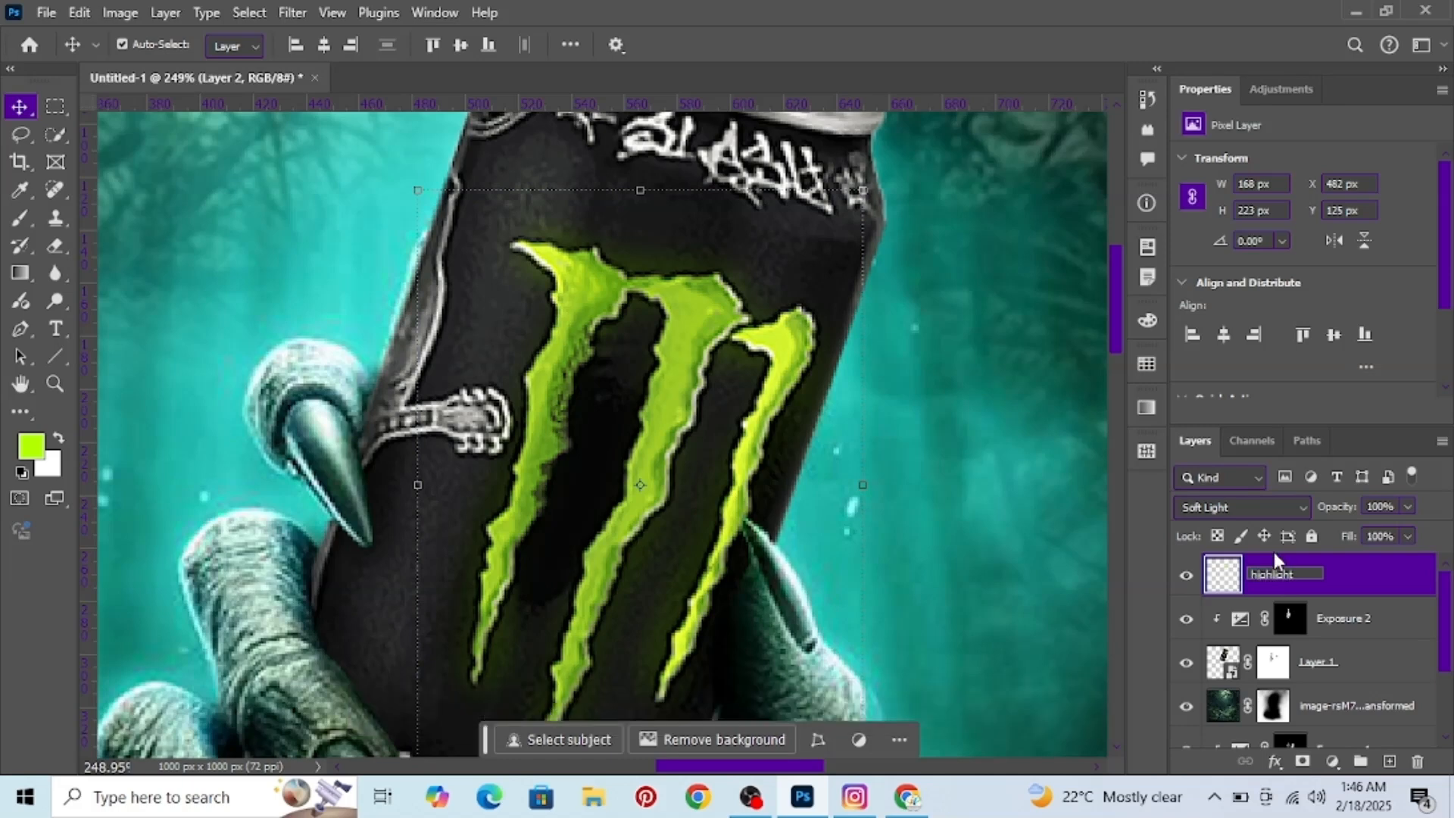
{"action": "type", "text": " 1"}
{"action": "key", "text": "Return"}
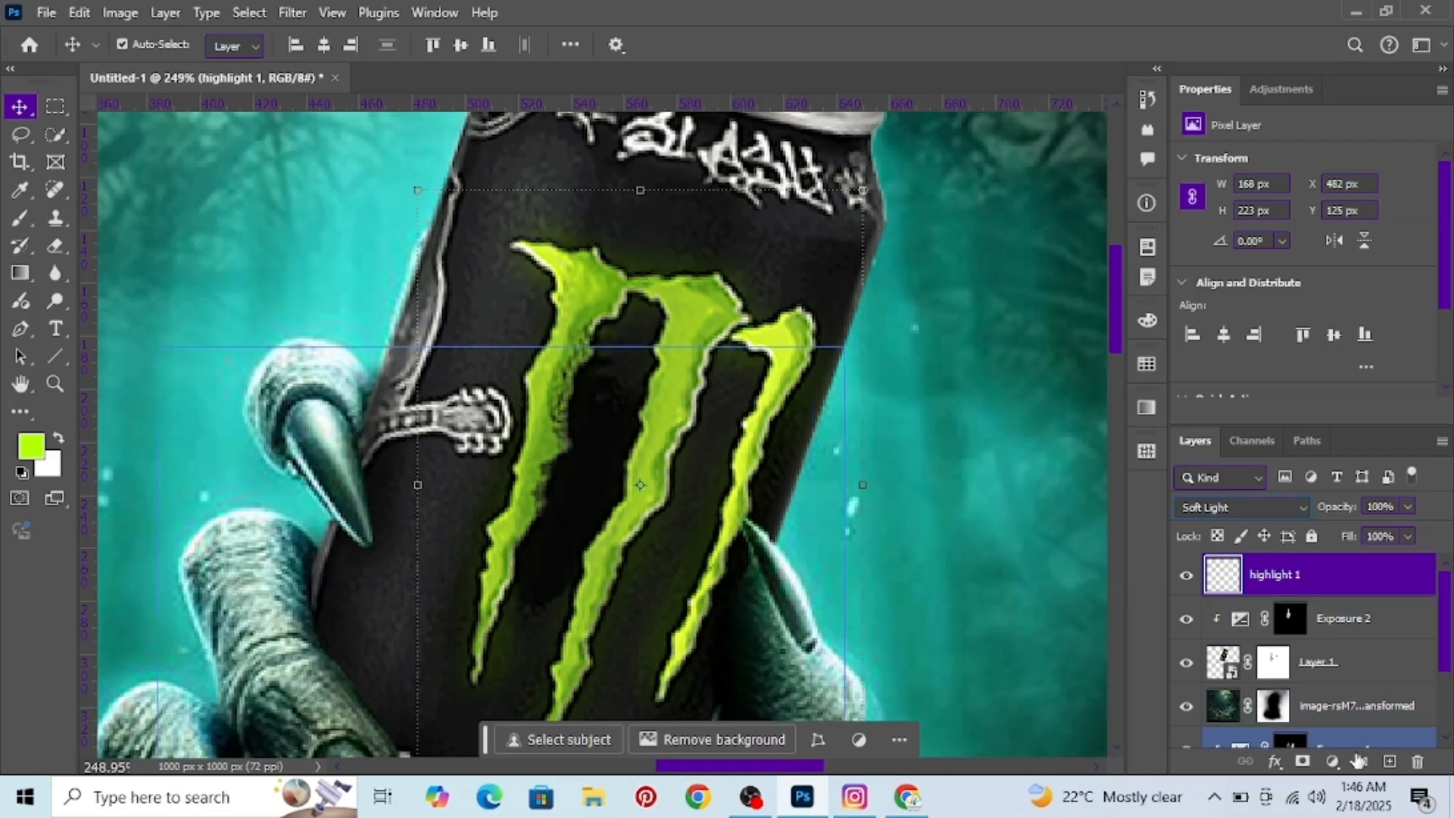
Step: Paint a broad lime glow over the logo on a new layer above highlight 1, using a 150 px brush at 48% opacity and 39% flow
{"action": "left_click", "coordinate": [1387, 761]}
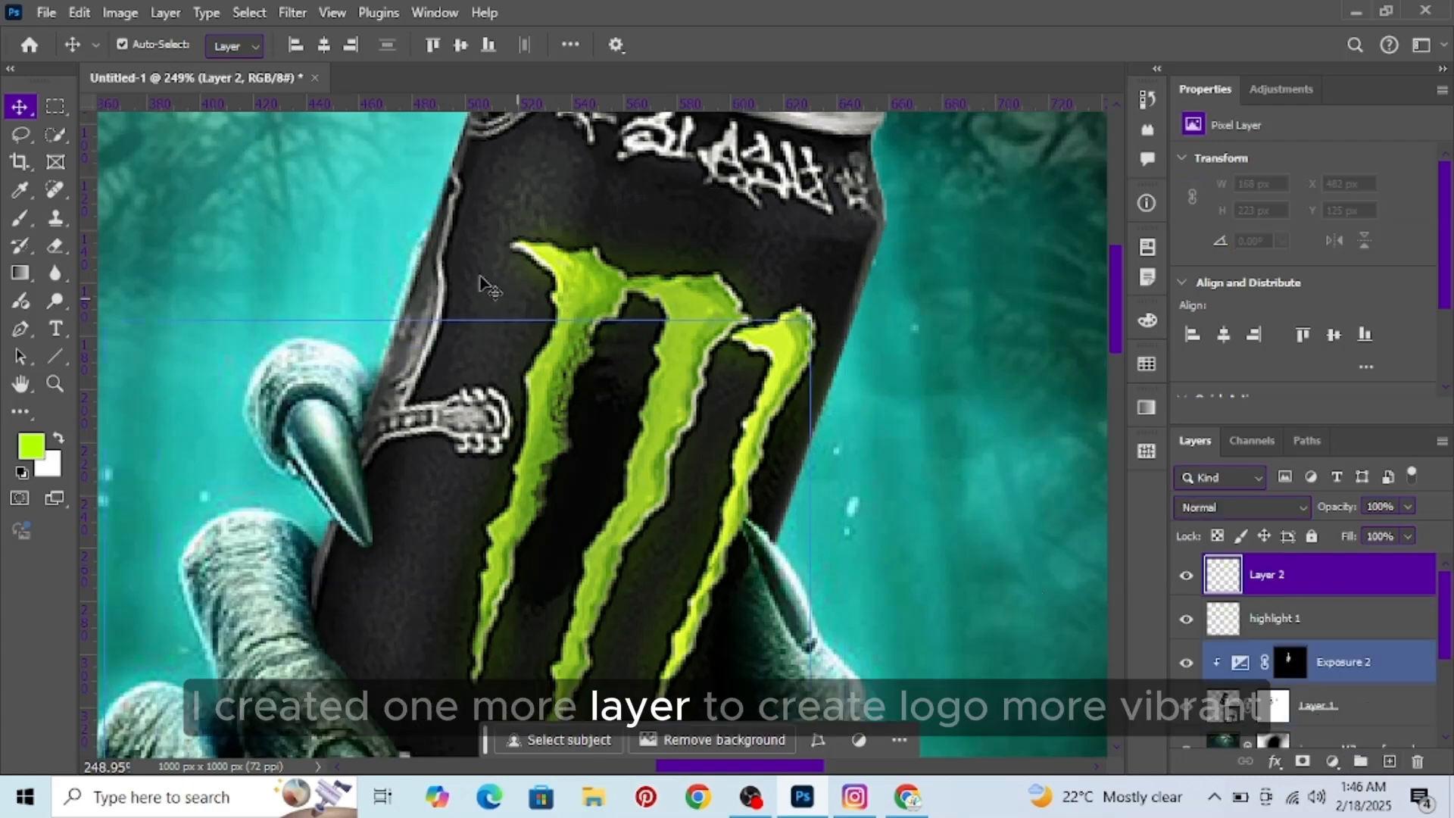
{"action": "key", "text": "ctrl+minus"}
{"action": "key", "text": "ctrl+minus"}
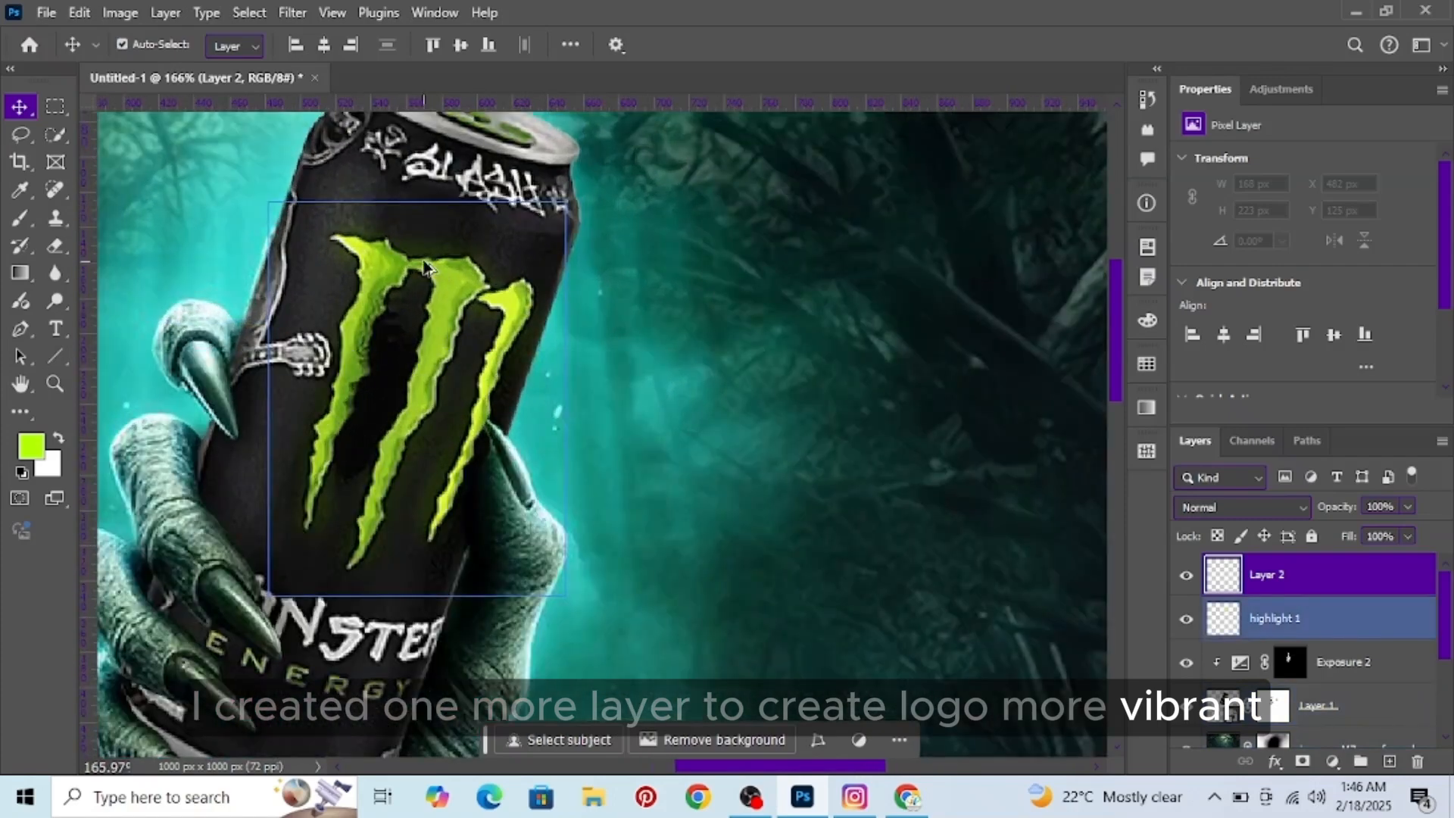
{"action": "left_click", "coordinate": [18, 224]}
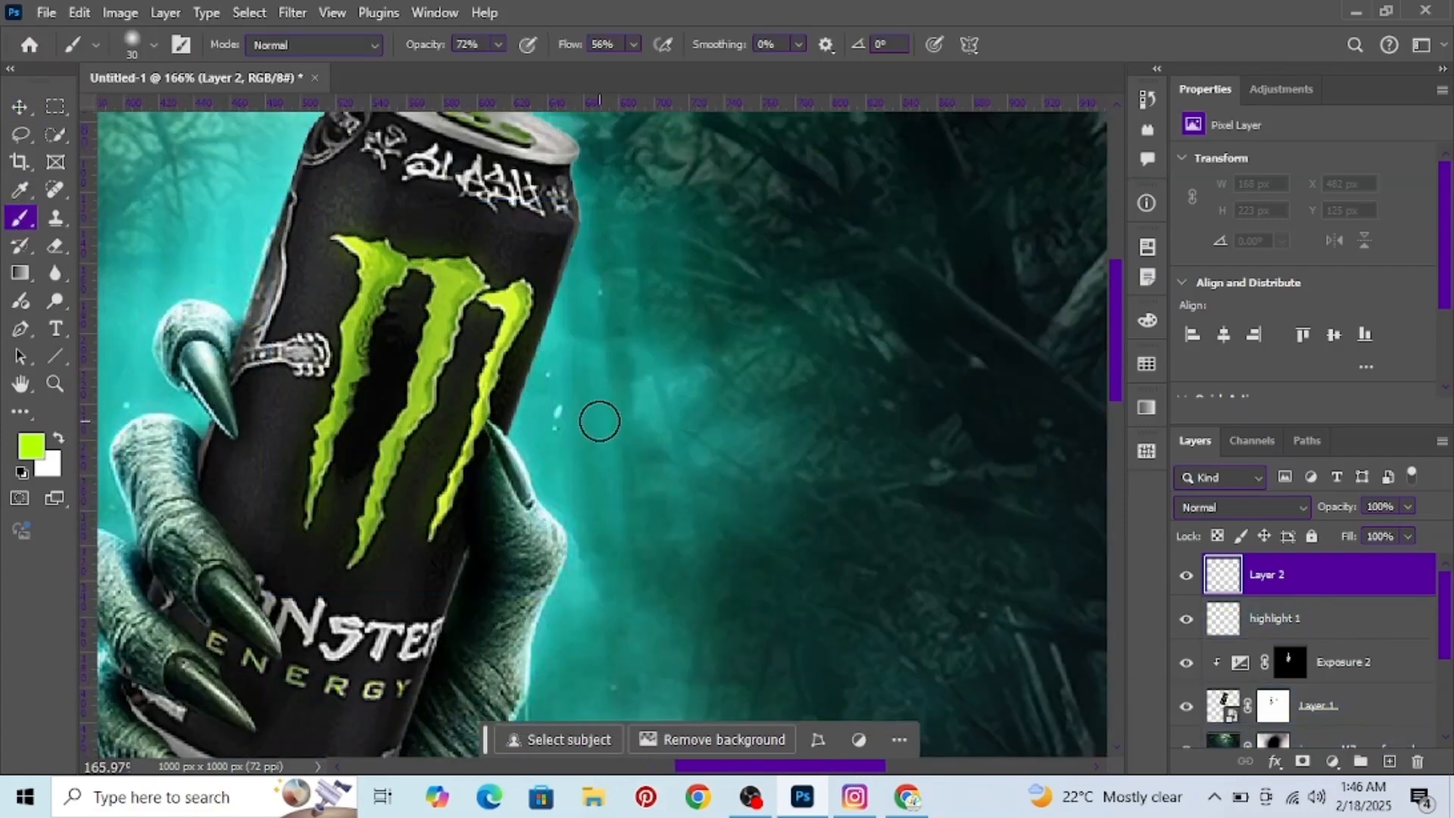
{"action": "key", "text": "bracketright"}
{"action": "key", "text": "bracketright"}
{"action": "key", "text": "bracketright"}
{"action": "key", "text": "bracketright"}
{"action": "key", "text": "bracketright"}
{"action": "key", "text": "bracketright"}
{"action": "key", "text": "bracketright"}
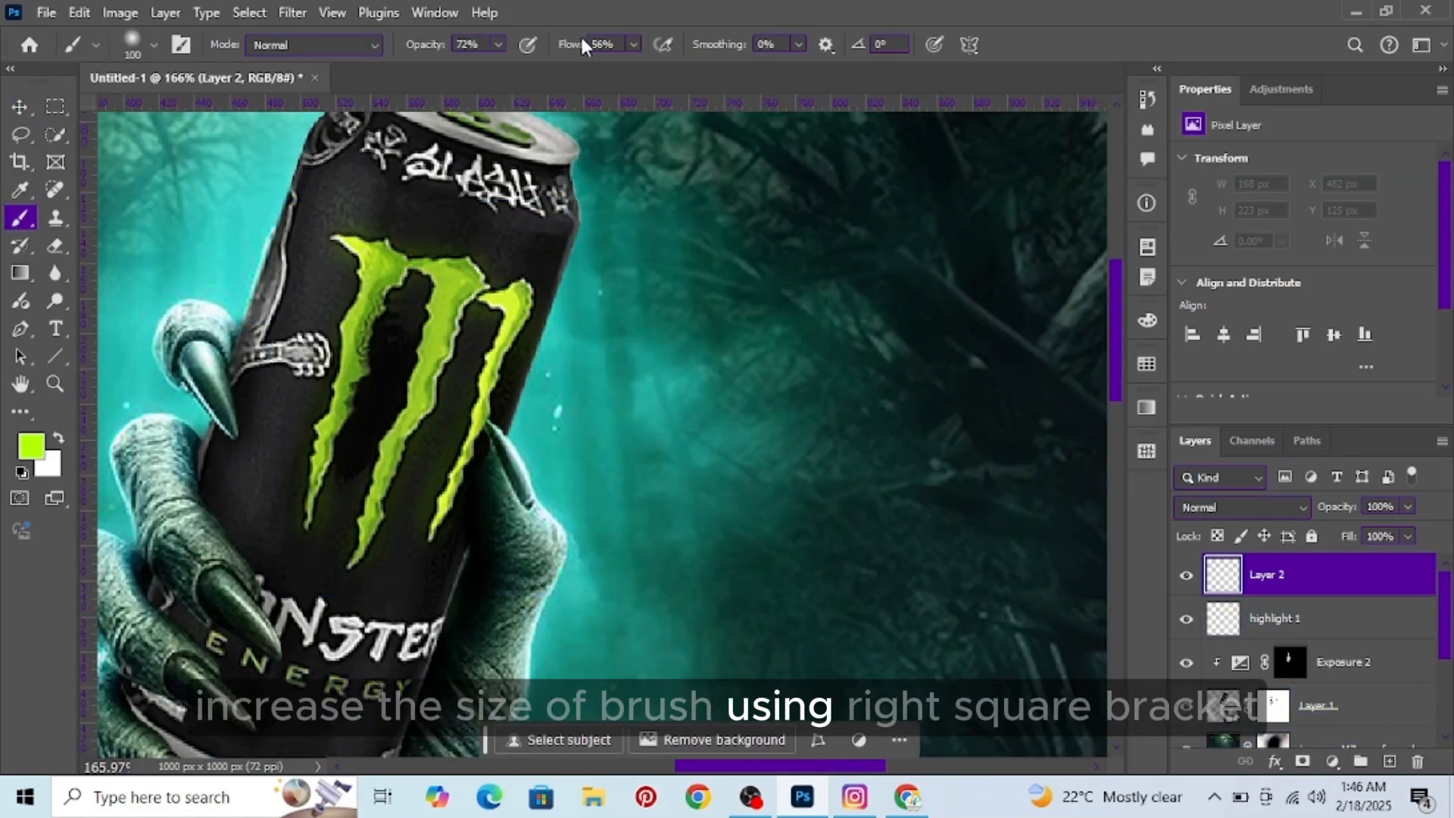
{"action": "left_click_drag", "start_coordinate": [583, 46], "coordinate": [561, 45]}
{"action": "left_click_drag", "start_coordinate": [428, 47], "coordinate": [405, 49]}
{"action": "key", "text": "bracketright"}
{"action": "key", "text": "bracketright"}
{"action": "key", "text": "bracketright"}
{"action": "key", "text": "bracketright"}
{"action": "key", "text": "bracketright"}
{"action": "mouse_move", "coordinate": [379, 311]}
{"action": "left_mouse_down"}
{"action": "mouse_move", "coordinate": [454, 309]}
{"action": "mouse_move", "coordinate": [472, 361]}
{"action": "mouse_move", "coordinate": [424, 374]}
{"action": "mouse_move", "coordinate": [380, 420]}
{"action": "mouse_move", "coordinate": [376, 481]}
{"action": "mouse_move", "coordinate": [393, 499]}
{"action": "mouse_move", "coordinate": [481, 333]}
{"action": "mouse_move", "coordinate": [406, 254]}
{"action": "mouse_move", "coordinate": [386, 327]}
{"action": "mouse_move", "coordinate": [454, 416]}
{"action": "left_mouse_up"}
Step: Try Lighter Color, Overlay and Linear Light on the glow layer, and settle on Hard Light at 34% opacity
{"action": "key", "text": "v"}
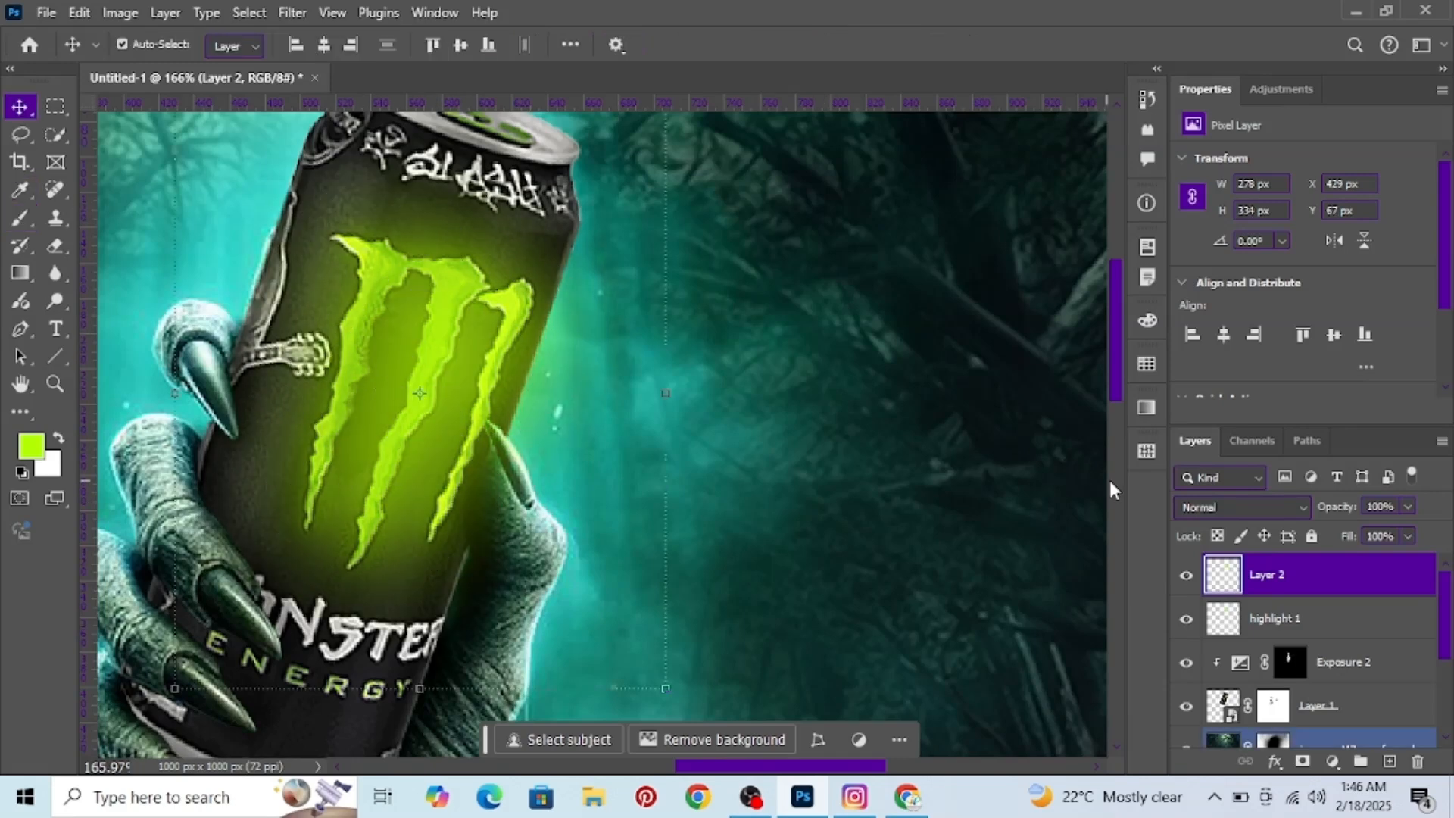
{"action": "left_click", "coordinate": [1242, 507]}
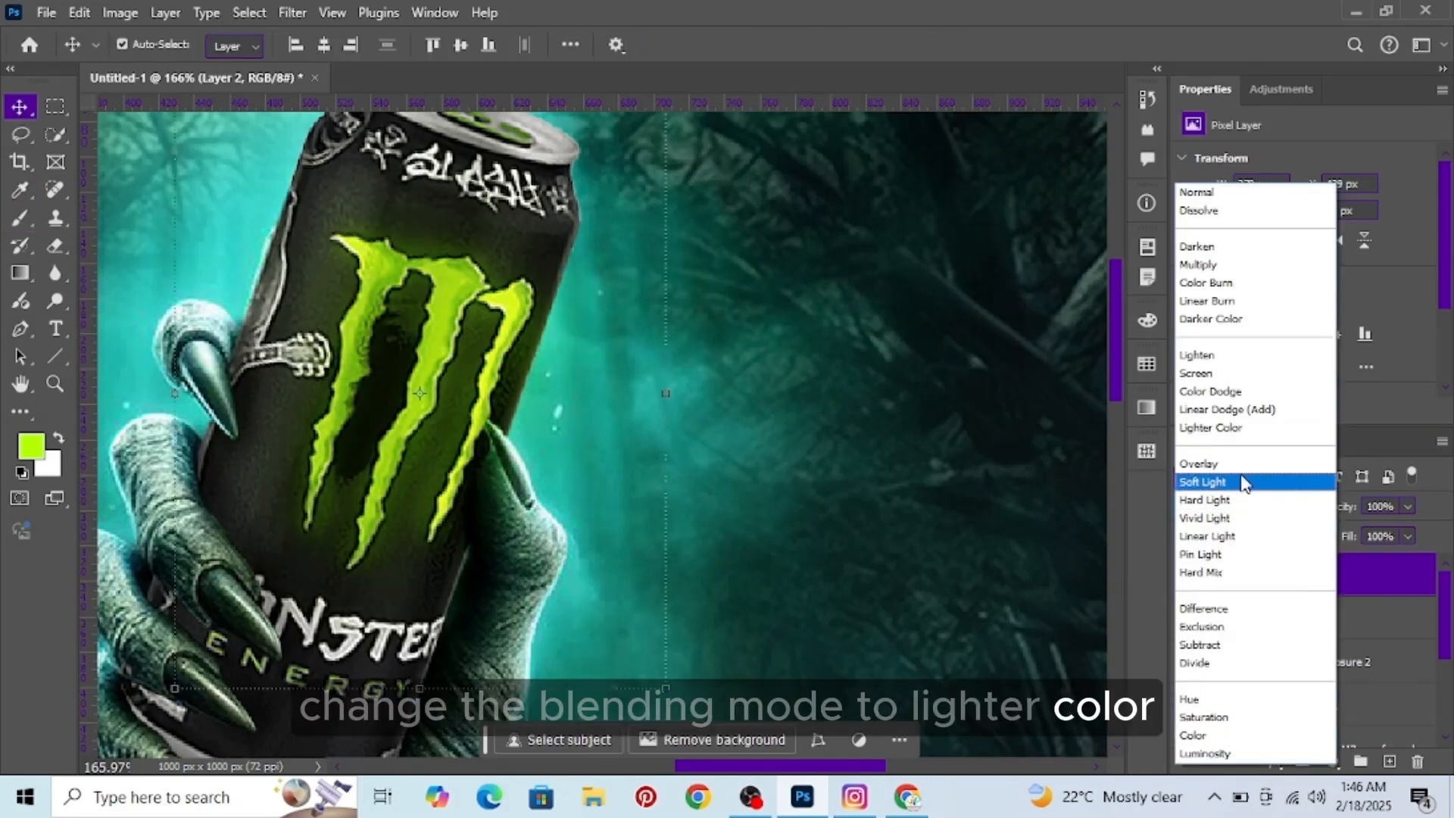
{"action": "left_click", "coordinate": [1238, 436]}
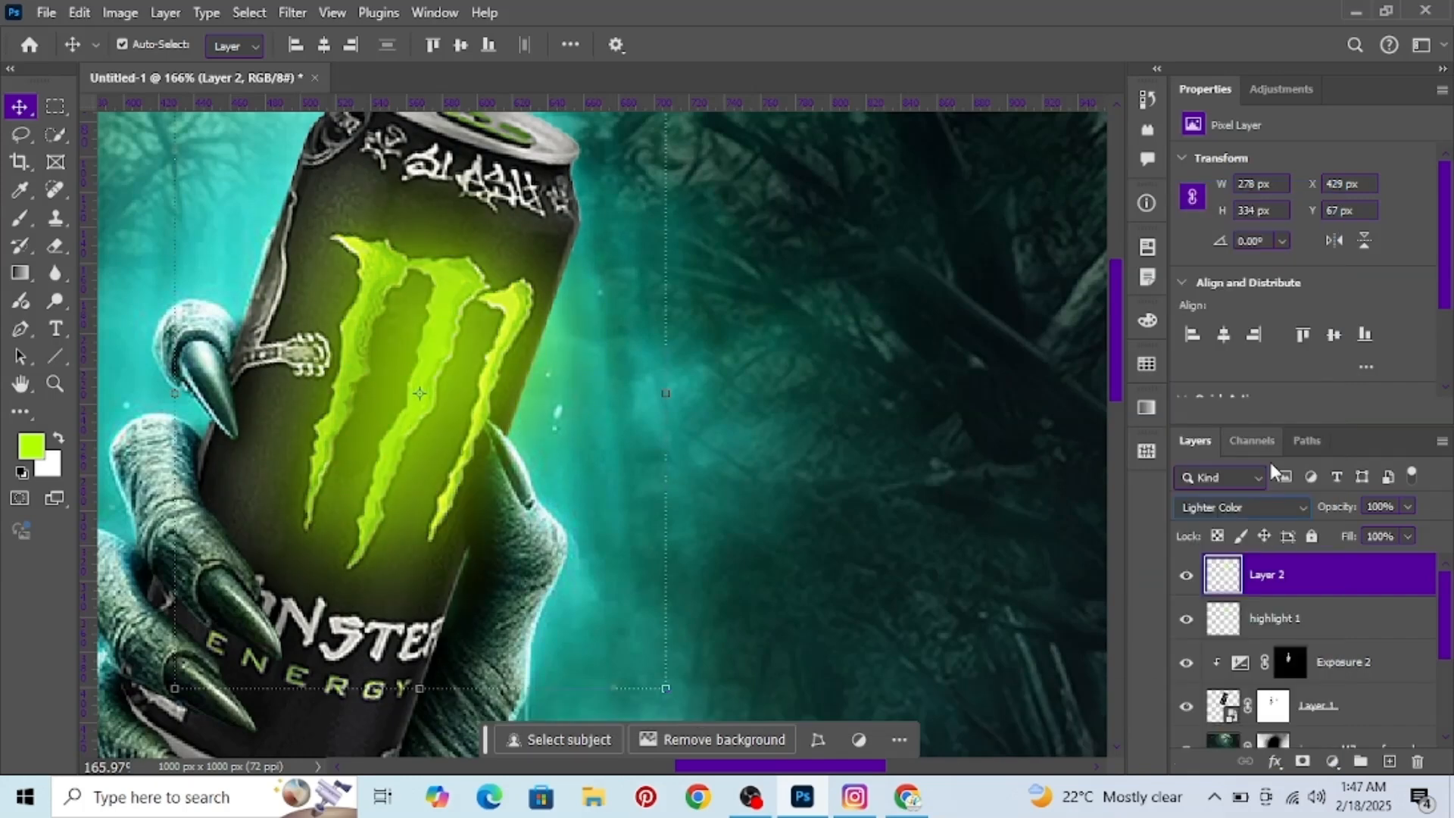
{"action": "mouse_move", "coordinate": [1336, 507]}
{"action": "left_mouse_down"}
{"action": "mouse_move", "coordinate": [1301, 517]}
{"action": "mouse_move", "coordinate": [1335, 513]}
{"action": "left_mouse_up"}
{"action": "key", "text": "Down"}
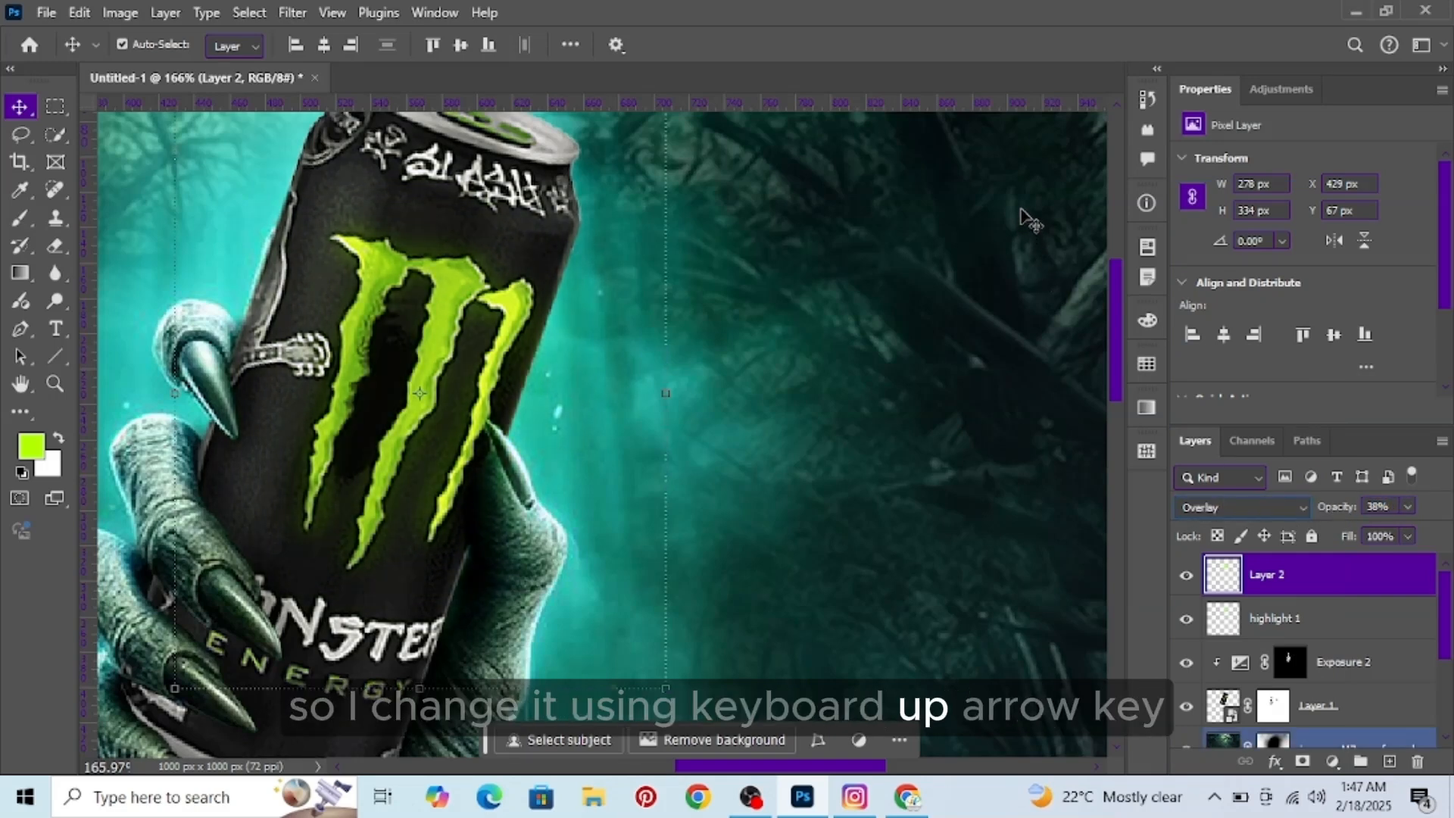
{"action": "key", "text": "Down"}
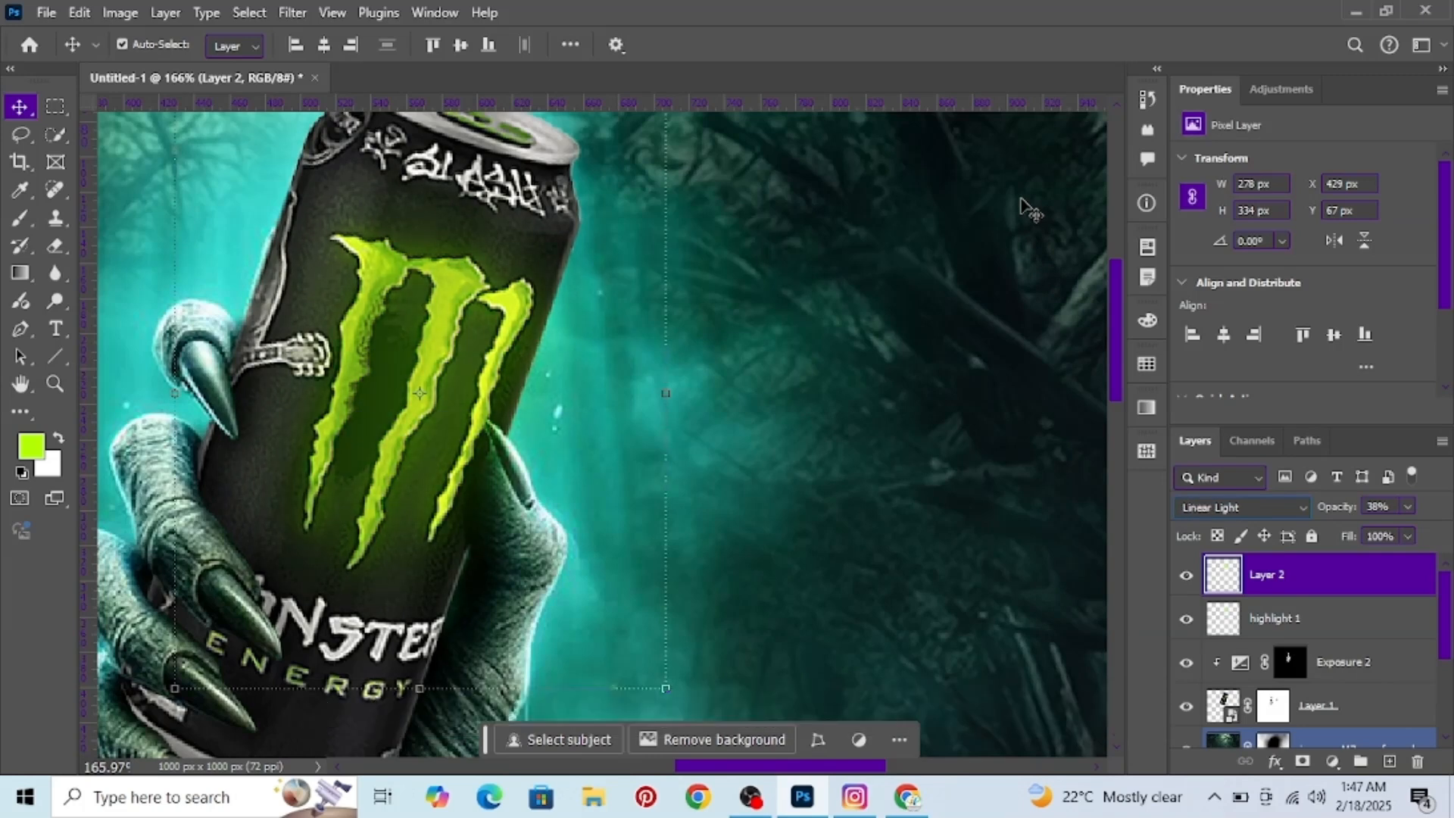
{"action": "key", "text": "Down"}
{"action": "key", "text": "Up"}
{"action": "left_click_drag", "start_coordinate": [1353, 513], "coordinate": [1339, 511]}
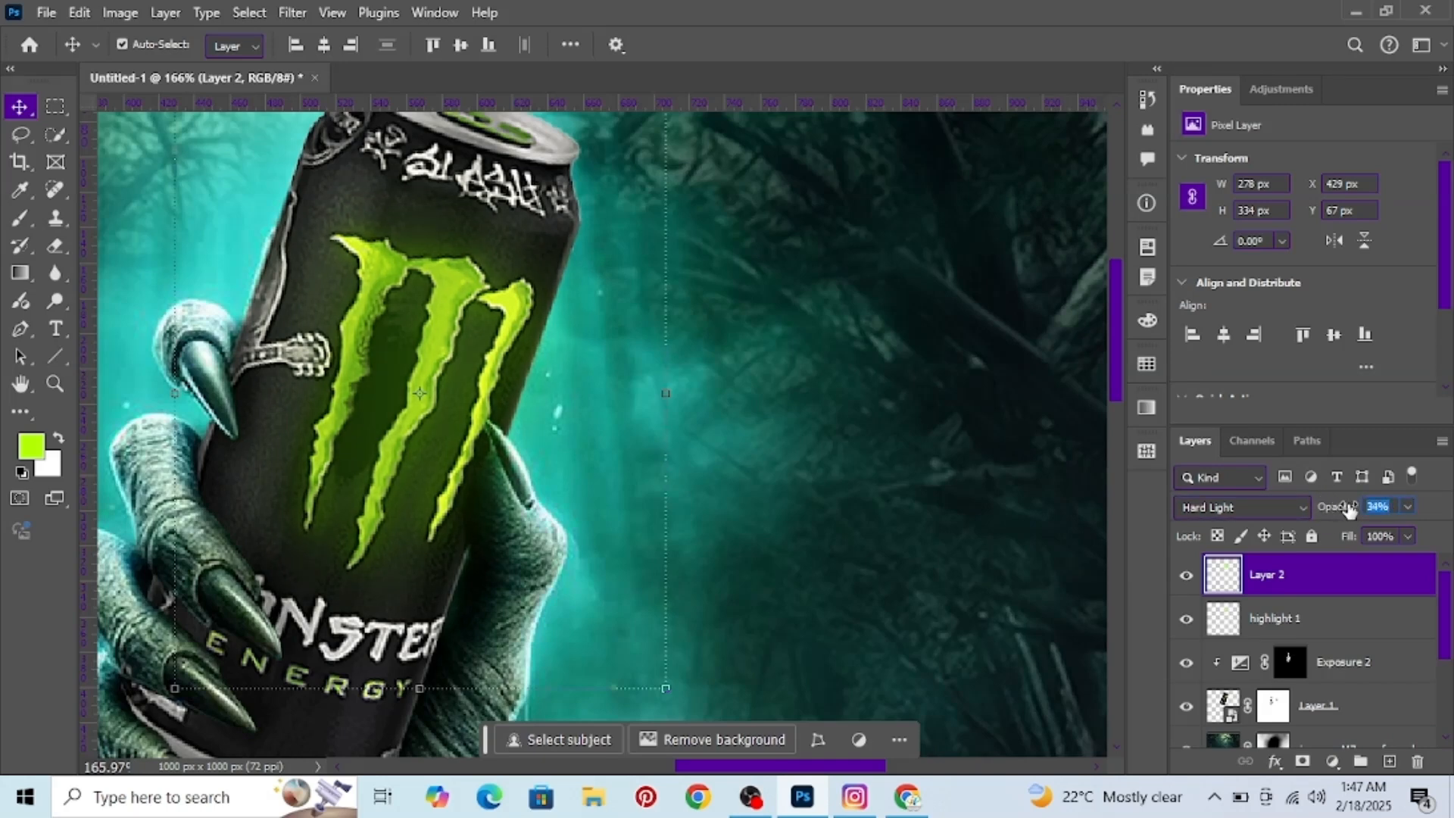
Step: Add a new layer for claw highlights directly above the masked forest image layer, below the can
{"action": "left_click", "coordinate": [712, 394]}
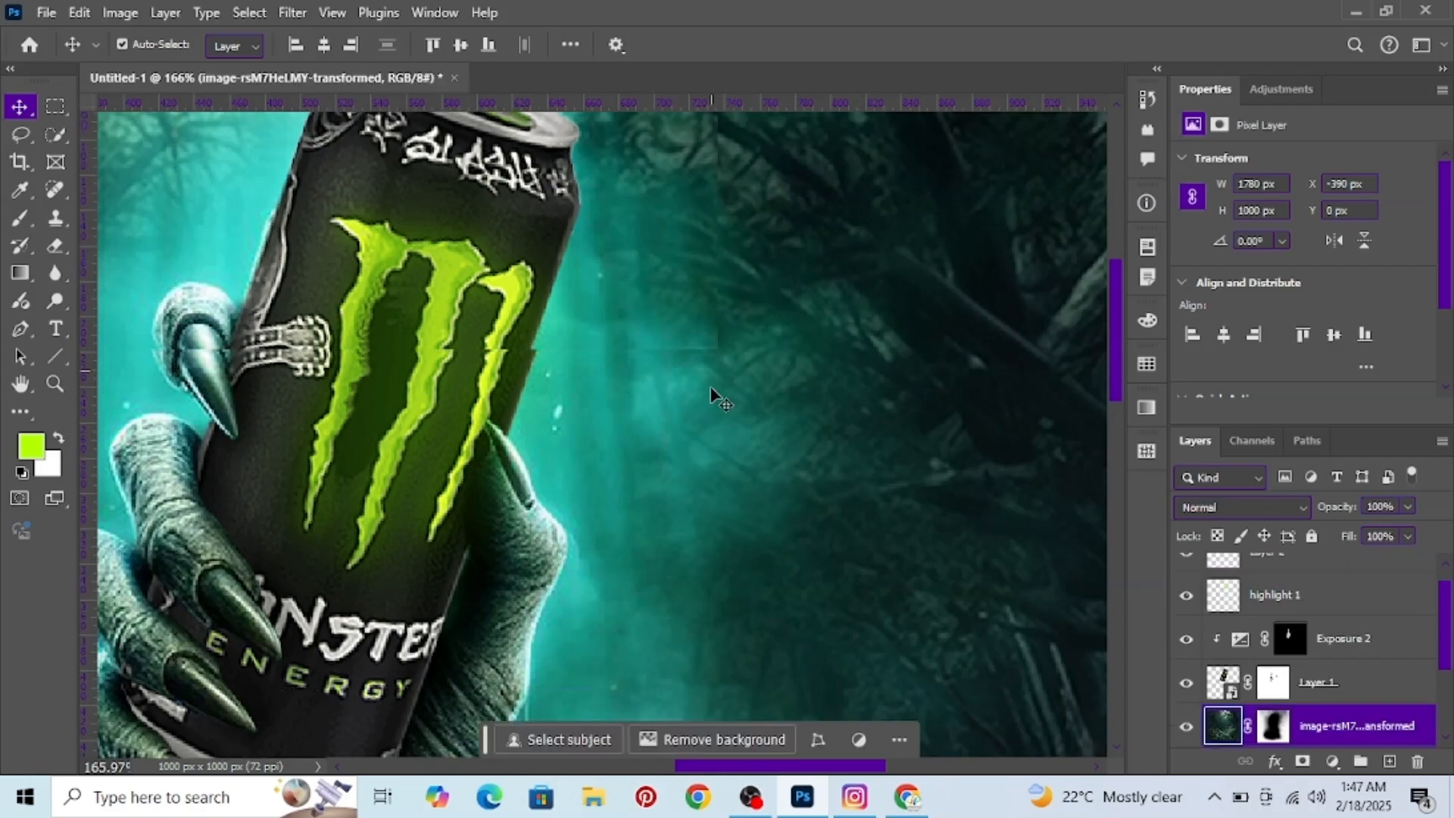
{"action": "scroll", "coordinate": [712, 394], "scroll_direction": "down", "scroll_amount": 6}
{"action": "scroll", "coordinate": [685, 401], "scroll_direction": "up", "scroll_amount": 7}
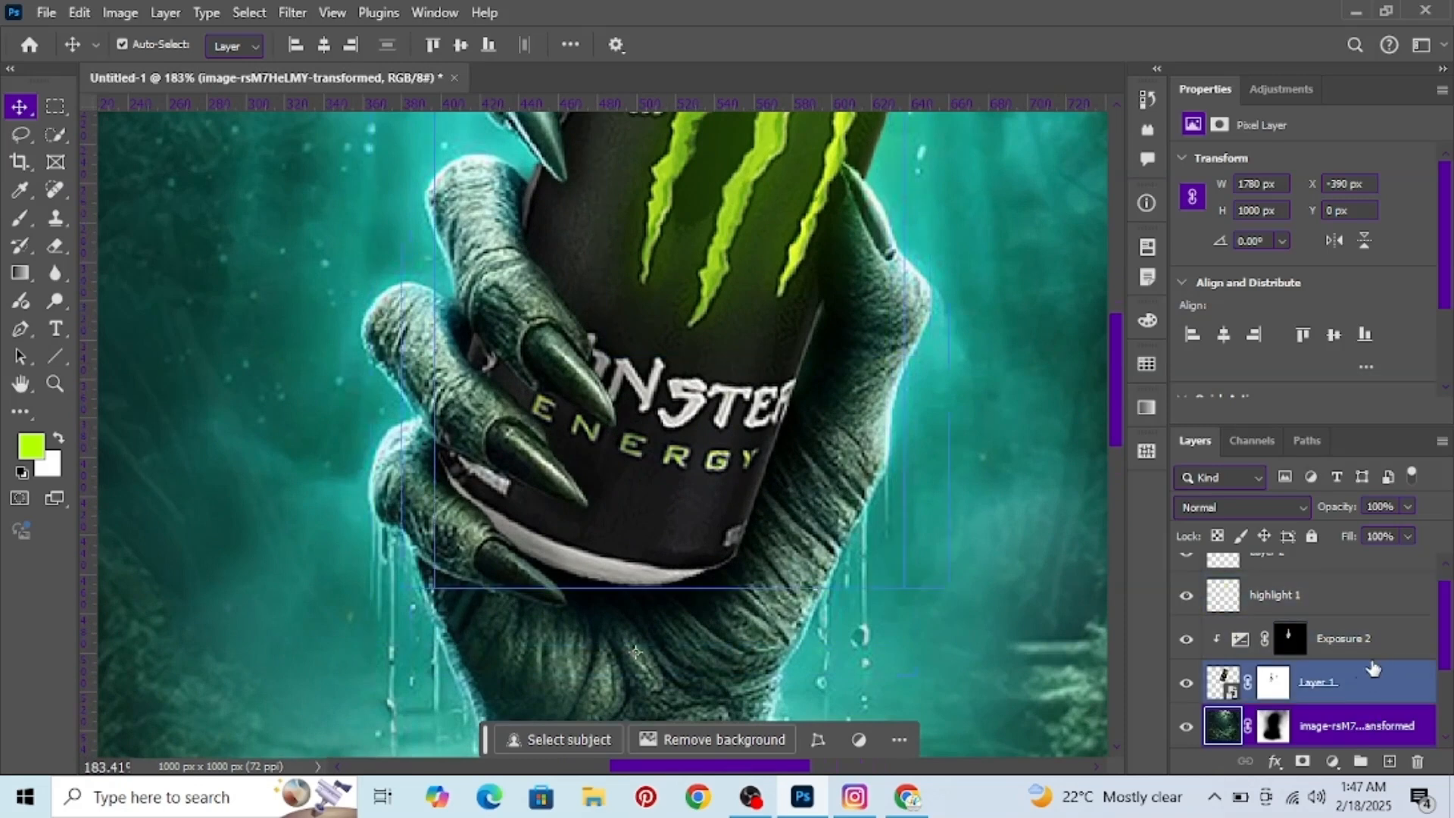
{"action": "scroll", "coordinate": [1391, 659], "scroll_direction": "up", "scroll_amount": 1}
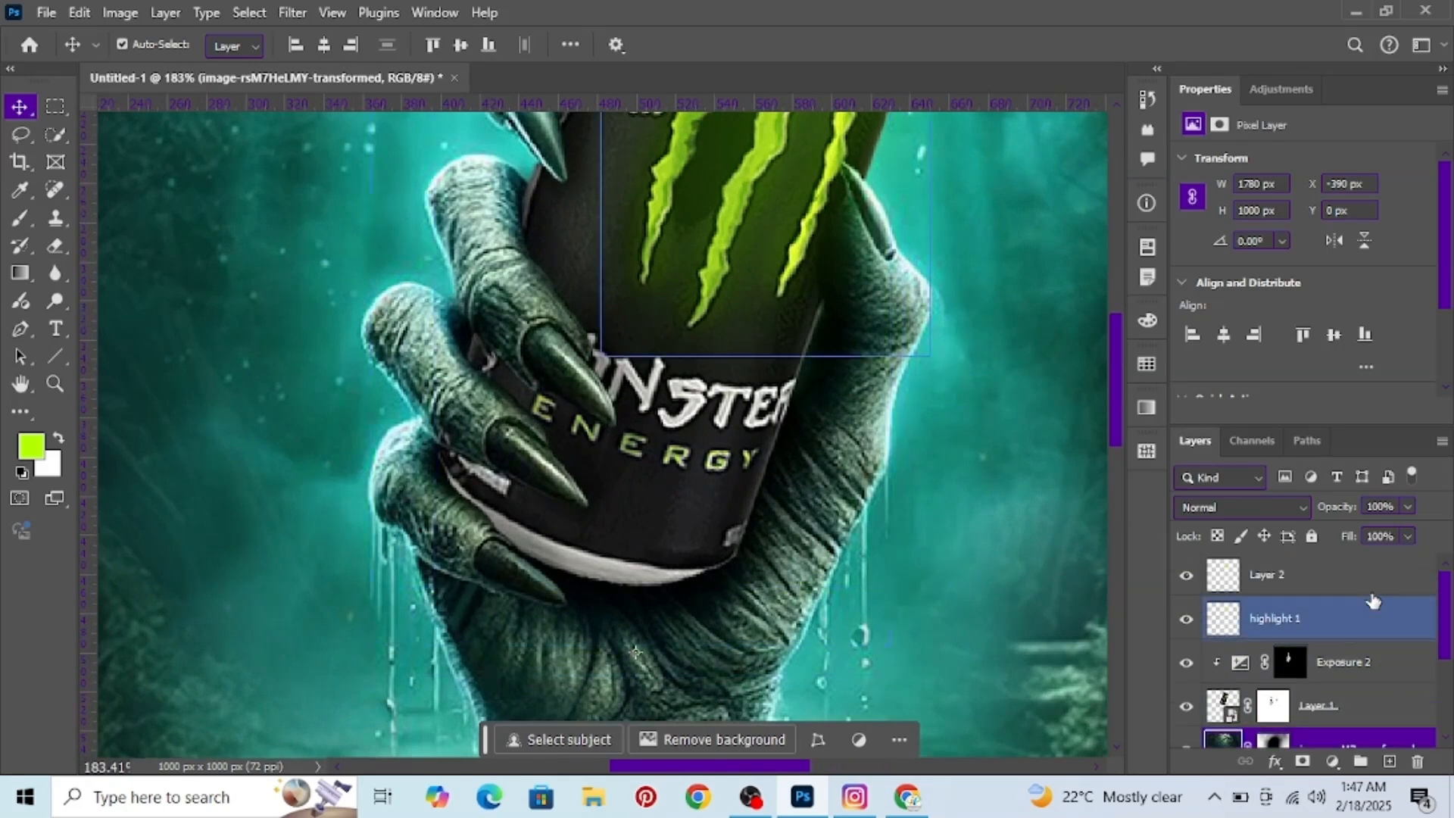
{"action": "left_click", "coordinate": [1390, 760]}
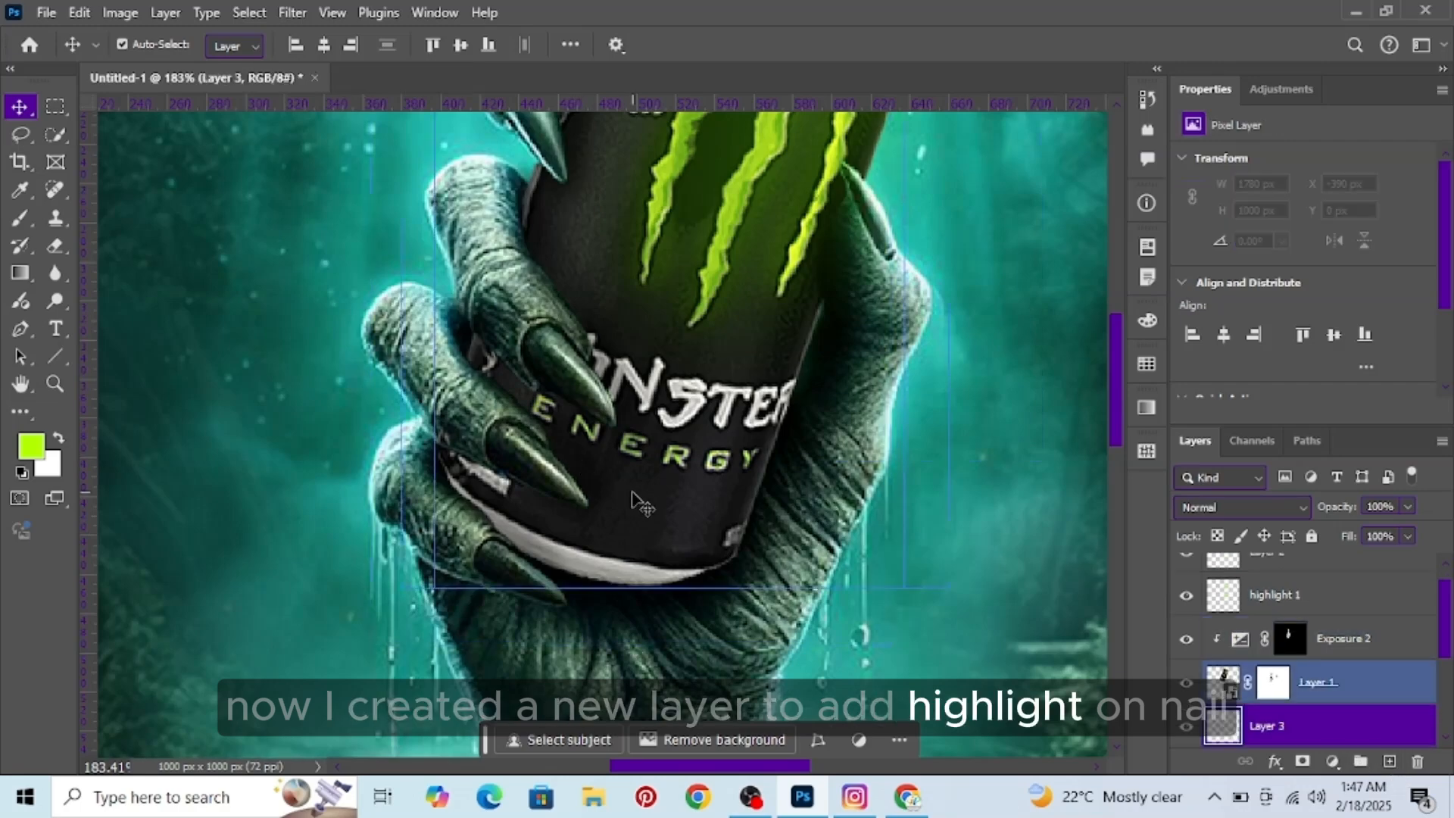
{"action": "scroll", "coordinate": [719, 488], "scroll_direction": "down", "scroll_amount": 1}
{"action": "scroll", "coordinate": [1212, 686], "scroll_direction": "down", "scroll_amount": 3}
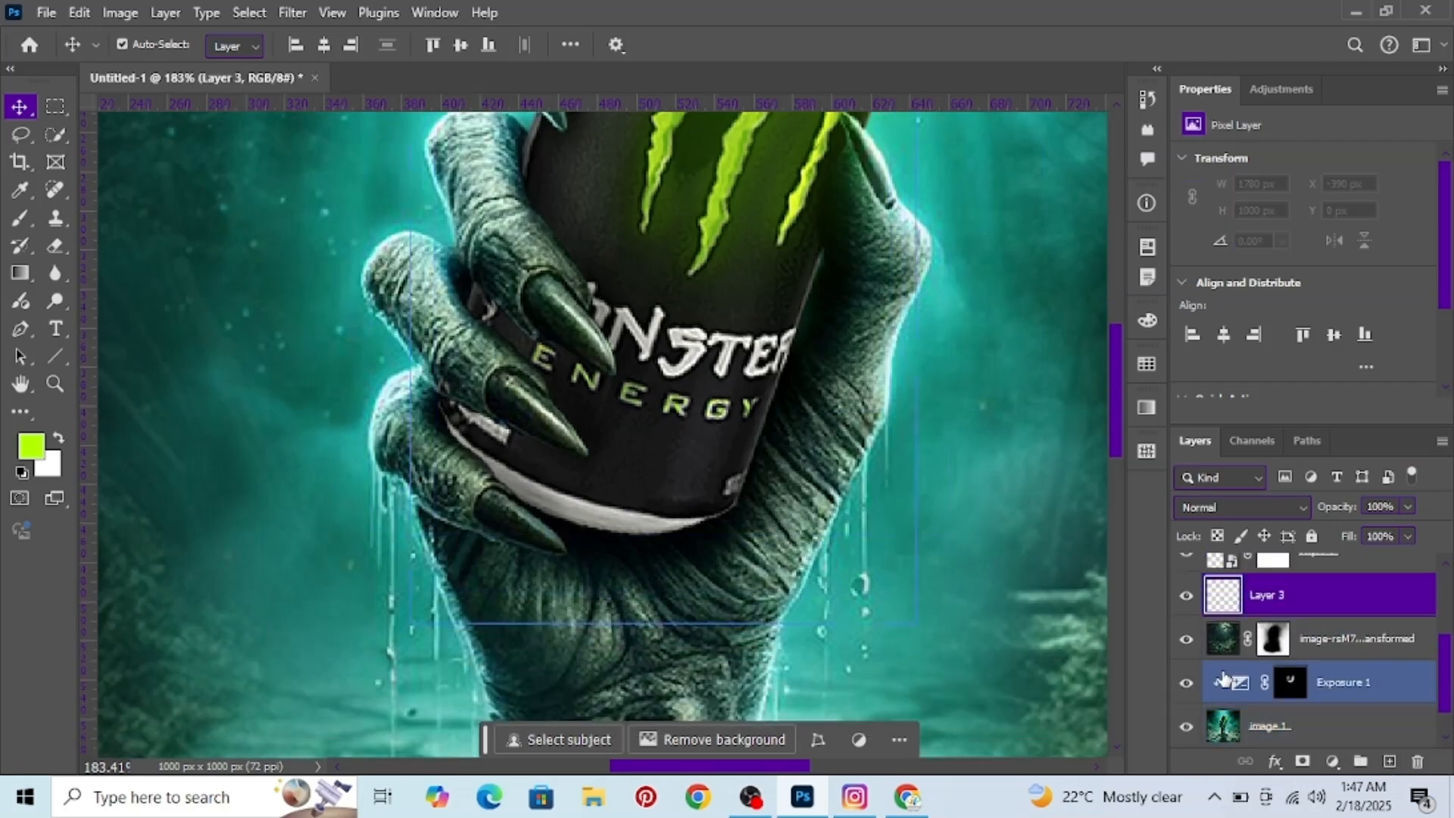
{"action": "scroll", "coordinate": [589, 371], "scroll_direction": "up", "scroll_amount": 2}
Step: Paint lime green over the hand's claws, including the thumb claw, with a soft 25 px brush at 48% opacity and 39% flow
{"action": "left_click", "coordinate": [21, 218]}
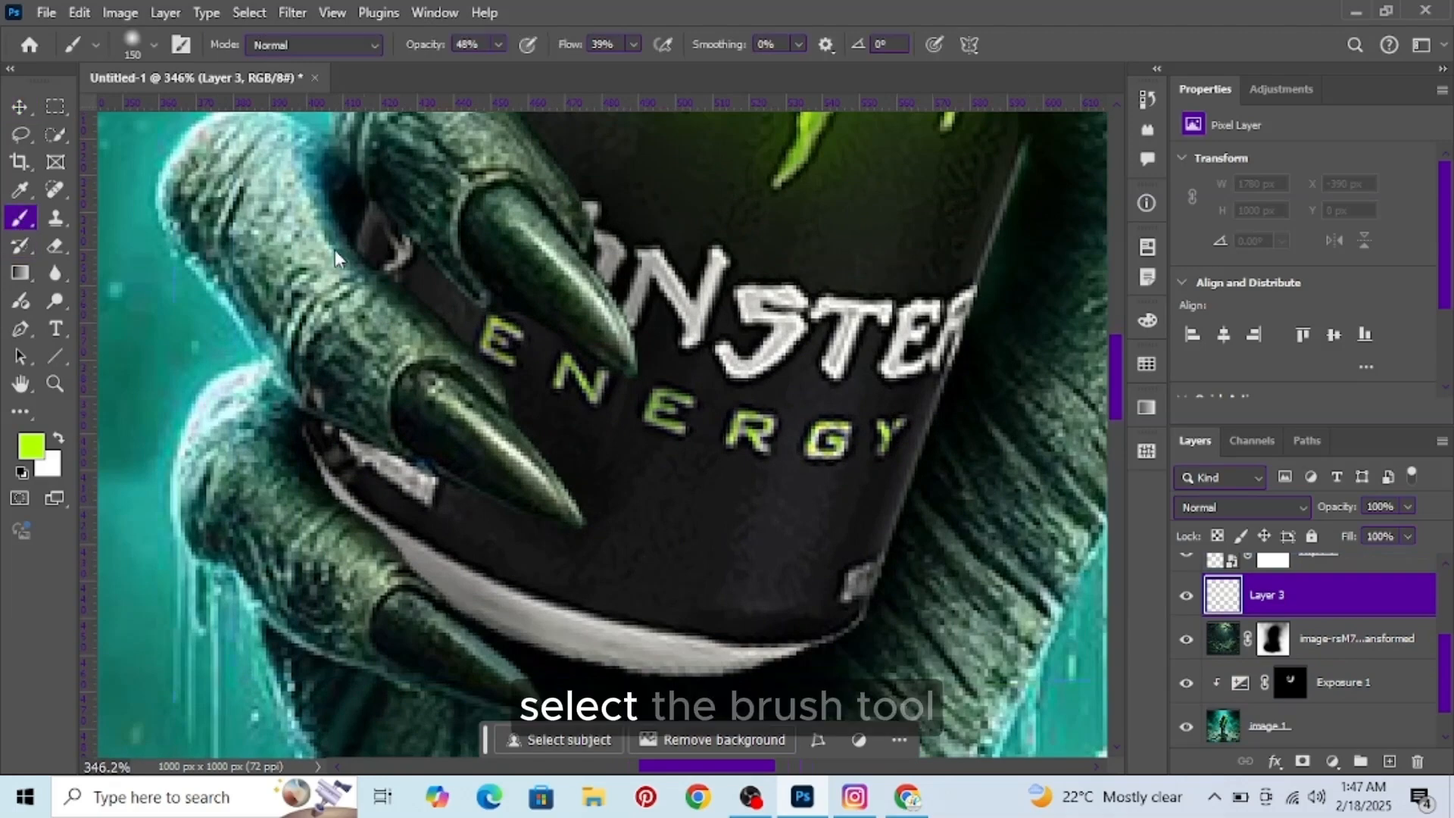
{"action": "scroll", "coordinate": [477, 253], "scroll_direction": "up", "scroll_amount": 2}
{"action": "key", "text": "bracketleft"}
{"action": "key", "text": "bracketleft"}
{"action": "key", "text": "bracketleft"}
{"action": "key", "text": "bracketleft"}
{"action": "left_click_drag", "start_coordinate": [510, 315], "coordinate": [624, 462]}
{"action": "mouse_move", "coordinate": [424, 509]}
{"action": "left_mouse_down"}
{"action": "mouse_move", "coordinate": [558, 606]}
{"action": "mouse_move", "coordinate": [454, 659]}
{"action": "left_mouse_up"}
{"action": "scroll", "coordinate": [535, 615], "scroll_direction": "down", "scroll_amount": 2}
{"action": "scroll", "coordinate": [454, 658], "scroll_direction": "down", "scroll_amount": 2}
{"action": "scroll", "coordinate": [827, 358], "scroll_direction": "up", "scroll_amount": 3}
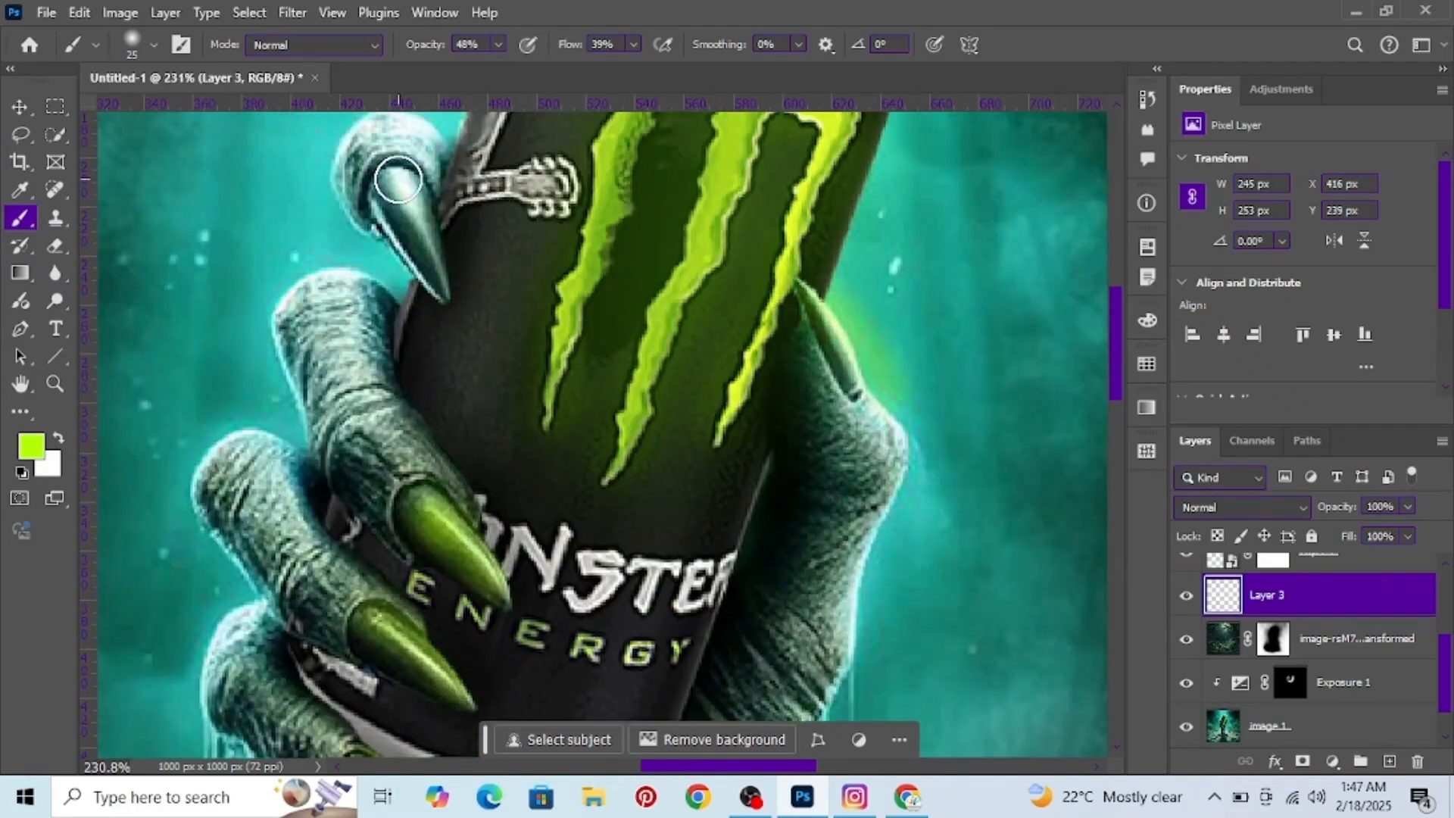
{"action": "left_click_drag", "start_coordinate": [811, 284], "coordinate": [849, 388]}
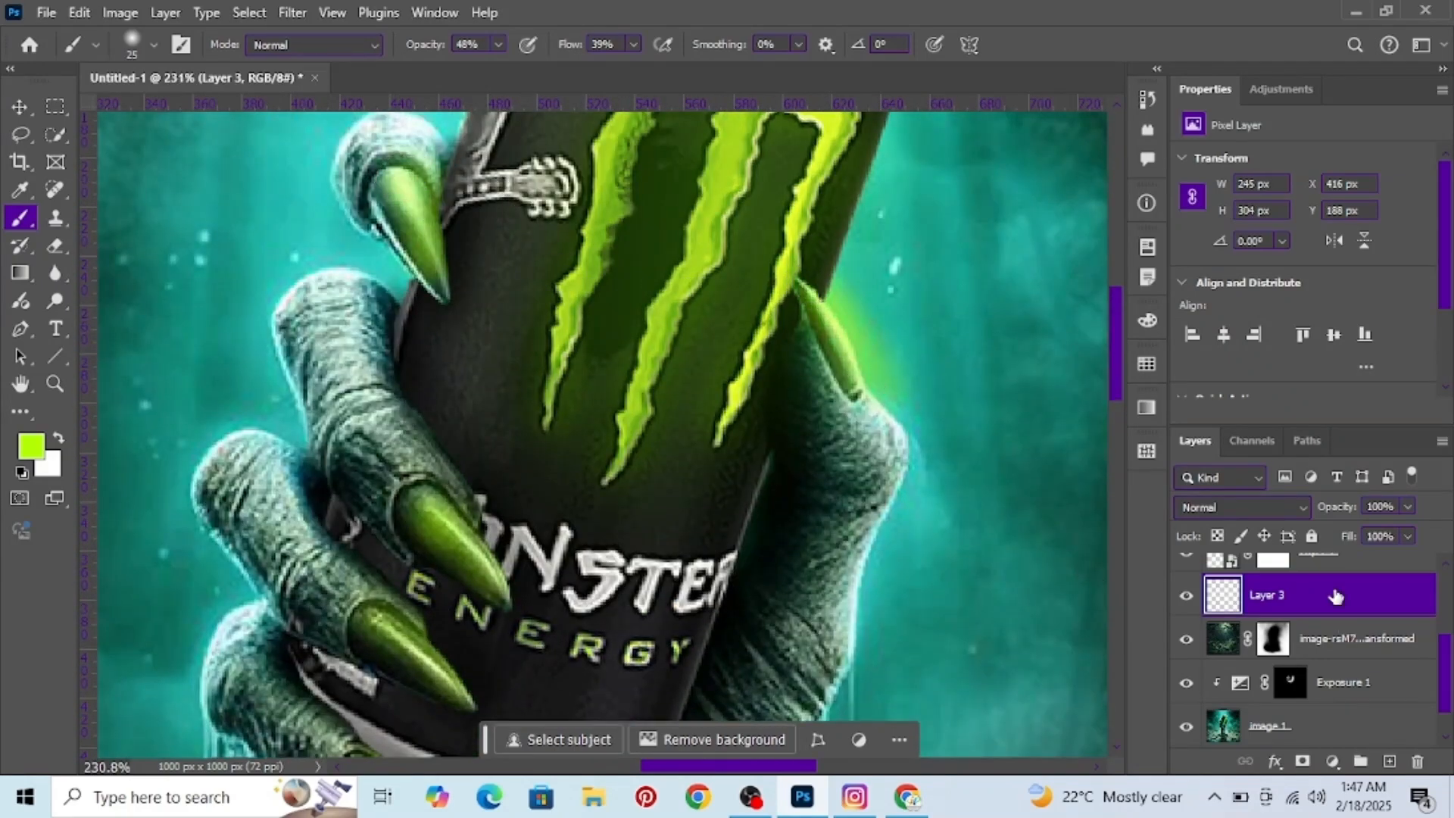
Step: Blend the green claw paint into the hand with Soft Light at 67% opacity
{"action": "left_click", "coordinate": [1279, 507]}
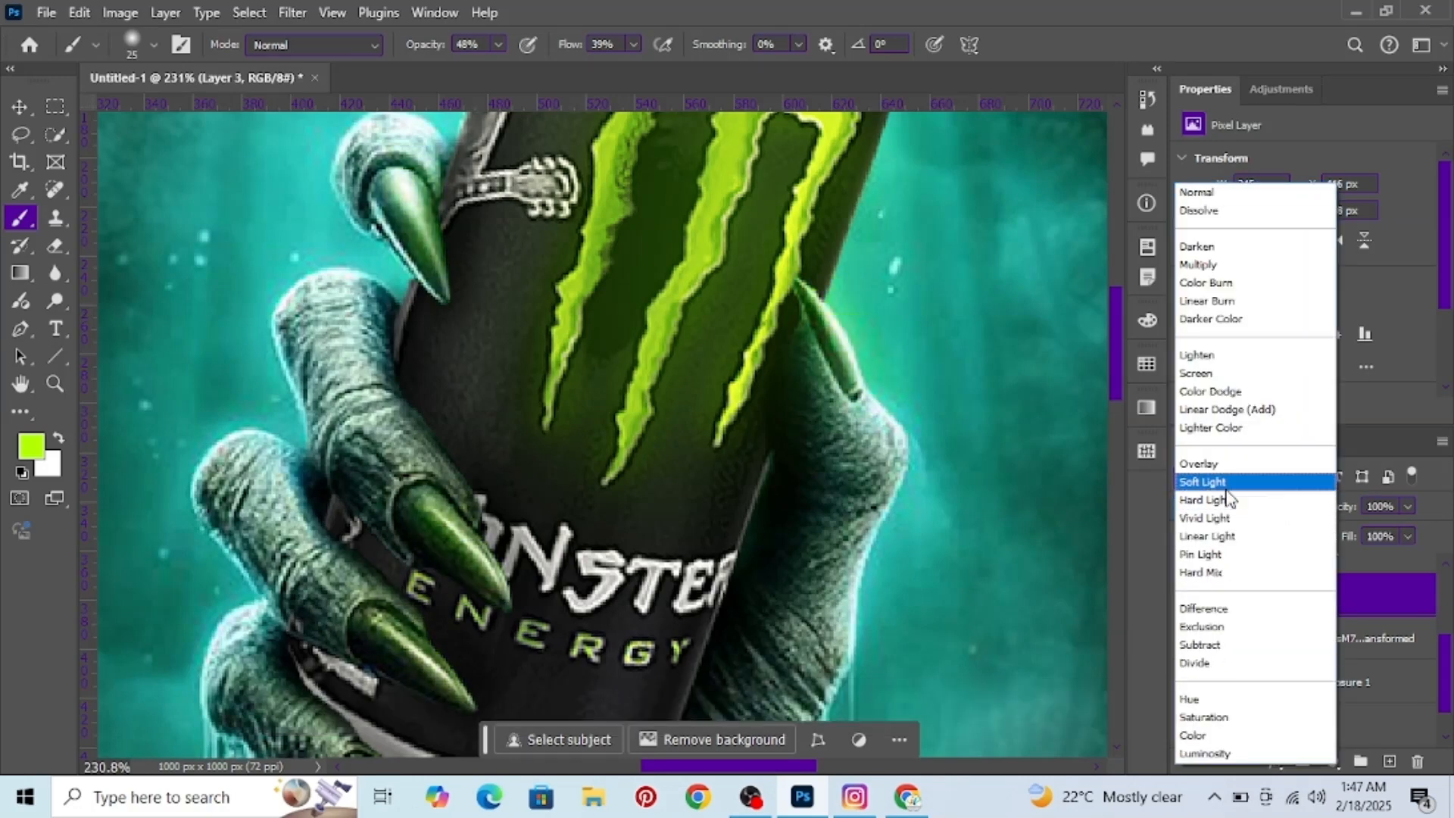
{"action": "left_click", "coordinate": [1227, 484]}
{"action": "left_click_drag", "start_coordinate": [1339, 507], "coordinate": [1314, 511]}
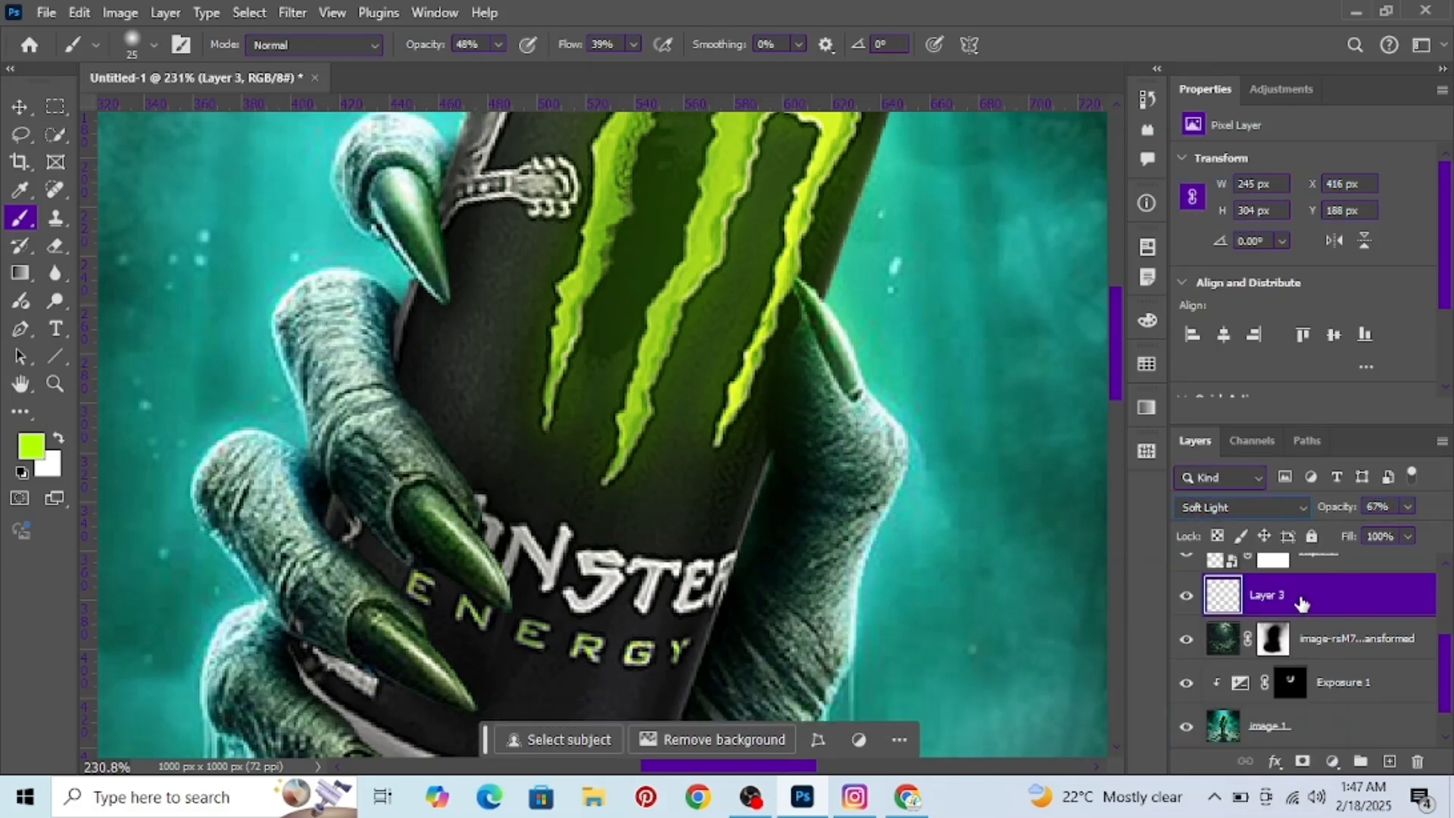
Step: Add a mask to the claw highlight layer and paint black on it to remove green spill around the thumb claw
{"action": "left_click", "coordinate": [1303, 762]}
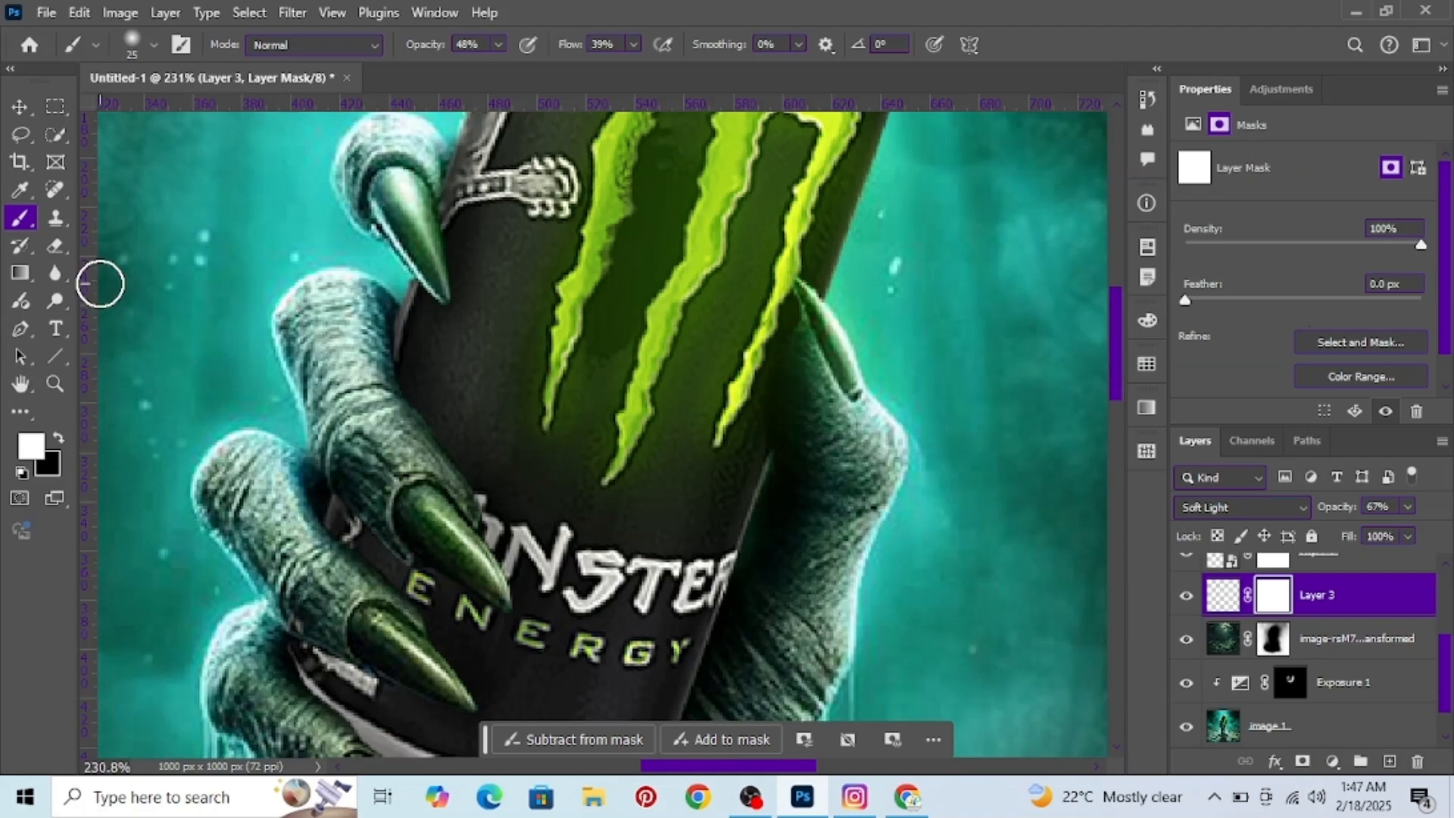
{"action": "scroll", "coordinate": [833, 394], "scroll_direction": "up", "scroll_amount": 3}
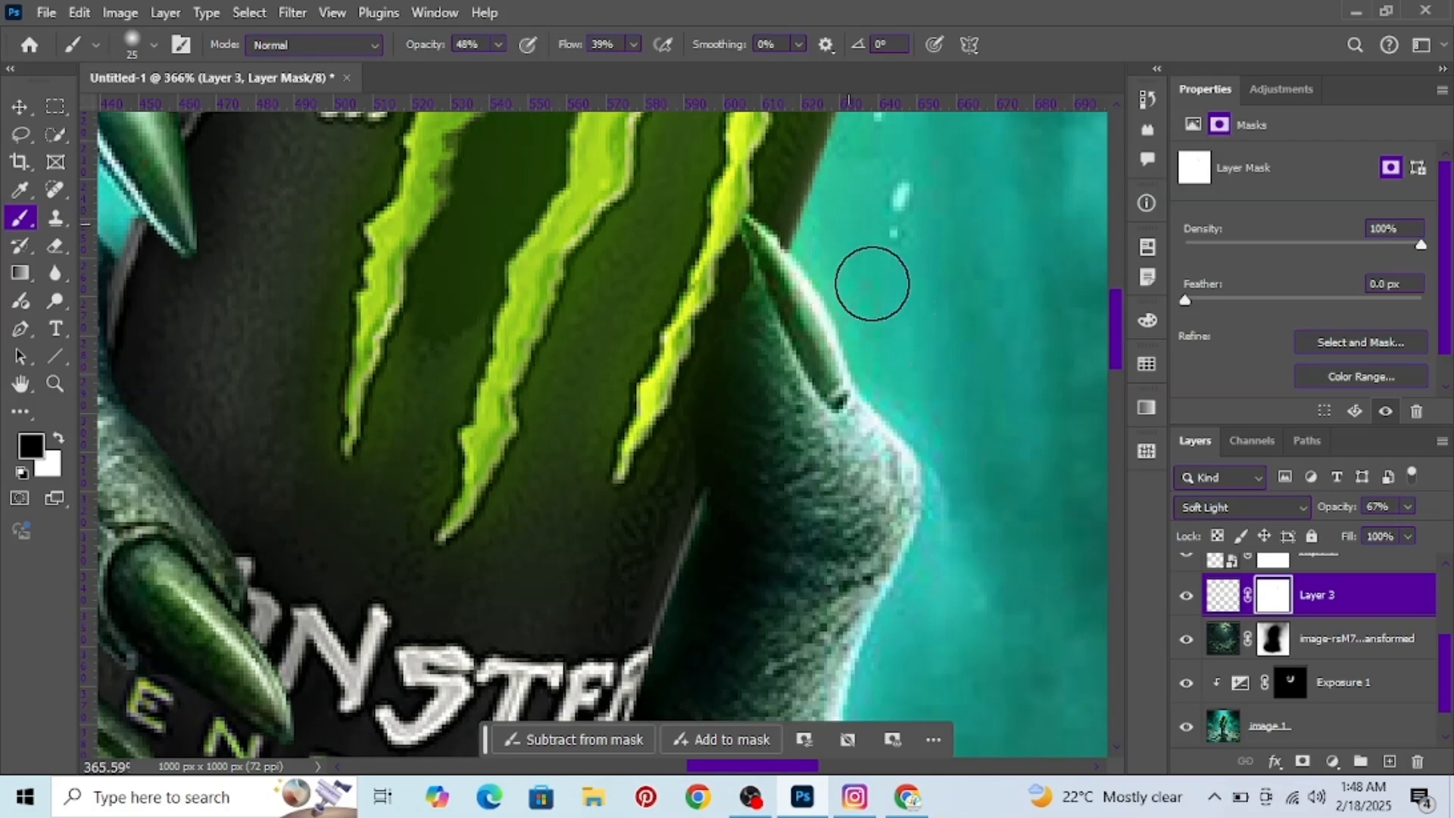
{"action": "scroll", "coordinate": [905, 428], "scroll_direction": "down", "scroll_amount": 5}
{"action": "scroll", "coordinate": [421, 287], "scroll_direction": "up", "scroll_amount": 1}
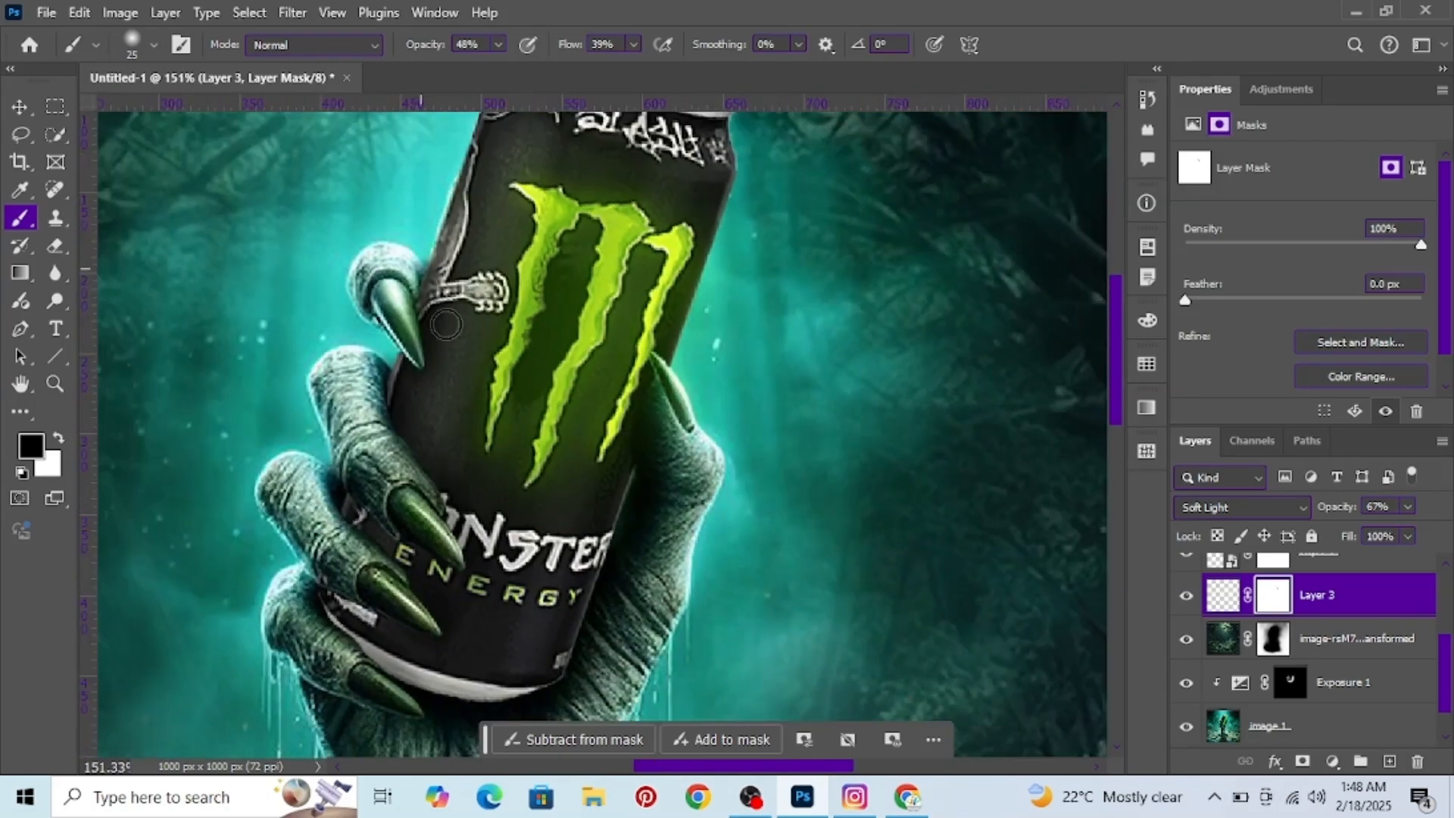
Step: Lower the green claw highlight layer's opacity to 50% and compare the claws with the layer hidden and shown
{"action": "left_click", "coordinate": [23, 106]}
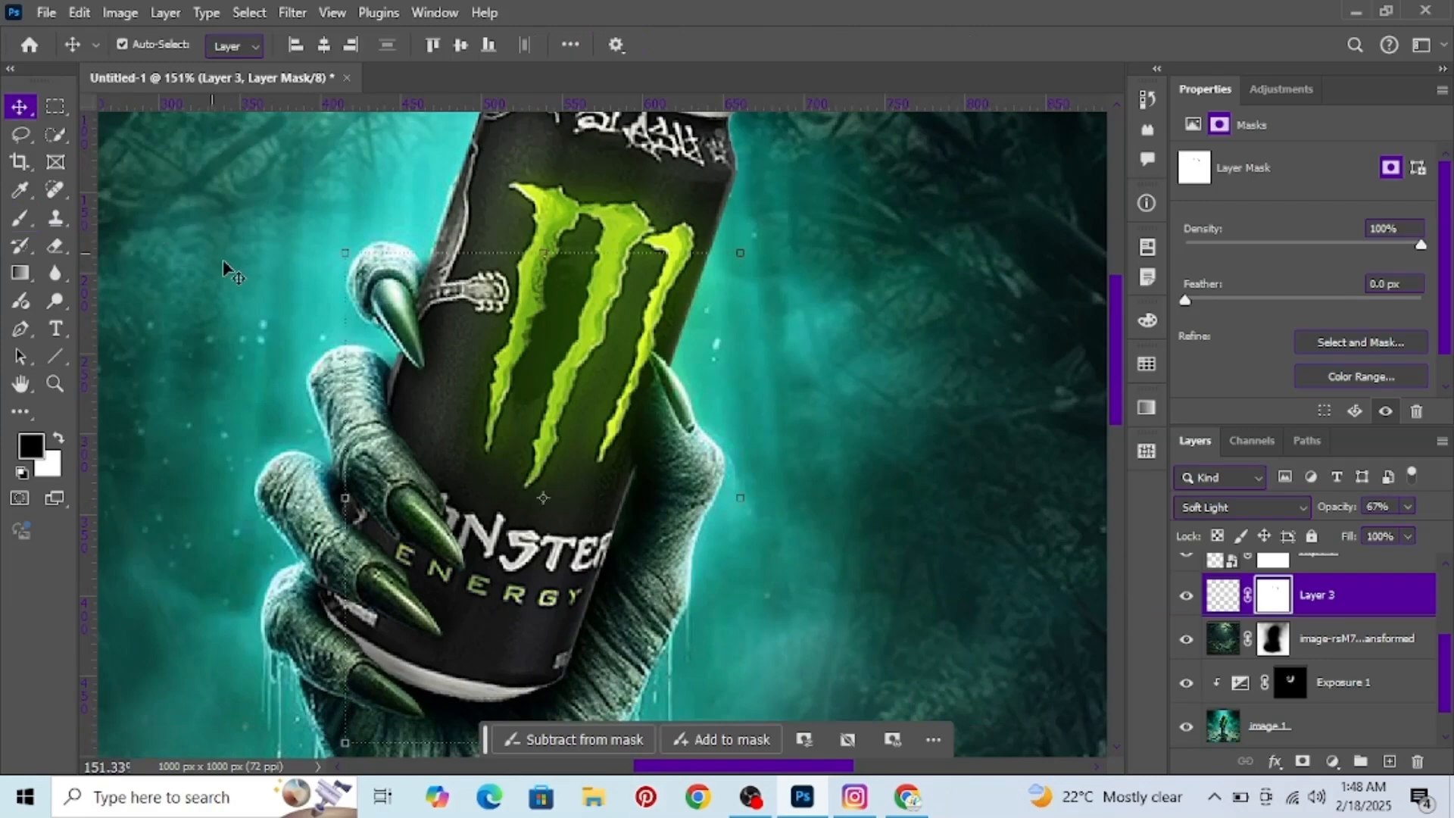
{"action": "scroll", "coordinate": [222, 259], "scroll_direction": "down", "scroll_amount": 5}
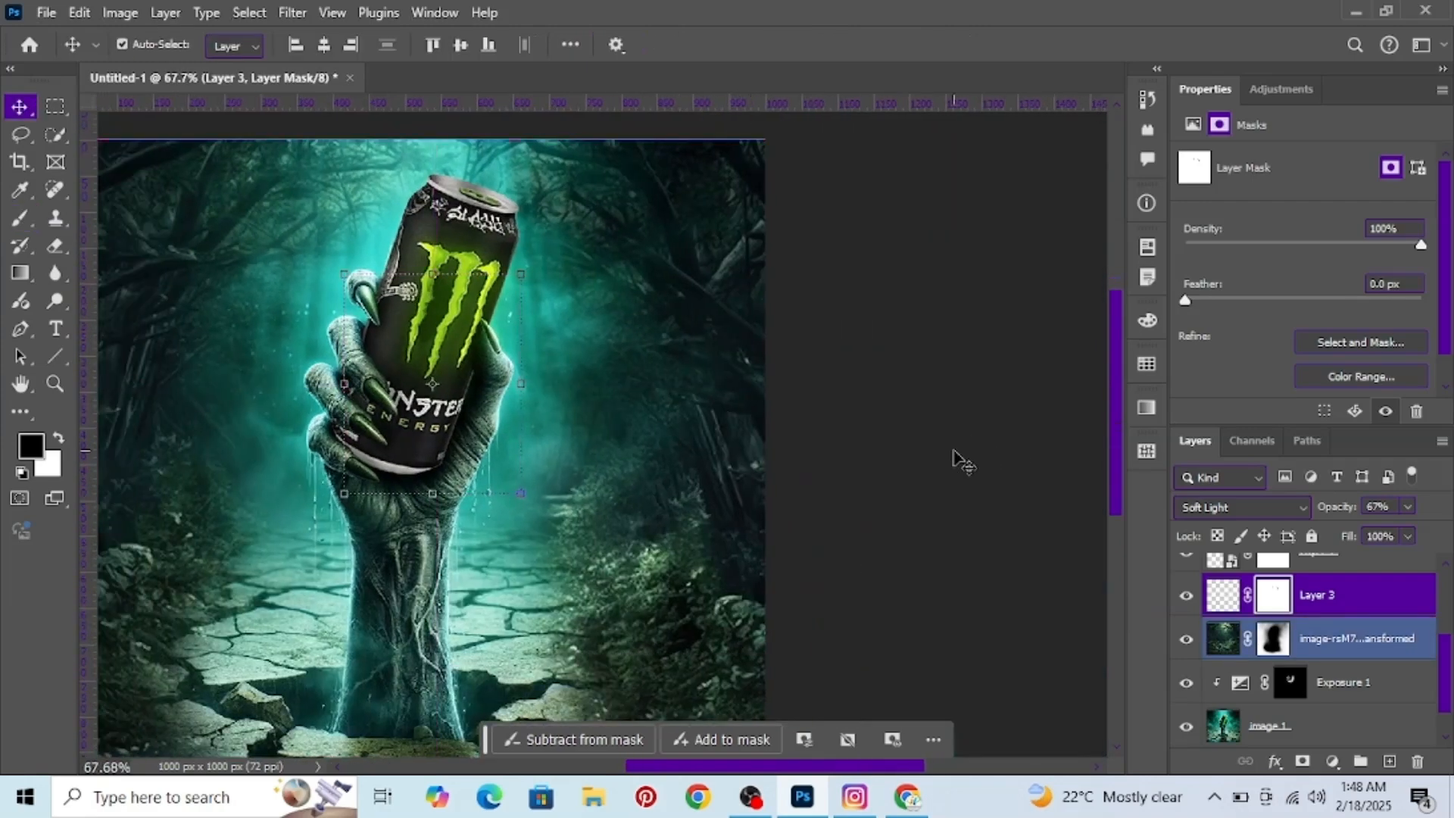
{"action": "scroll", "coordinate": [648, 495], "scroll_direction": "left", "scroll_amount": 2}
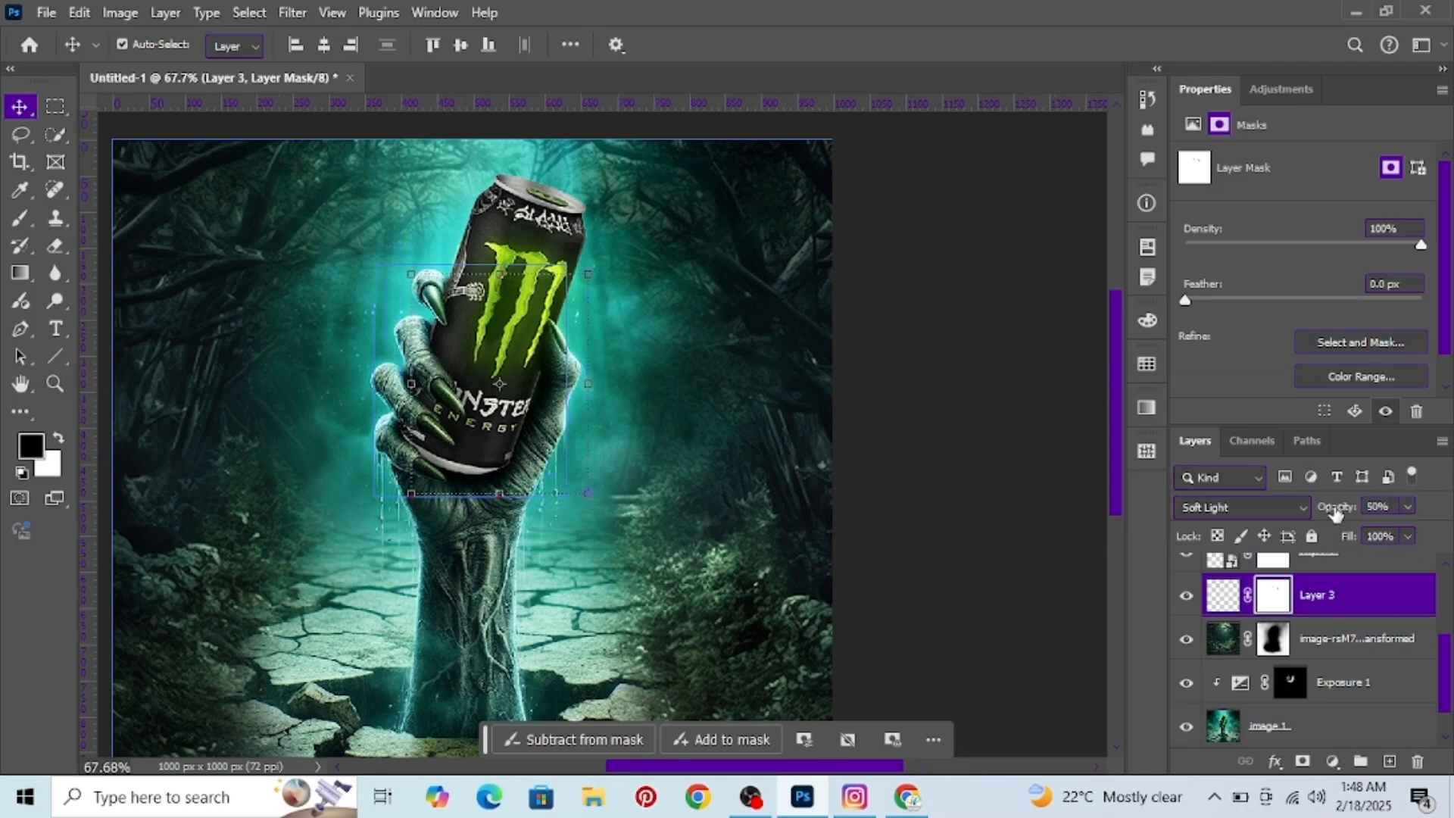
{"action": "left_click", "coordinate": [997, 467]}
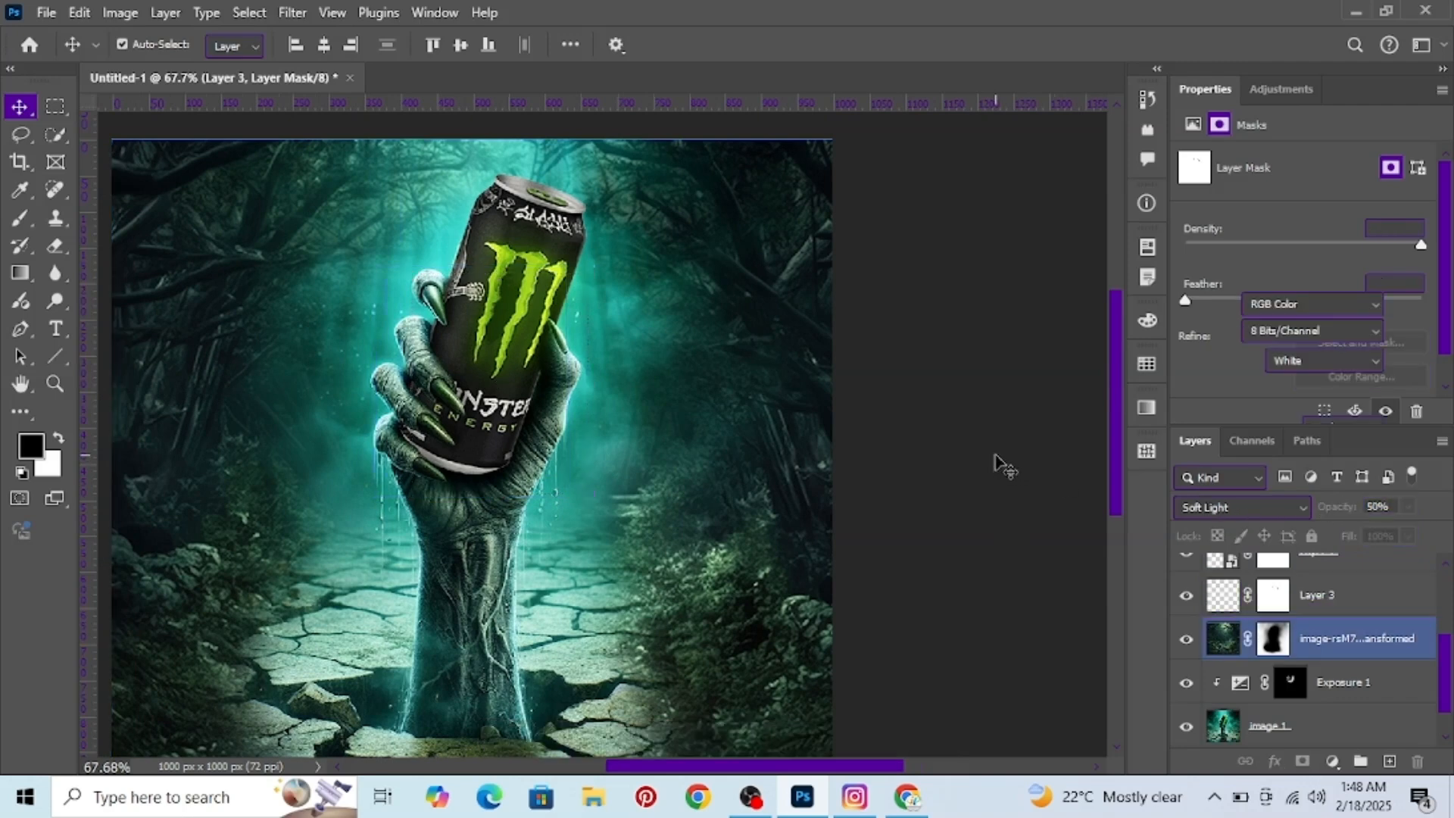
{"action": "left_click", "coordinate": [1189, 597]}
{"action": "left_click", "coordinate": [1188, 598]}
{"action": "scroll", "coordinate": [406, 258], "scroll_direction": "up", "scroll_amount": 3}
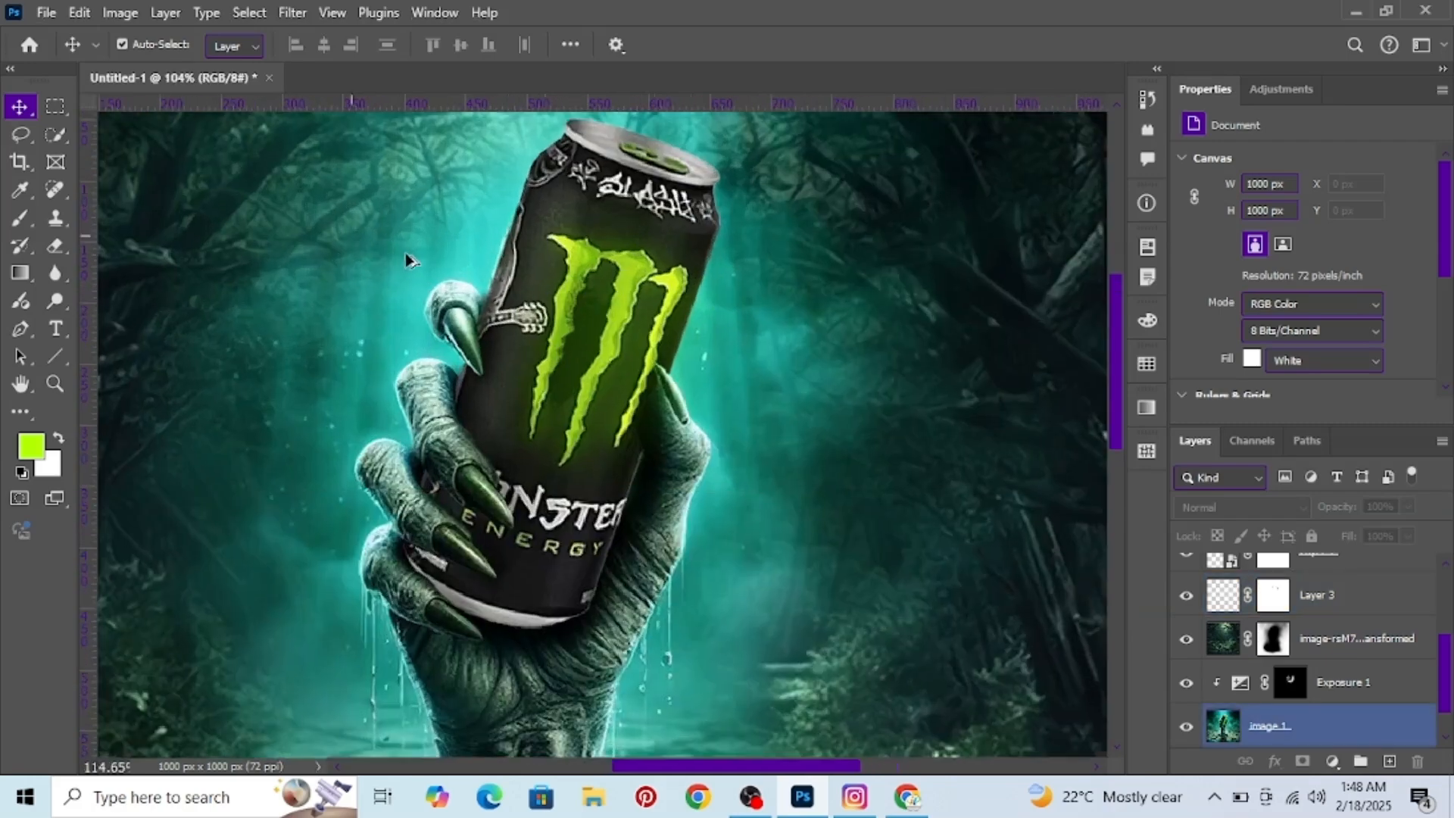
{"action": "left_click", "coordinate": [1292, 638]}
{"action": "scroll", "coordinate": [1347, 629], "scroll_direction": "up", "scroll_amount": 1}
{"action": "left_click", "coordinate": [1346, 628]}
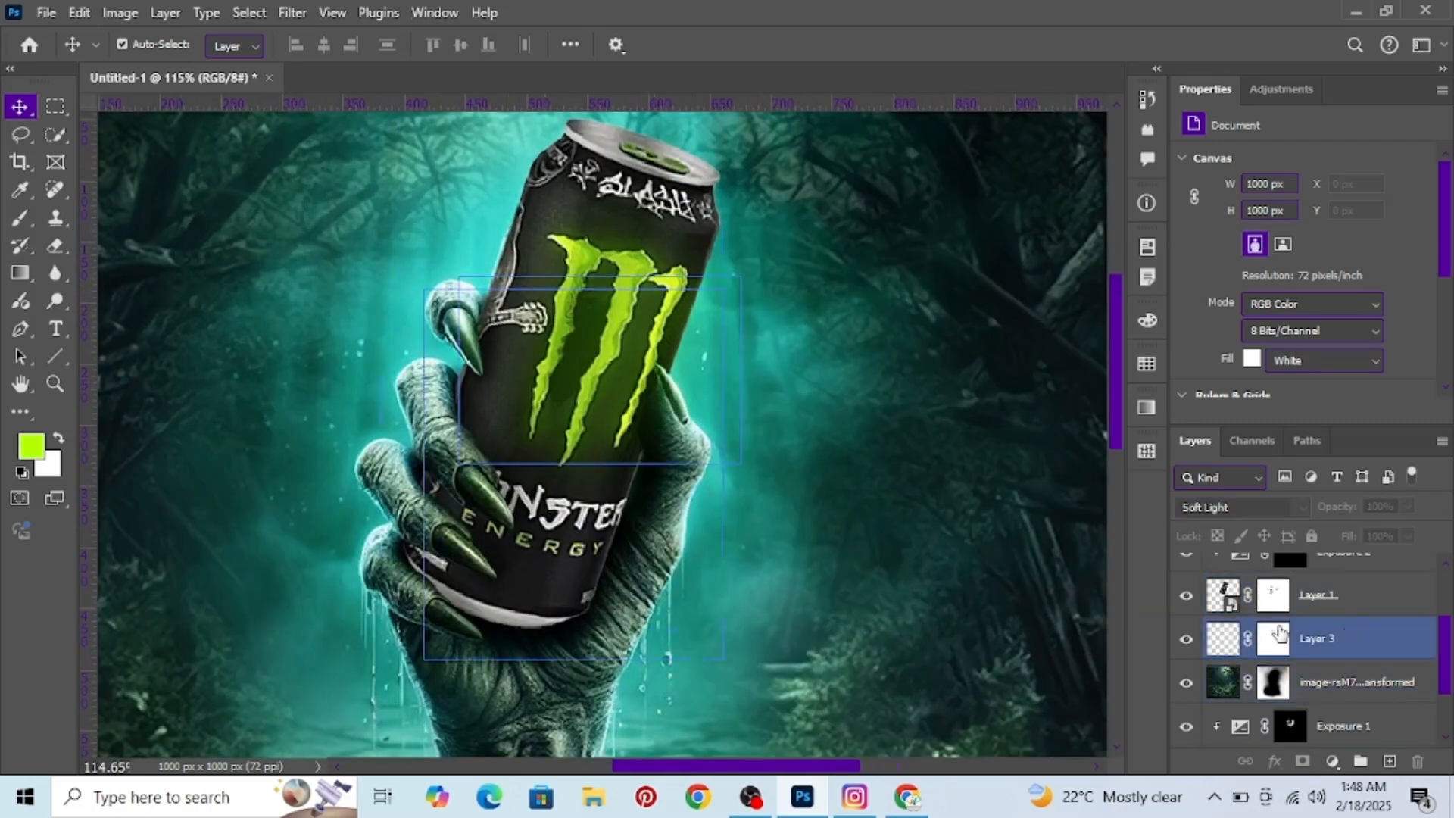
{"action": "left_click", "coordinate": [1222, 638]}
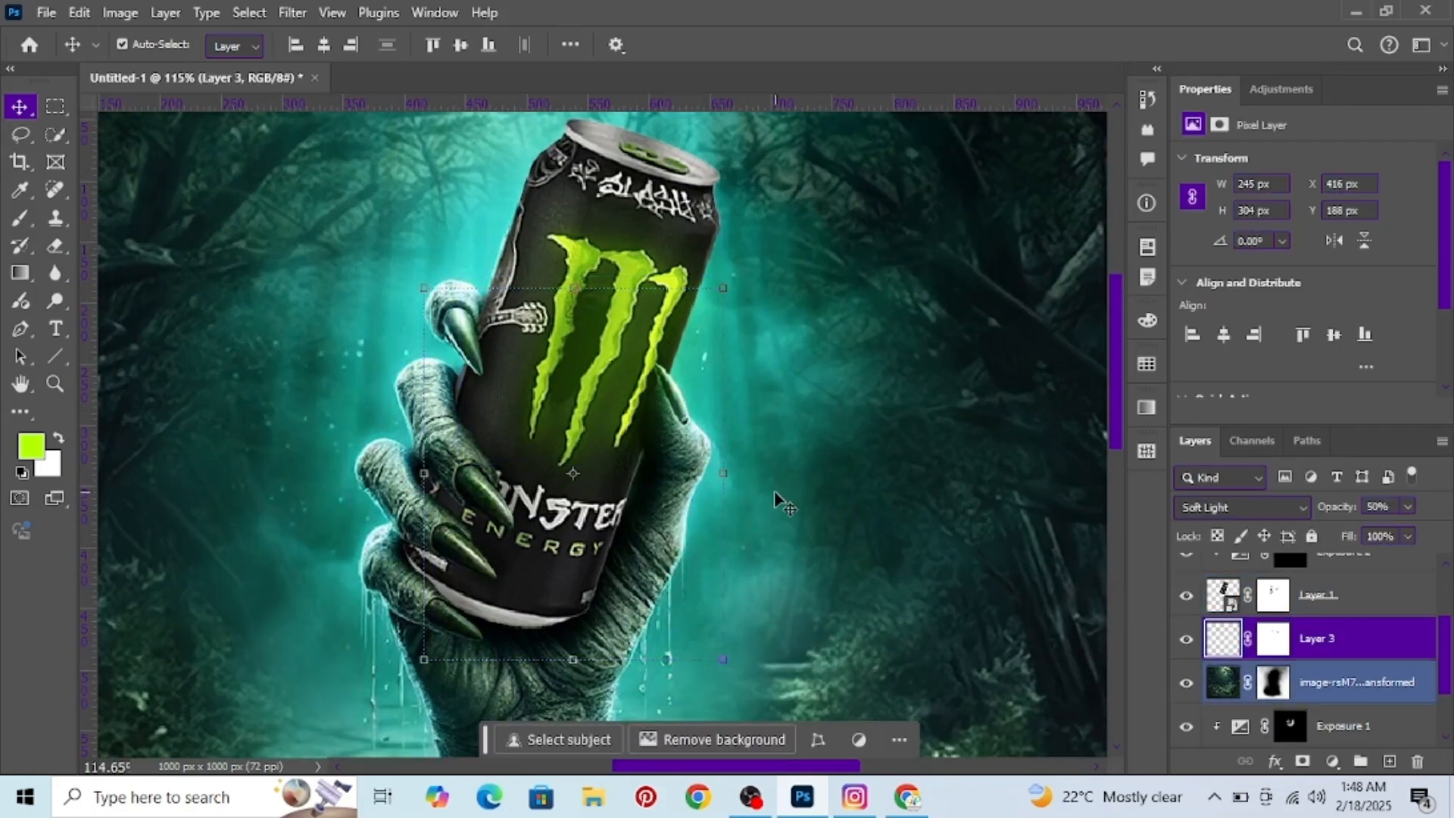
{"action": "scroll", "coordinate": [774, 490], "scroll_direction": "down", "scroll_amount": 3}
{"action": "scroll", "coordinate": [750, 447], "scroll_direction": "down", "scroll_amount": 3}
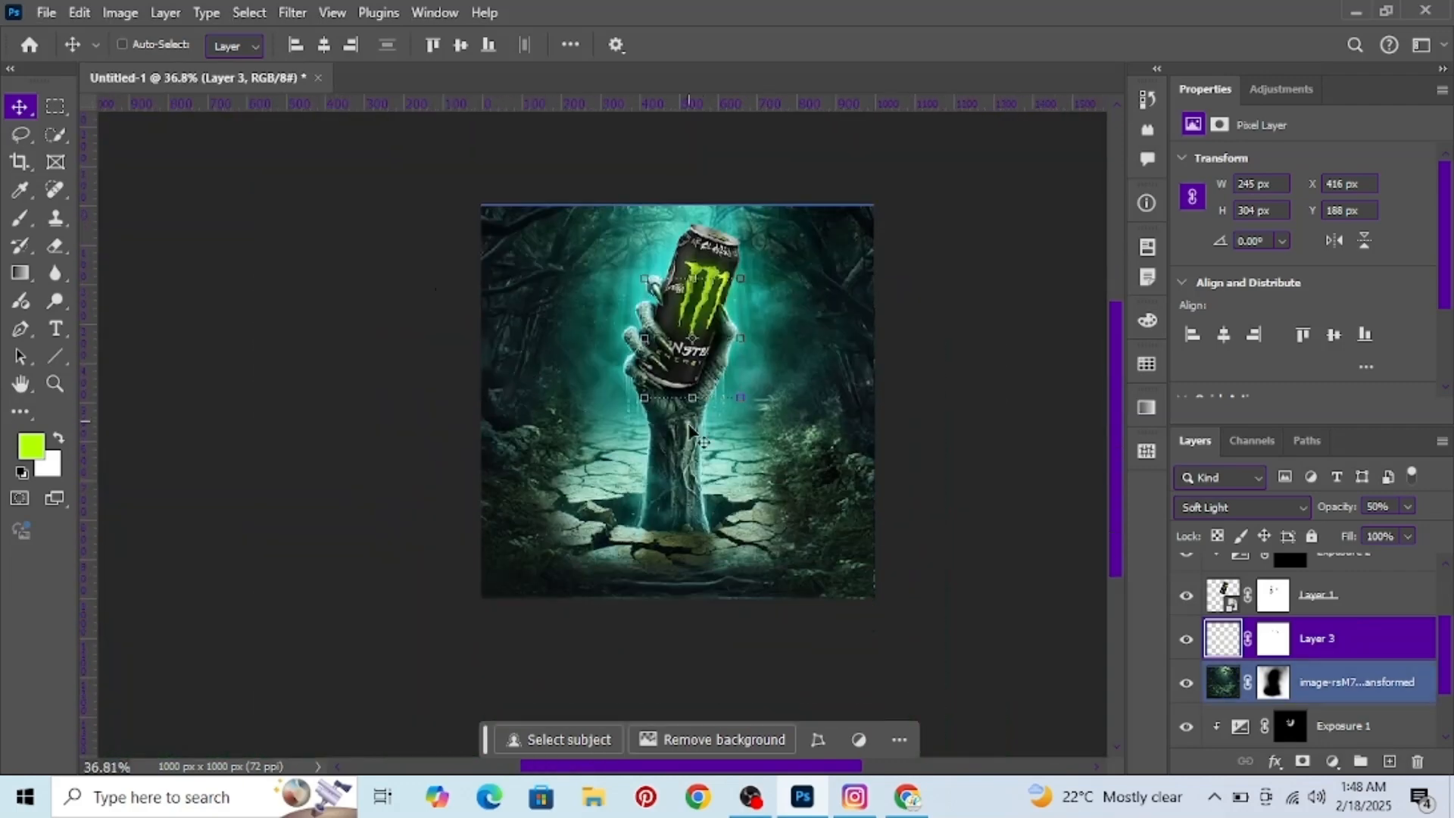
{"action": "left_click", "coordinate": [924, 492]}
Step: Add a Hue/Saturation adjustment layer above Layer 2, at the very top of the layer stack
{"action": "scroll", "coordinate": [1298, 621], "scroll_direction": "up", "scroll_amount": 3}
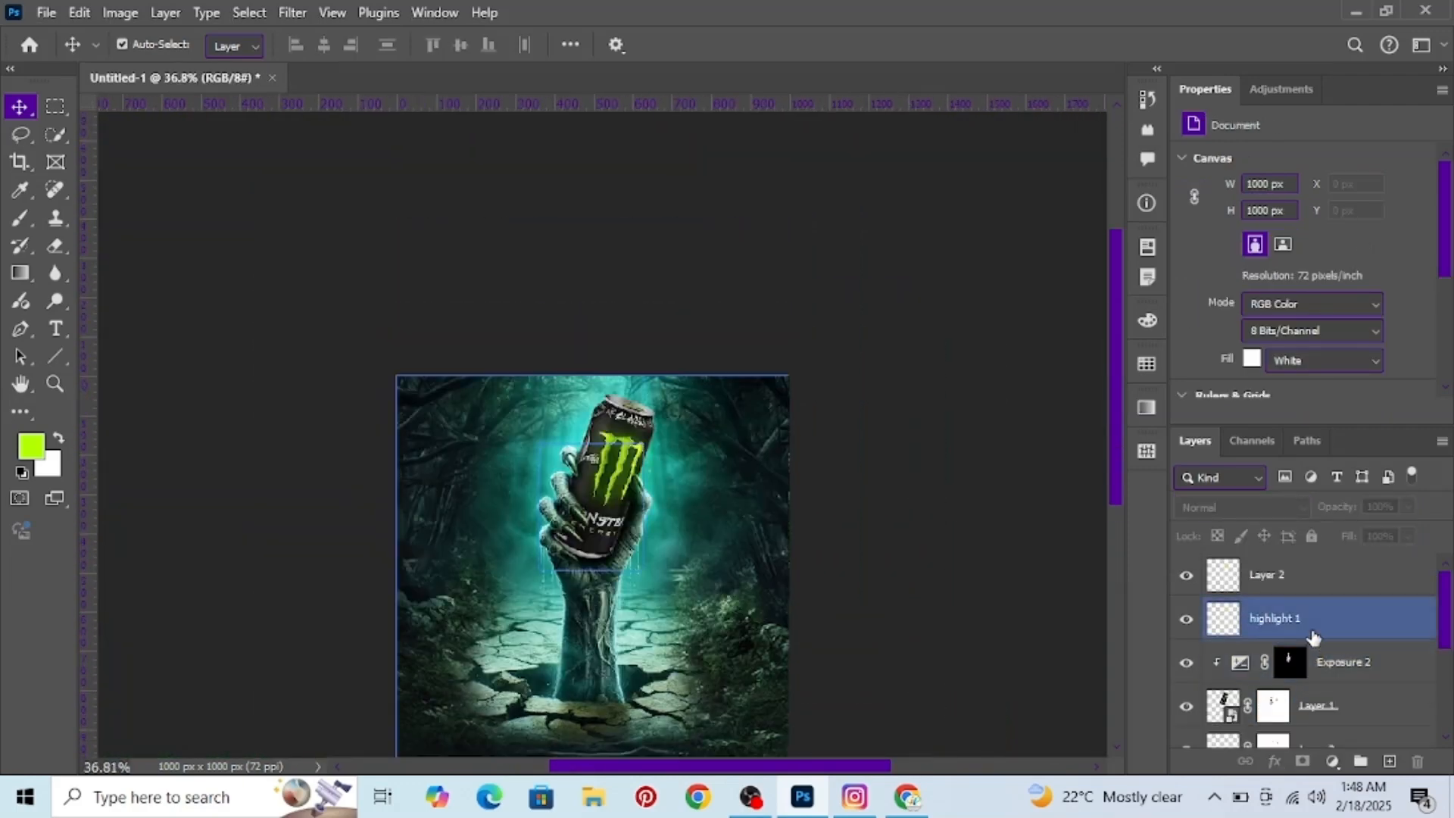
{"action": "left_click", "coordinate": [1298, 575]}
{"action": "scroll", "coordinate": [797, 517], "scroll_direction": "up", "scroll_amount": 2}
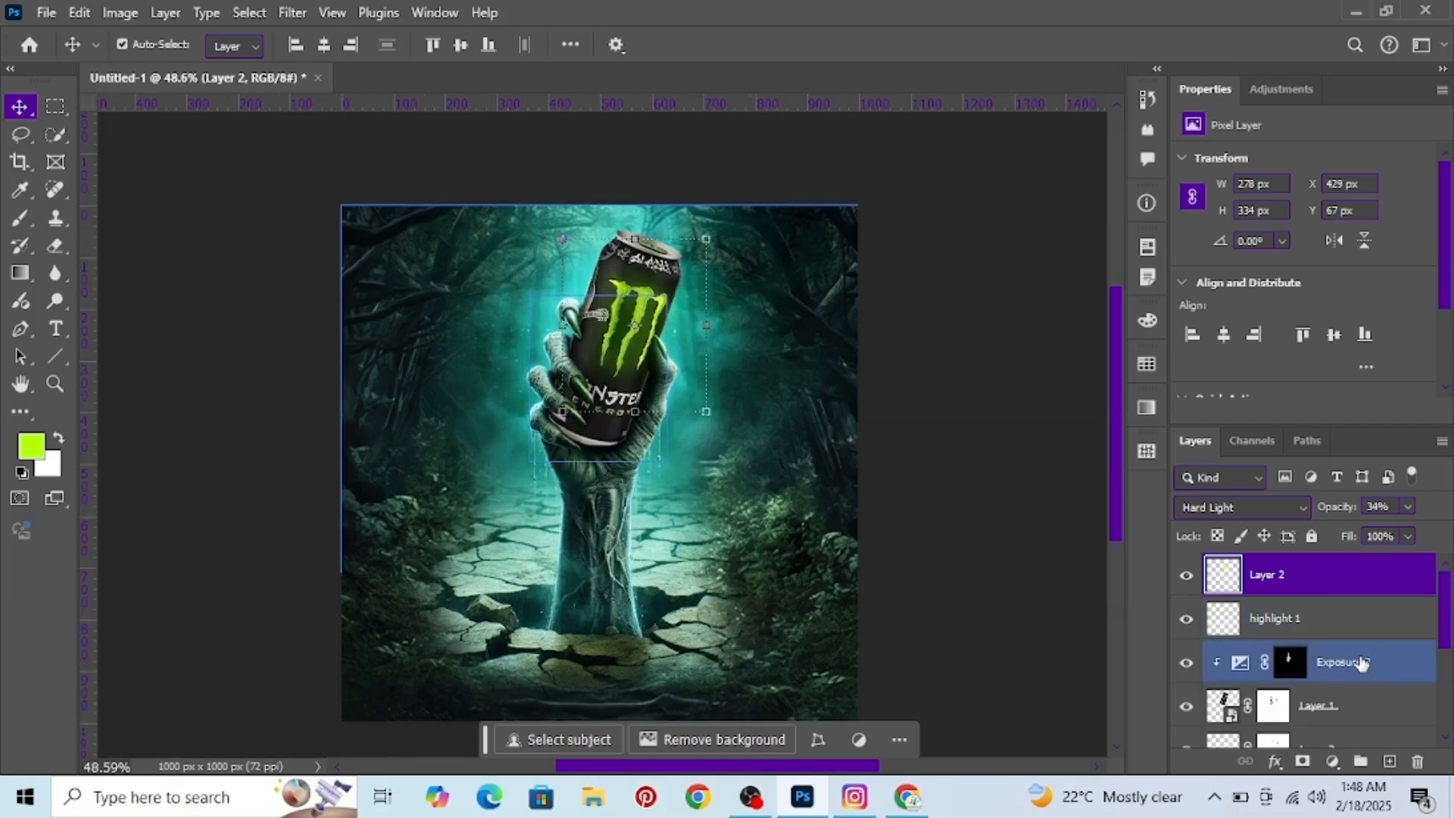
{"action": "left_click", "coordinate": [1341, 759]}
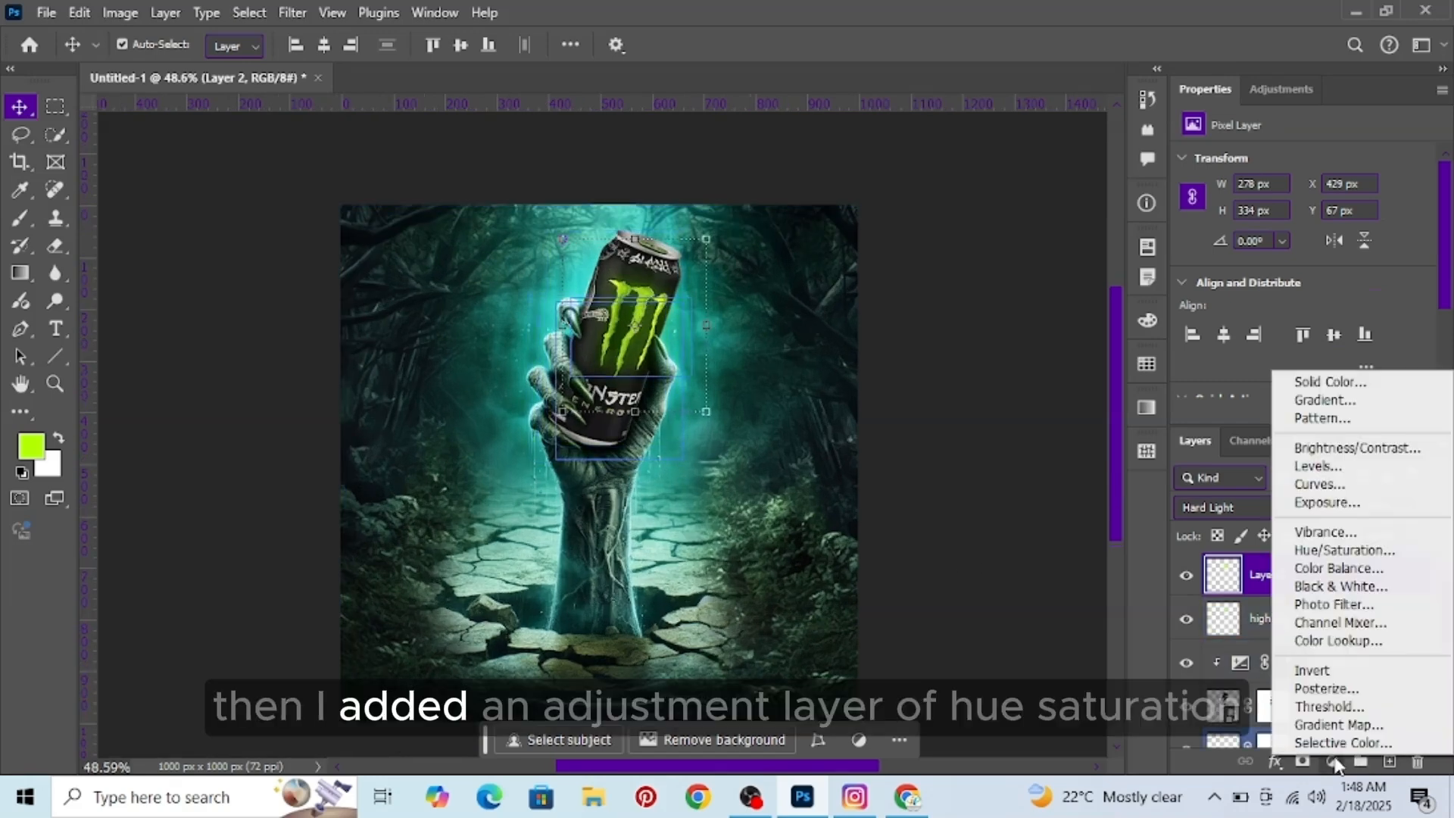
{"action": "left_click", "coordinate": [1302, 552]}
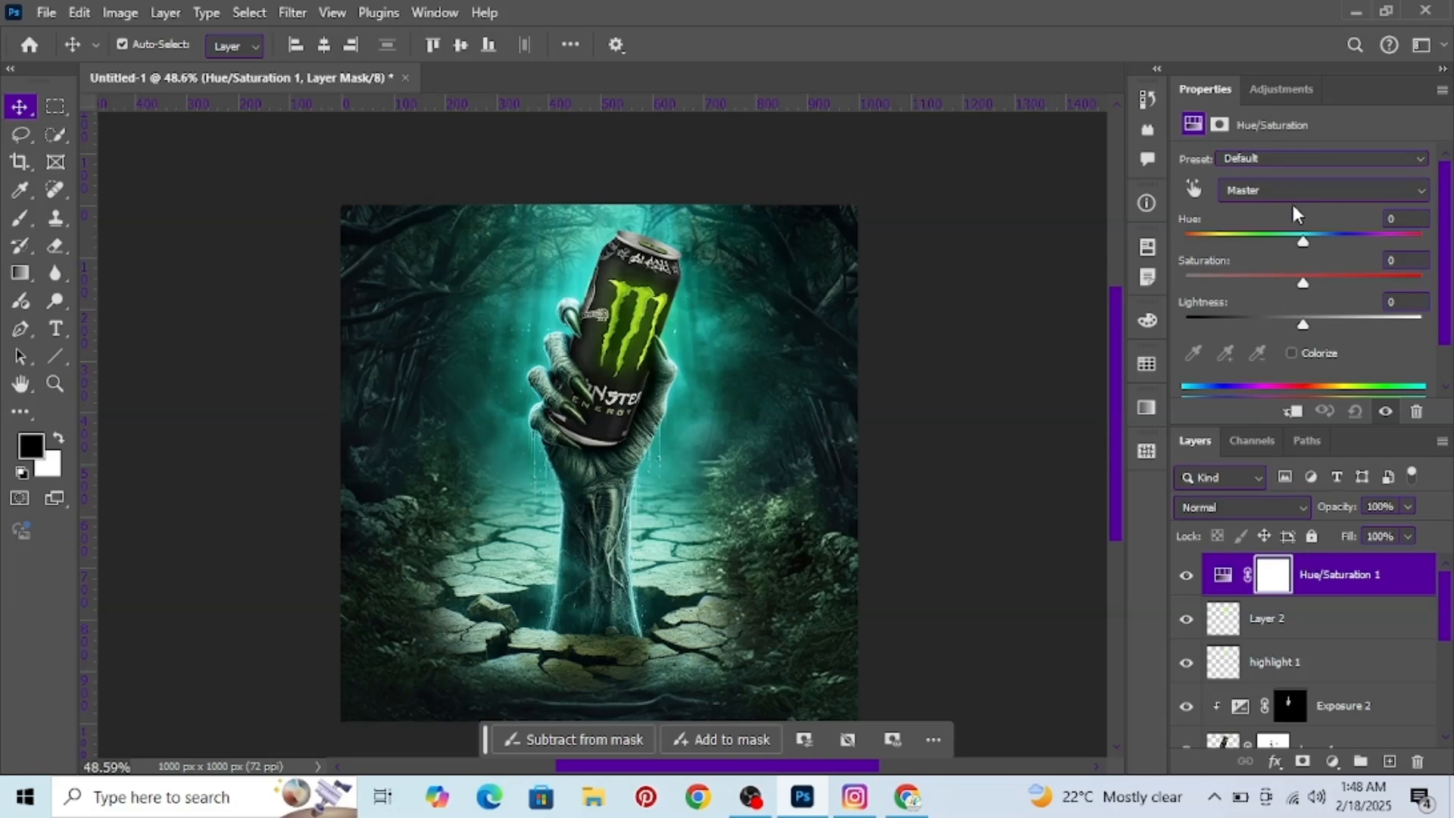
Step: Set the Hue/Saturation adjustment's Master range to Hue -20 and Saturation +14
{"action": "left_click", "coordinate": [1257, 190]}
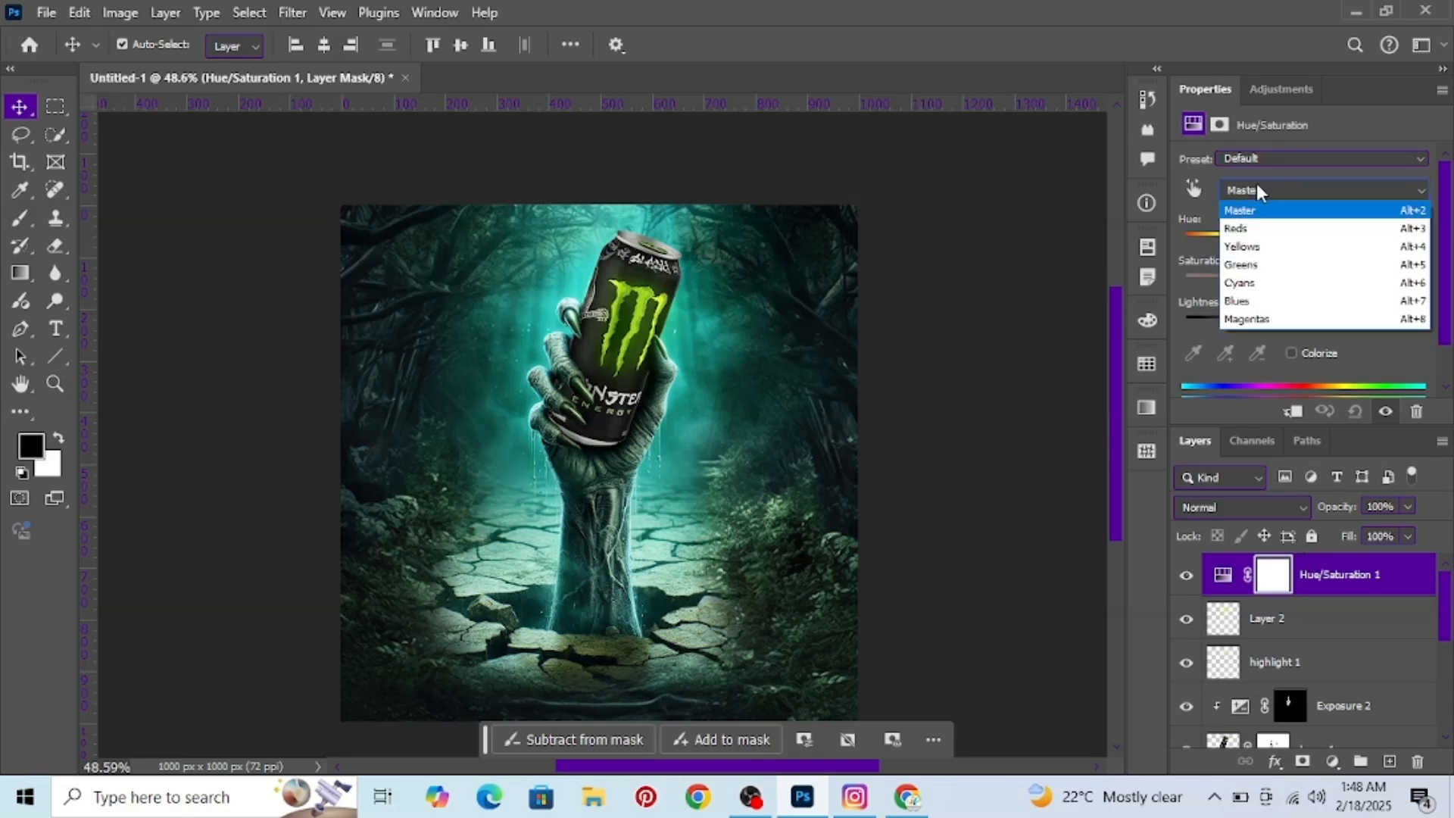
{"action": "left_click", "coordinate": [1260, 191]}
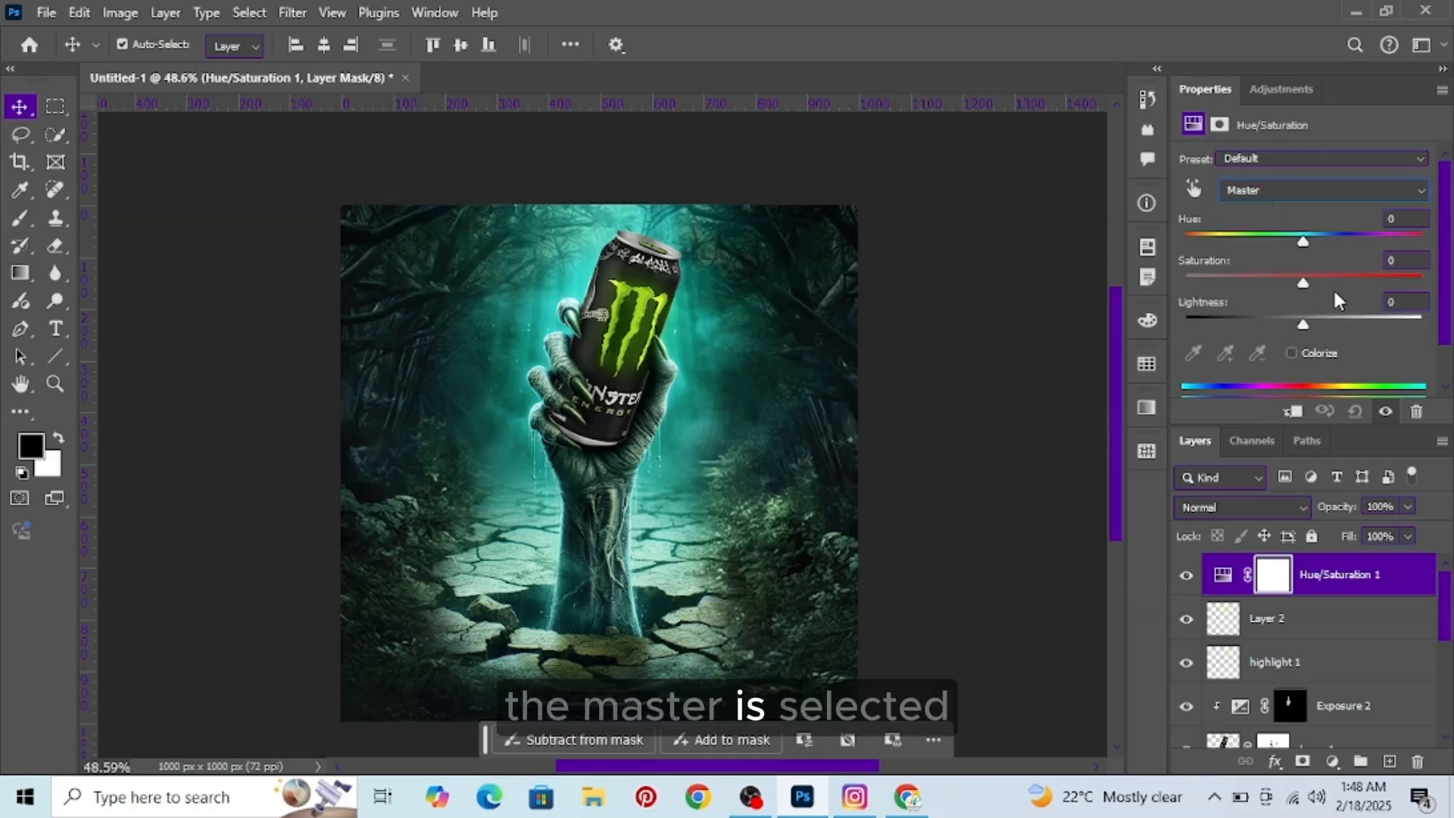
{"action": "left_click_drag", "start_coordinate": [1302, 283], "coordinate": [1282, 243]}
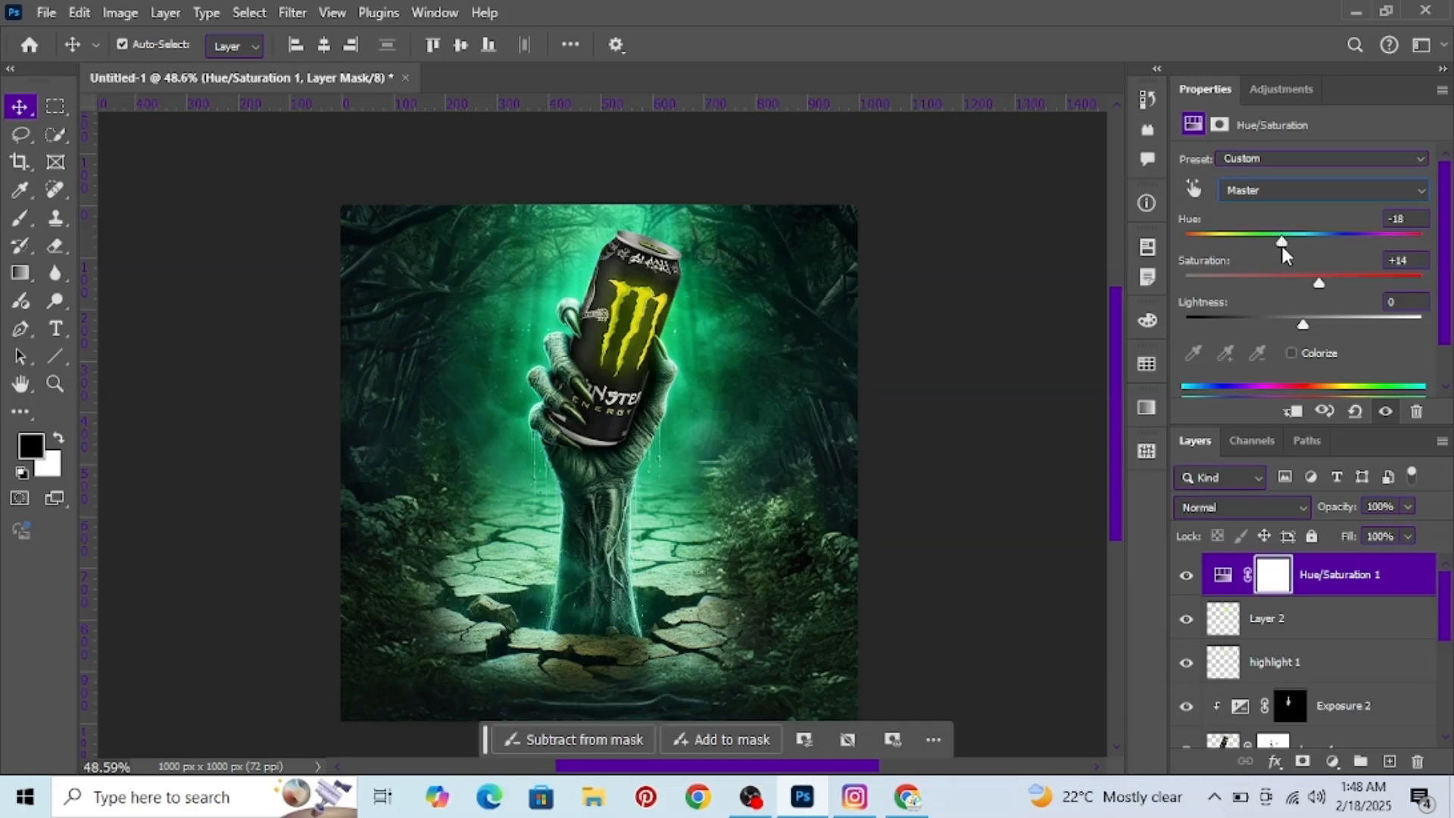
{"action": "key", "text": "Tab"}
{"action": "type", "text": "-"}
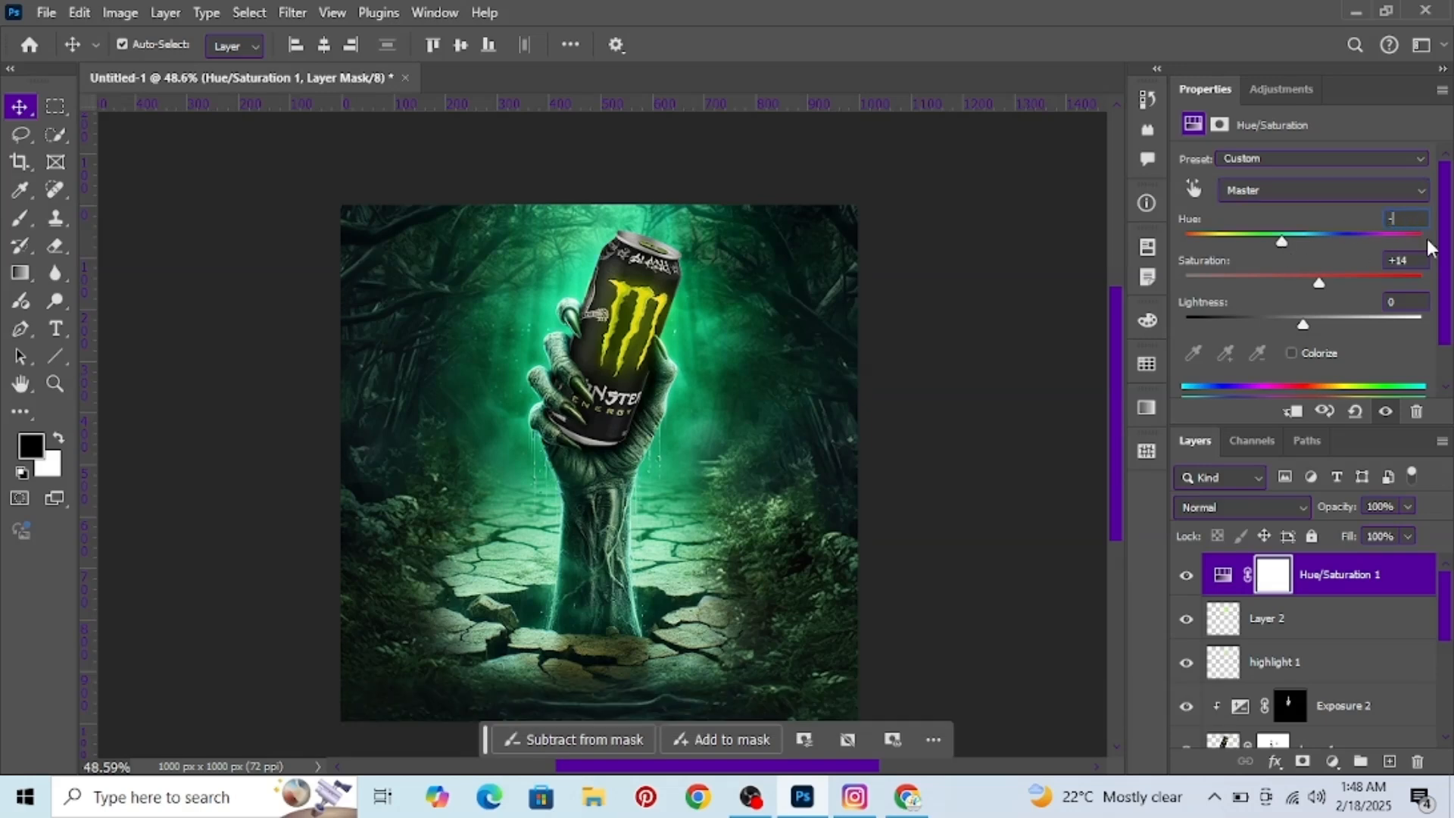
{"action": "type", "text": "20"}
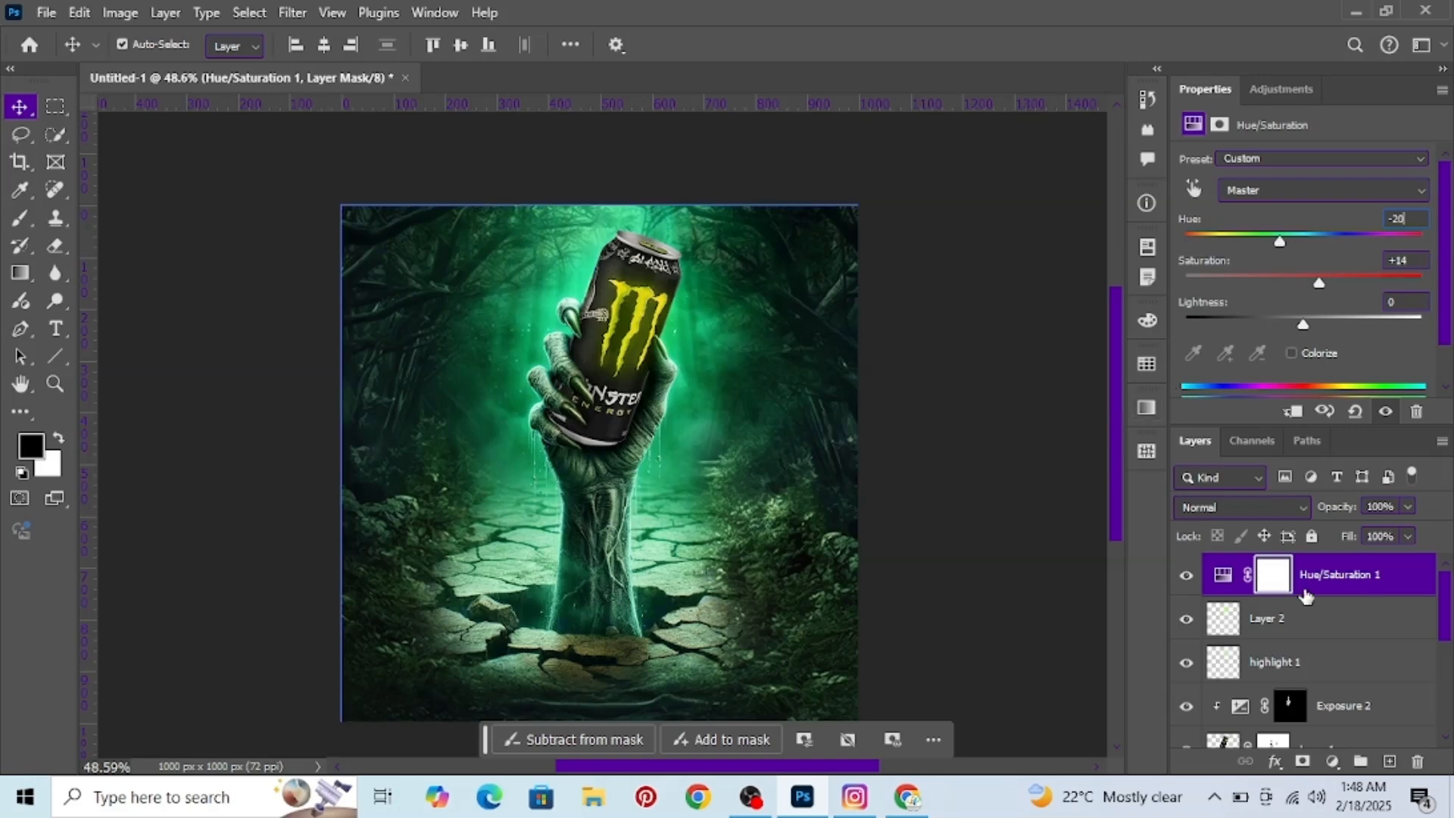
Step: Add a Color Balance adjustment layer on top and set its midtones Magenta–Green value to +10
{"action": "left_click", "coordinate": [1332, 761]}
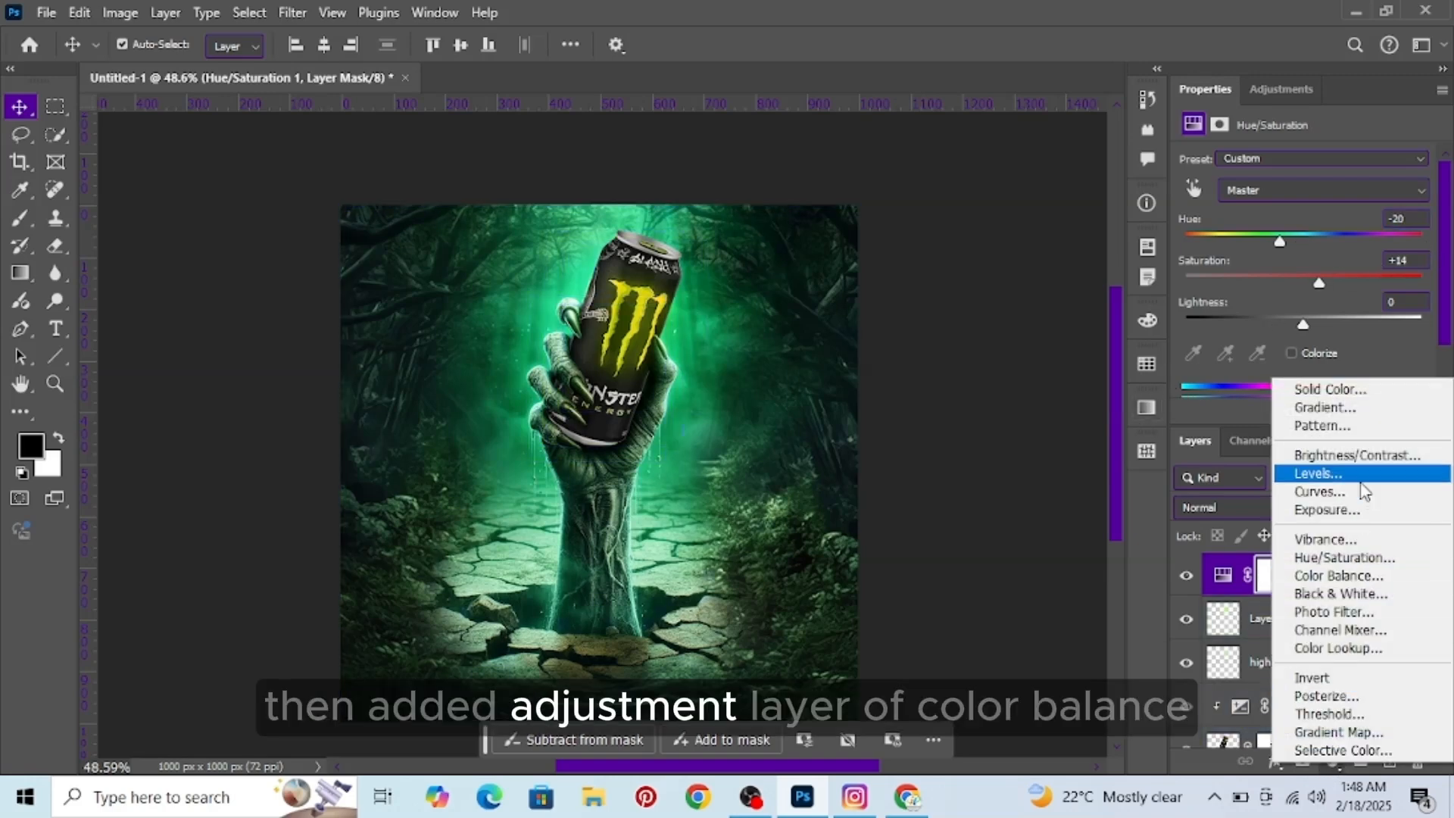
{"action": "left_click", "coordinate": [1338, 582]}
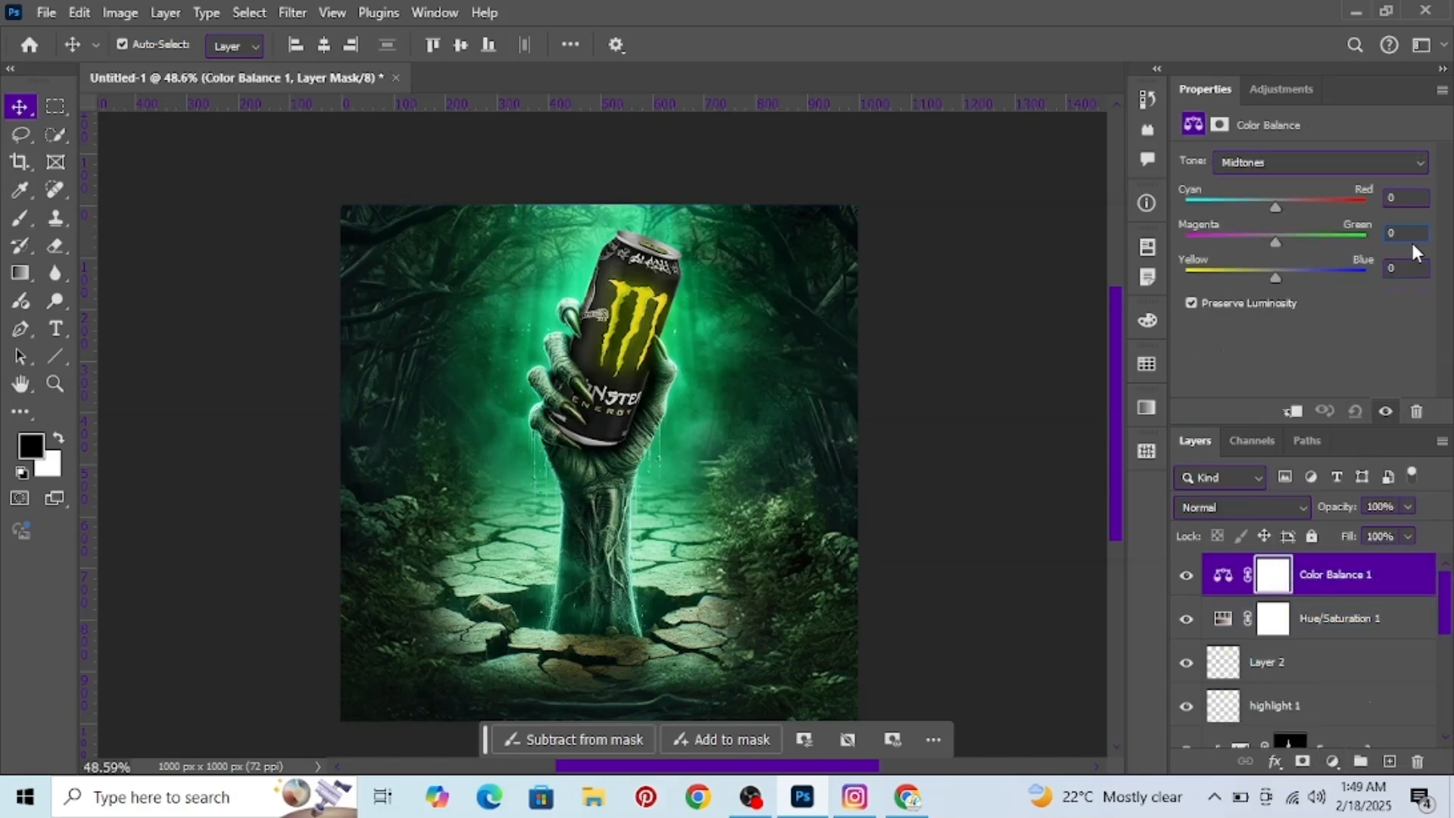
{"action": "left_click", "coordinate": [1393, 233]}
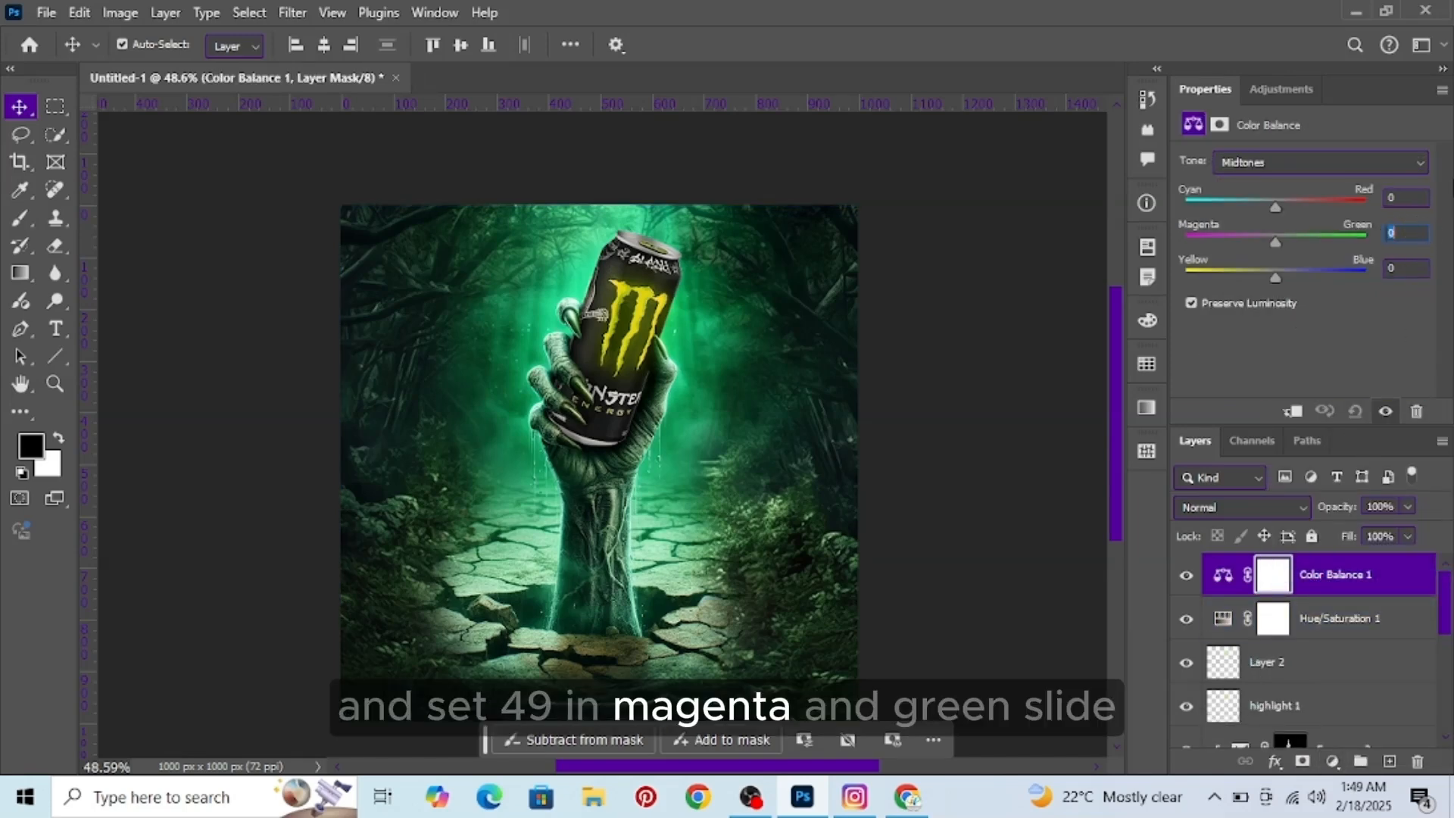
{"action": "type", "text": "49"}
{"action": "key", "text": "Down"}
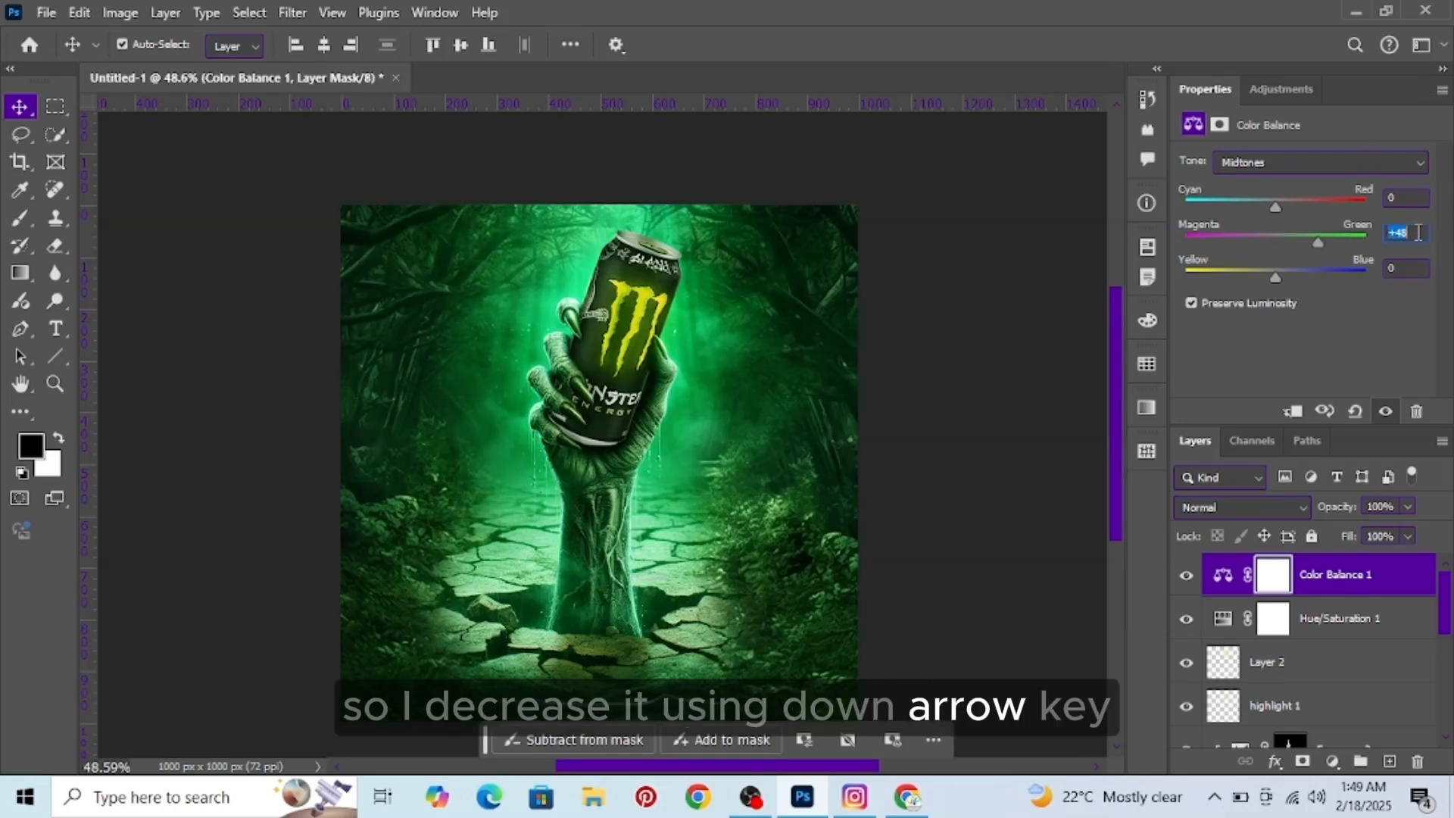
{"action": "key", "text": "Down"}
{"action": "key", "text": "Down"}
{"action": "key", "text": "Down"}
{"action": "key", "text": "Down"}
{"action": "key", "text": "Down"}
{"action": "key", "text": "Down"}
{"action": "key", "text": "Down"}
{"action": "key", "text": "Down"}
{"action": "key", "text": "Down"}
{"action": "key", "text": "Down"}
{"action": "key", "text": "Down"}
{"action": "key", "text": "Down"}
{"action": "key", "text": "Down"}
{"action": "key", "text": "Down"}
{"action": "key", "text": "Down"}
{"action": "key", "text": "Down"}
{"action": "key", "text": "Down"}
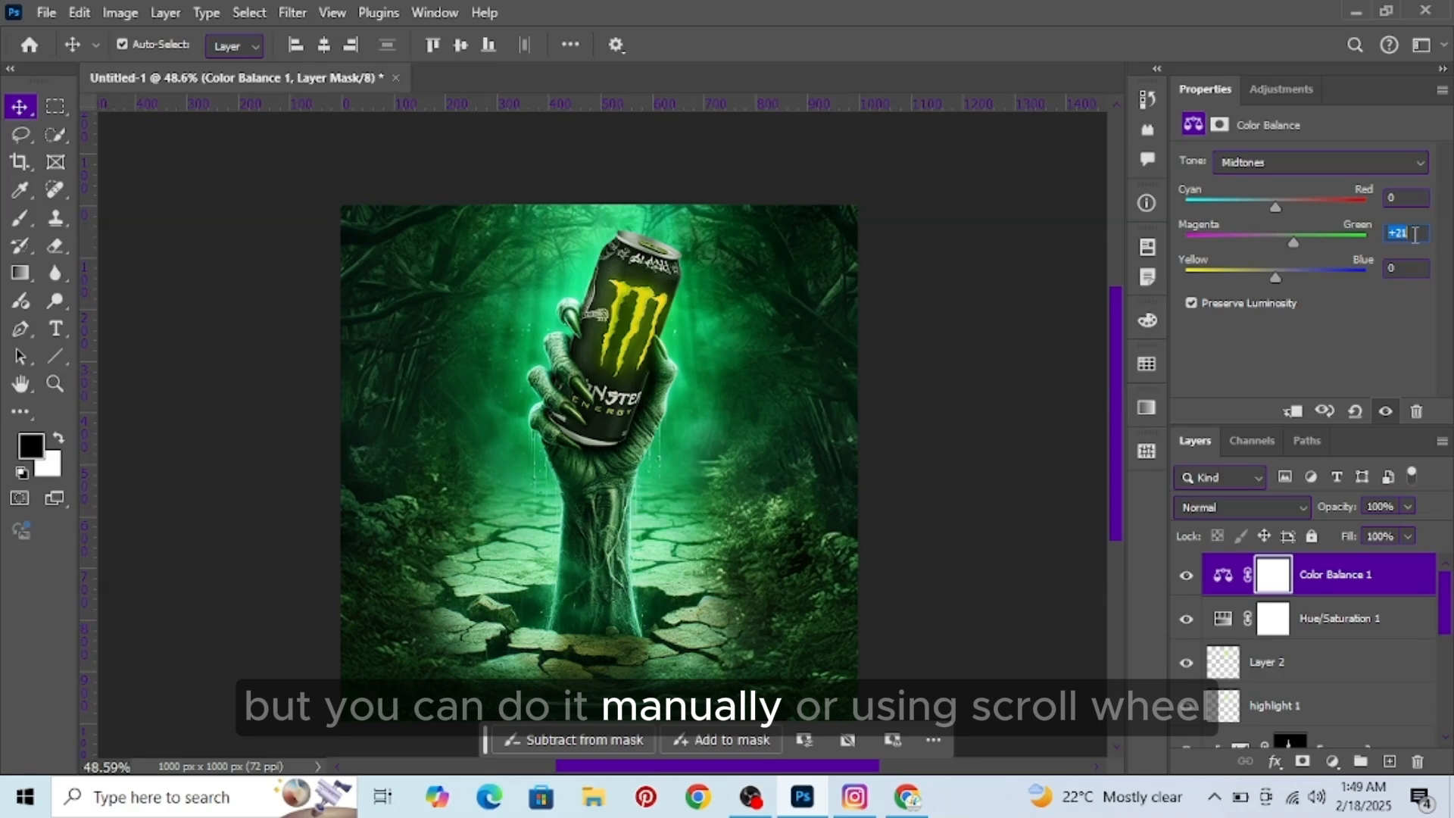
{"action": "scroll", "coordinate": [1414, 235], "scroll_direction": "down", "scroll_amount": 10}
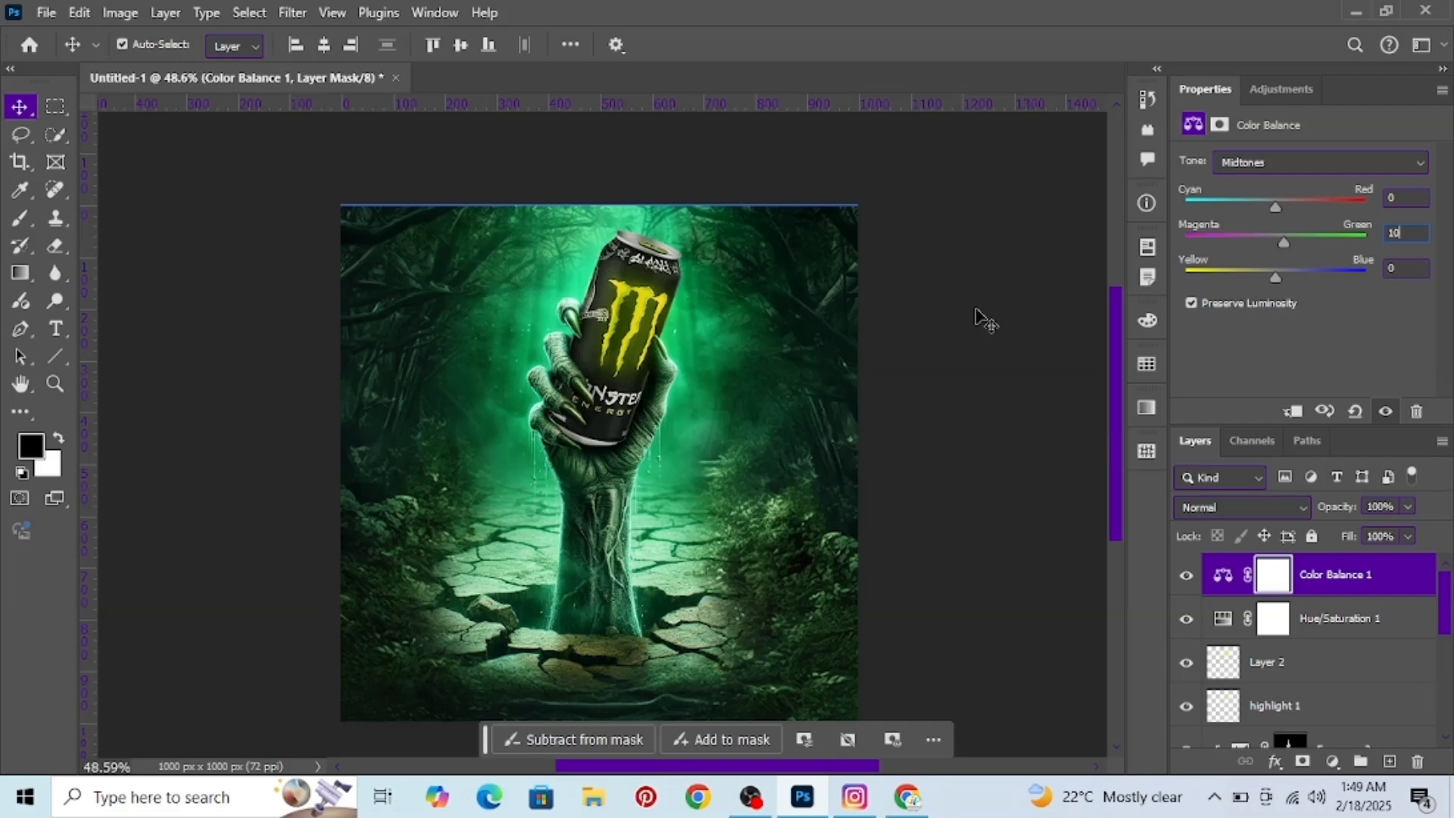
{"action": "left_click", "coordinate": [1103, 558]}
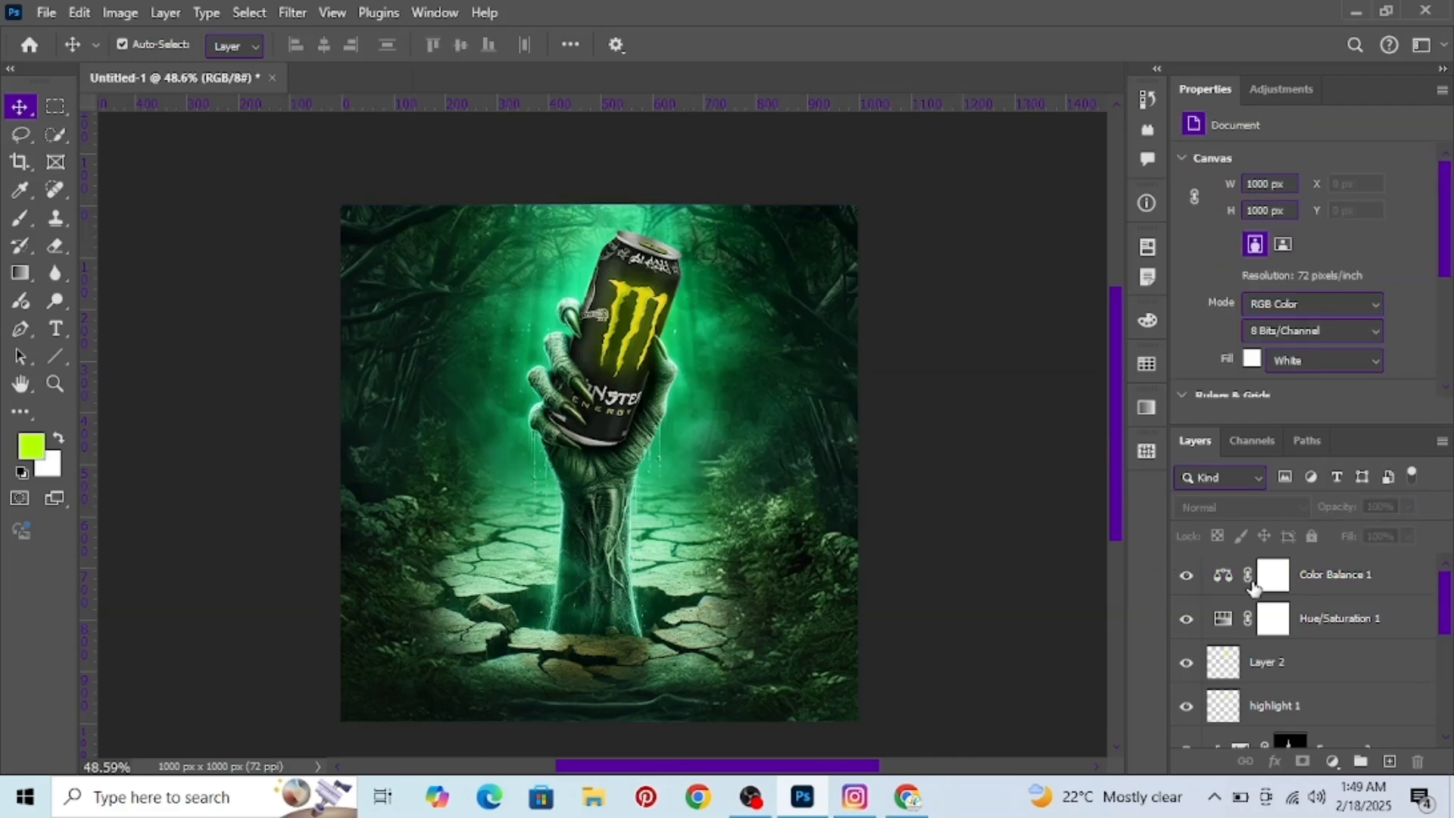
Step: Tone down the can logo's glow by lowering the "highlight 1" layer's opacity to 22%
{"action": "scroll", "coordinate": [1261, 621], "scroll_direction": "down", "scroll_amount": 2}
{"action": "left_click", "coordinate": [1261, 621]}
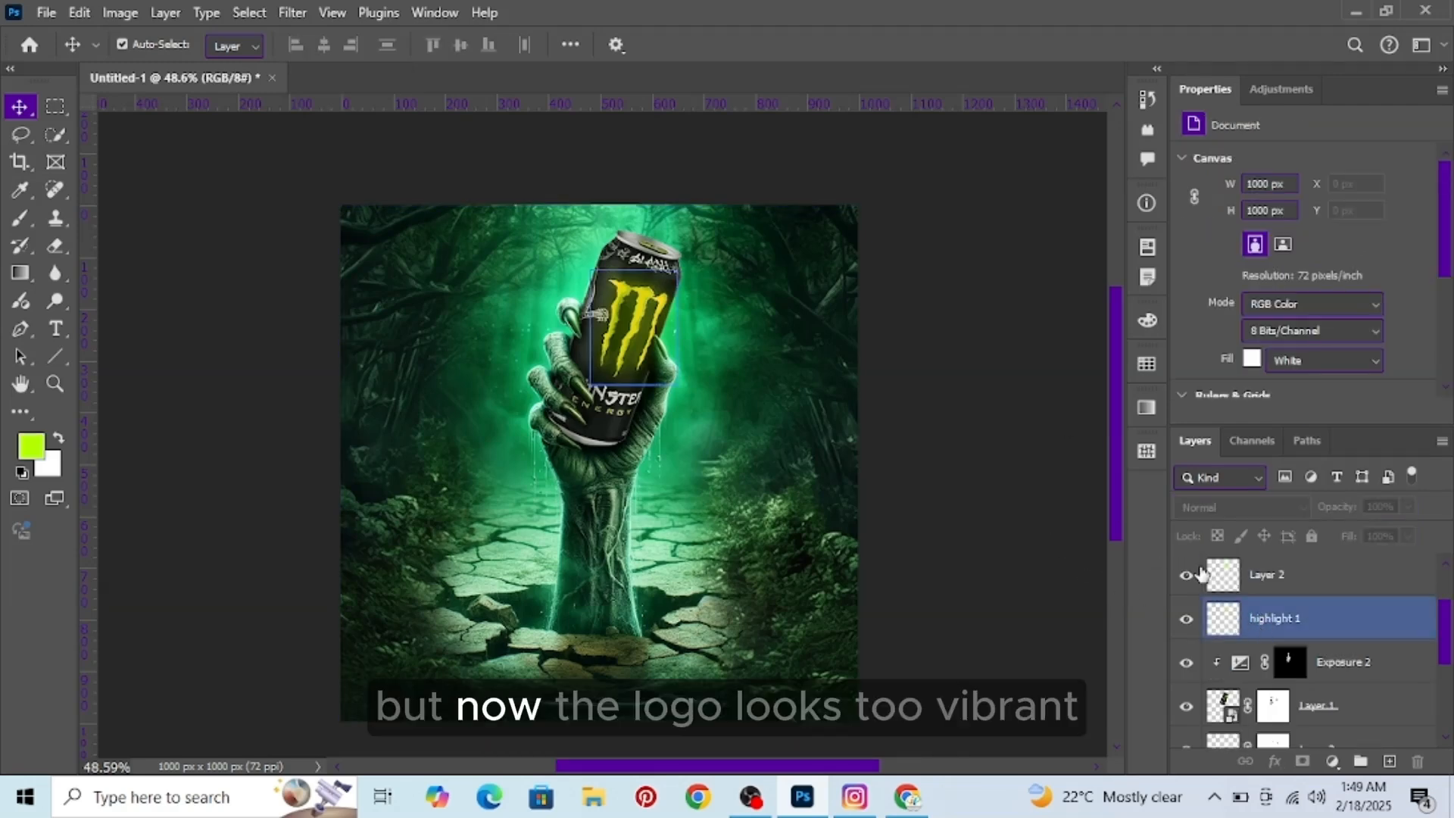
{"action": "left_click", "coordinate": [1242, 584]}
{"action": "left_click", "coordinate": [1287, 619], "text": "ctrl"}
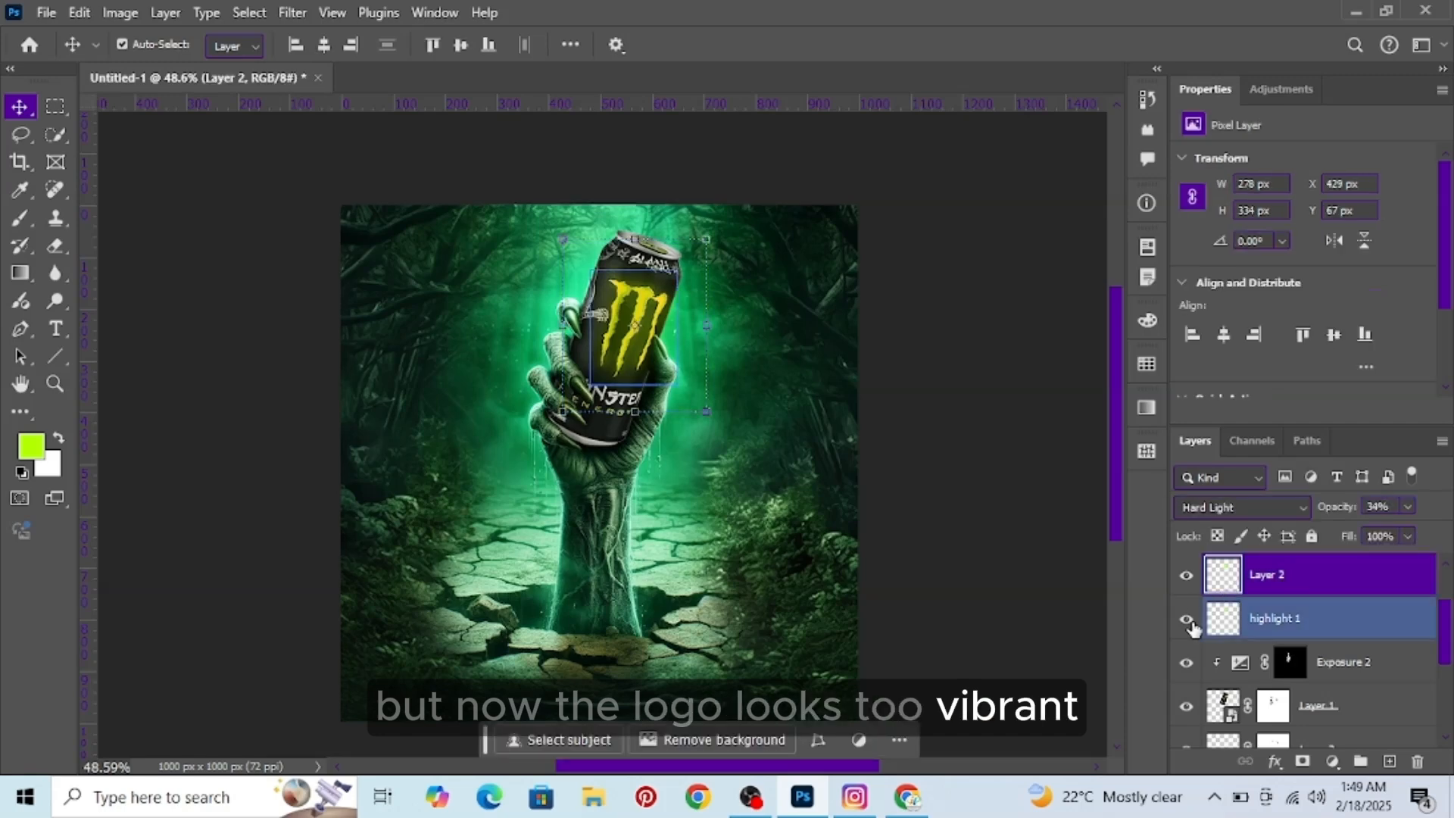
{"action": "left_click", "coordinate": [1324, 625]}
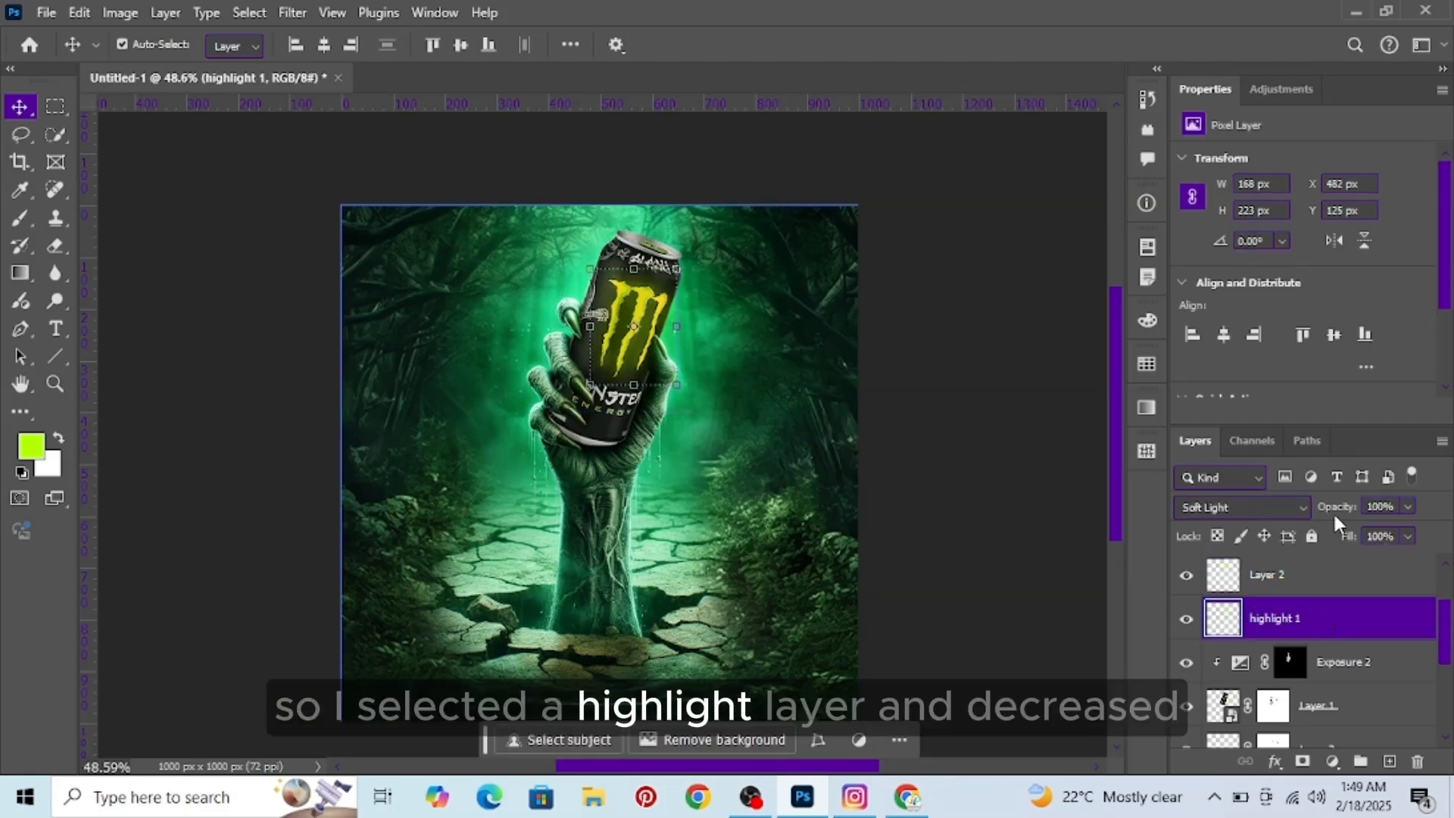
{"action": "mouse_move", "coordinate": [1333, 511]}
{"action": "left_mouse_down"}
{"action": "mouse_move", "coordinate": [1285, 511]}
{"action": "mouse_move", "coordinate": [1325, 513]}
{"action": "left_mouse_up"}
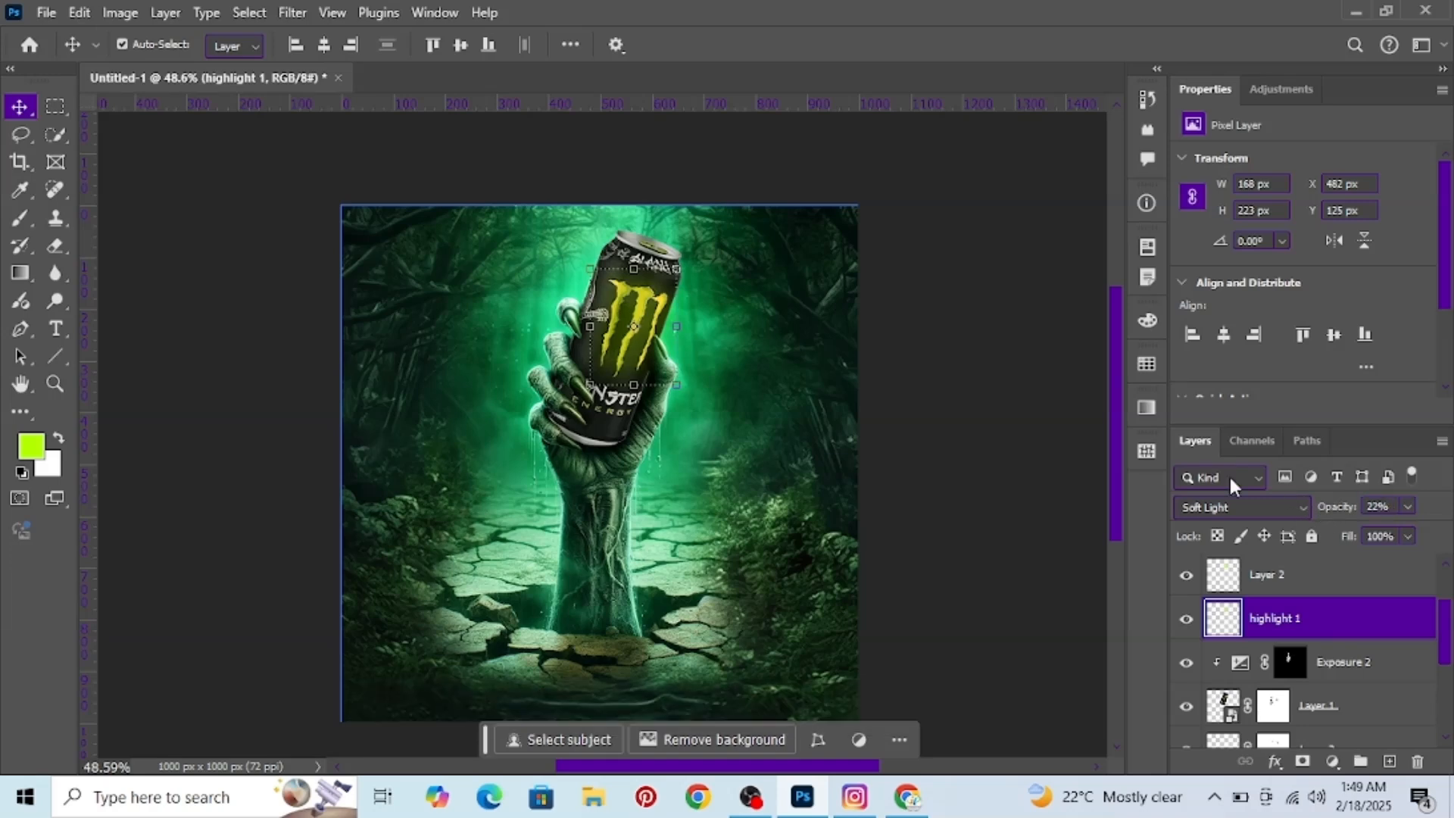
{"action": "left_click", "coordinate": [947, 436]}
{"action": "scroll", "coordinate": [811, 384], "scroll_direction": "down", "scroll_amount": 2}
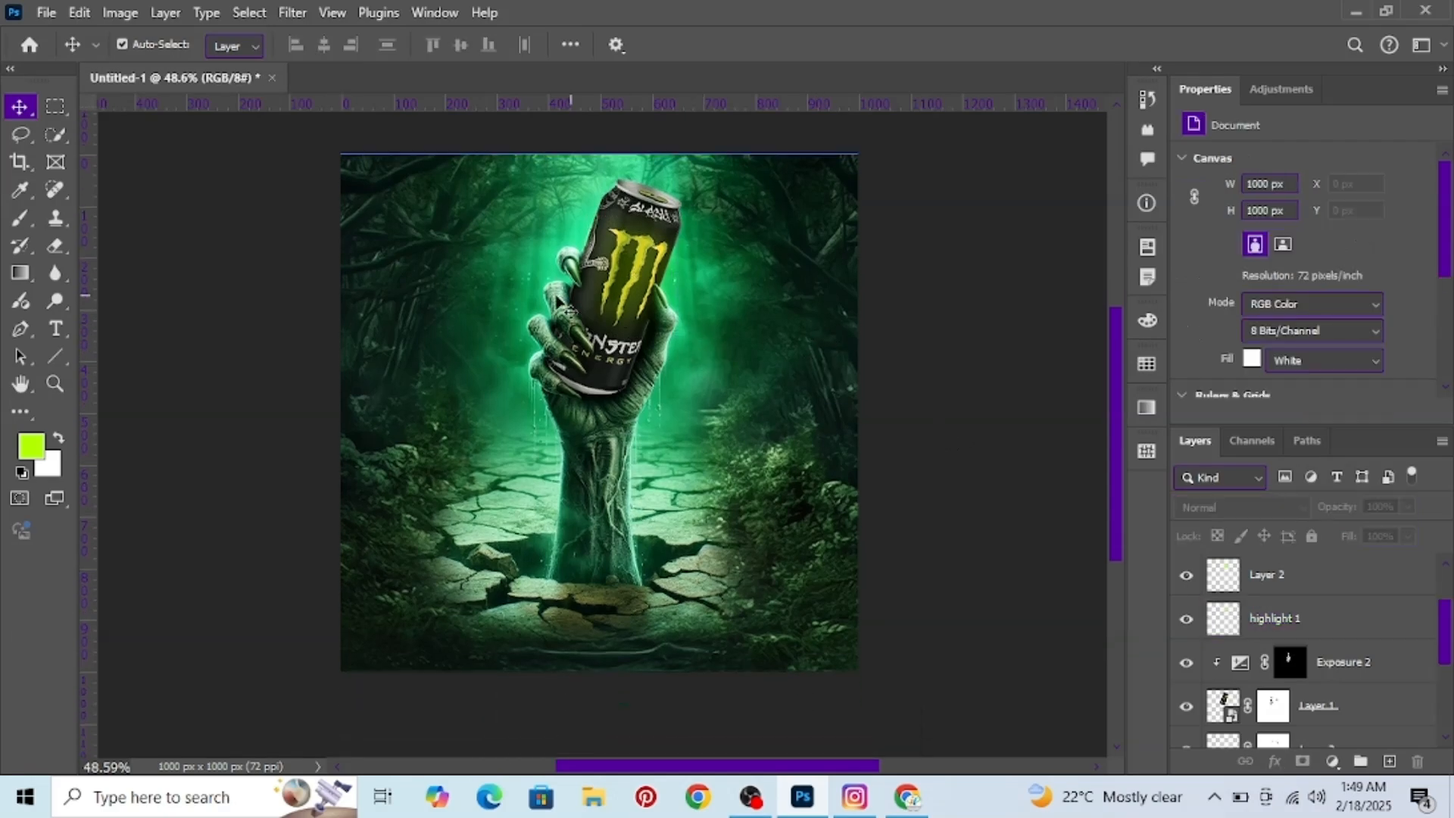
{"action": "scroll", "coordinate": [569, 311], "scroll_direction": "up", "scroll_amount": 5}
{"action": "left_click", "coordinate": [689, 324]}
{"action": "scroll", "coordinate": [689, 324], "scroll_direction": "down", "scroll_amount": 3}
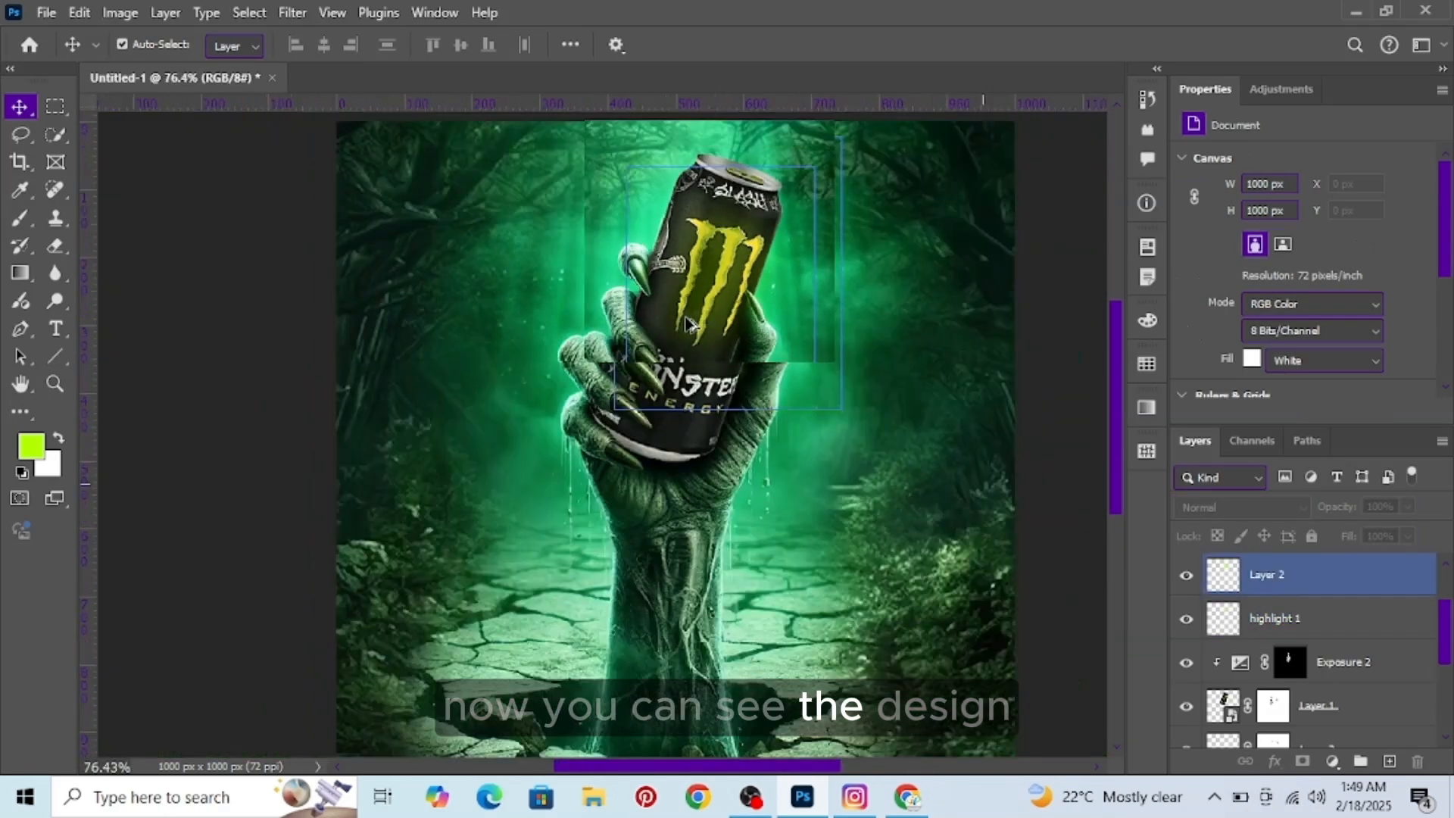
{"action": "scroll", "coordinate": [689, 324], "scroll_direction": "down", "scroll_amount": 2}
Step: Stamp all visible layers into a new layer above Color Balance 1 and open the Camera Raw Filter on it
{"action": "left_click", "coordinate": [1301, 603]}
{"action": "scroll", "coordinate": [1301, 603], "scroll_direction": "up", "scroll_amount": 1}
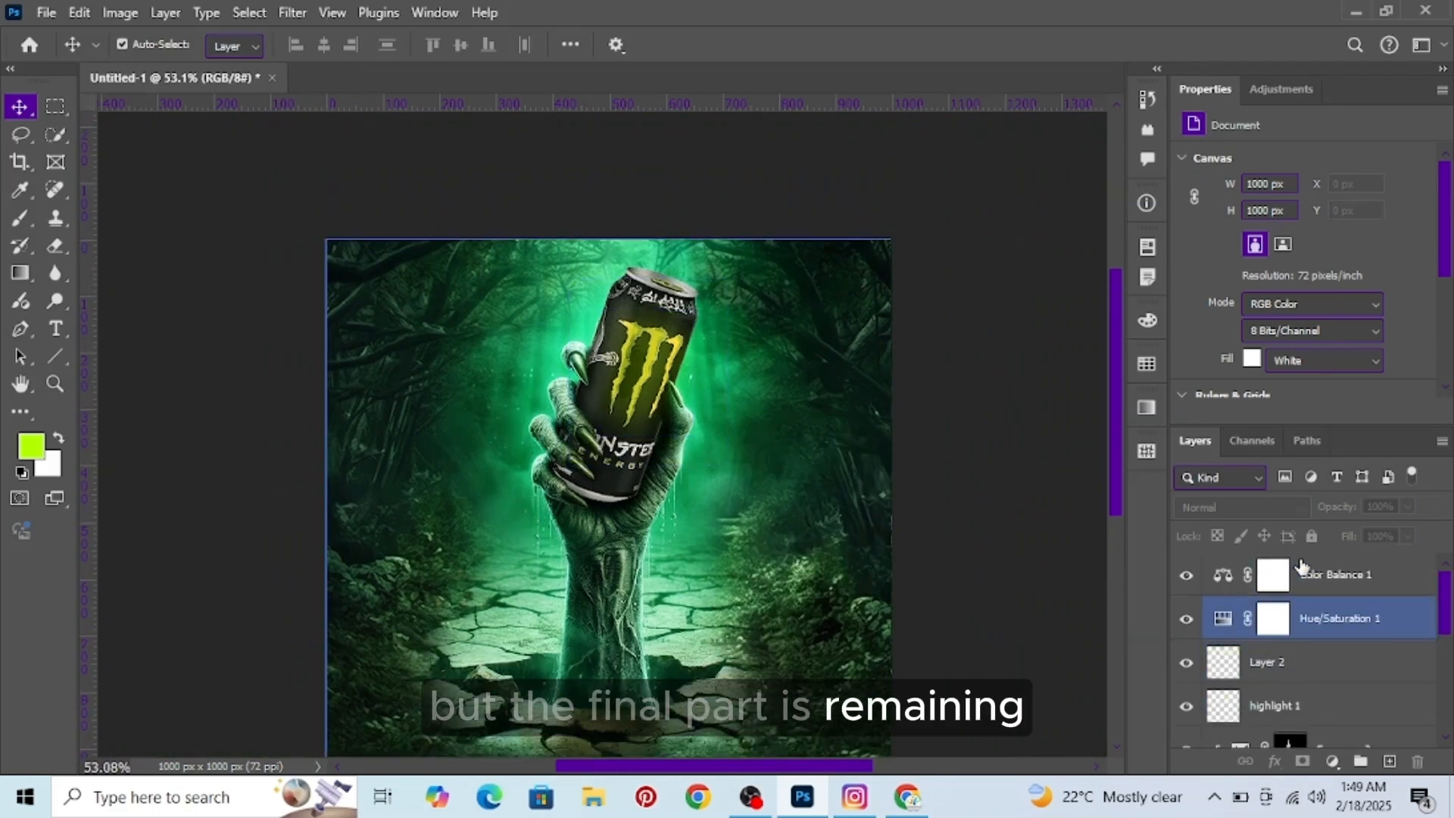
{"action": "left_click", "coordinate": [1355, 573]}
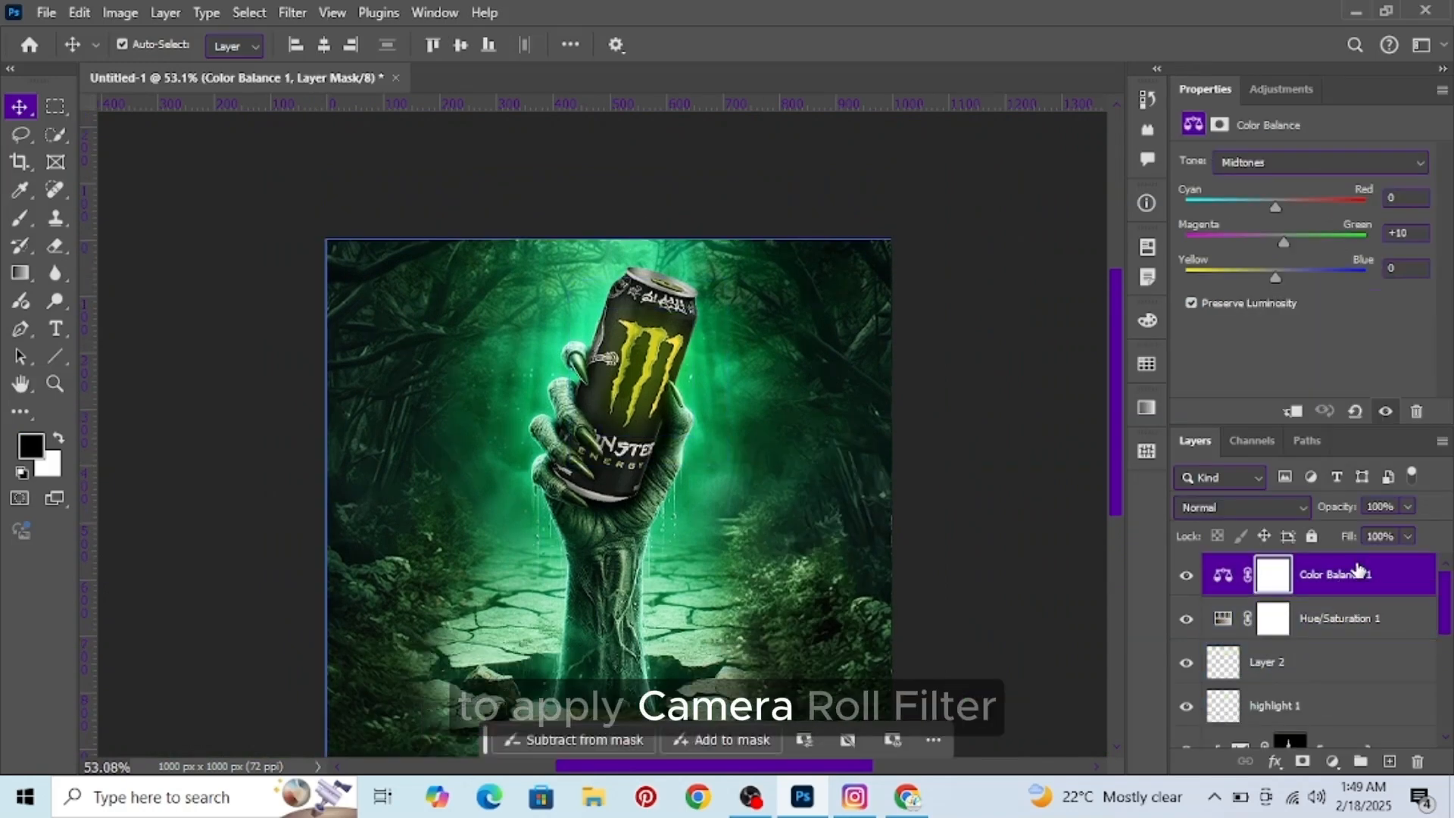
{"action": "key", "text": "ctrl+shift+alt+e"}
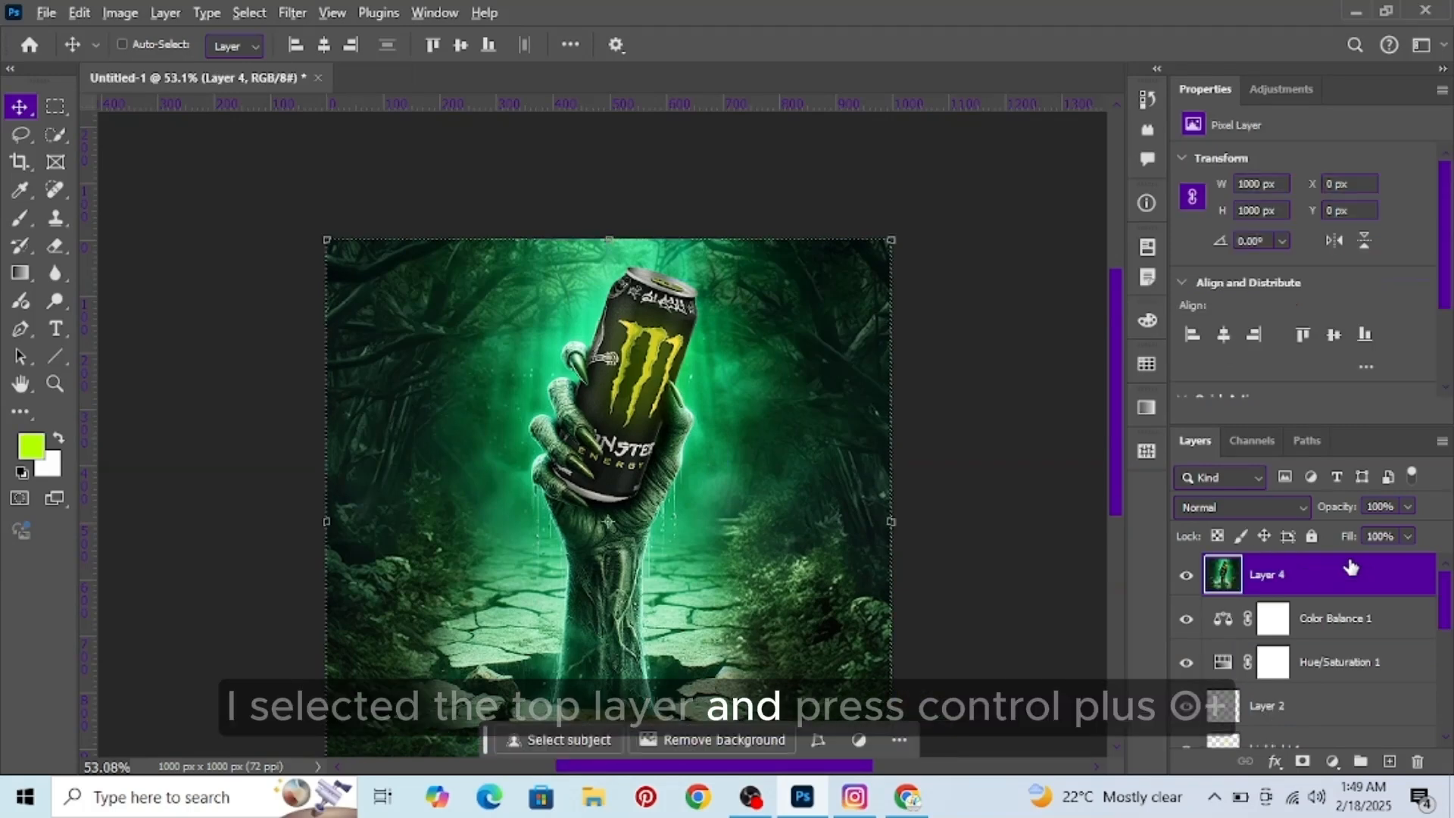
{"action": "left_click", "coordinate": [293, 13]}
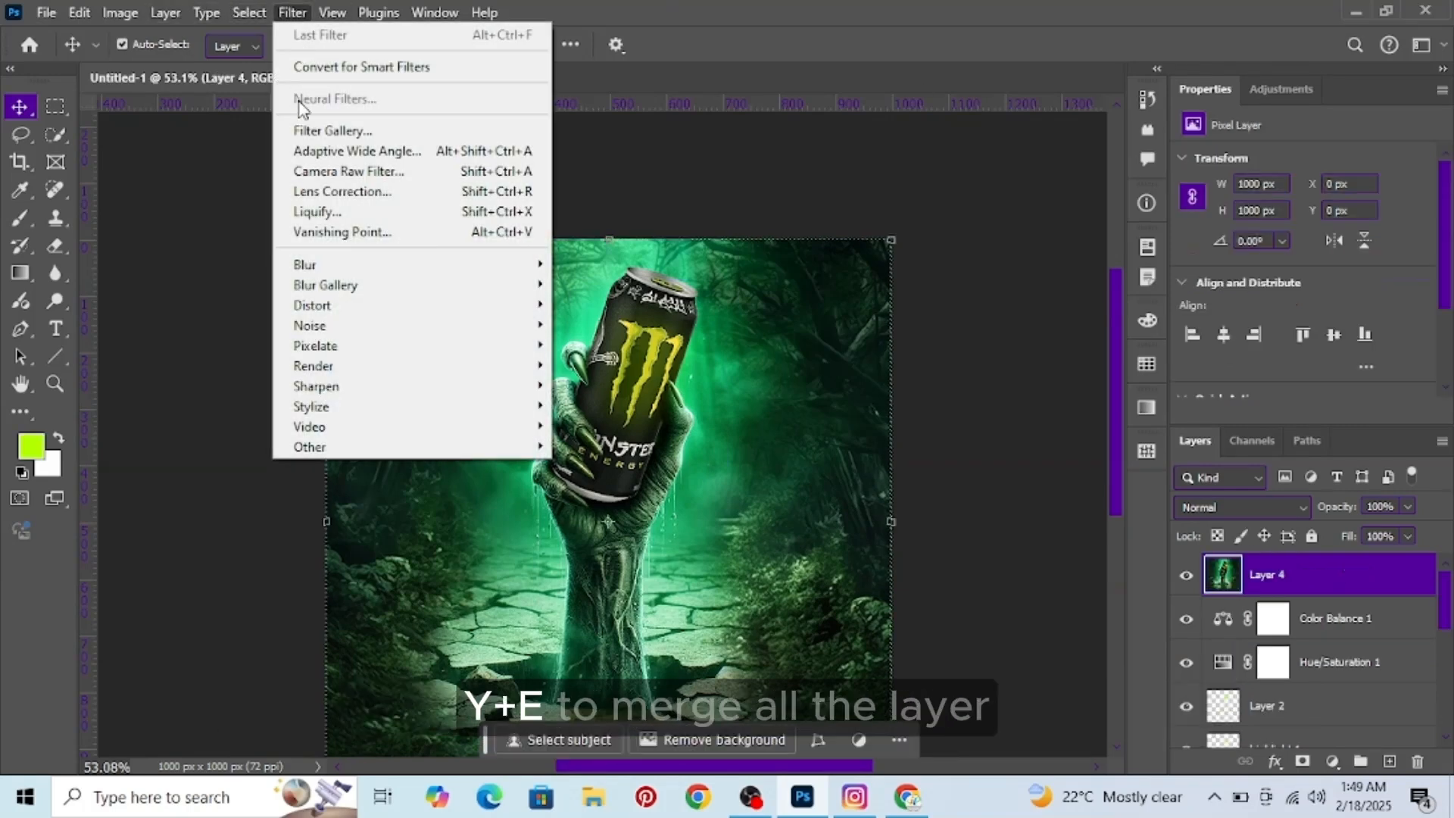
{"action": "left_click", "coordinate": [318, 171]}
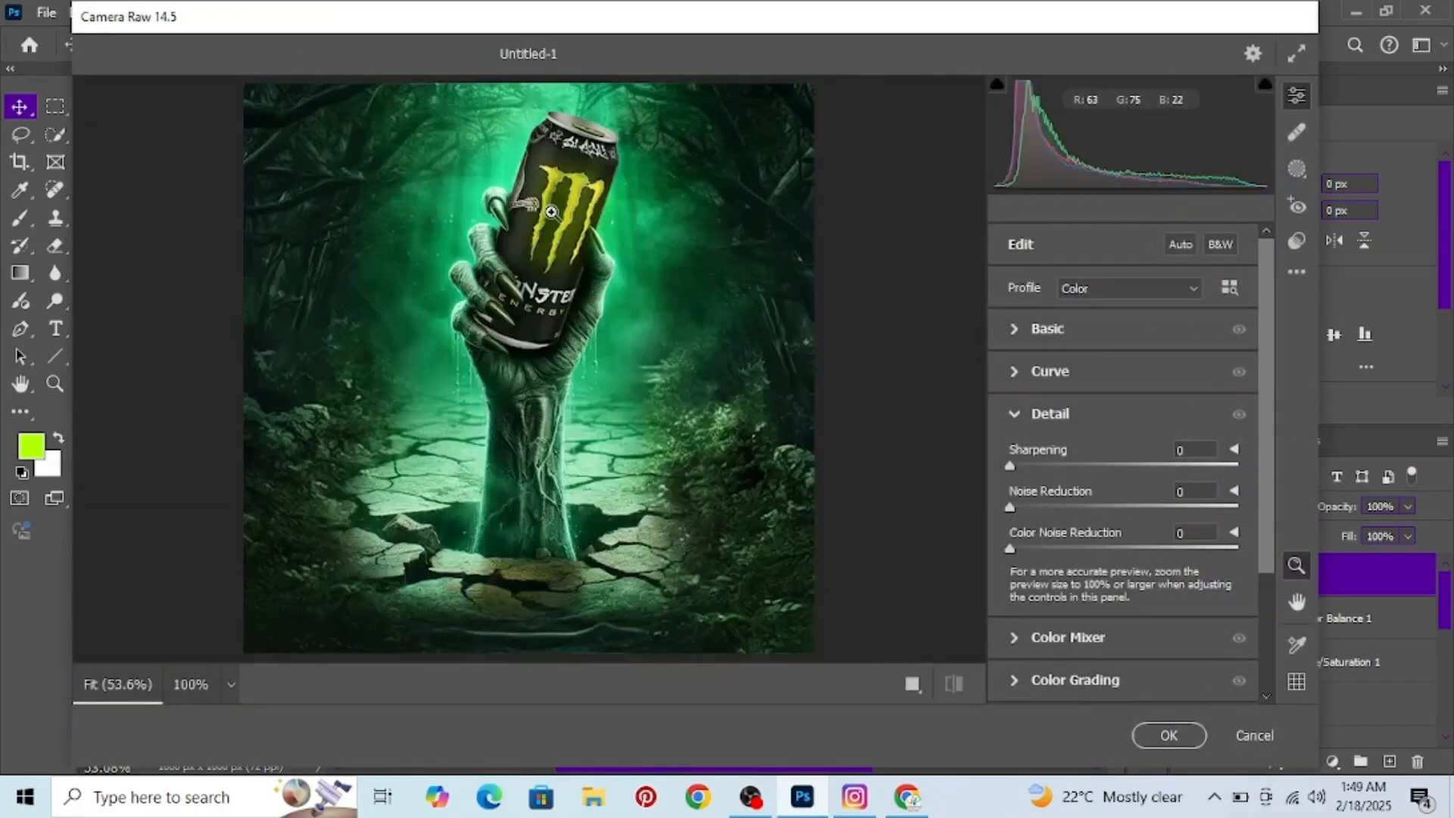
Step: Set the basic tones to Contrast +20, Highlights -7, Shadows -19 and Whites -19, and reset Blacks to 0
{"action": "left_click", "coordinate": [1012, 329]}
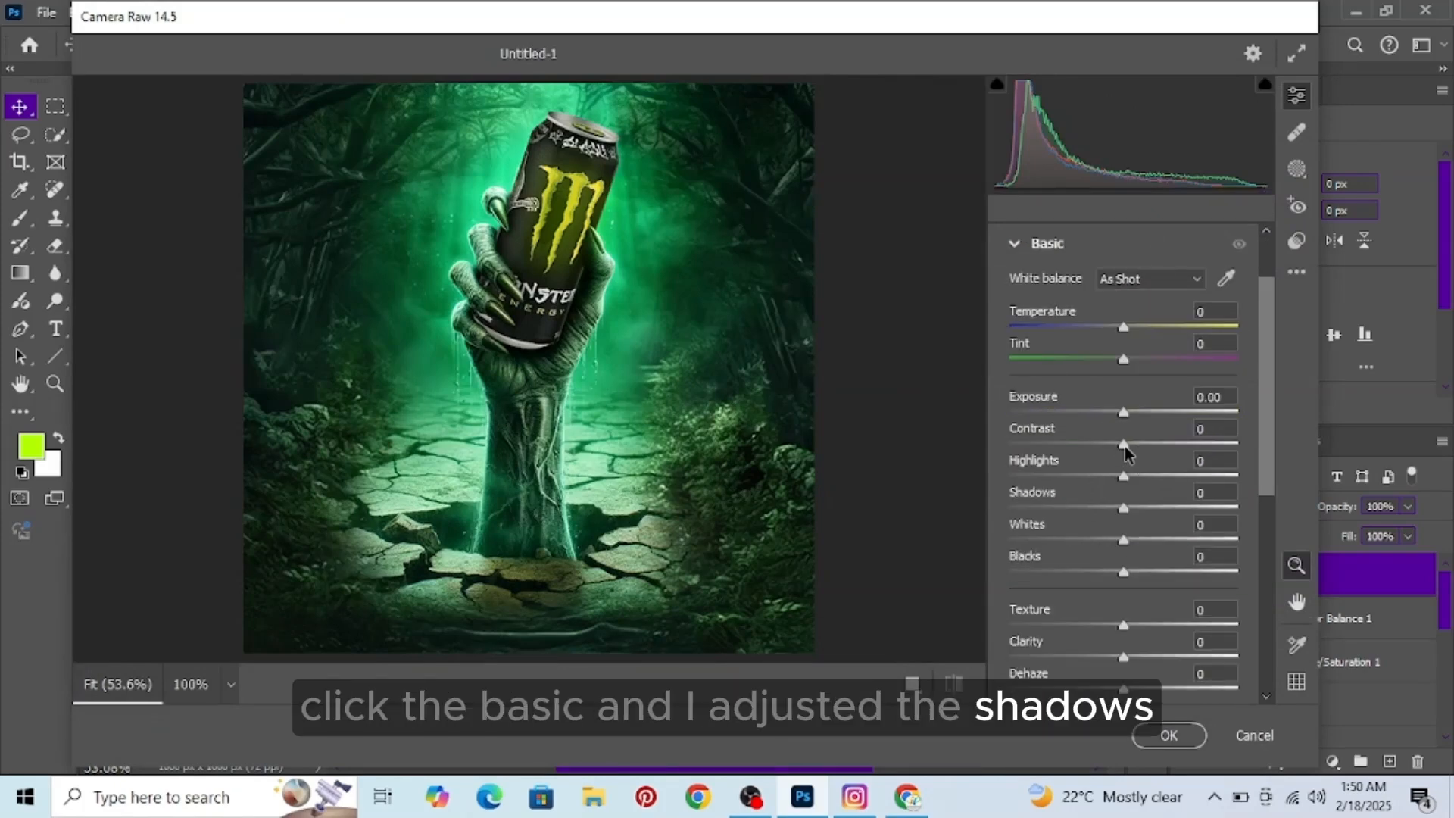
{"action": "left_click_drag", "start_coordinate": [1124, 447], "coordinate": [1106, 574]}
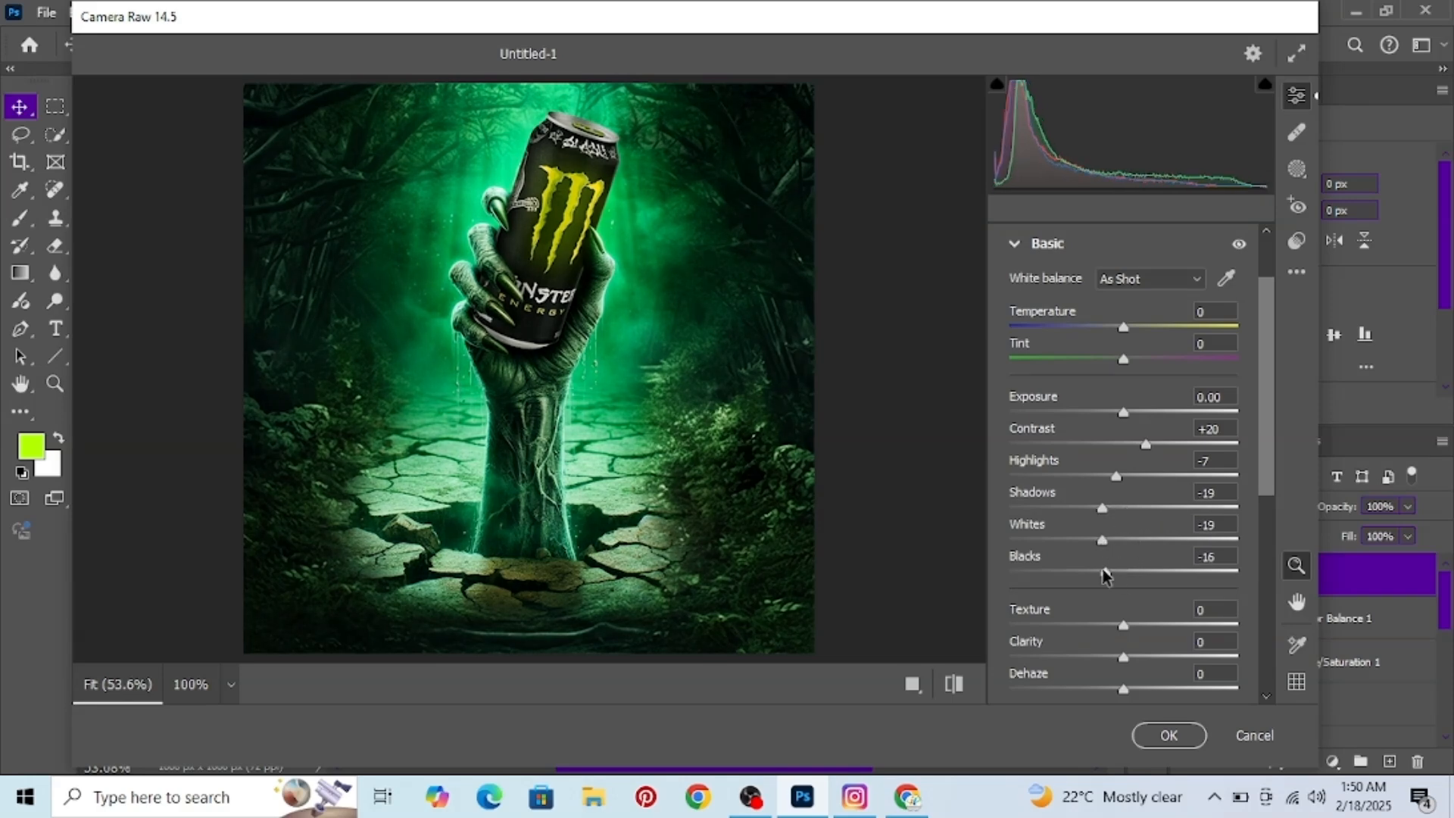
{"action": "double_click", "coordinate": [1107, 573]}
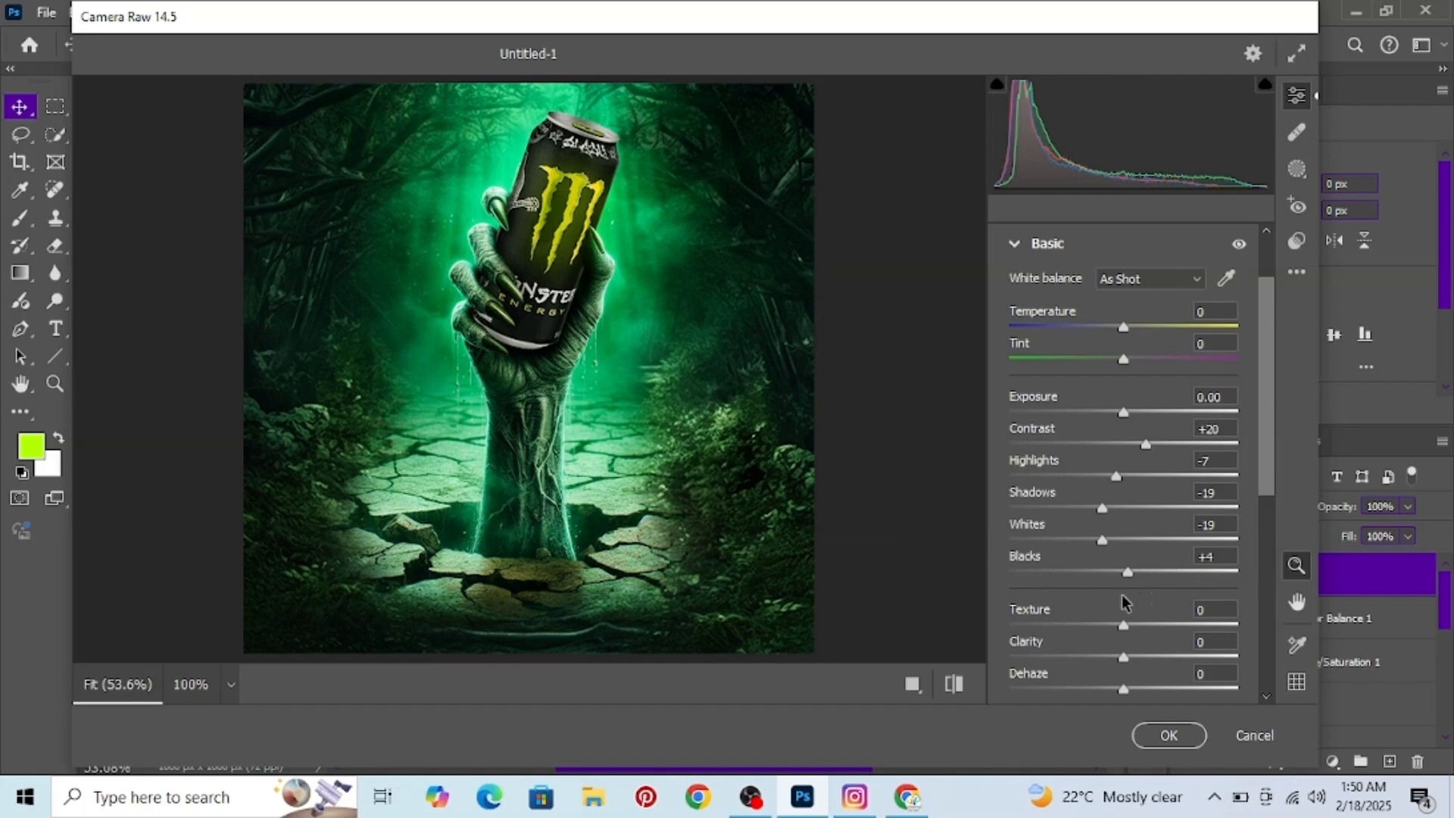
Step: Bring out surface detail by setting Texture to +76, Clarity to +23 and Dehaze to +7
{"action": "left_click_drag", "start_coordinate": [1124, 629], "coordinate": [1211, 632]}
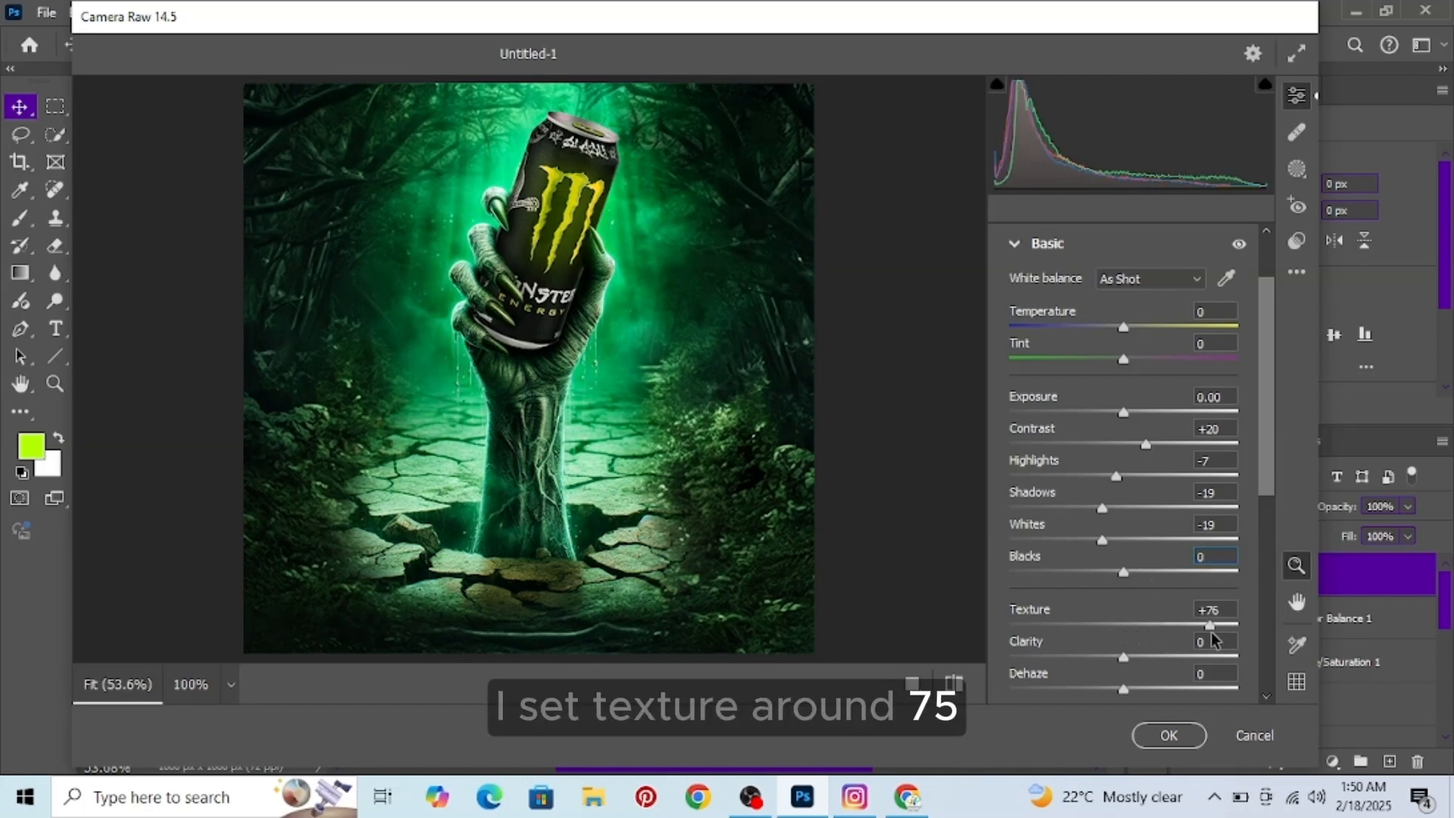
{"action": "left_click_drag", "start_coordinate": [1129, 658], "coordinate": [1156, 658]}
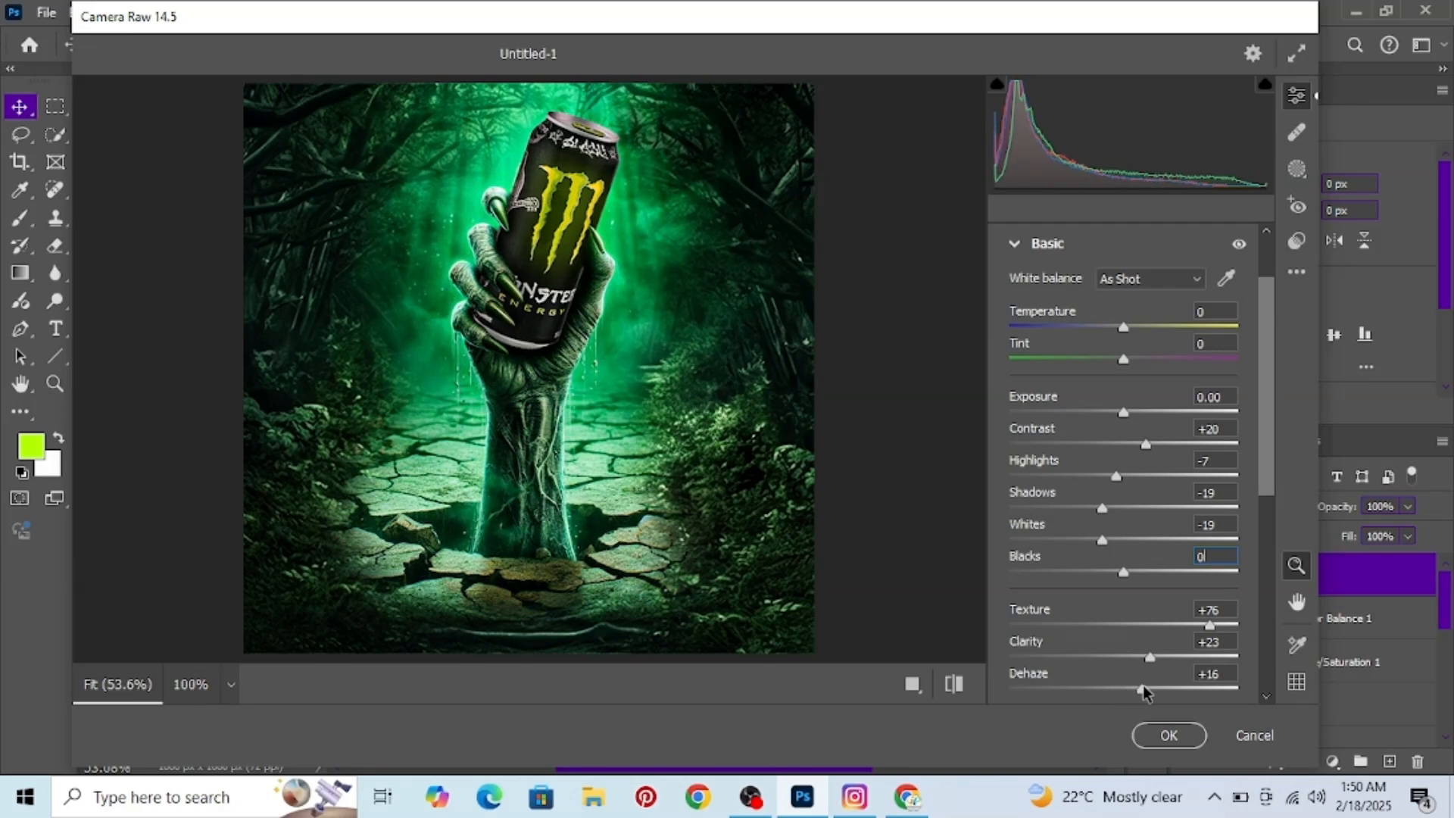
{"action": "left_click_drag", "start_coordinate": [1145, 686], "coordinate": [1132, 689]}
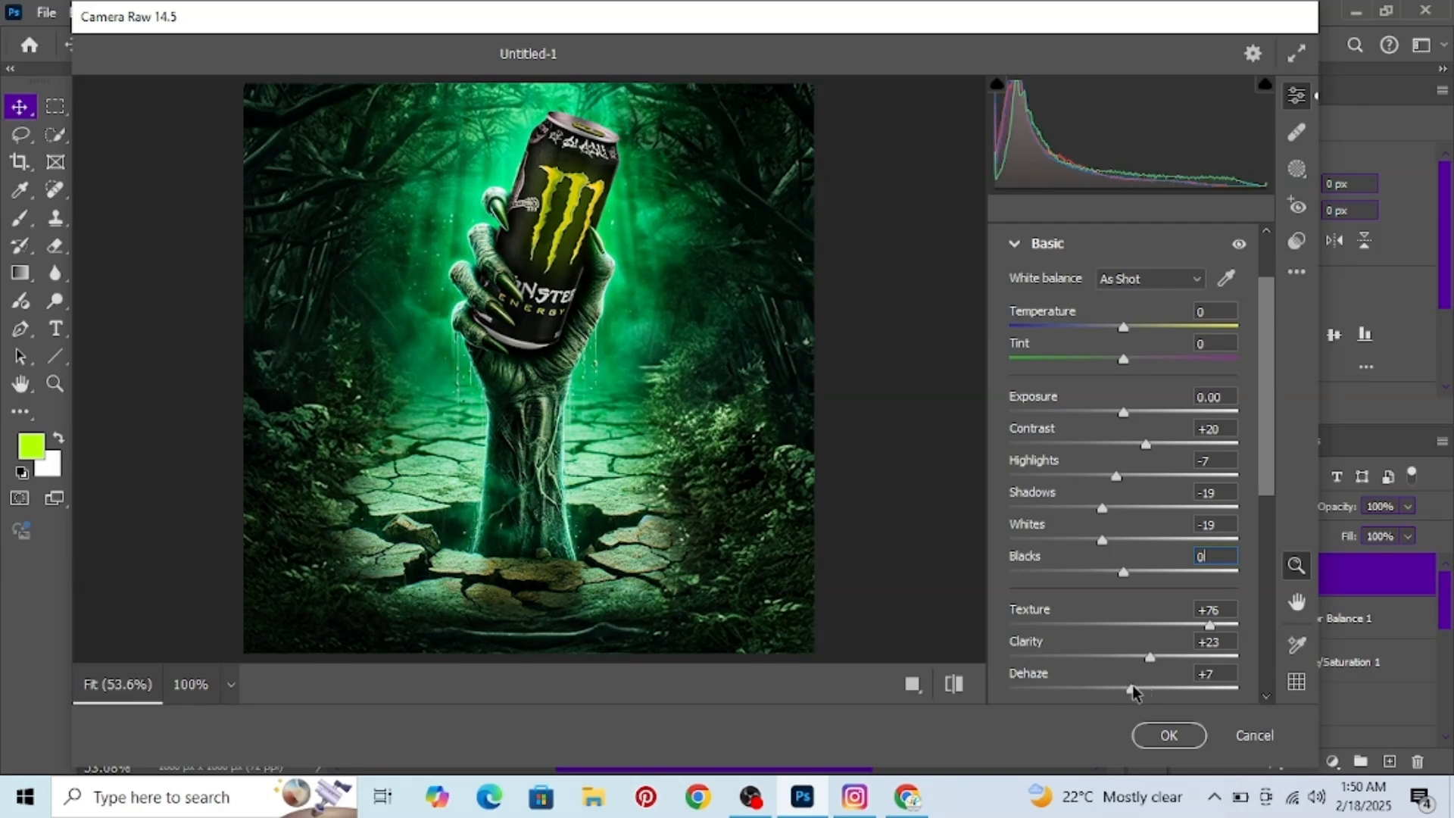
Step: Set the Detail Sharpening to 34, judging it at 100% preview, and apply the Camera Raw filter
{"action": "scroll", "coordinate": [1132, 651], "scroll_direction": "down", "scroll_amount": 4}
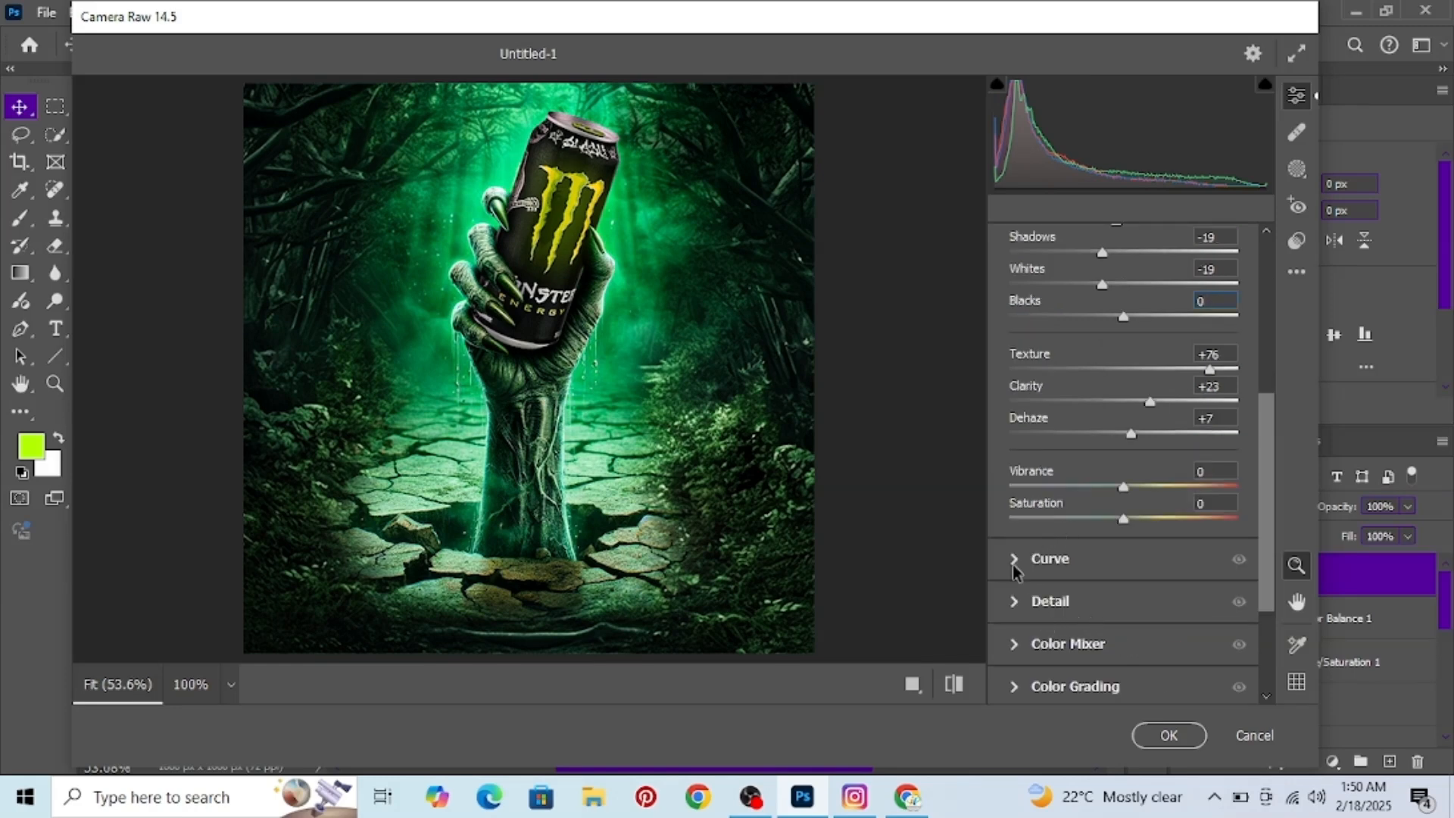
{"action": "left_click", "coordinate": [1015, 606]}
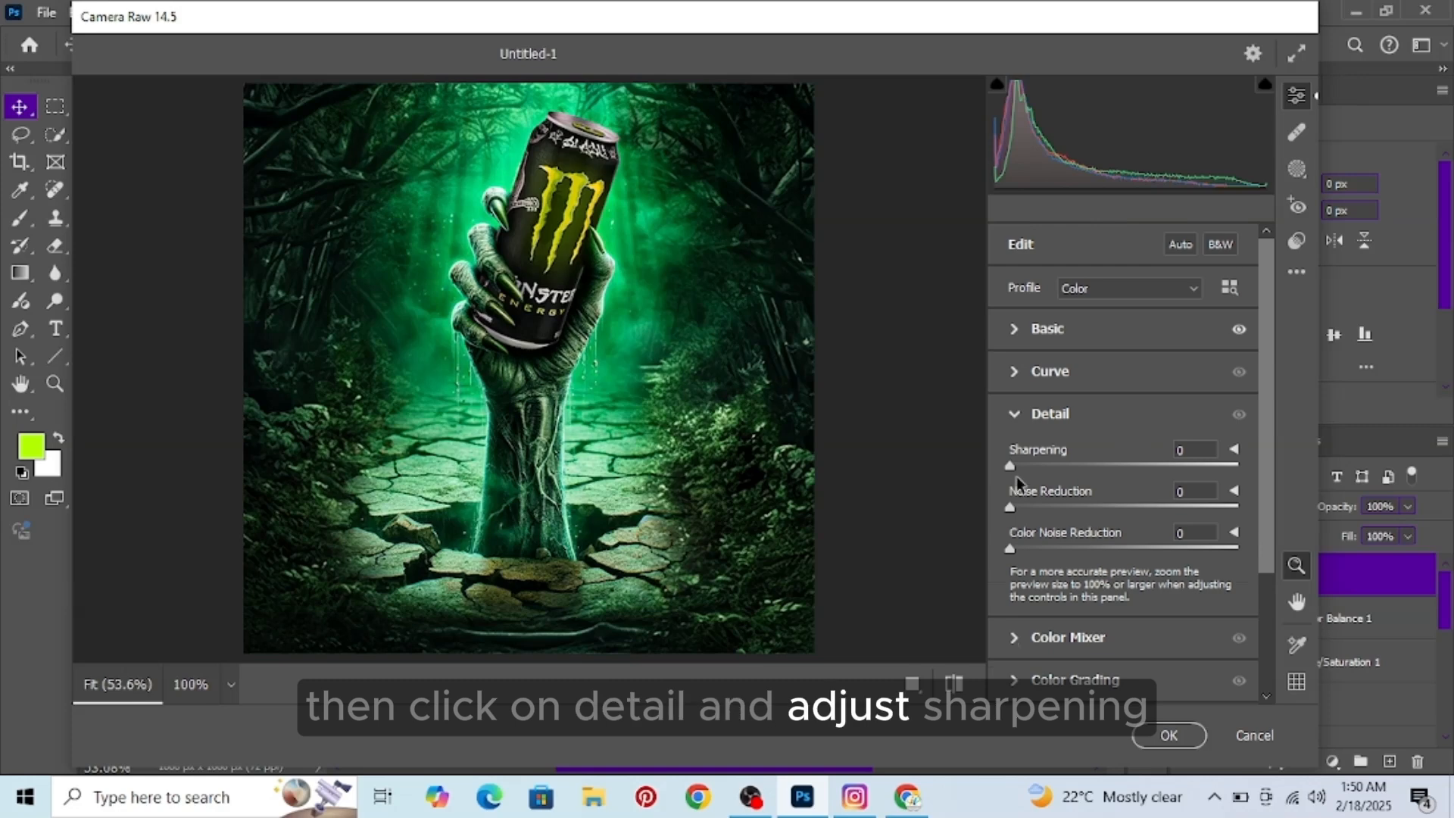
{"action": "left_click_drag", "start_coordinate": [1010, 468], "coordinate": [1082, 471]}
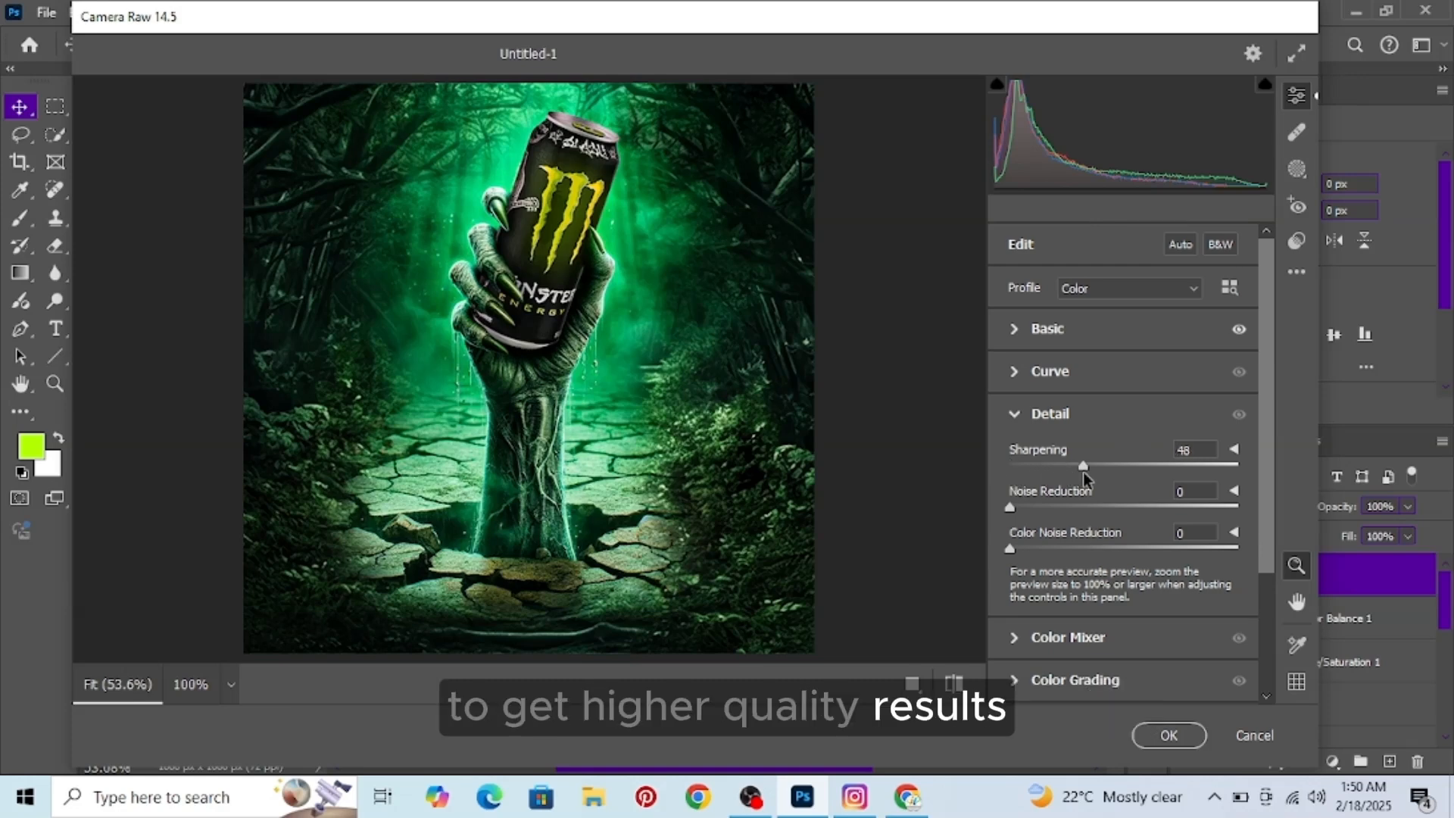
{"action": "left_click", "coordinate": [554, 372]}
{"action": "scroll", "coordinate": [615, 486], "scroll_direction": "down", "scroll_amount": 5}
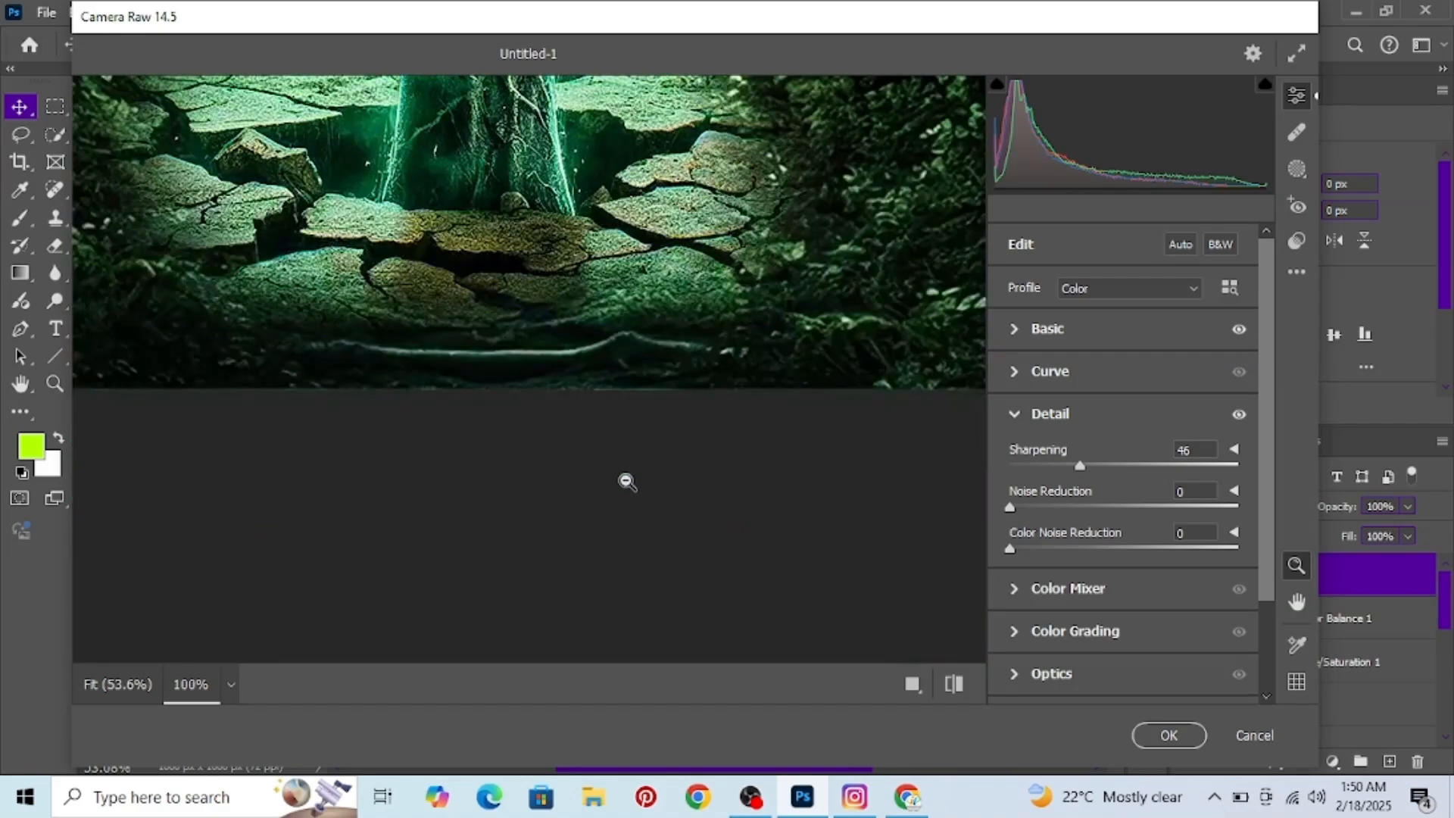
{"action": "mouse_move", "coordinate": [1081, 471]}
{"action": "left_mouse_down"}
{"action": "mouse_move", "coordinate": [1147, 468]}
{"action": "mouse_move", "coordinate": [1062, 471]}
{"action": "left_mouse_up"}
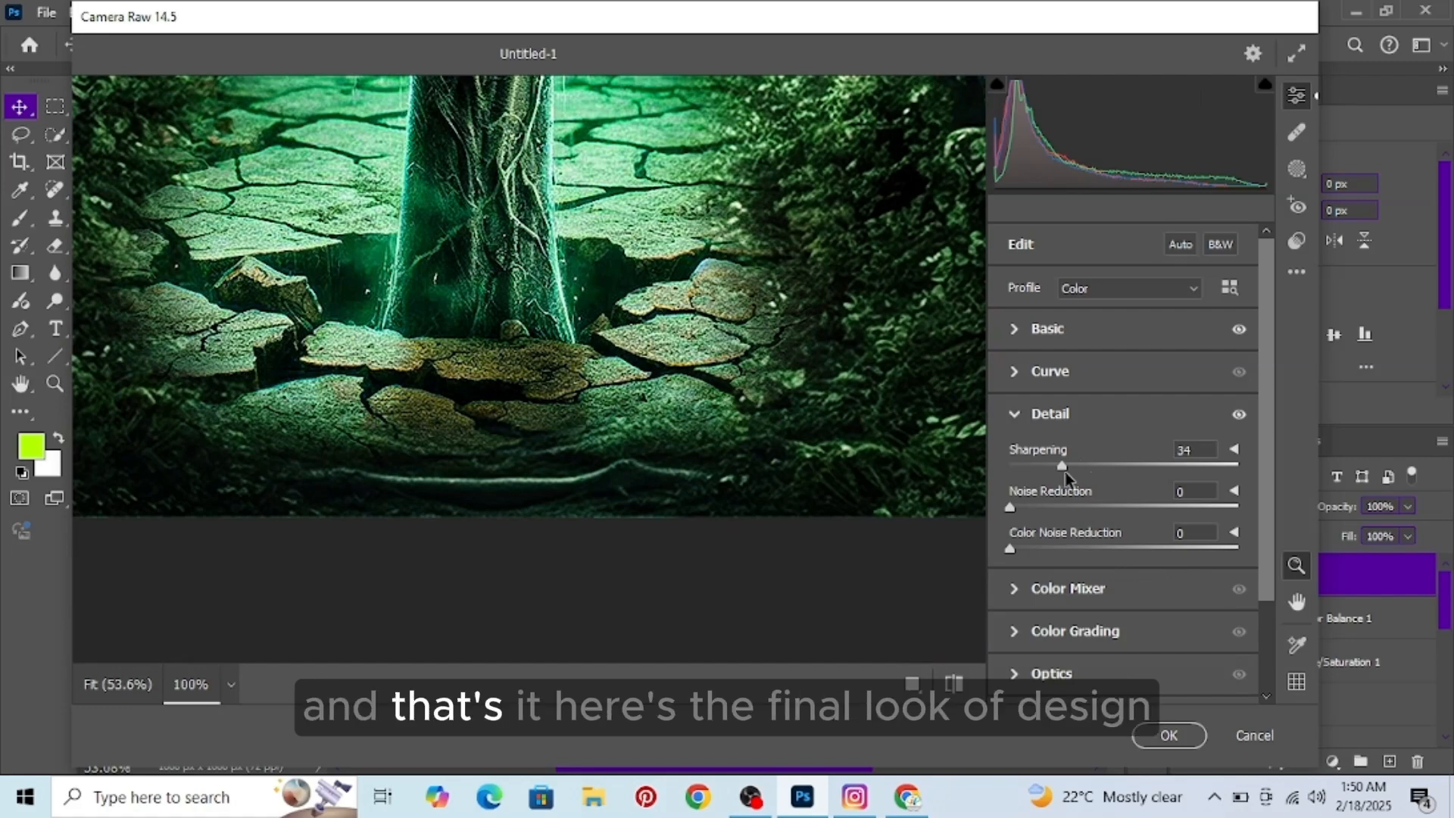
{"action": "left_click", "coordinate": [1168, 735]}
{"action": "scroll", "coordinate": [724, 441], "scroll_direction": "down", "scroll_amount": 2}
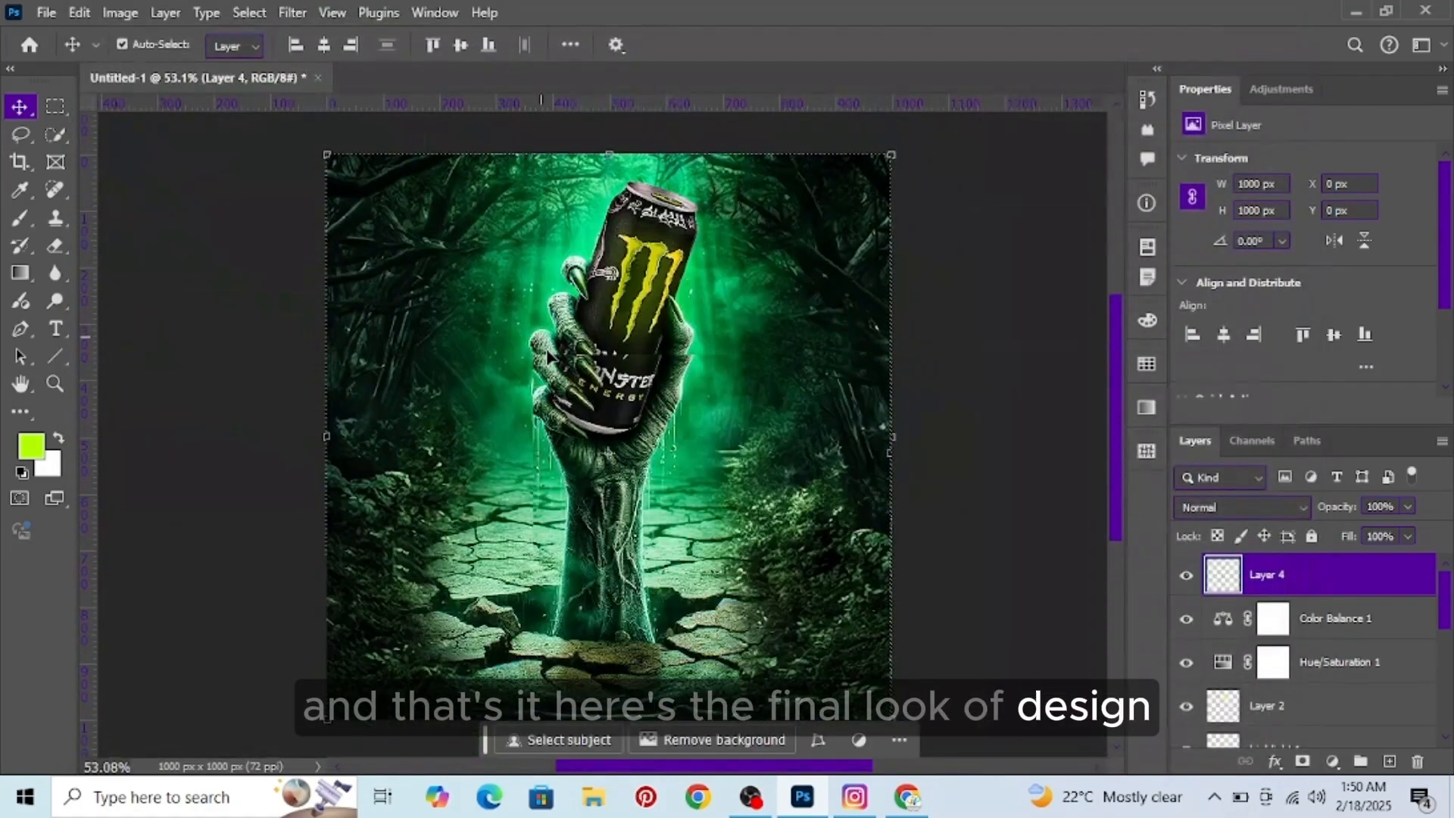